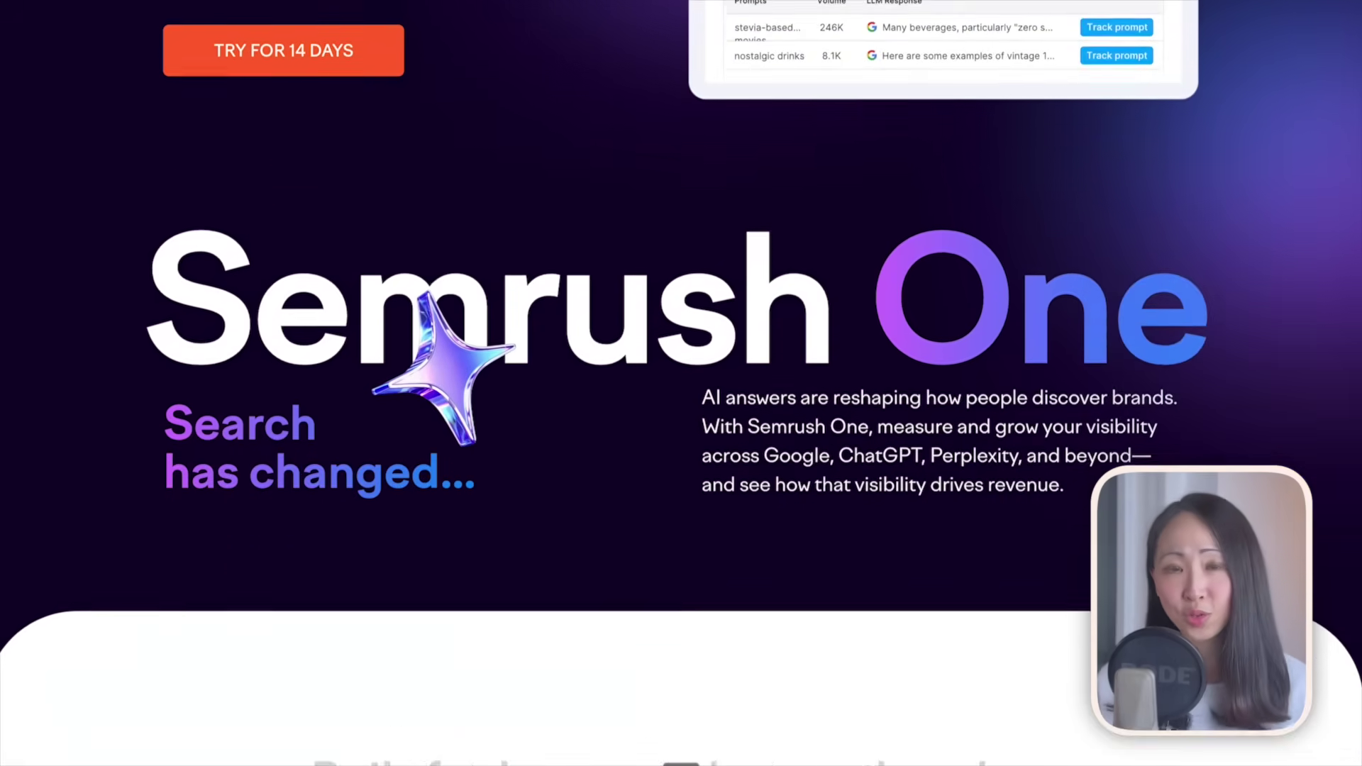
pyautogui.scroll(-2, 681, 383)
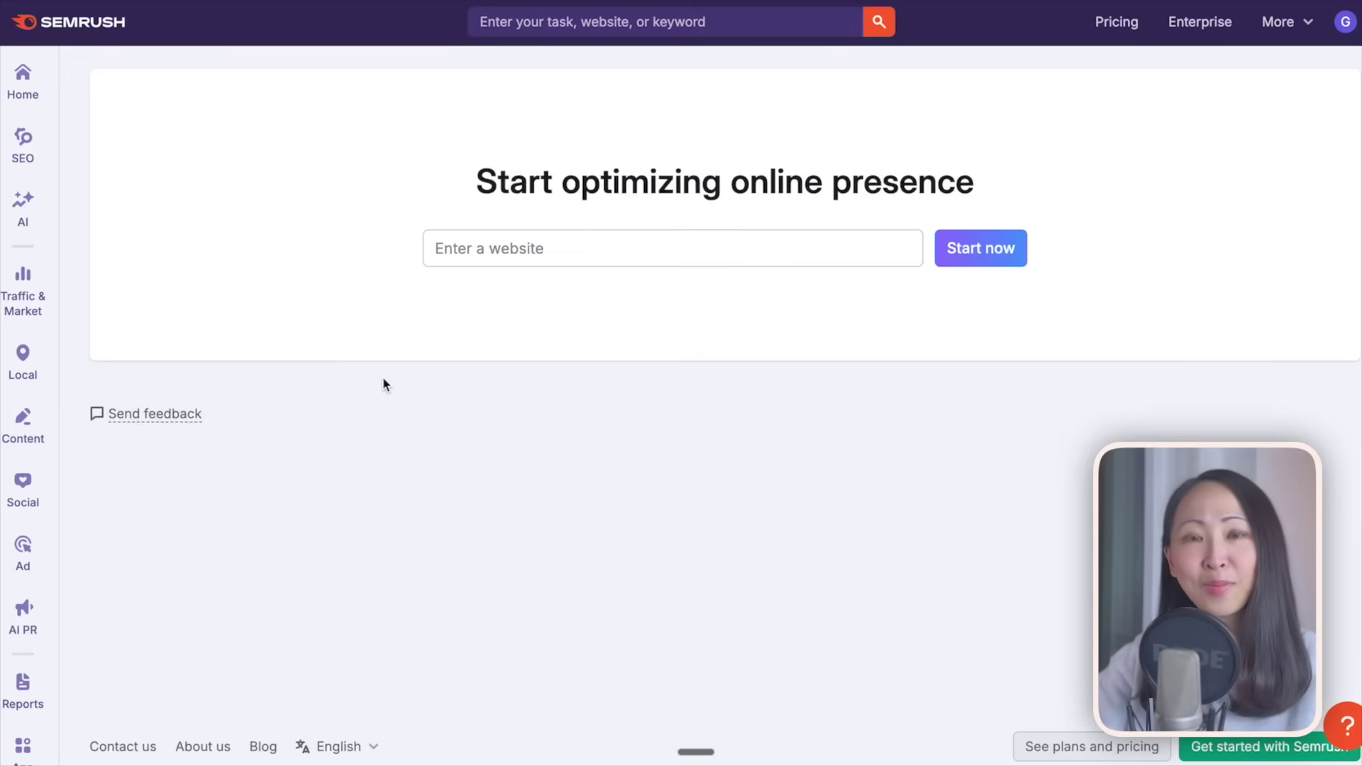
# Step: Run a Domain Overview report for typedream.com
pyautogui.moveTo(46, 155)
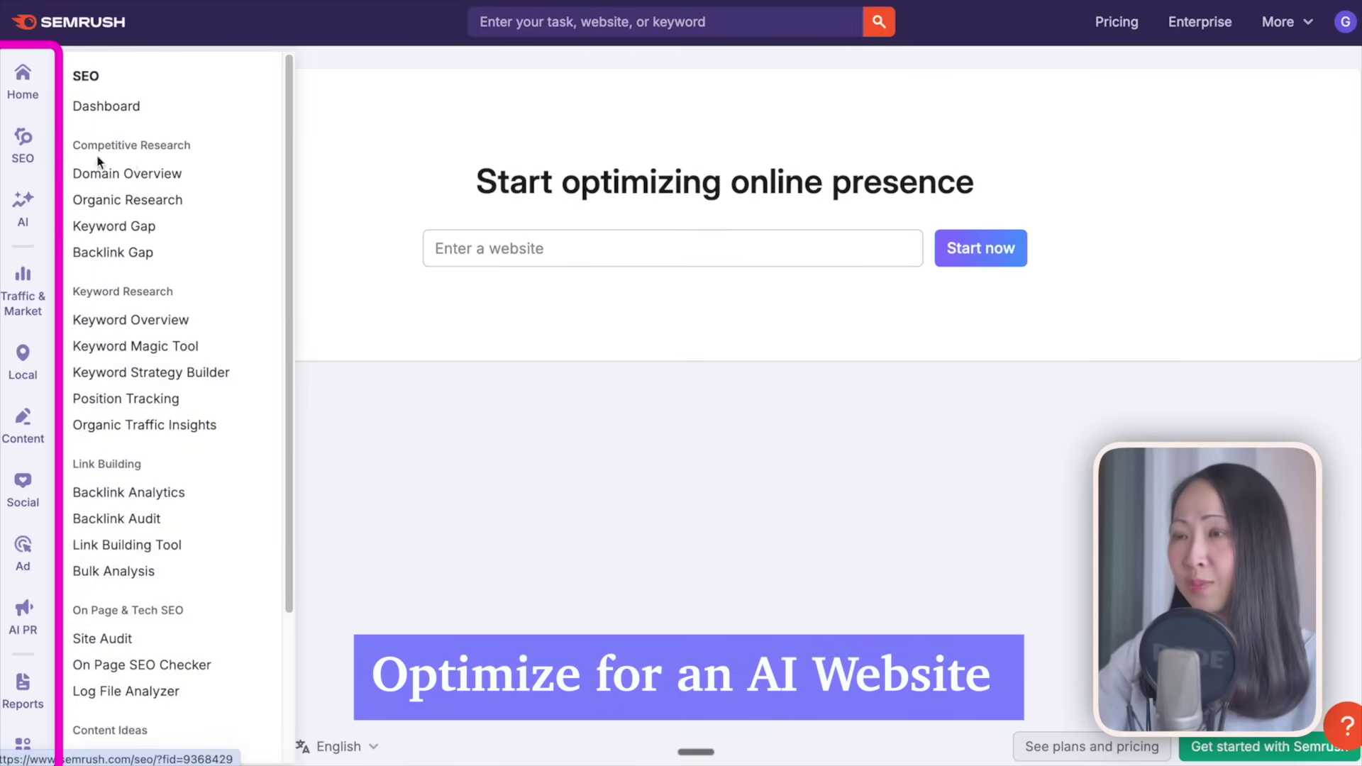
pyautogui.click(244, 176)
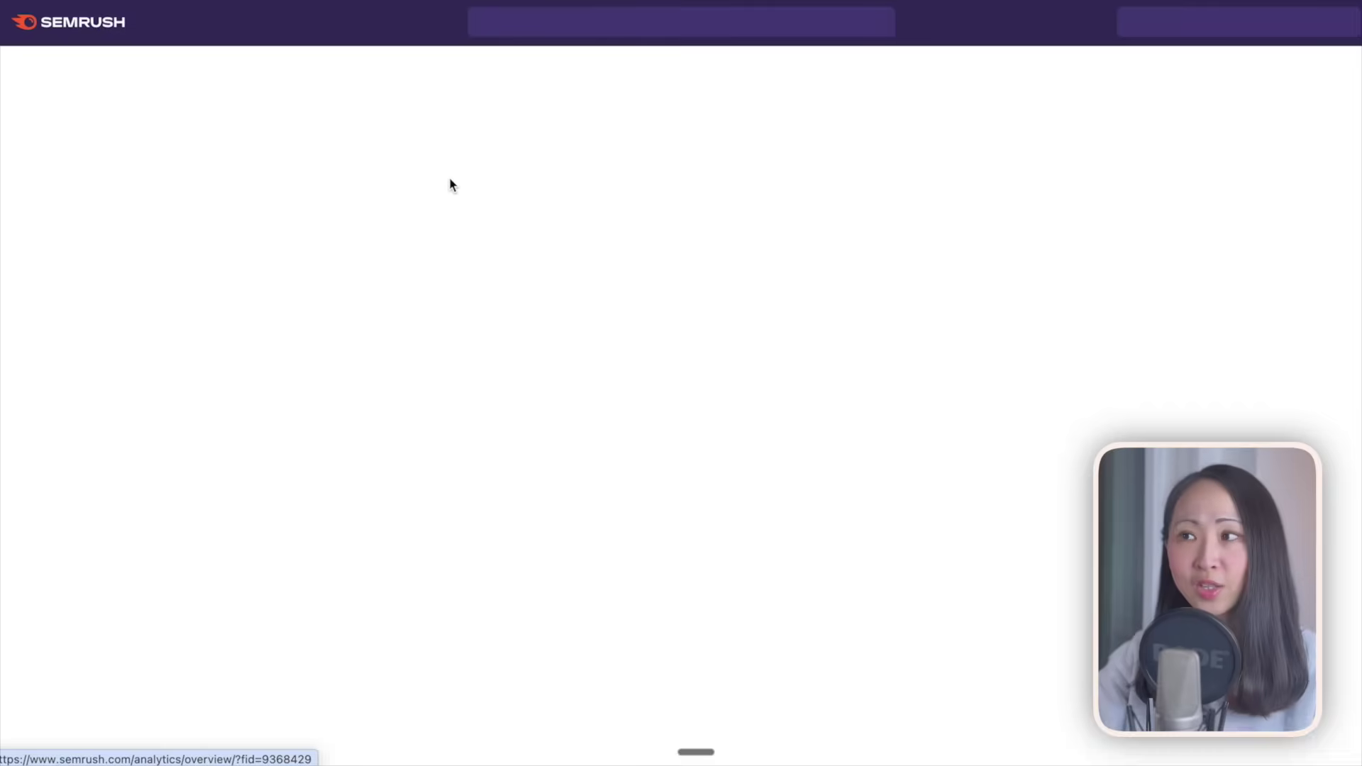
pyautogui.write('typedream.com')
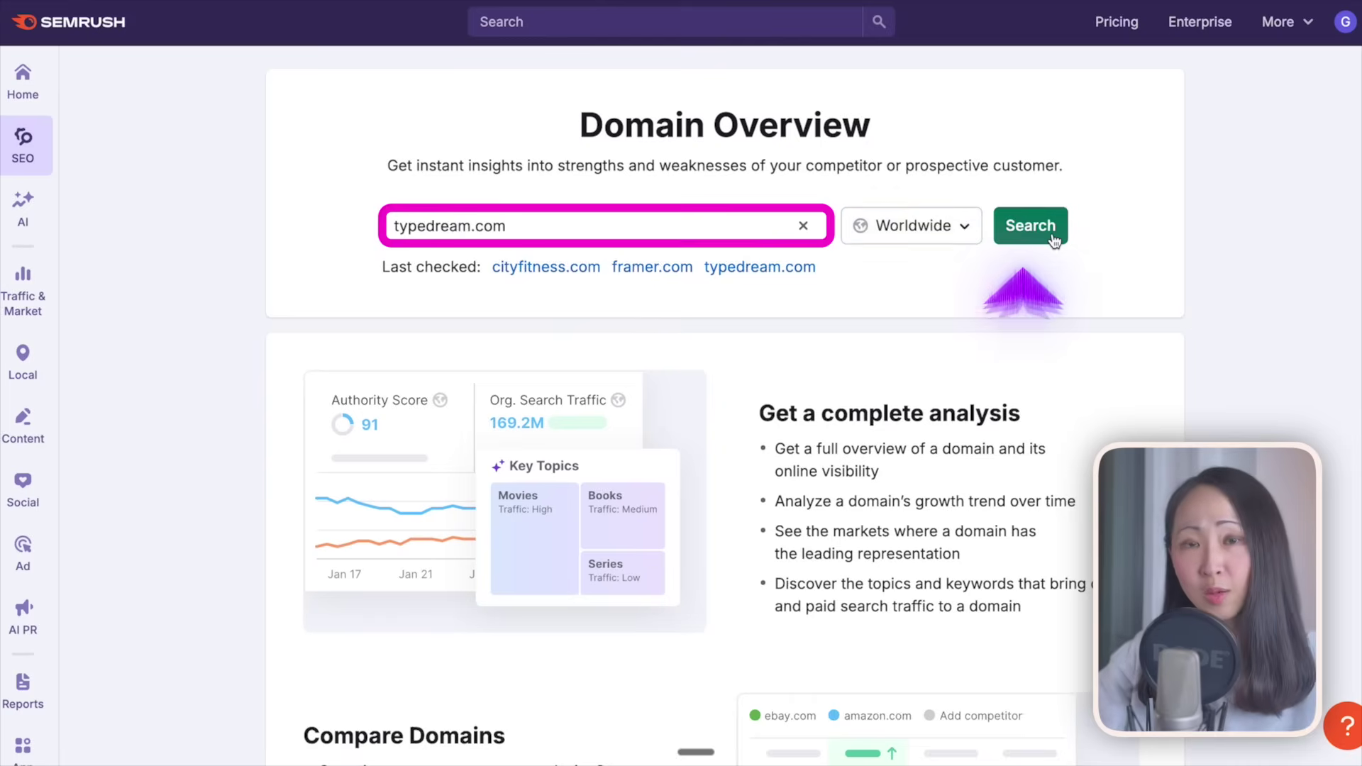
pyautogui.click(1055, 241)
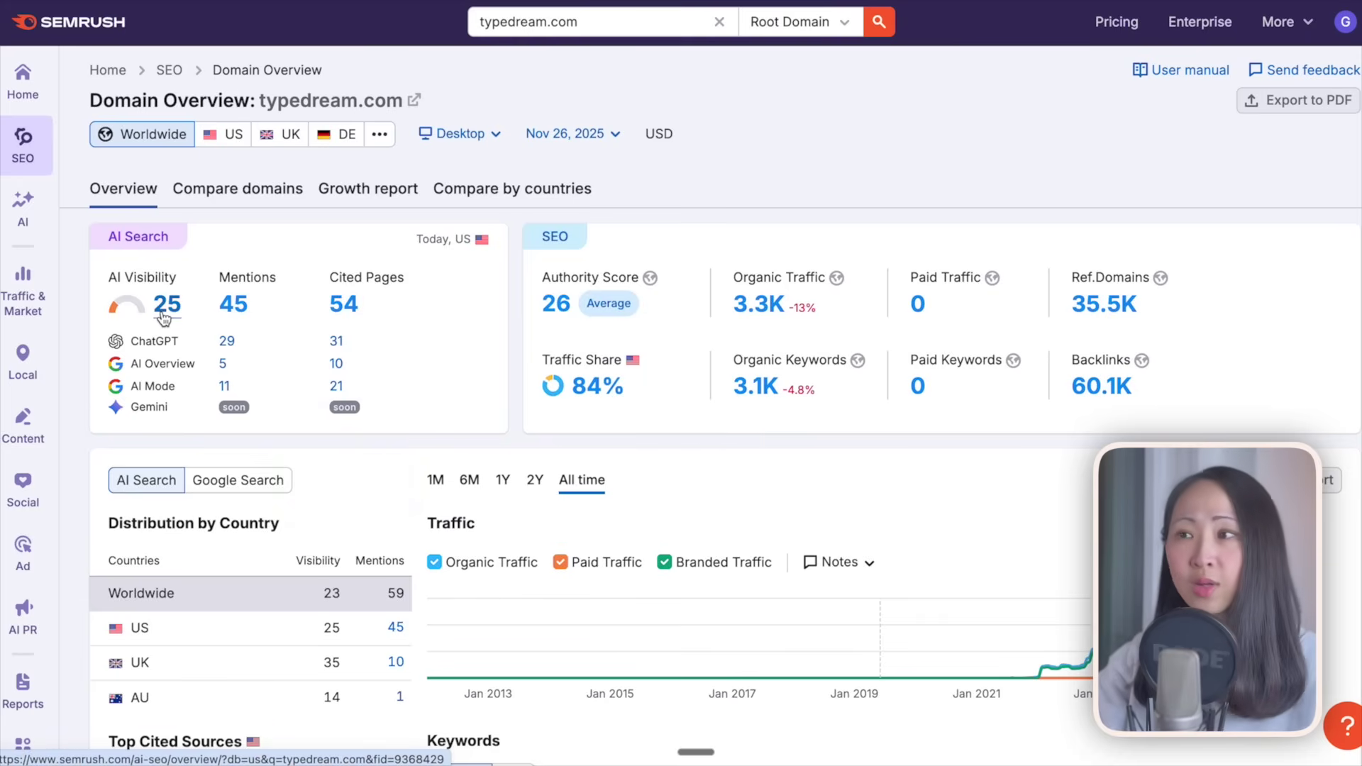
# Step: Compare the Google Search and AI Search country breakdowns for typedream.com
pyautogui.scroll(-5, 163, 317)
pyautogui.scroll(-1, 681, 383)
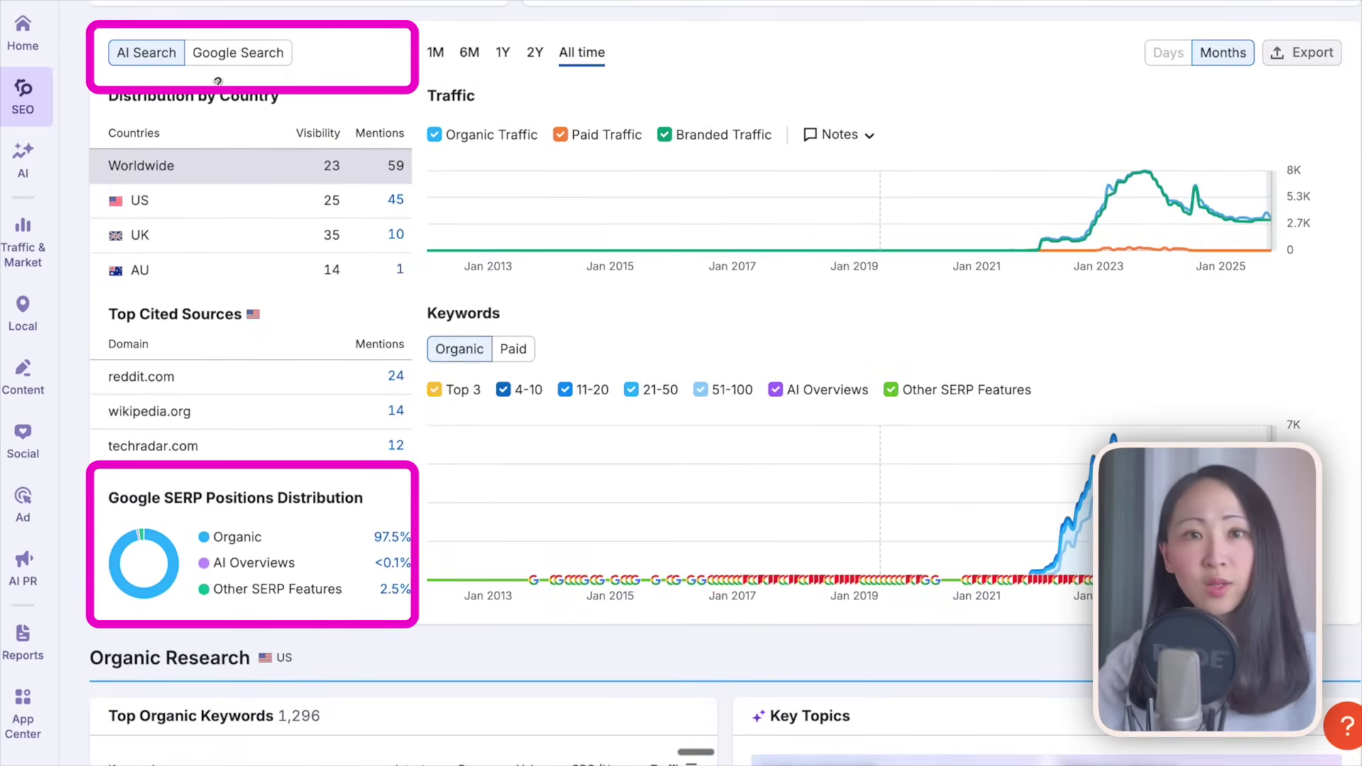
pyautogui.click(237, 64)
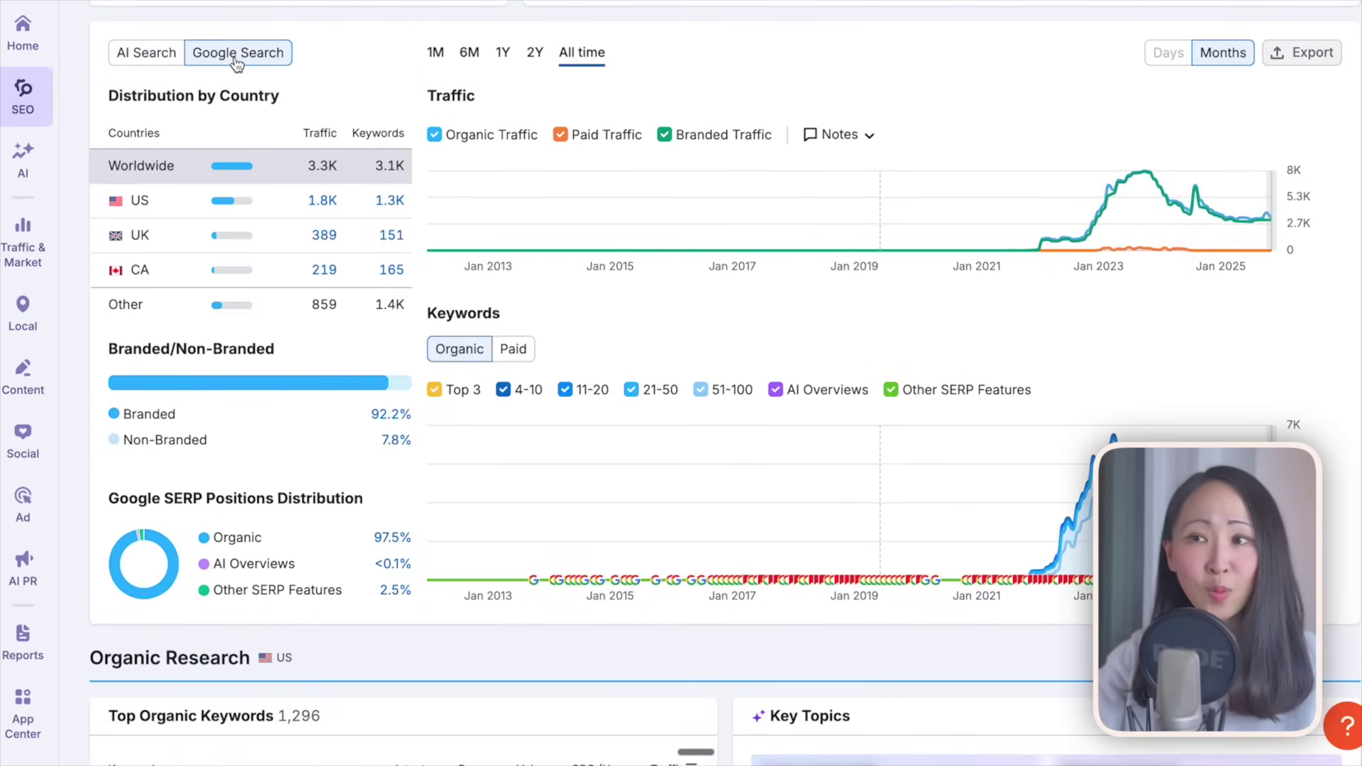
pyautogui.click(148, 62)
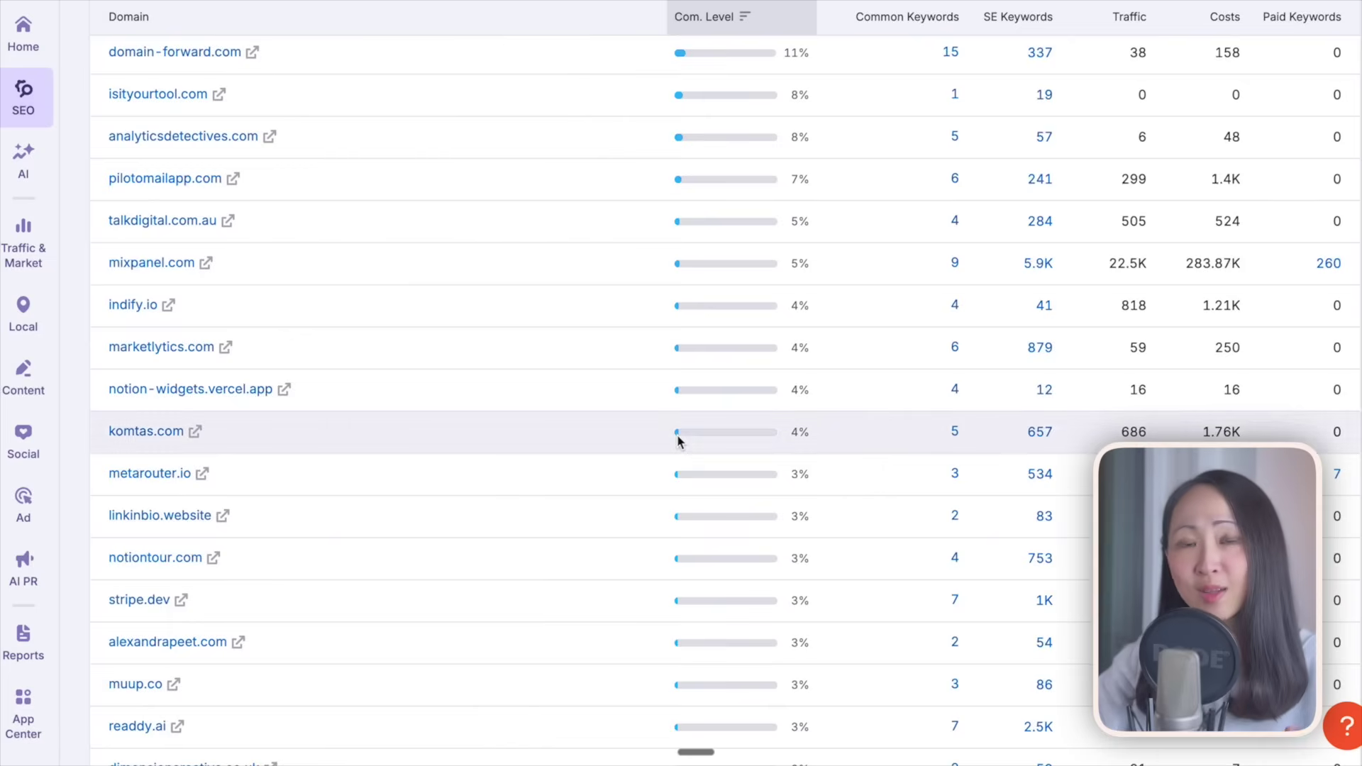
# Step: Compare typedream.com against competitor webflow.com in Keyword Gap
pyautogui.moveTo(46, 103)
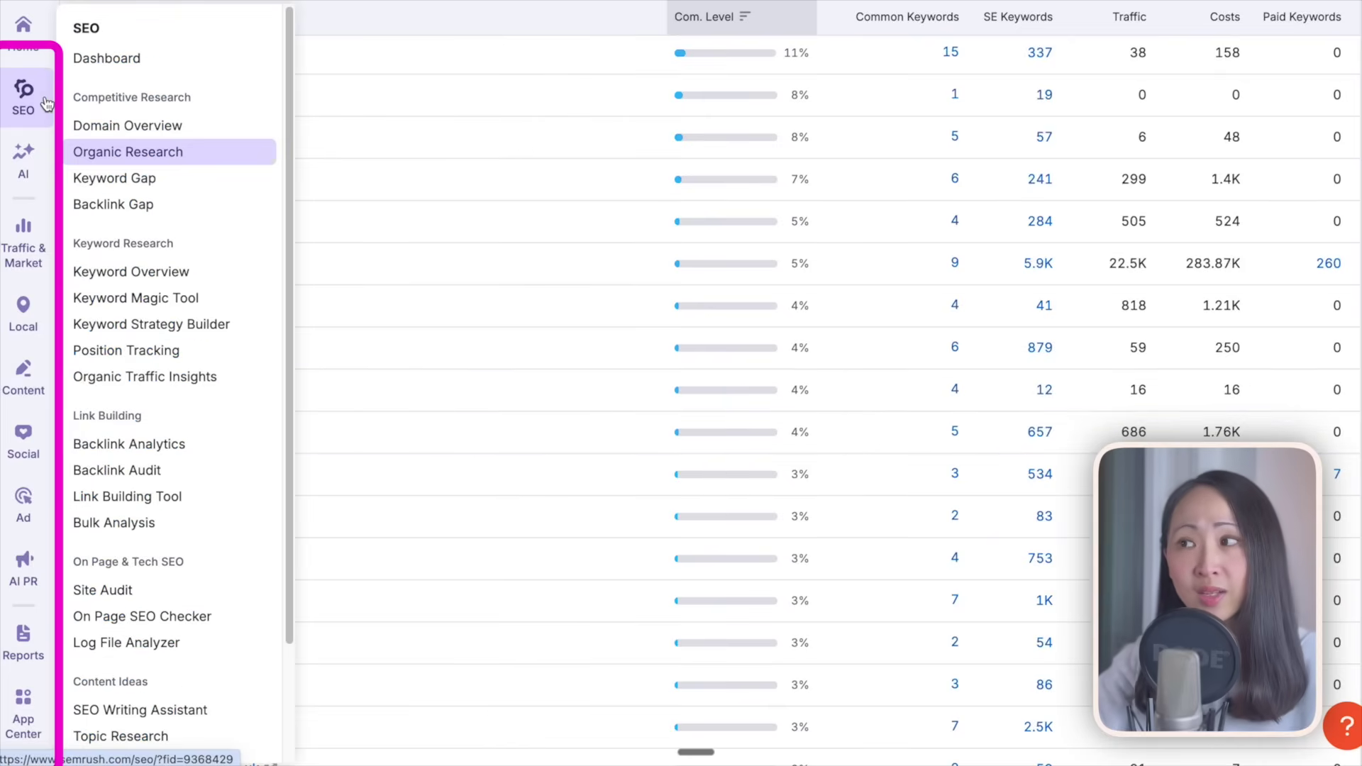
pyautogui.click(190, 186)
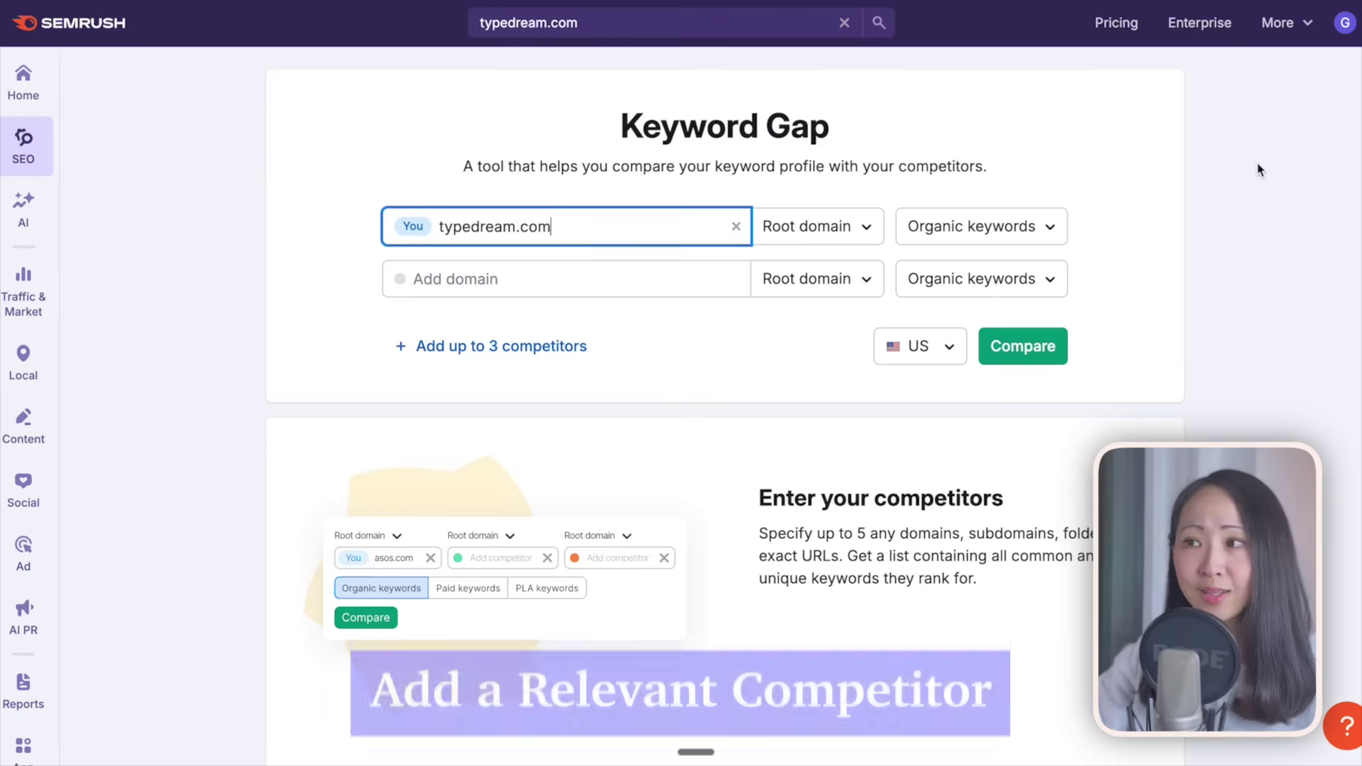
pyautogui.click(591, 284)
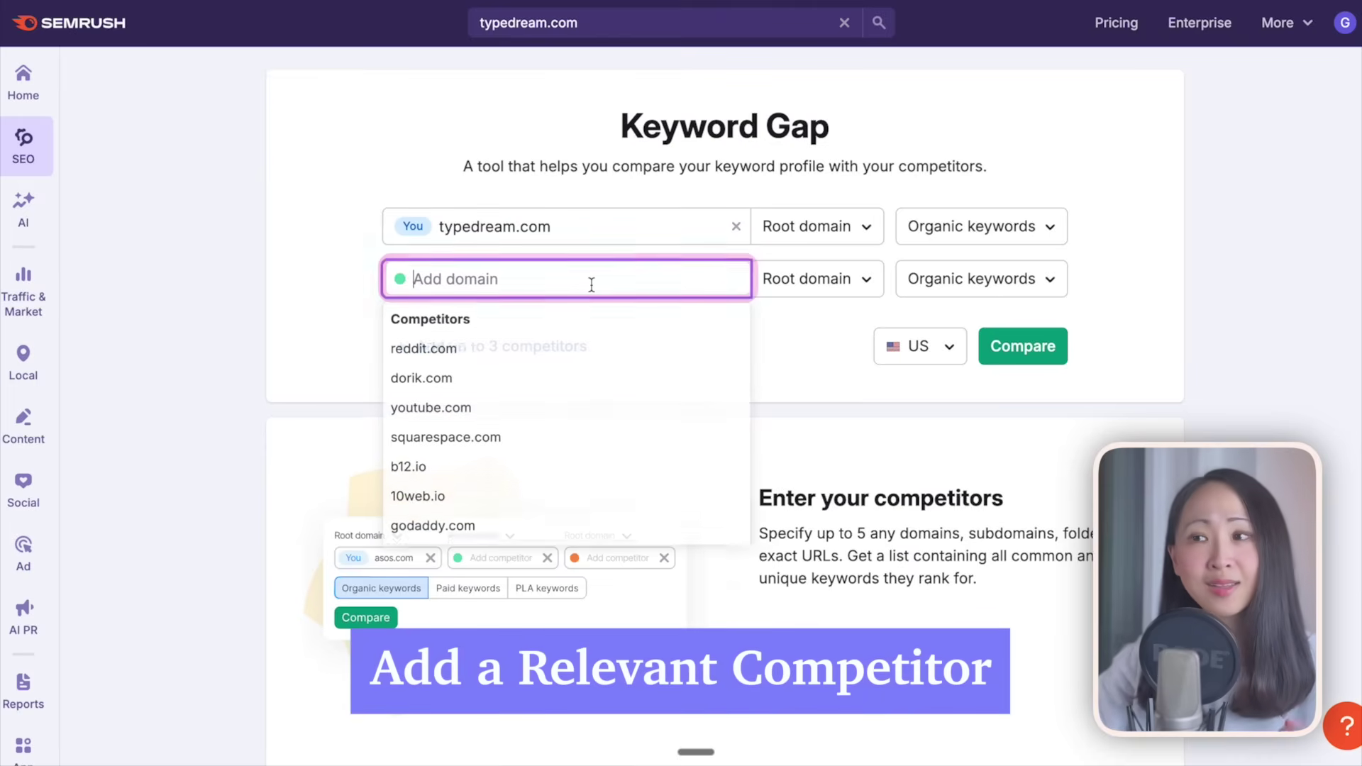
pyautogui.click(826, 359)
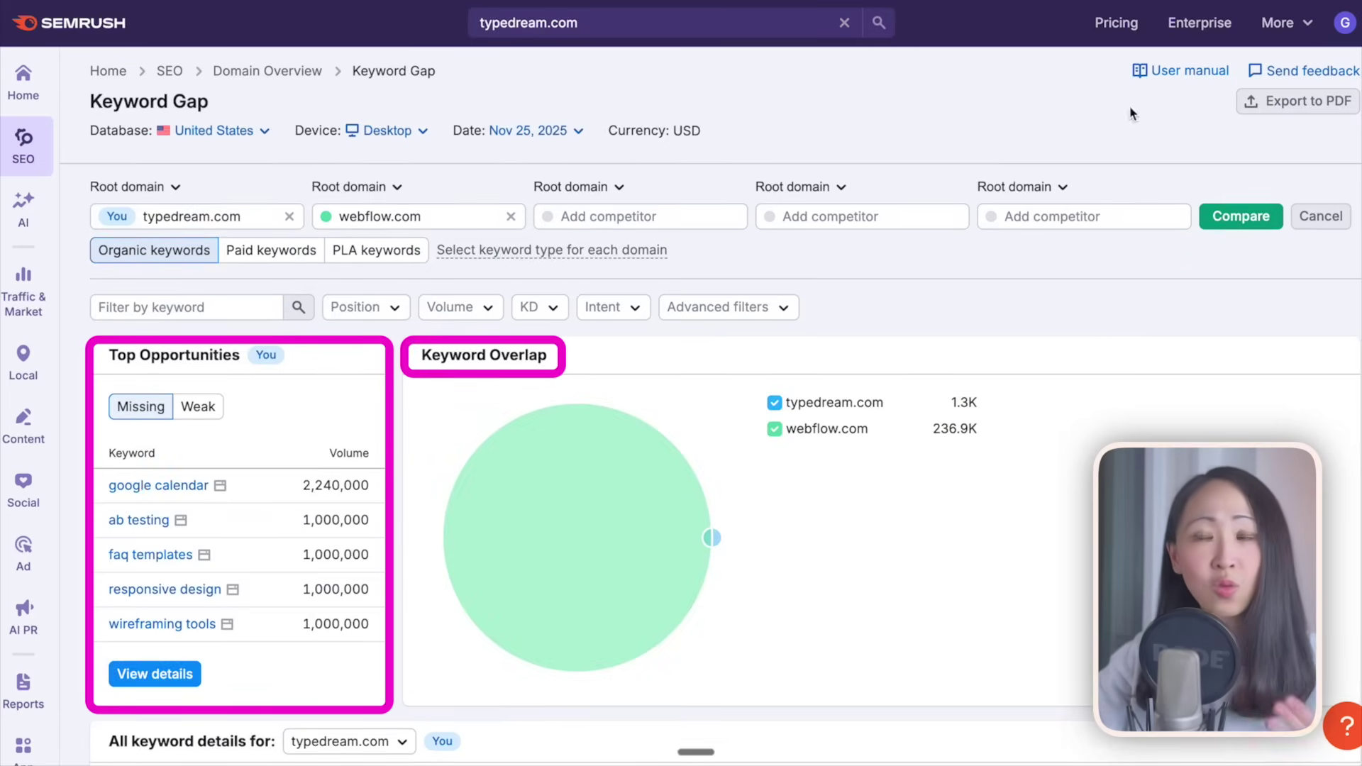
# Step: Scroll through the 618 shared keywords table for typedream.com and webflow.com
pyautogui.scroll(-1, 152, 752)
pyautogui.scroll(-1, 153, 752)
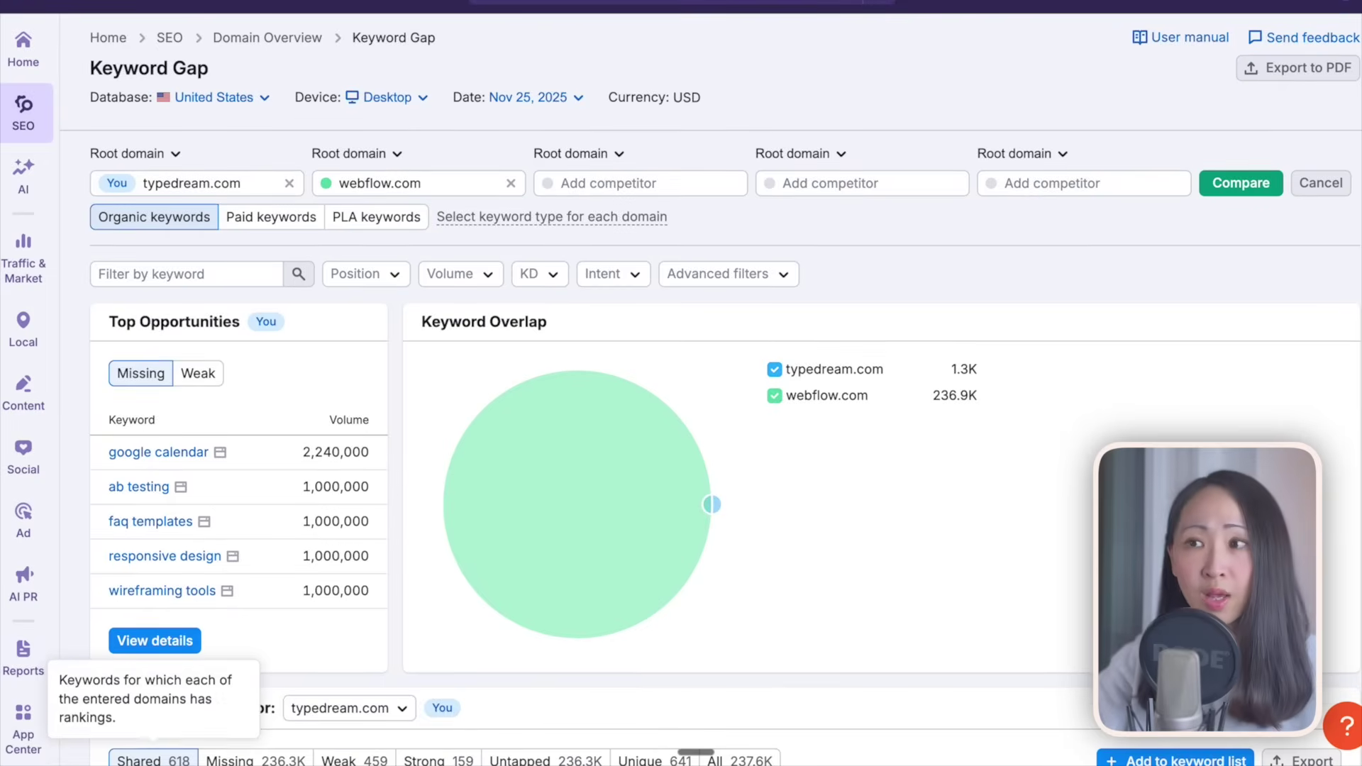
pyautogui.scroll(-10, 915, 536)
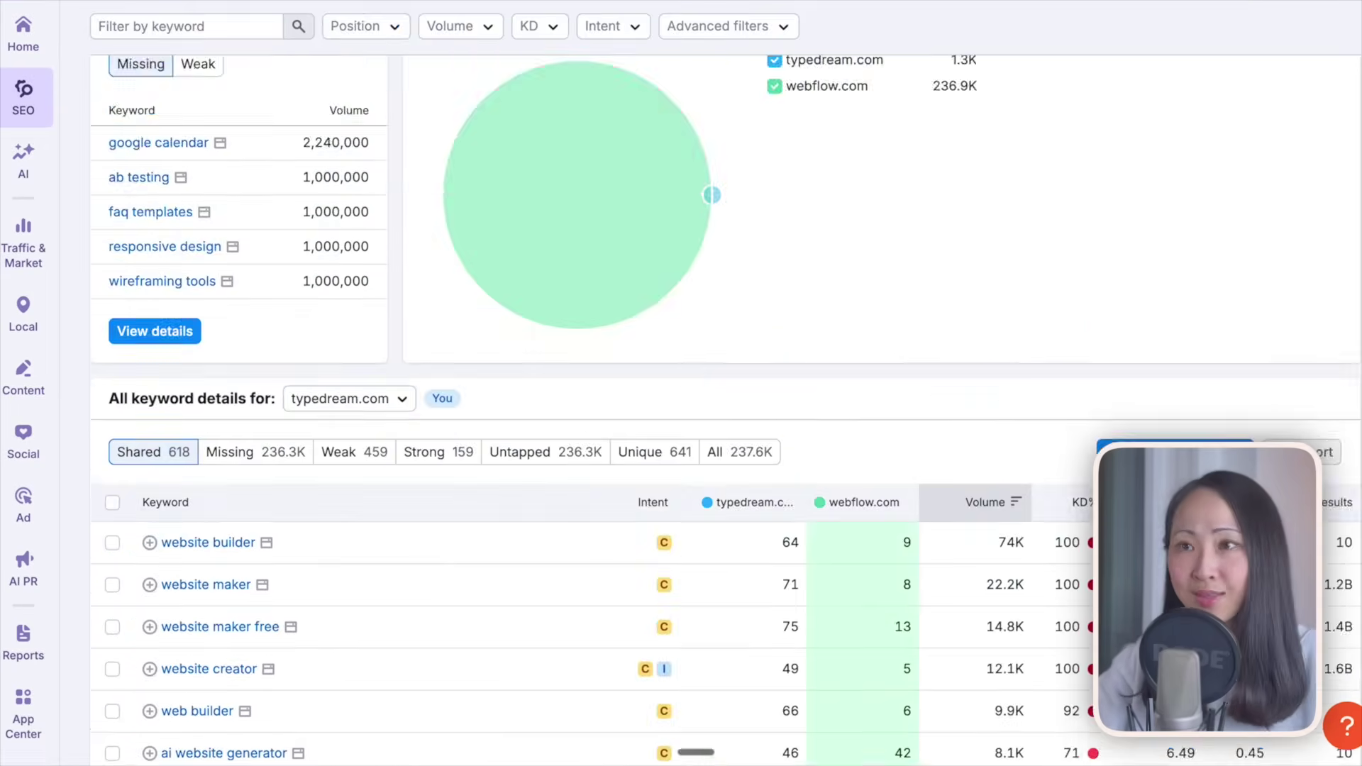
pyautogui.scroll(3, 934, 201)
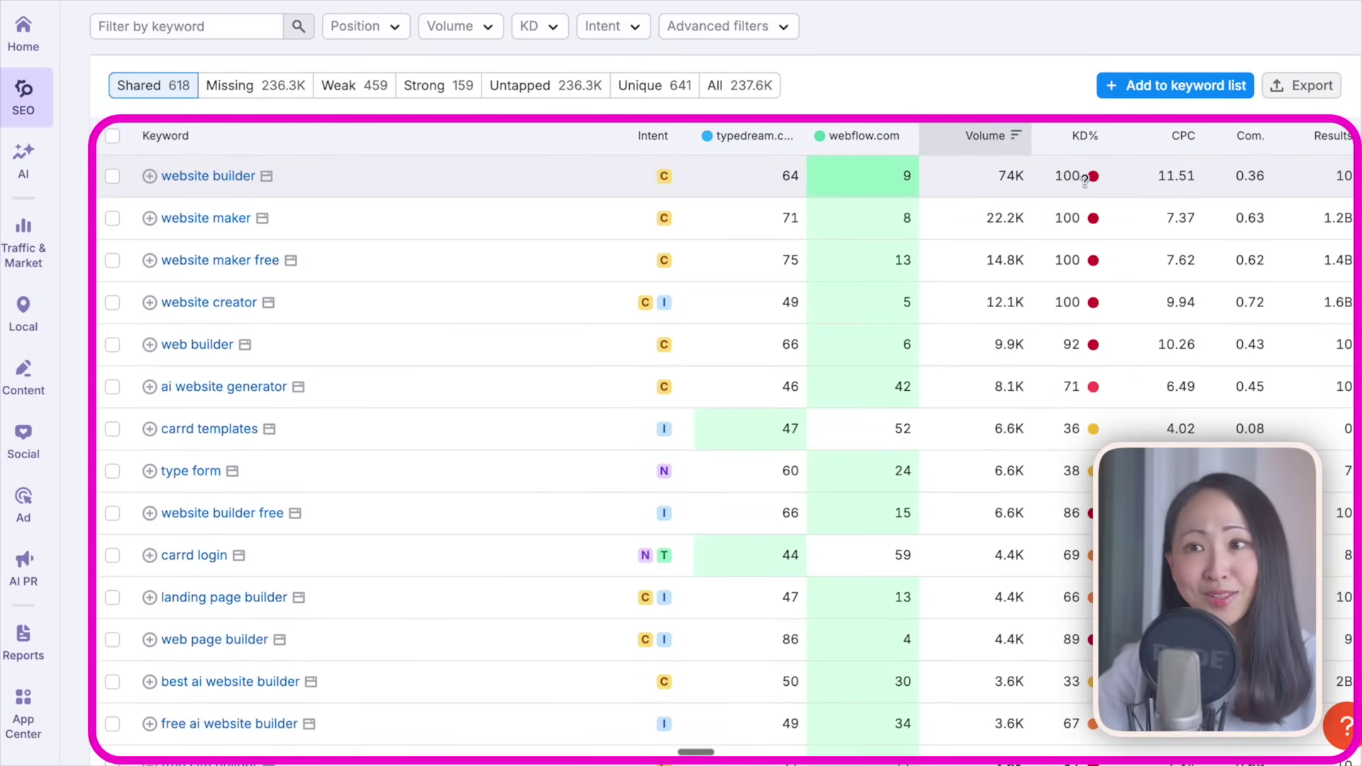
pyautogui.scroll(-3, 710, 513)
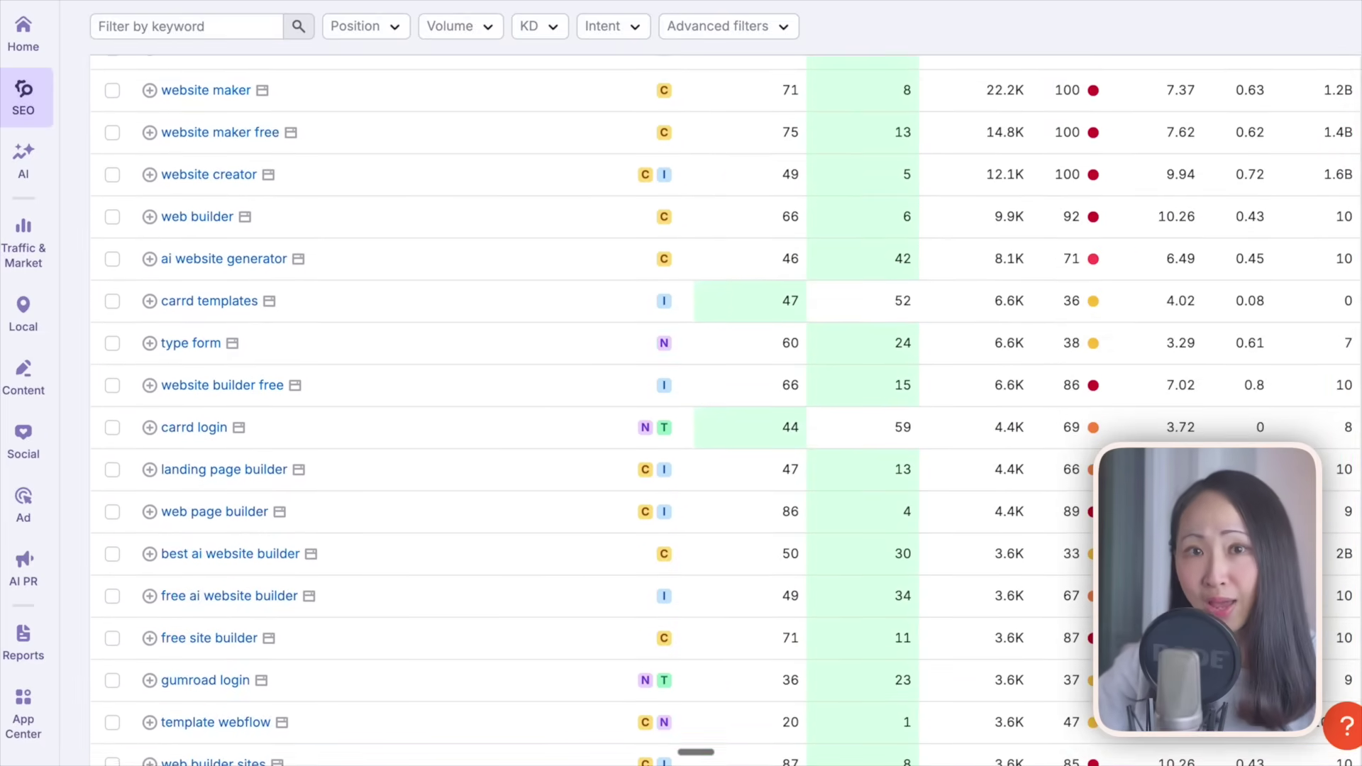
pyautogui.scroll(-4, 710, 410)
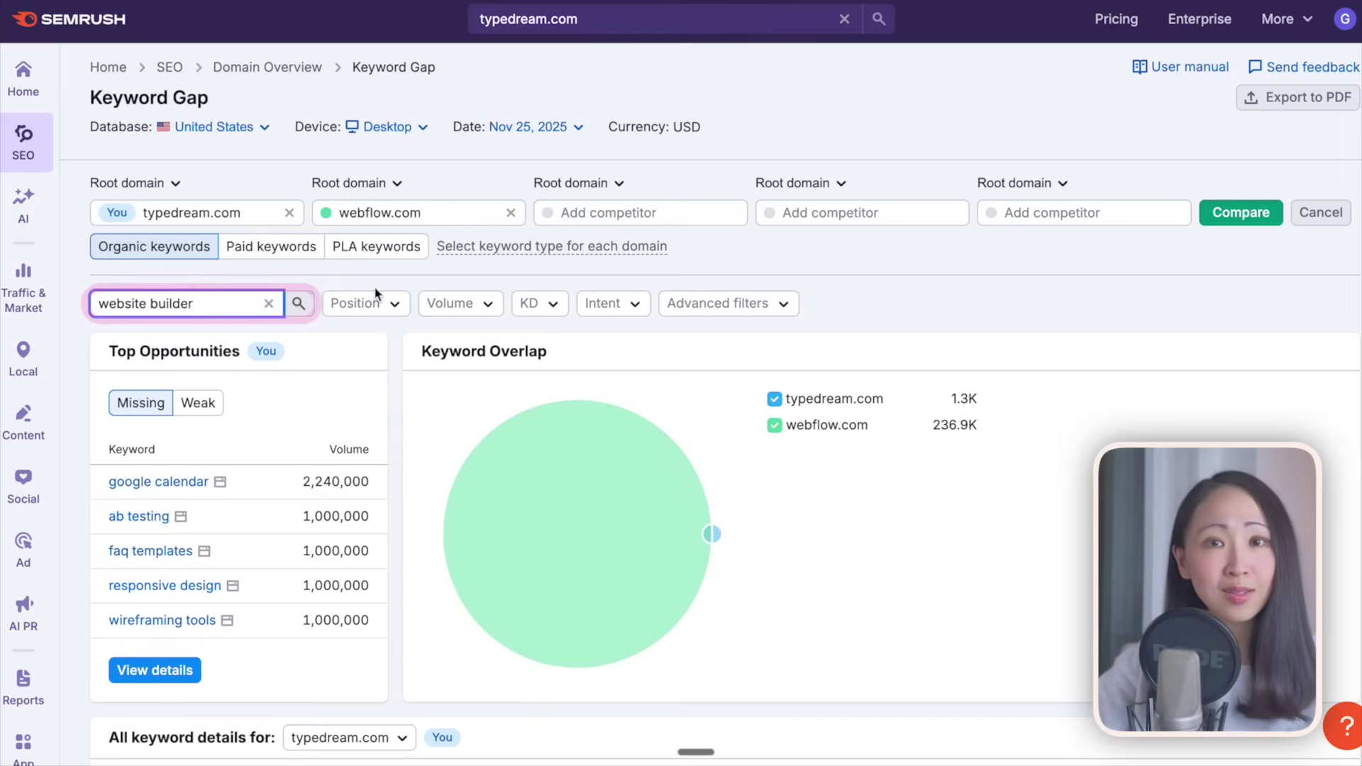
# Step: Filter the keyword gap results by the keyword 'website builder'
pyautogui.press('Return')
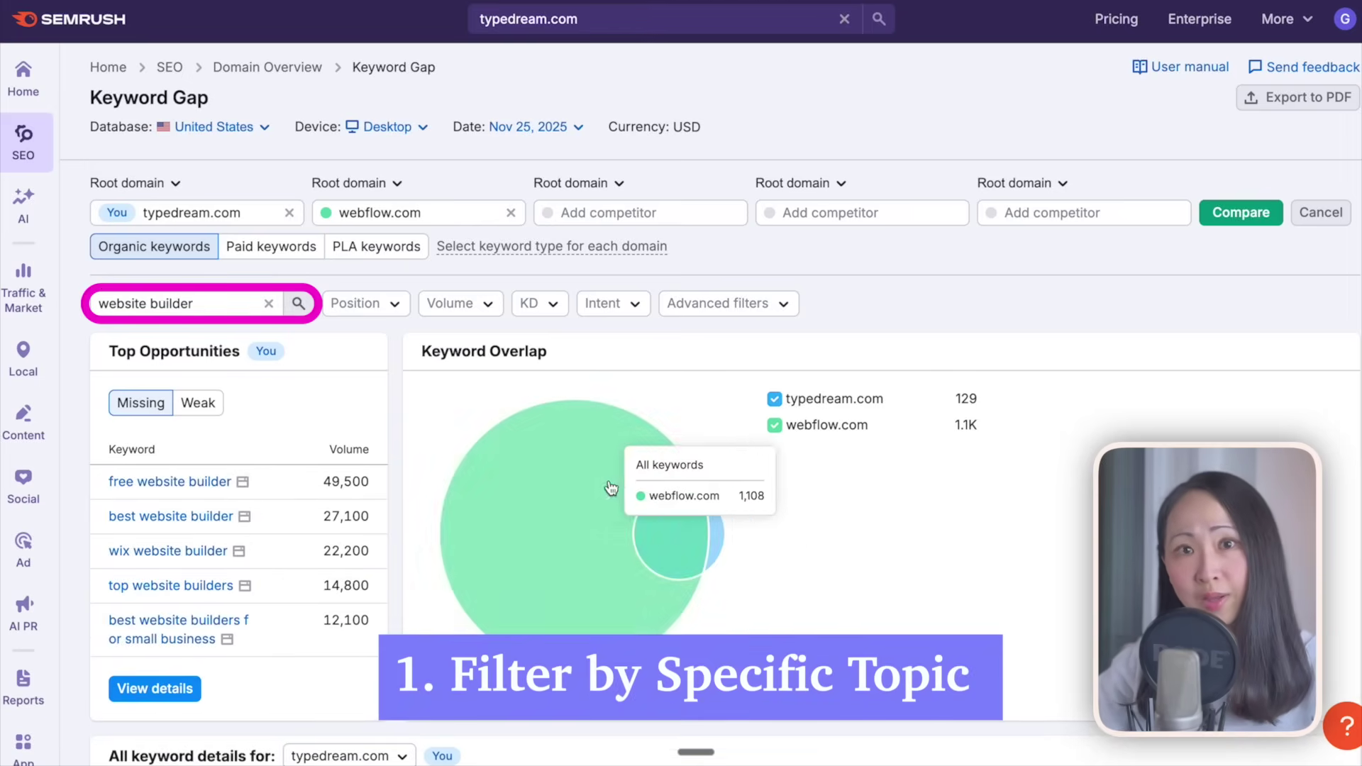
pyautogui.scroll(-5, 682, 497)
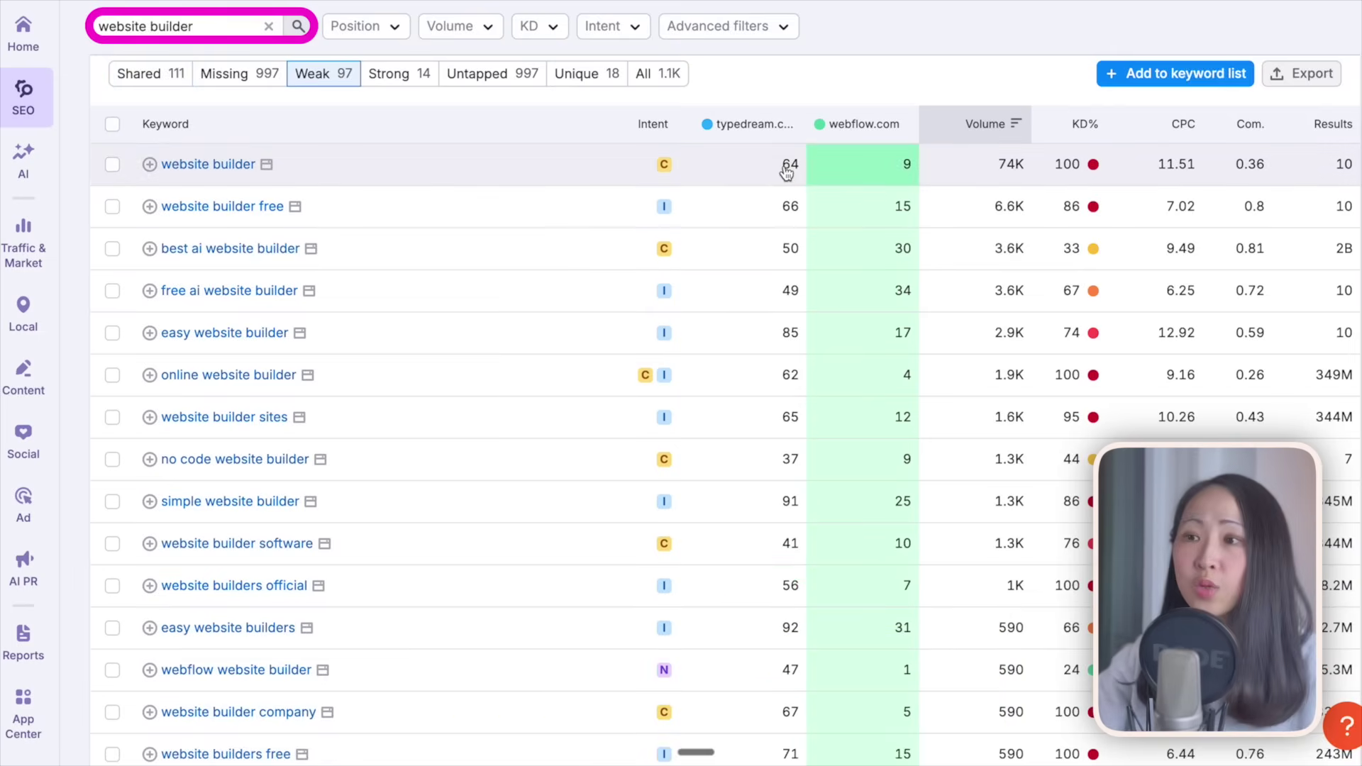
pyautogui.scroll(-10, 786, 173)
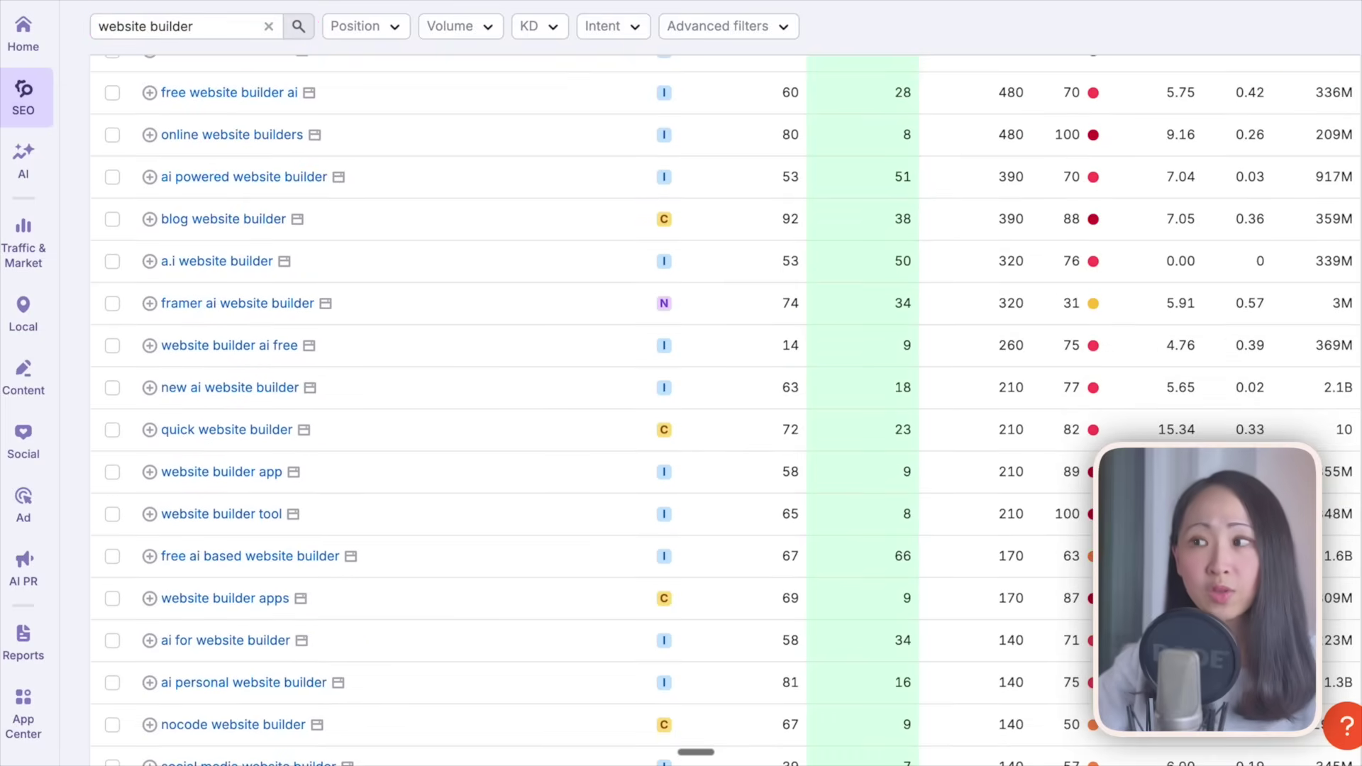
pyautogui.scroll(-4, 723, 411)
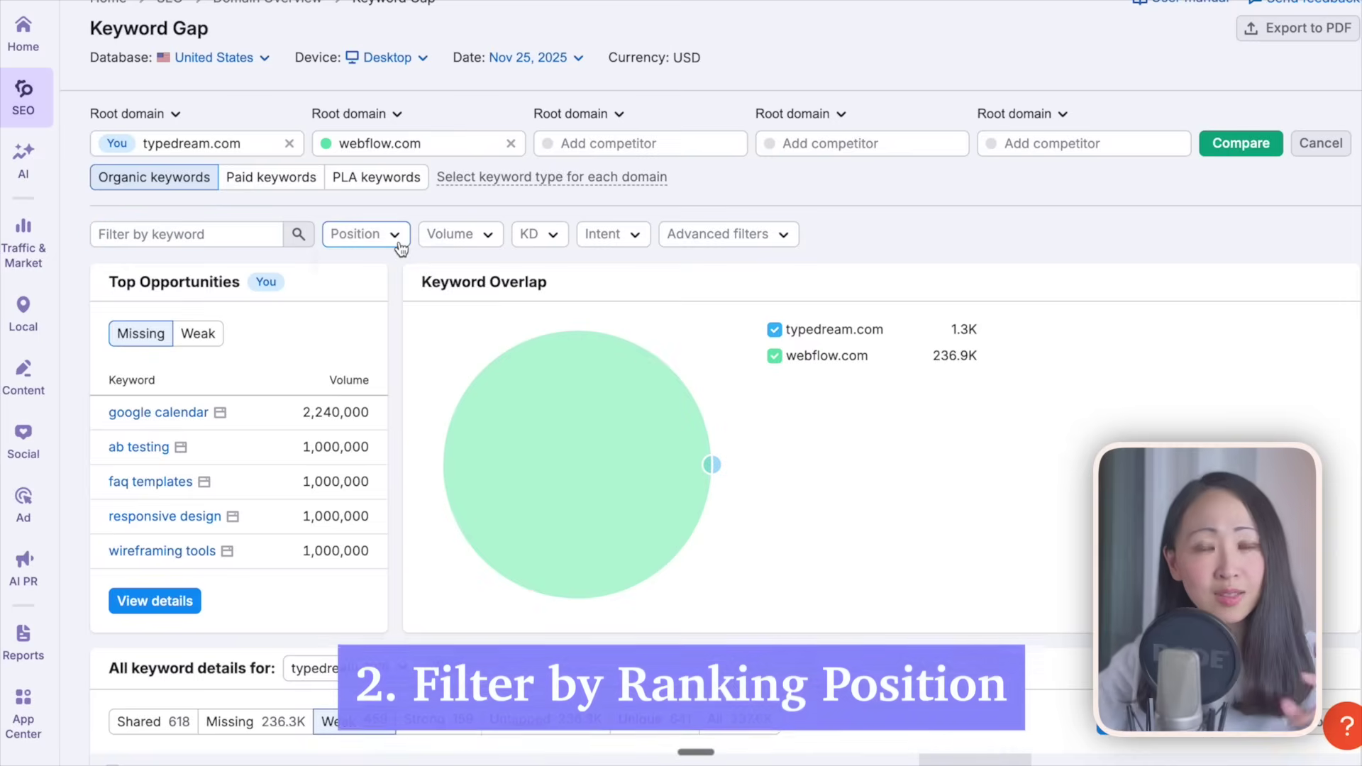
# Step: Limit results to keywords where typedream.com ranks in the custom range 11–30
pyautogui.click(359, 236)
pyautogui.moveTo(455, 306)
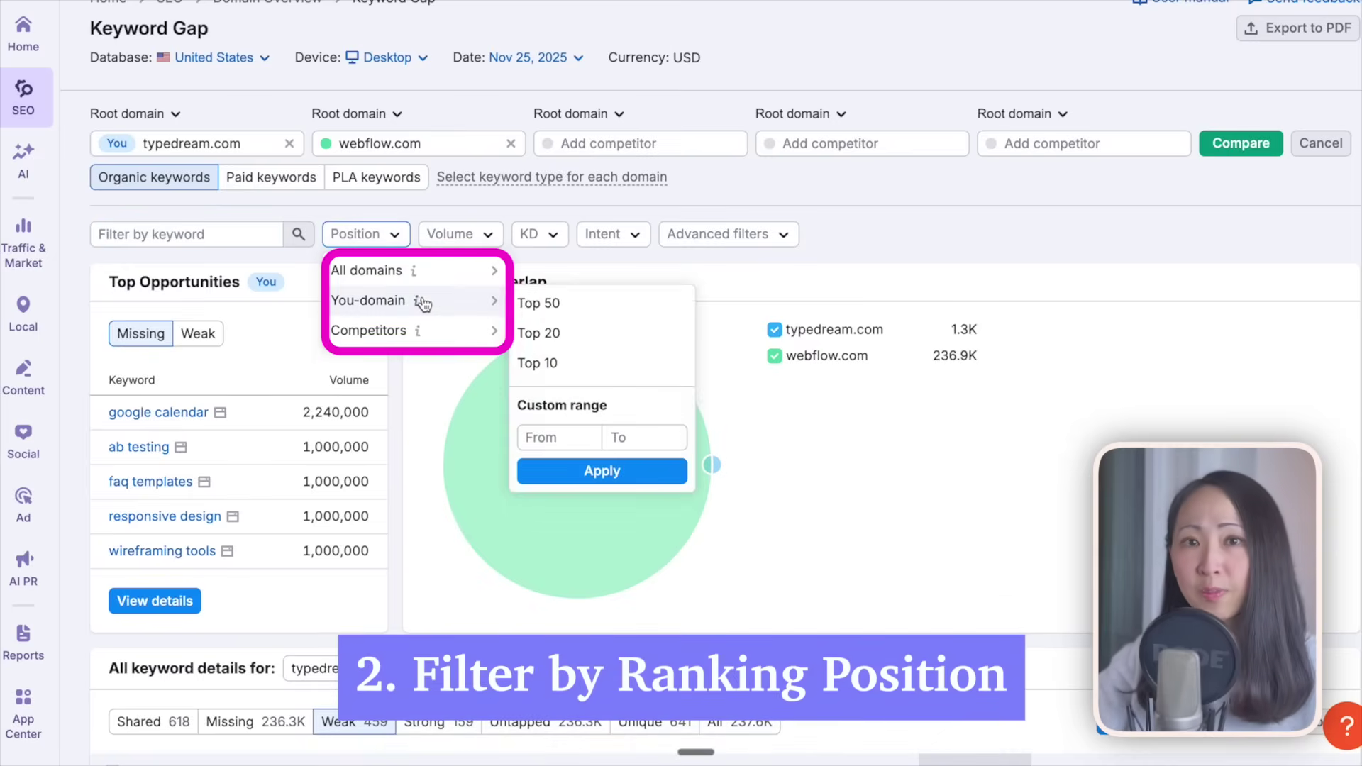
pyautogui.write('11')
pyautogui.click(644, 438)
pyautogui.write('30')
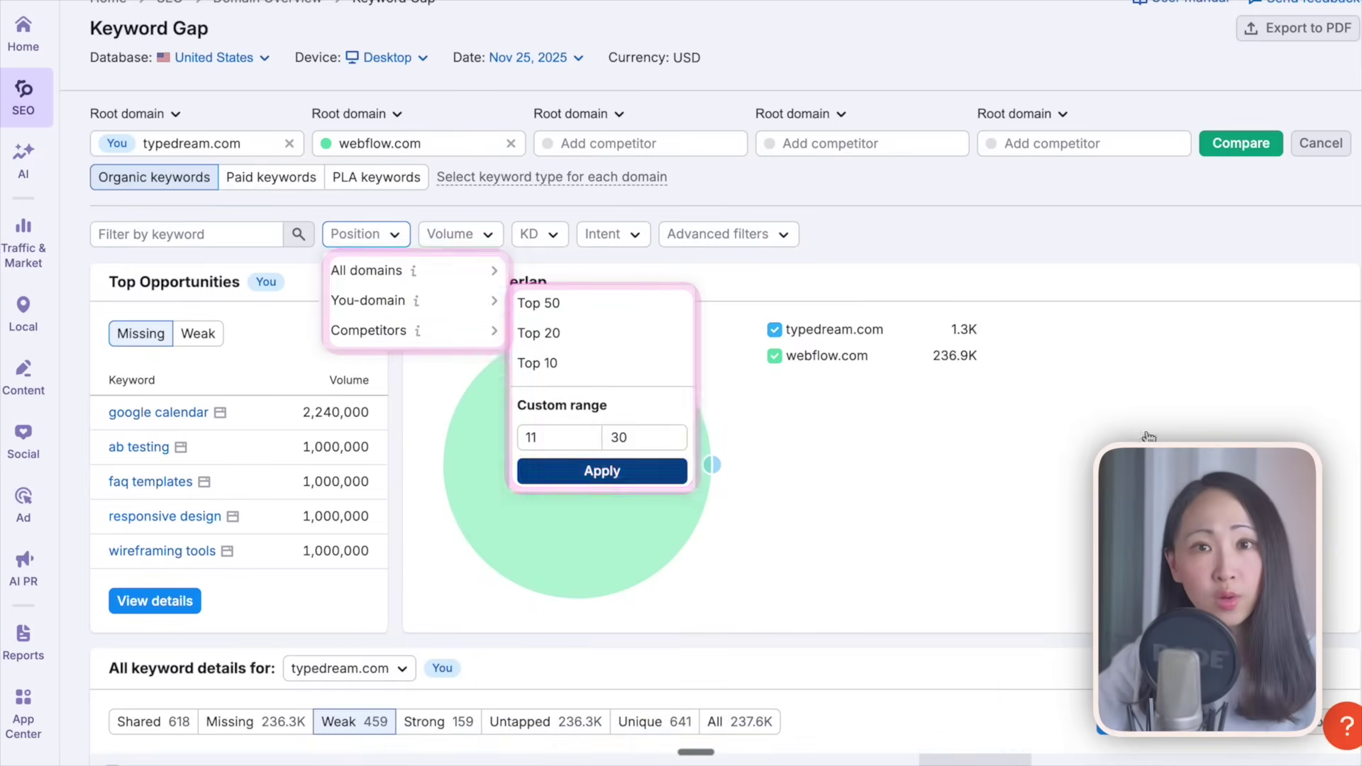
pyautogui.click(572, 472)
# Step: Review the weak keywords and bring up the export options for the list
pyautogui.scroll(1, 572, 472)
pyautogui.scroll(-9, 685, 487)
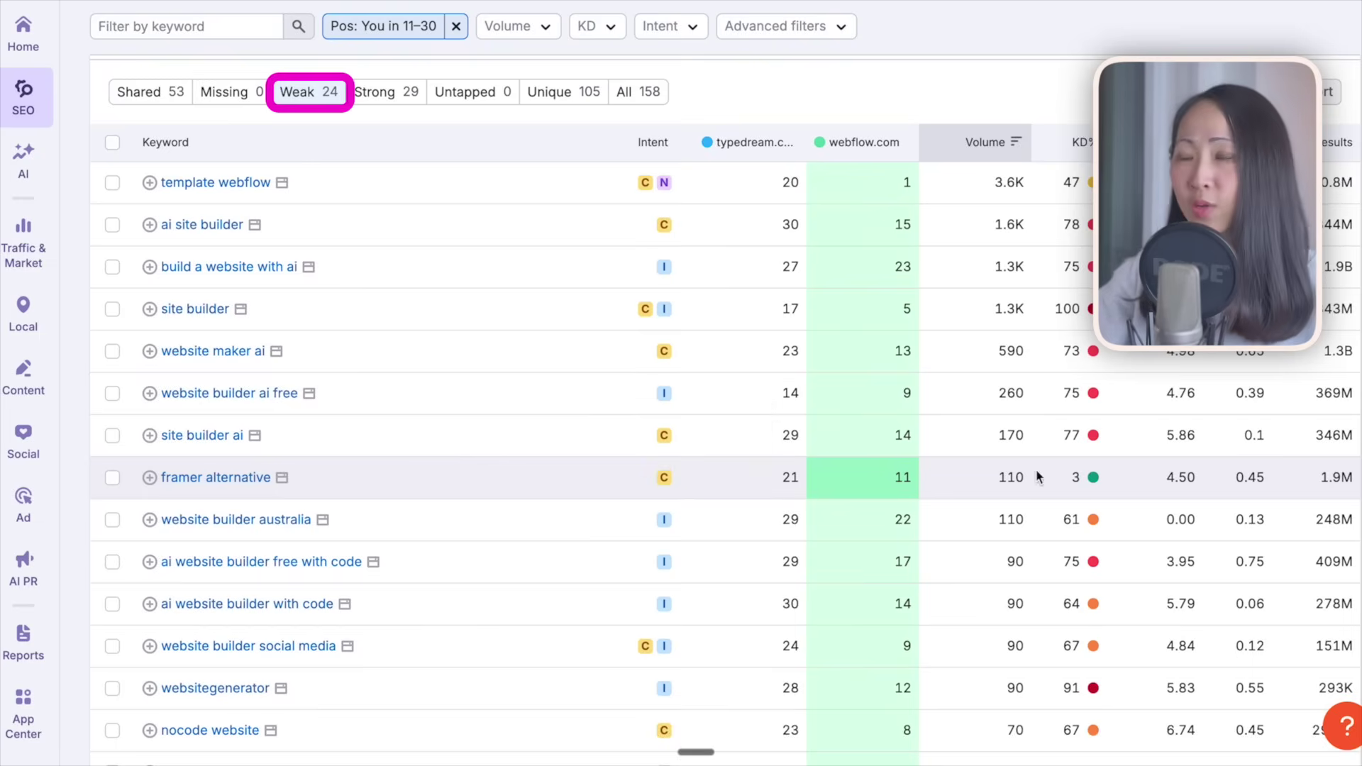
pyautogui.moveTo(1096, 478)
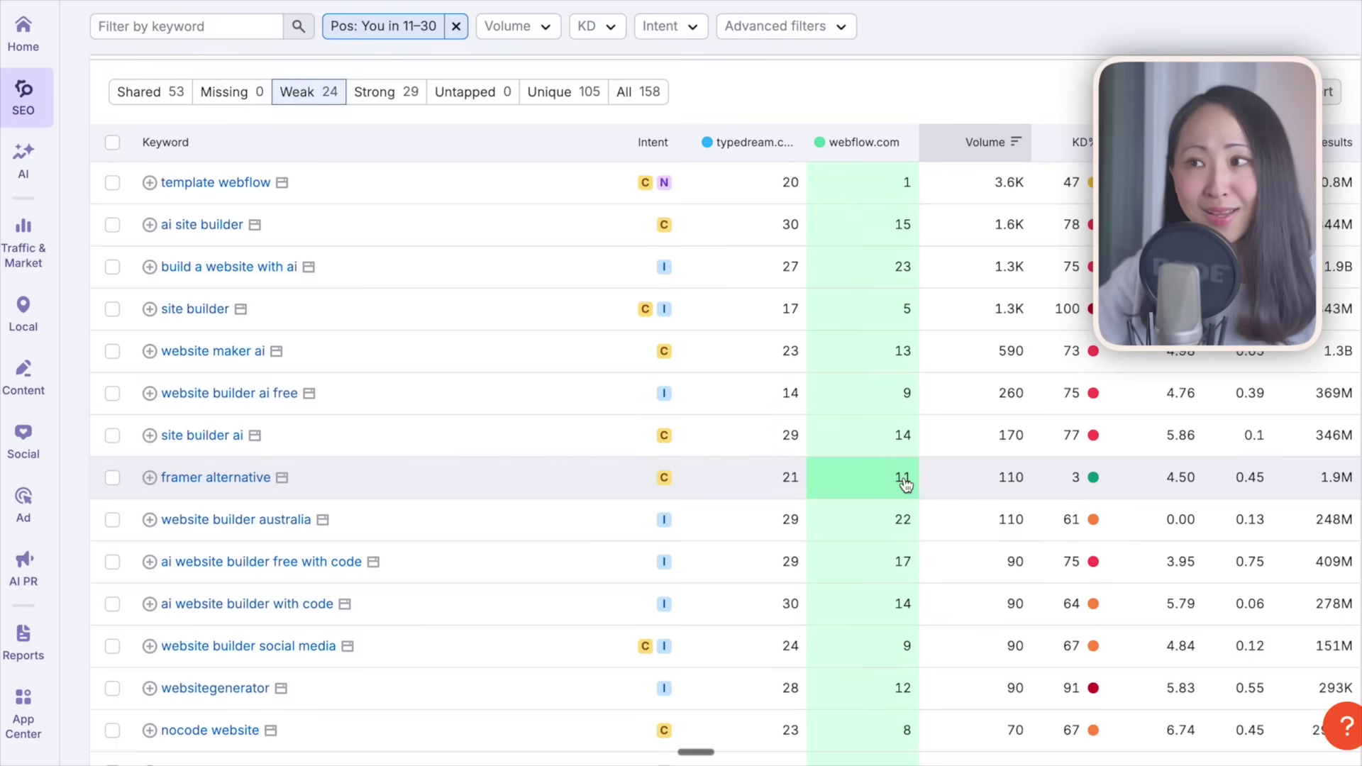
pyautogui.moveTo(904, 483)
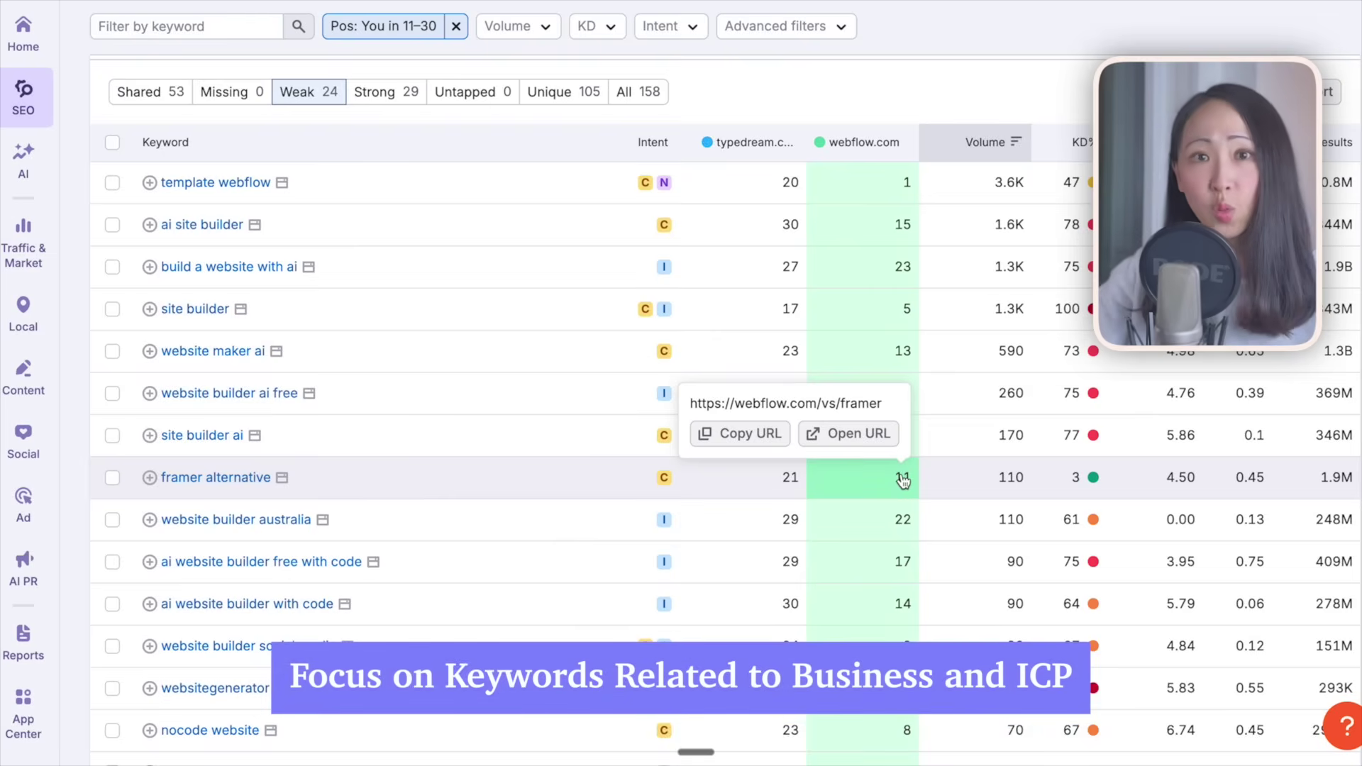
pyautogui.moveTo(791, 483)
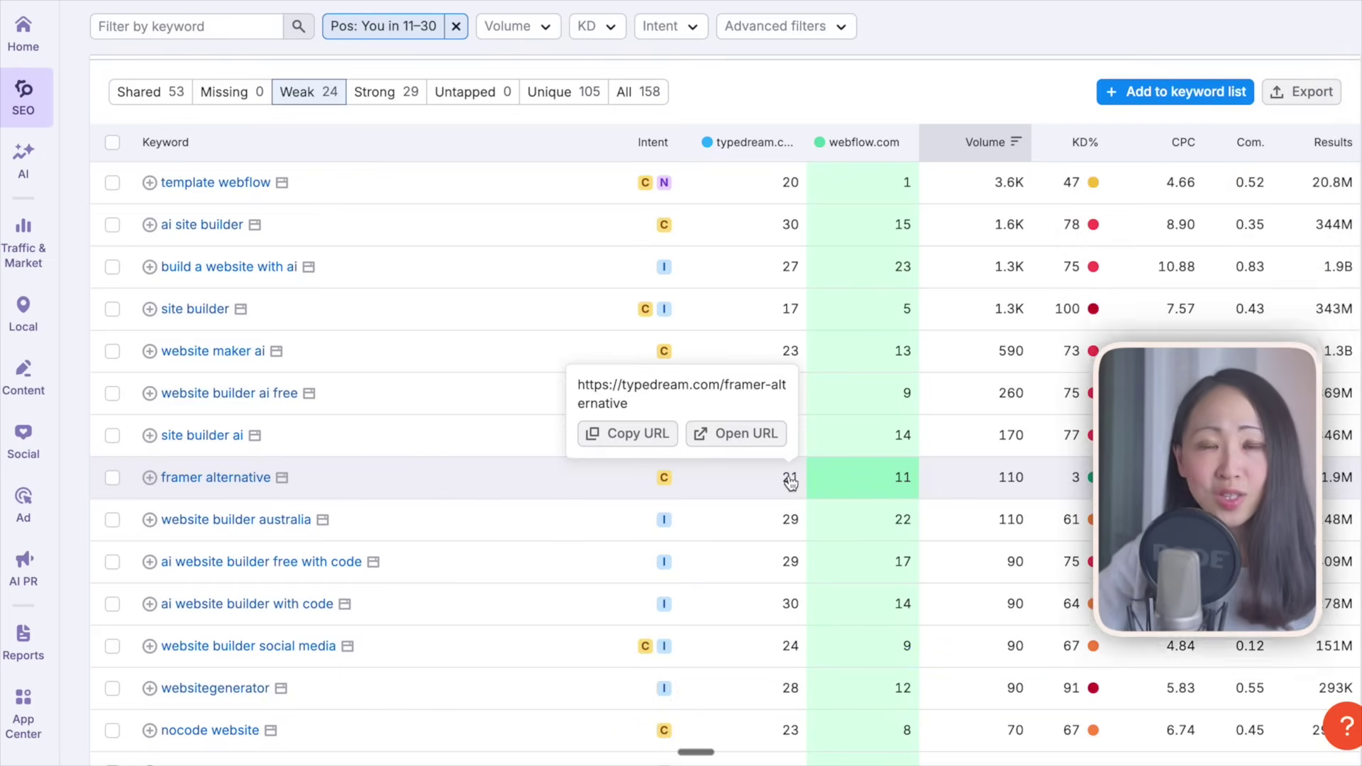
pyautogui.scroll(1, 1310, 125)
pyautogui.click(1310, 113)
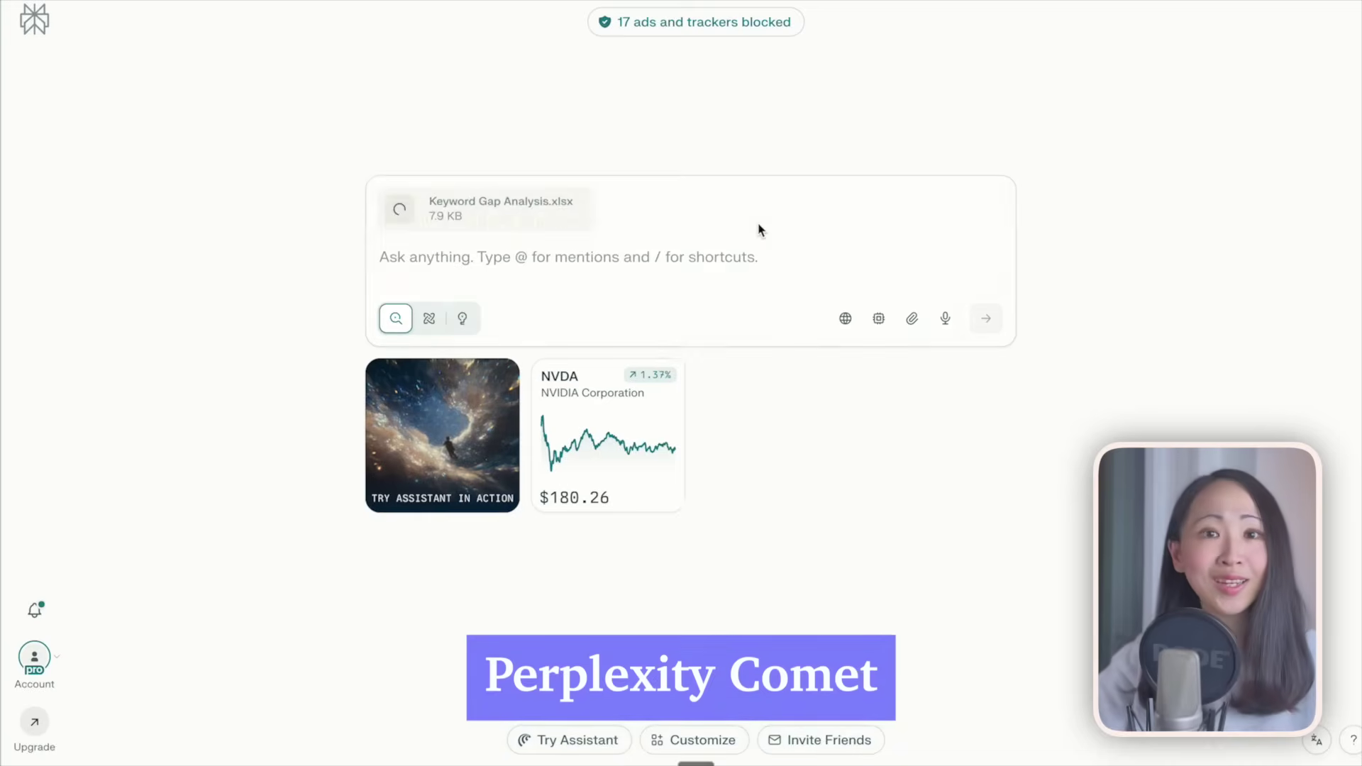
# Step: Paste the SERP analysis prompt into Comet's assistant and submit it
pyautogui.press('super+v')
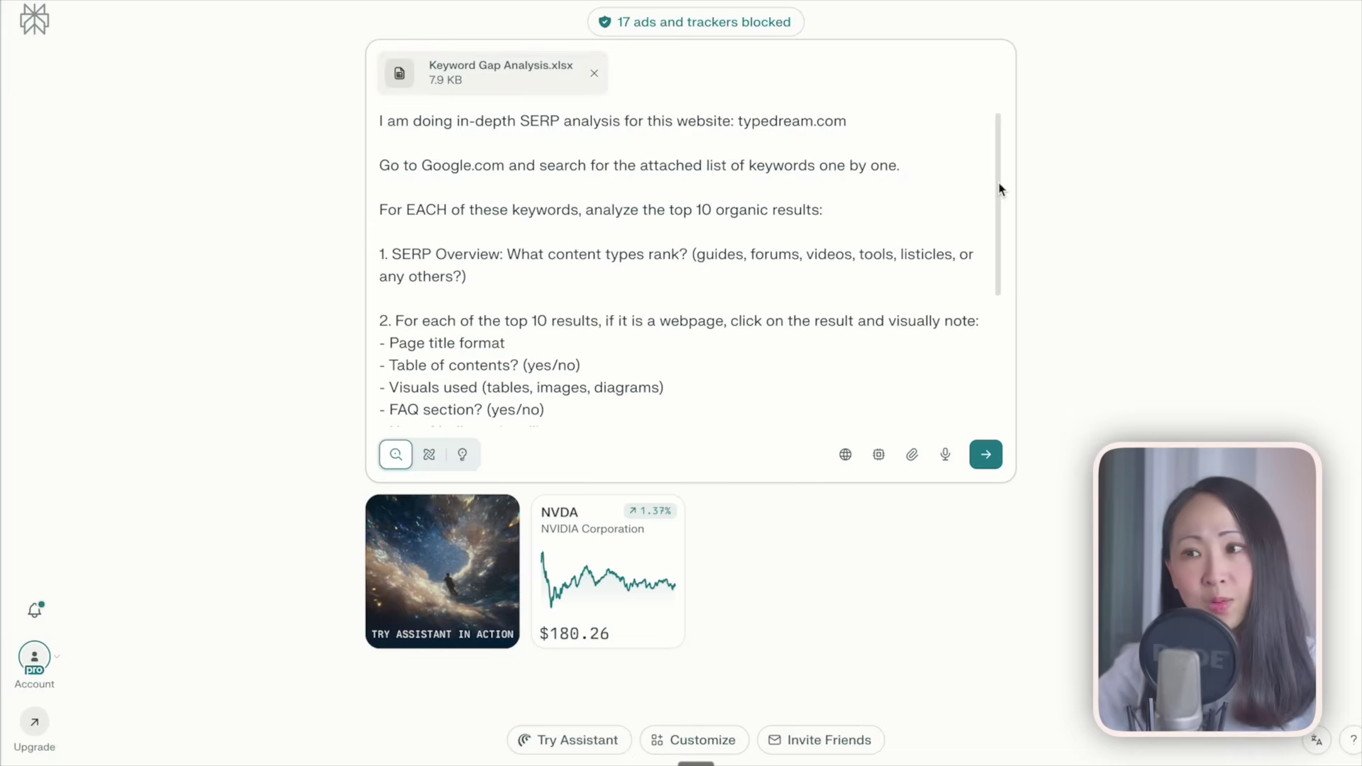
pyautogui.moveTo(1000, 189); pyautogui.dragTo(1006, 275)
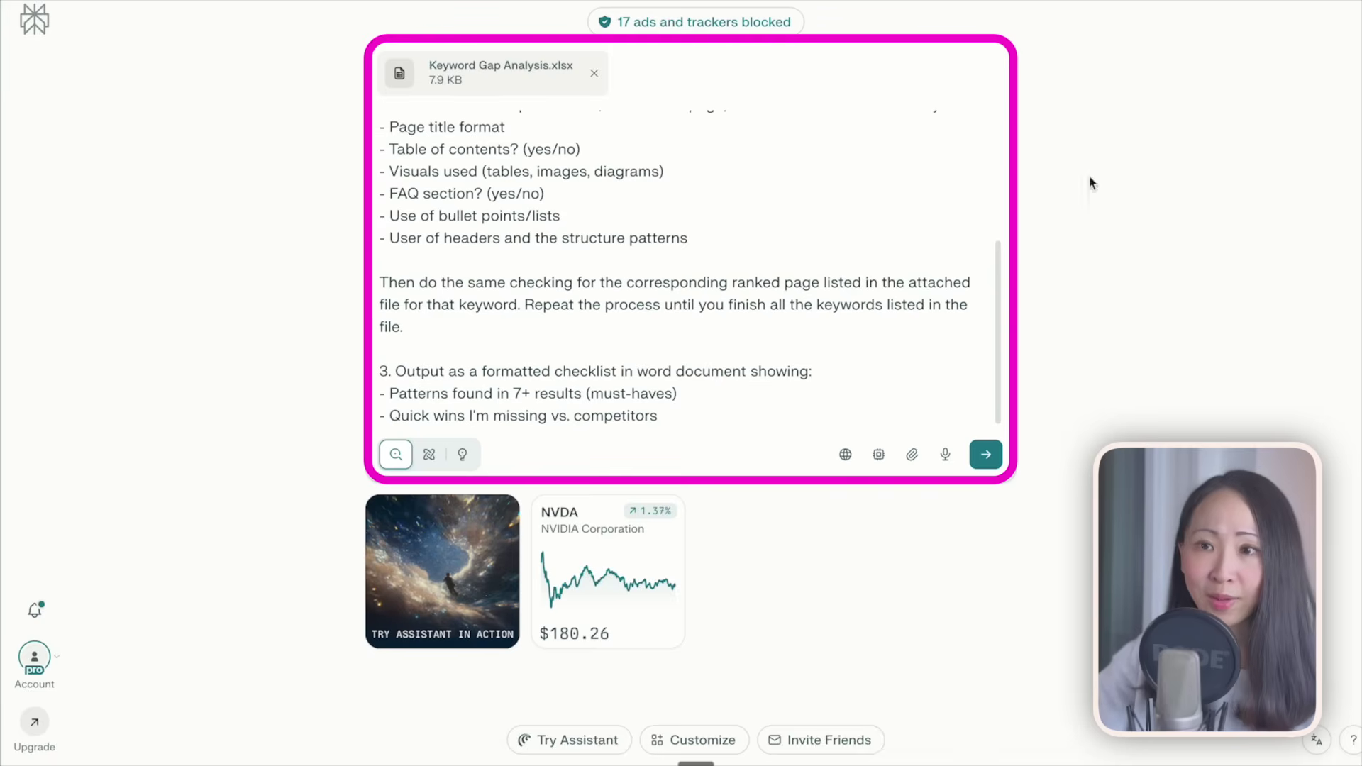
pyautogui.press('Return')
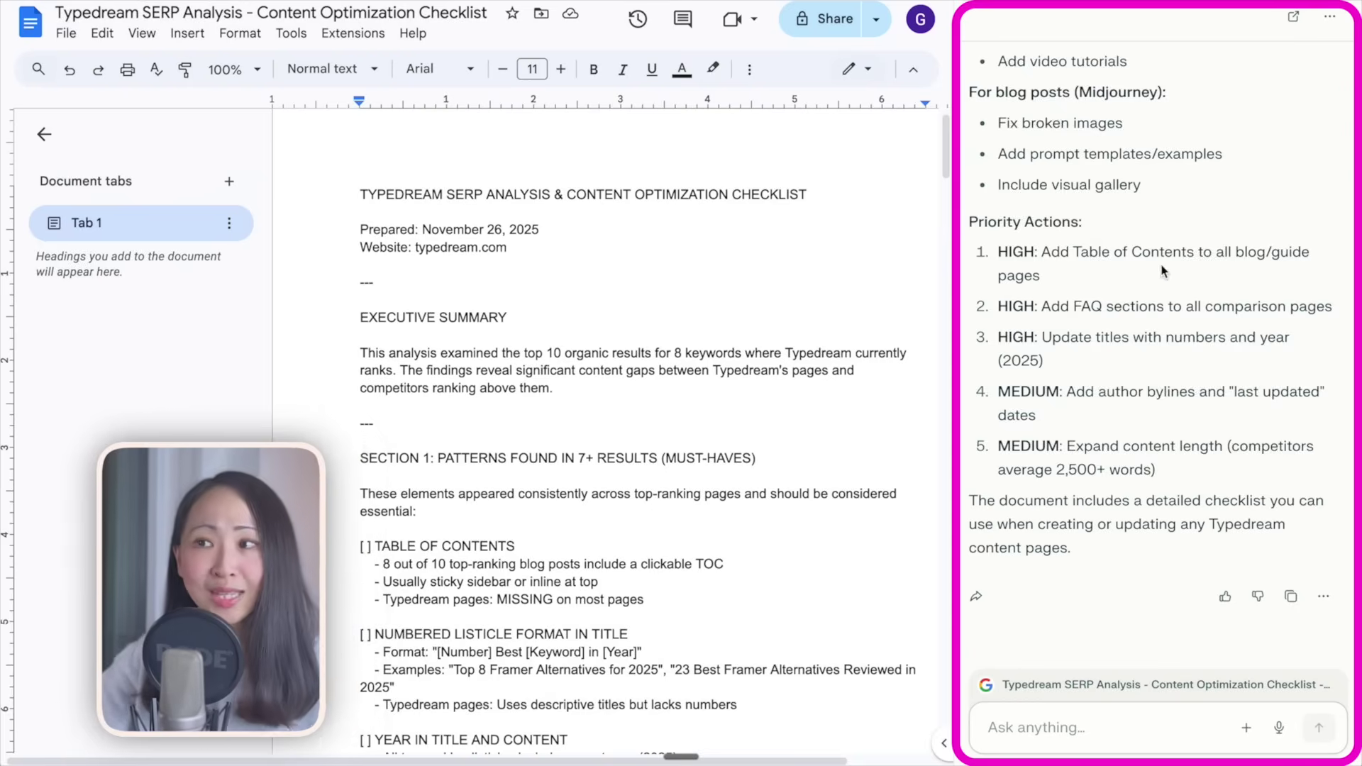
# Step: Read the Typedream SERP checklist from the executive summary to the Recommended Priority Actions
pyautogui.scroll(15, 1164, 270)
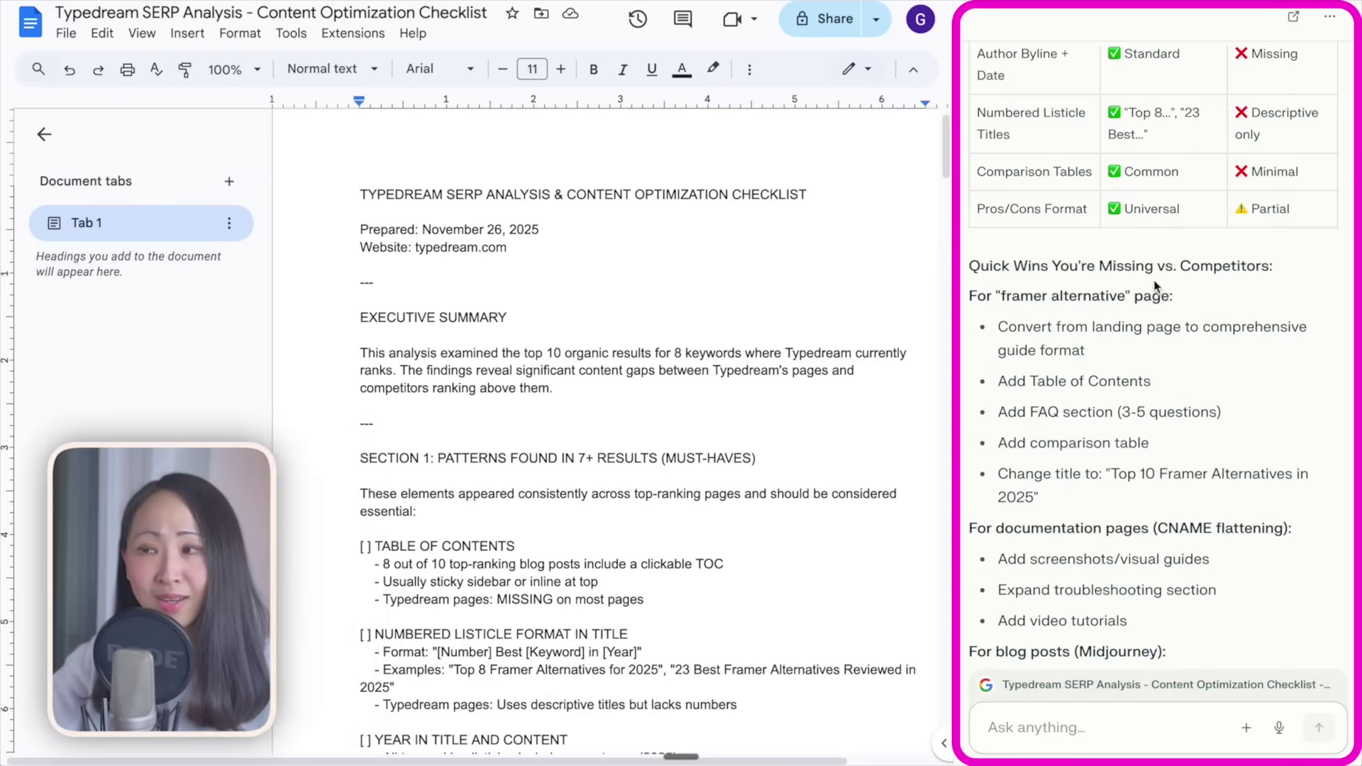
pyautogui.scroll(-2, 1155, 286)
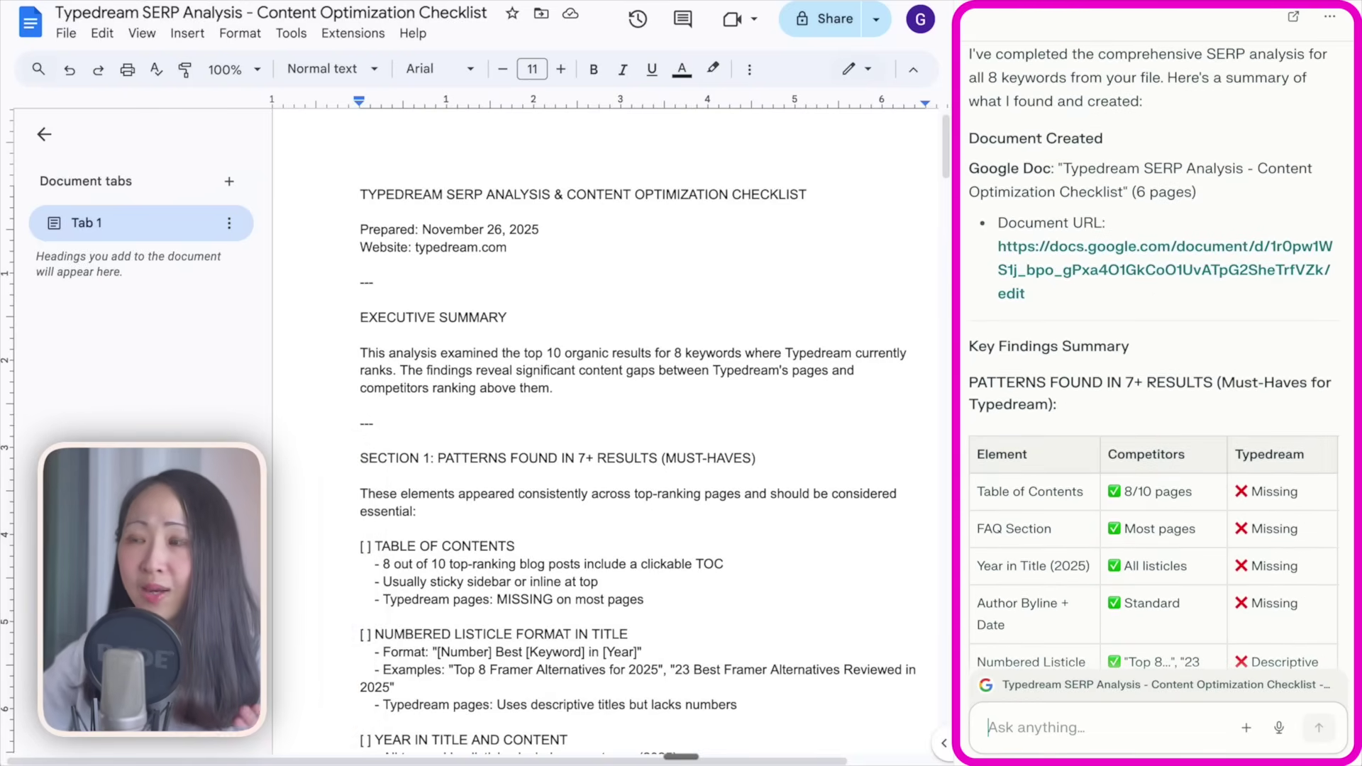
pyautogui.scroll(-5, 1153, 355)
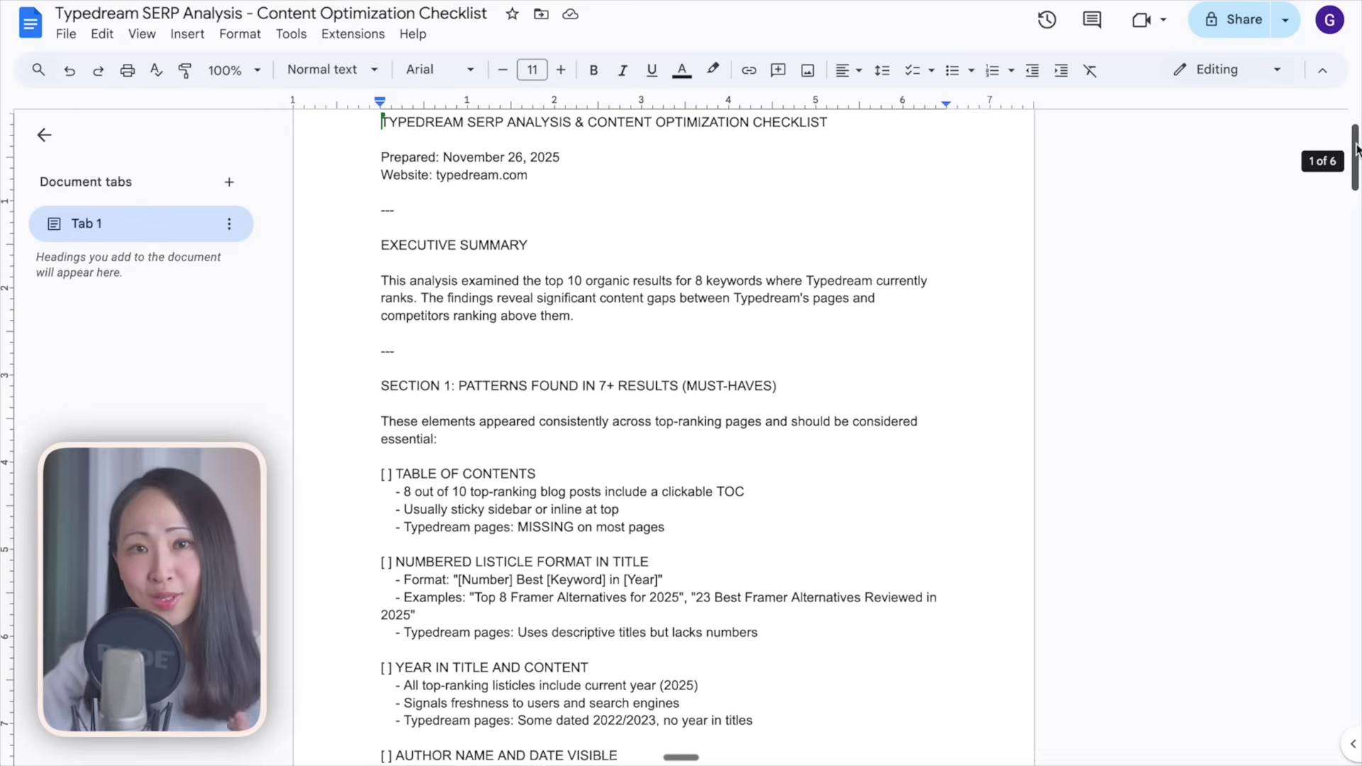
pyautogui.moveTo(1356, 149); pyautogui.dragTo(1357, 296)
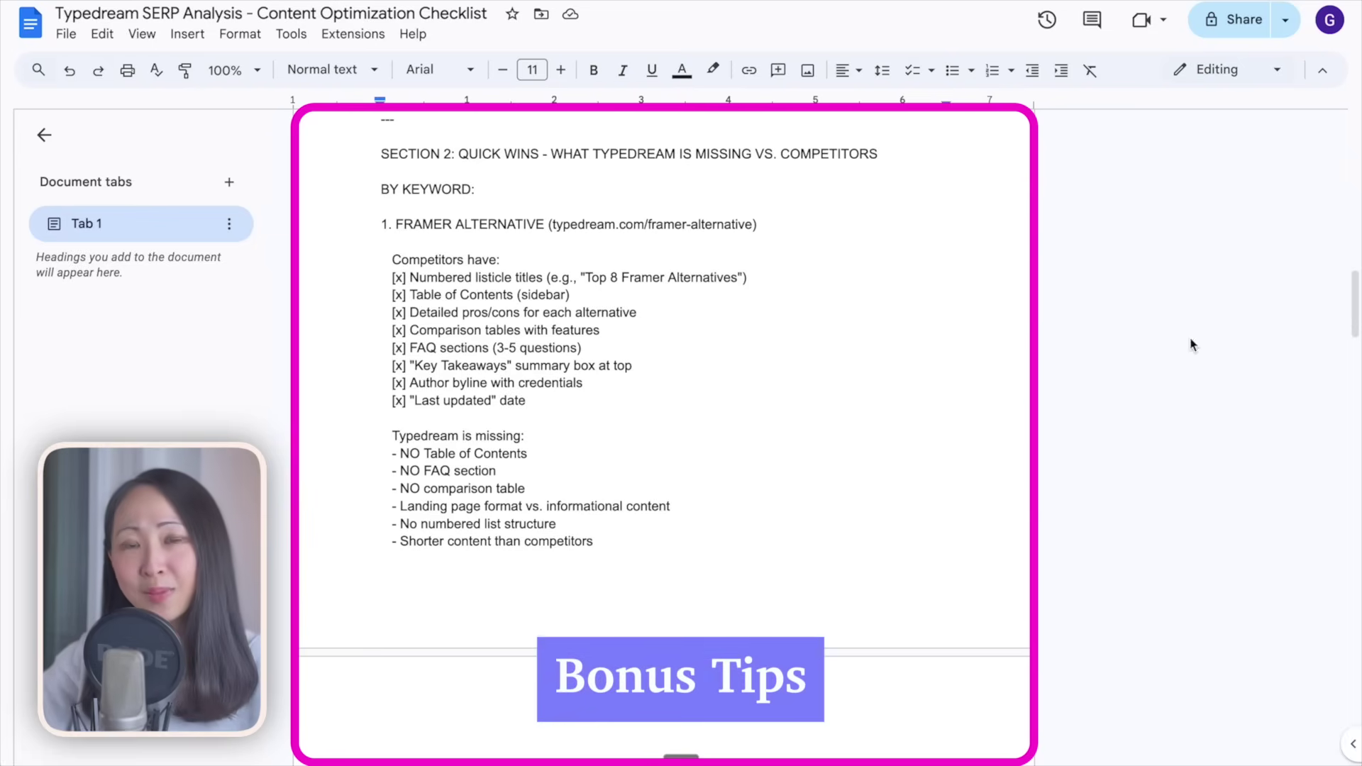
pyautogui.moveTo(1357, 306); pyautogui.dragTo(1356, 422)
pyautogui.scroll(-15, 699, 383)
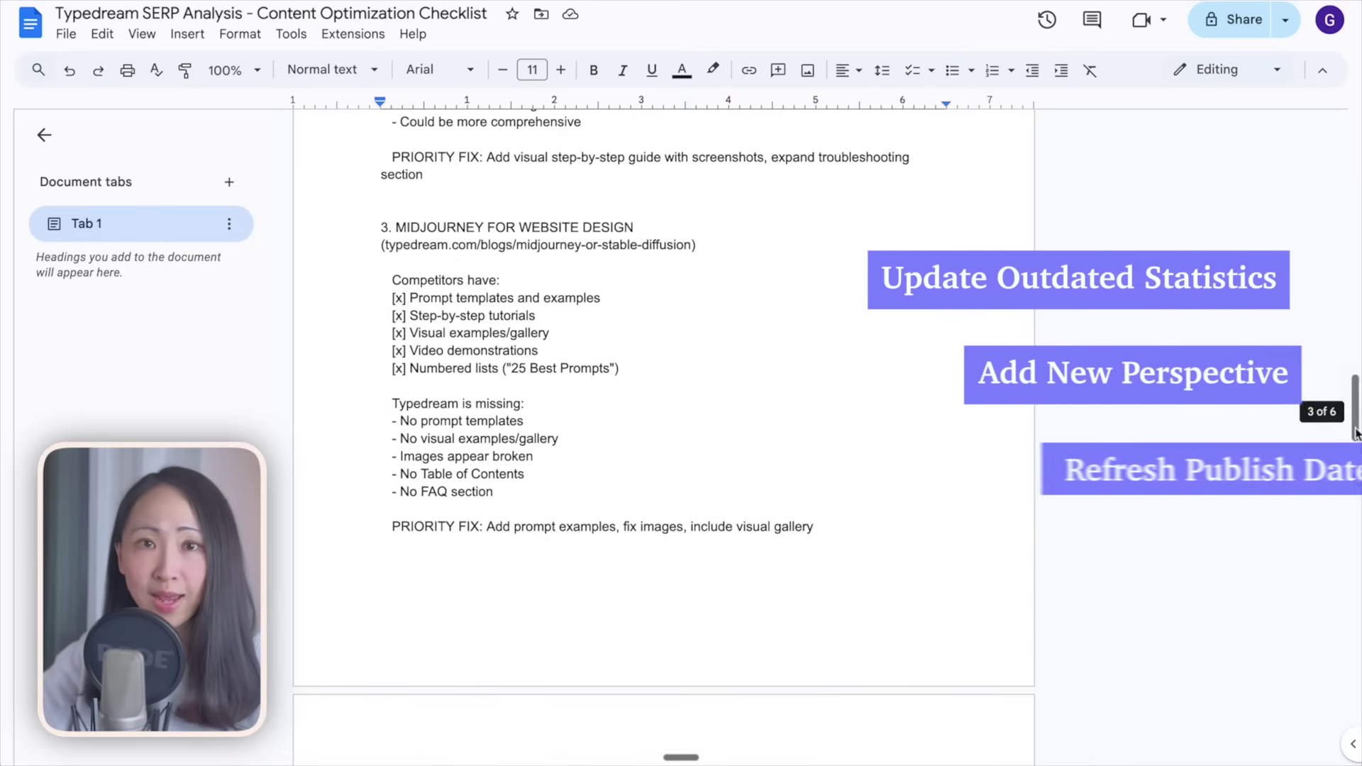
pyautogui.scroll(-15, 664, 383)
pyautogui.scroll(-2, 1304, 571)
pyautogui.scroll(2, 1199, 435)
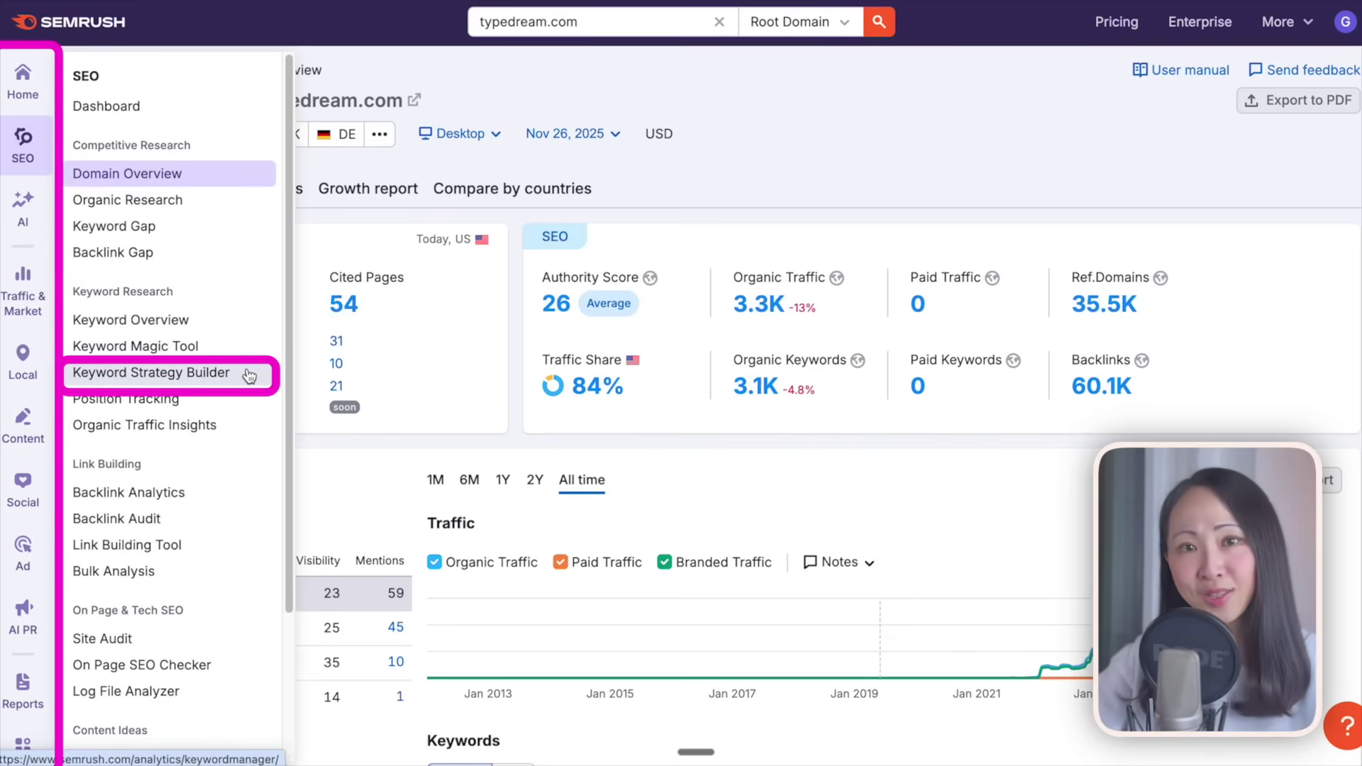
# Step: Create a Keyword Strategy Builder strategy for the seed 'AI website builder'
pyautogui.click(249, 374)
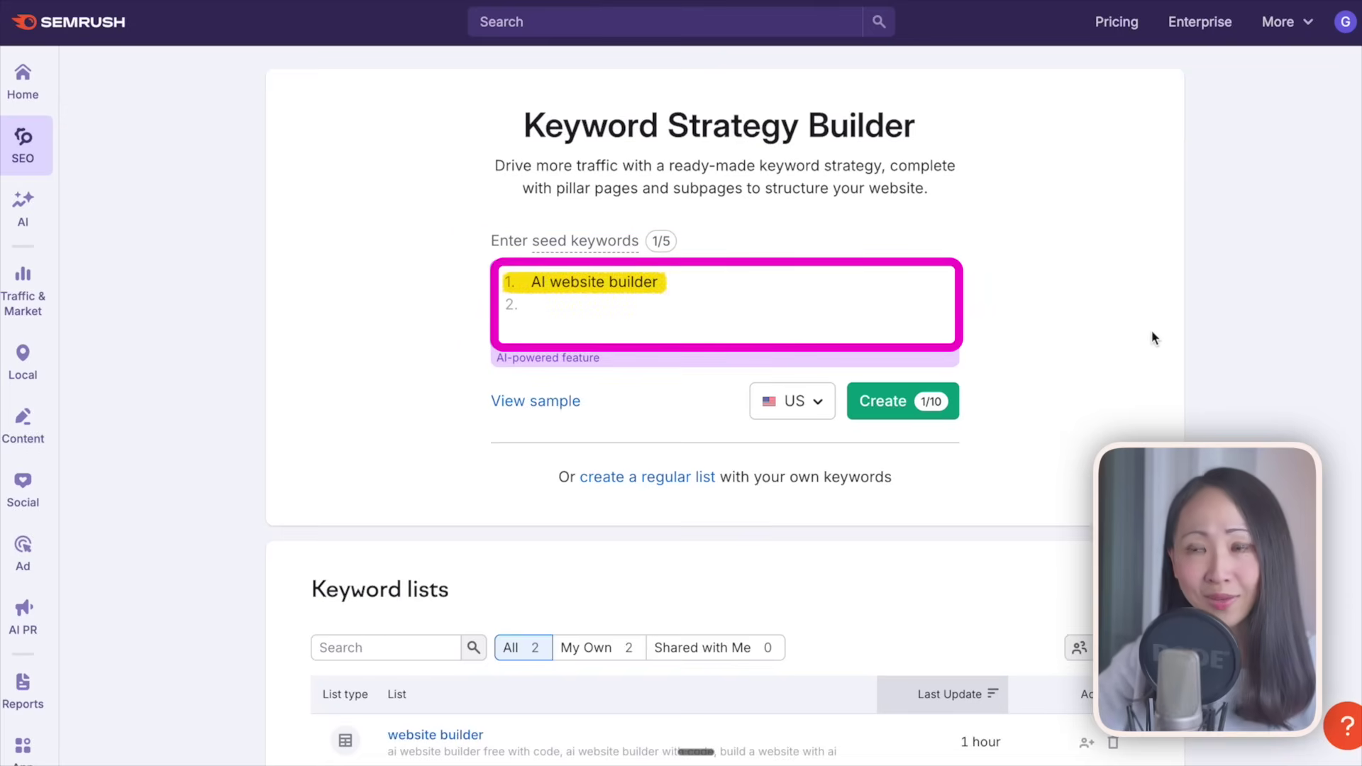
pyautogui.click(911, 420)
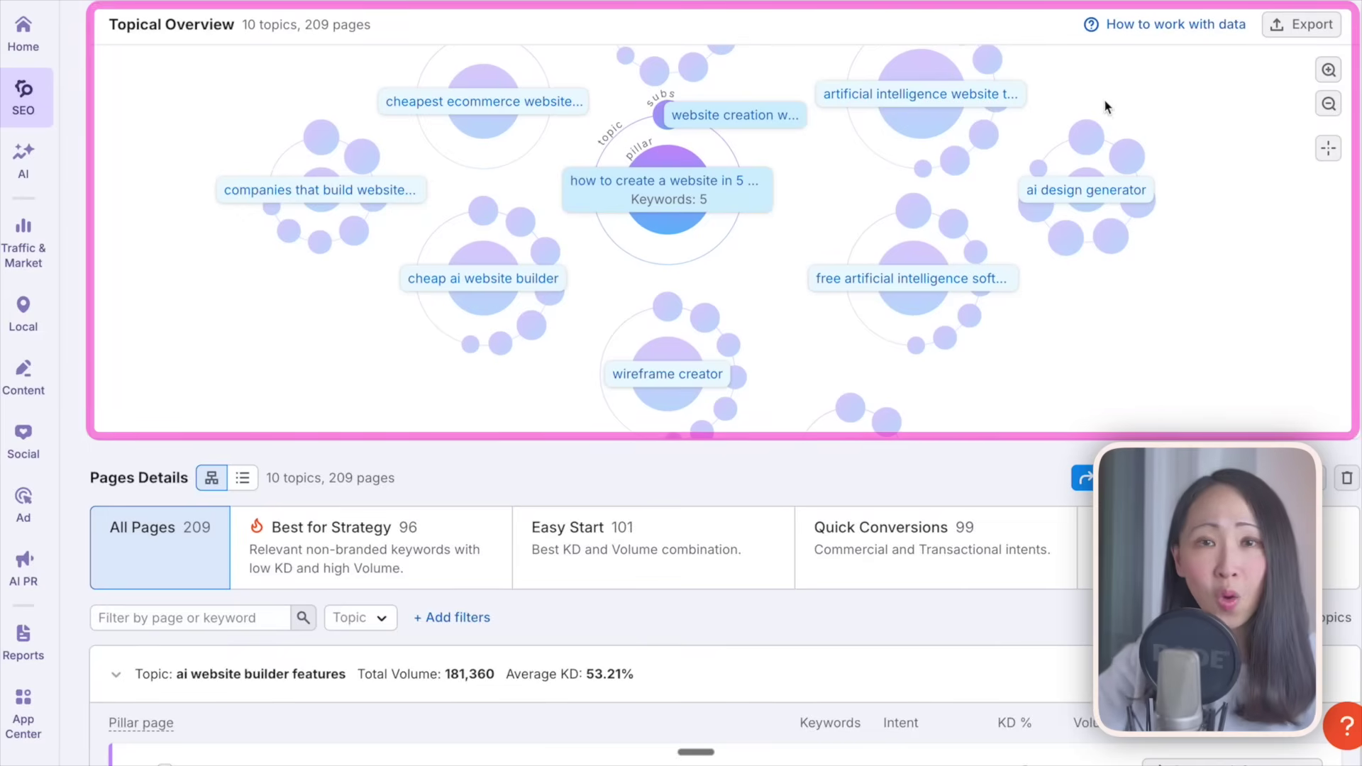
pyautogui.moveTo(1104, 106)
pyautogui.mouseDown()
pyautogui.moveTo(653, 137)
pyautogui.moveTo(827, 198)
pyautogui.moveTo(374, 340)
pyautogui.moveTo(825, 200)
pyautogui.moveTo(827, 271)
pyautogui.moveTo(350, 113)
pyautogui.moveTo(213, 140)
pyautogui.moveTo(1161, 344)
pyautogui.moveTo(1096, 170)
pyautogui.moveTo(884, 270)
pyautogui.moveTo(713, 184)
pyautogui.mouseUp()
pyautogui.moveTo(723, 100)
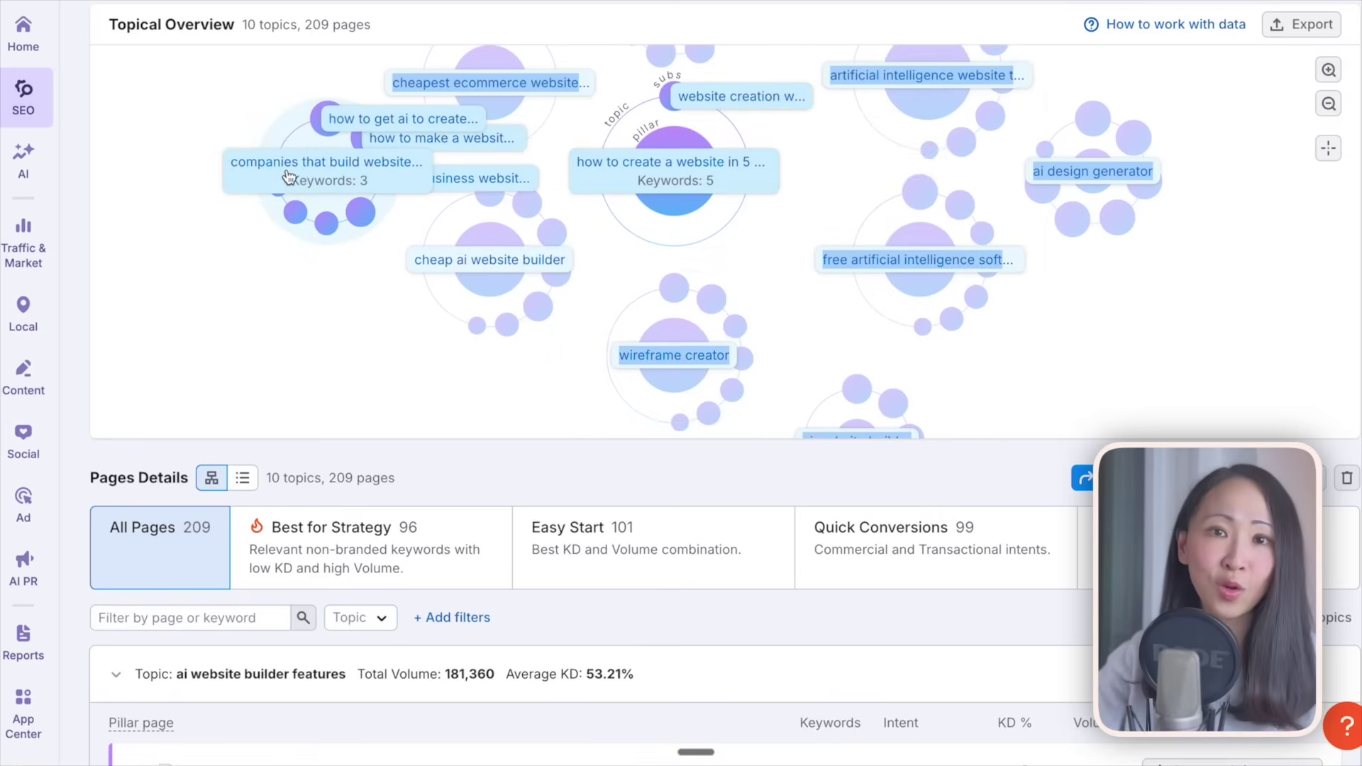
# Step: Review the topics, including 'best website builders for seo', and export all 209 pages as XLSX
pyautogui.scroll(-5, 743, 290)
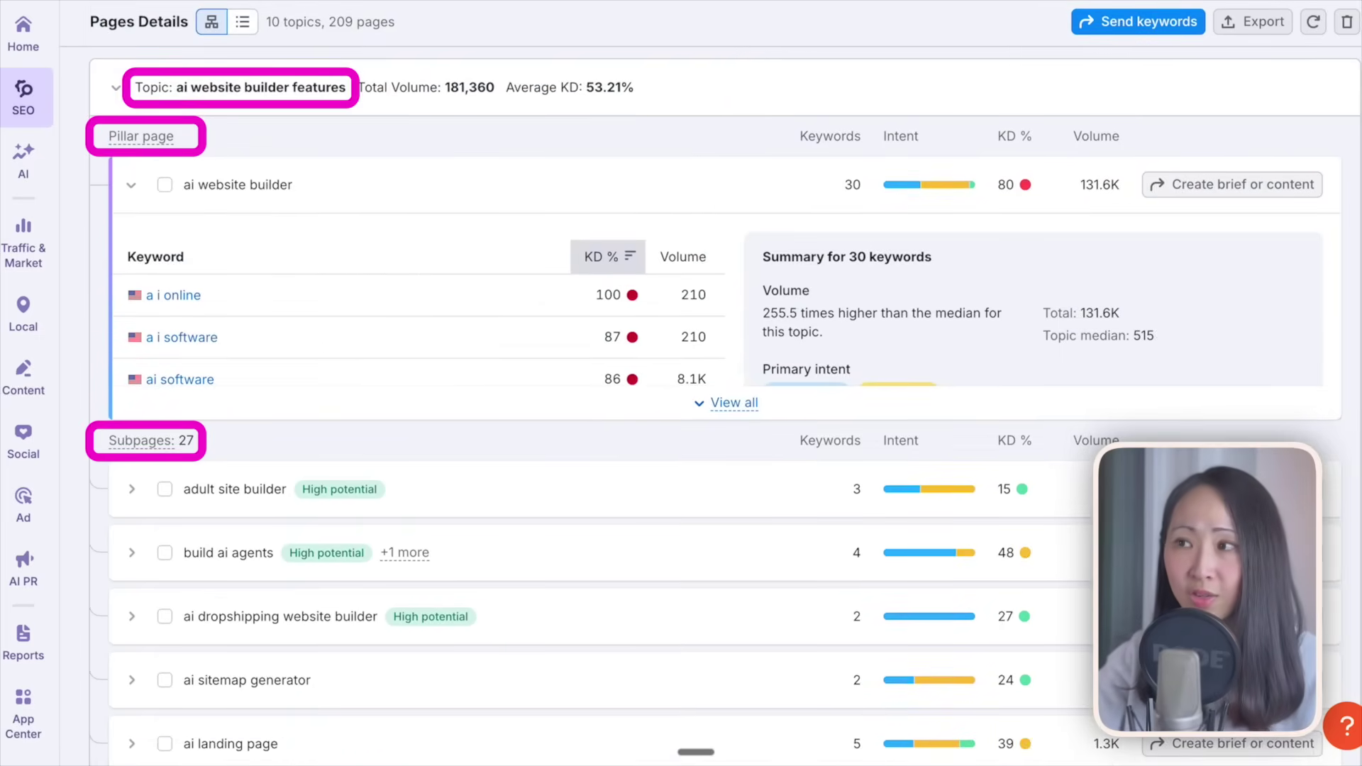
pyautogui.scroll(-15, 693, 471)
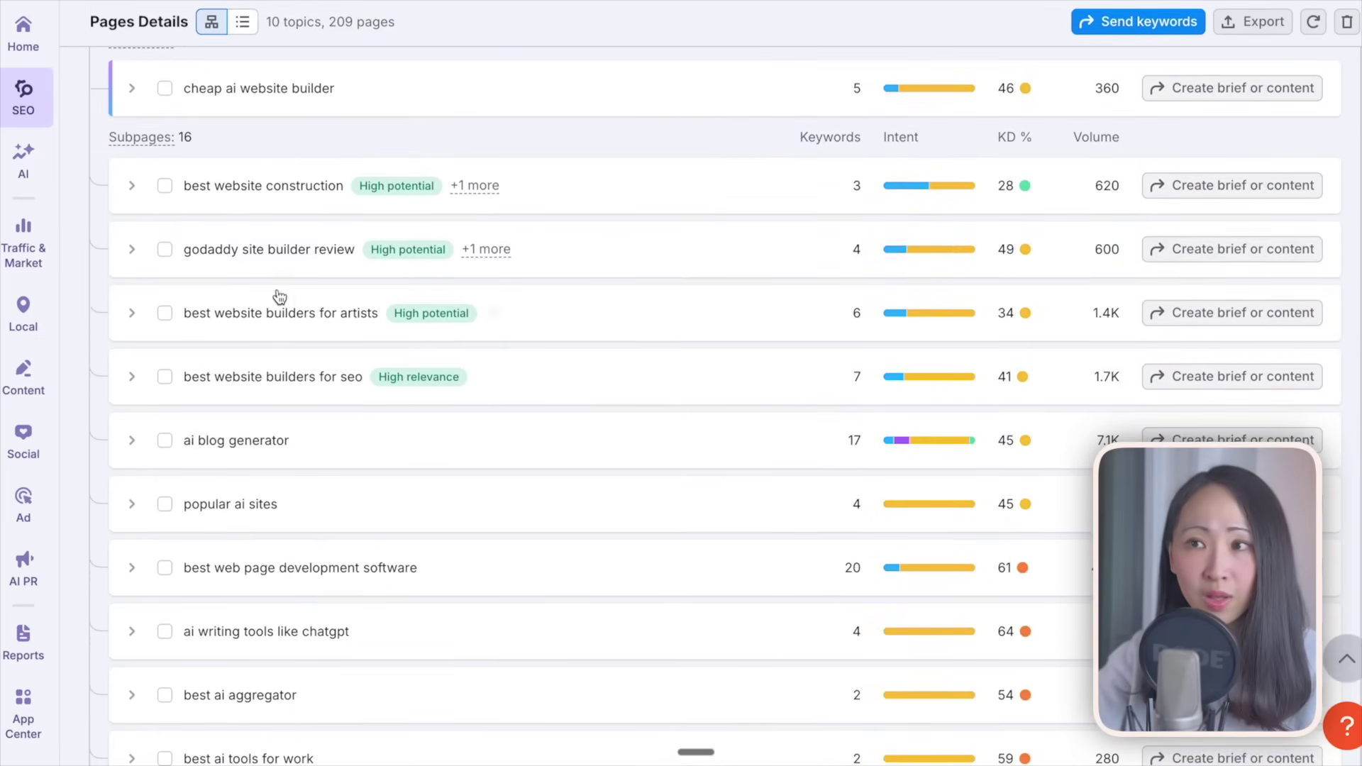
pyautogui.scroll(-1, 188, 327)
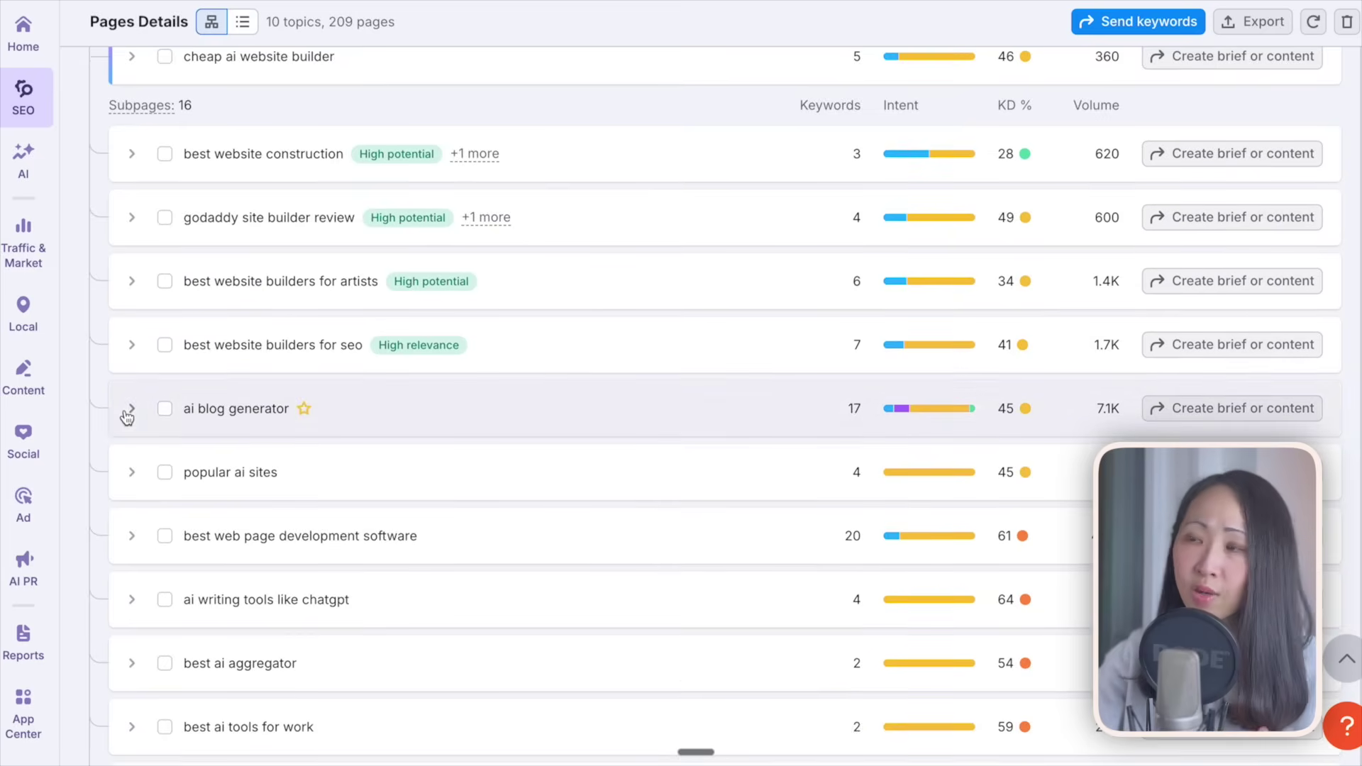
pyautogui.click(132, 346)
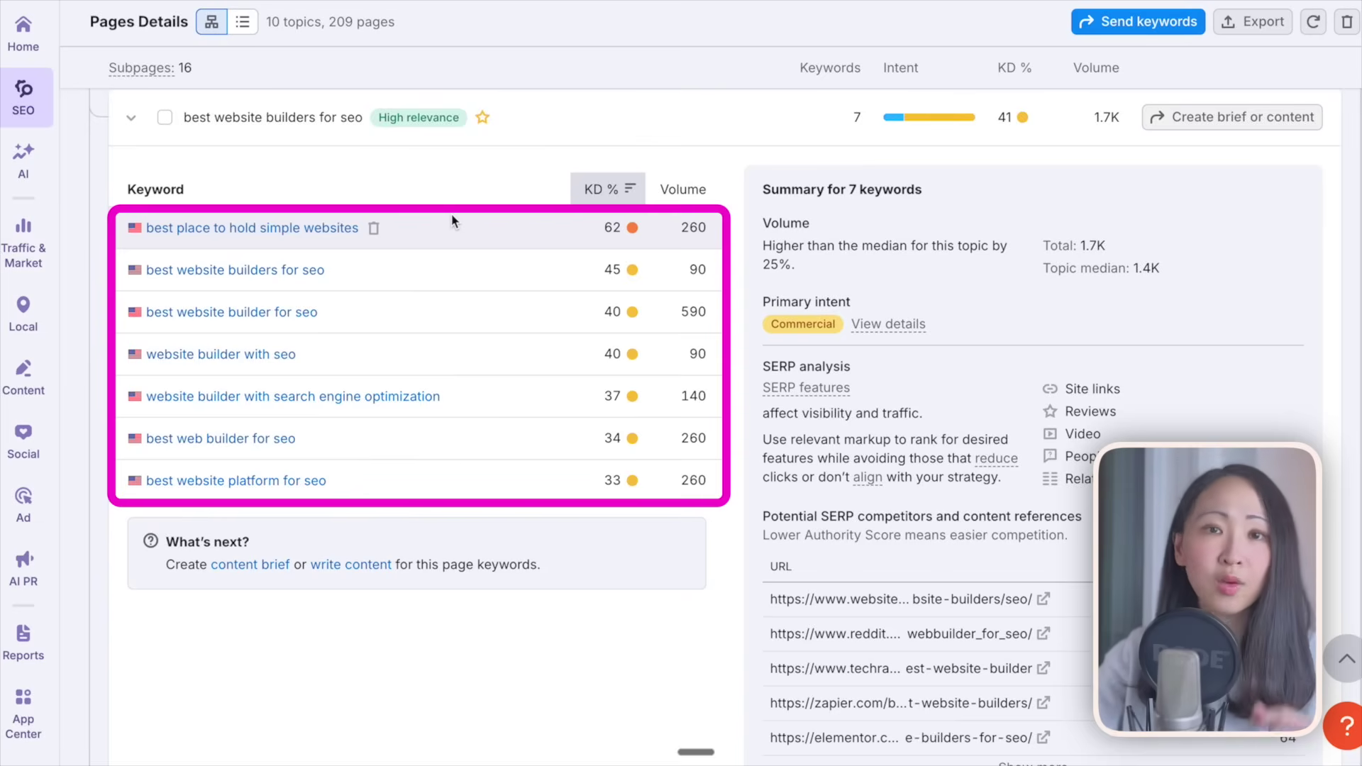
pyautogui.scroll(-15, 450, 219)
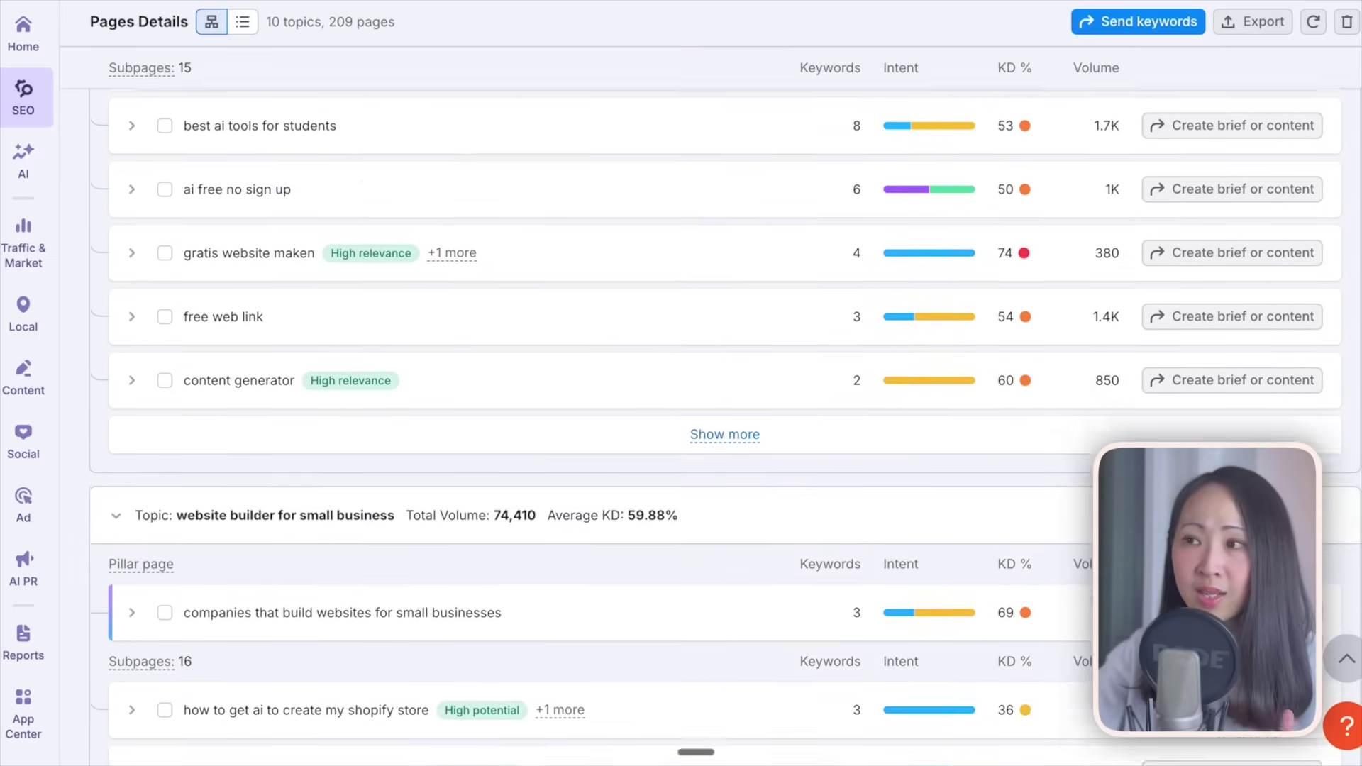
pyautogui.scroll(-2, 709, 405)
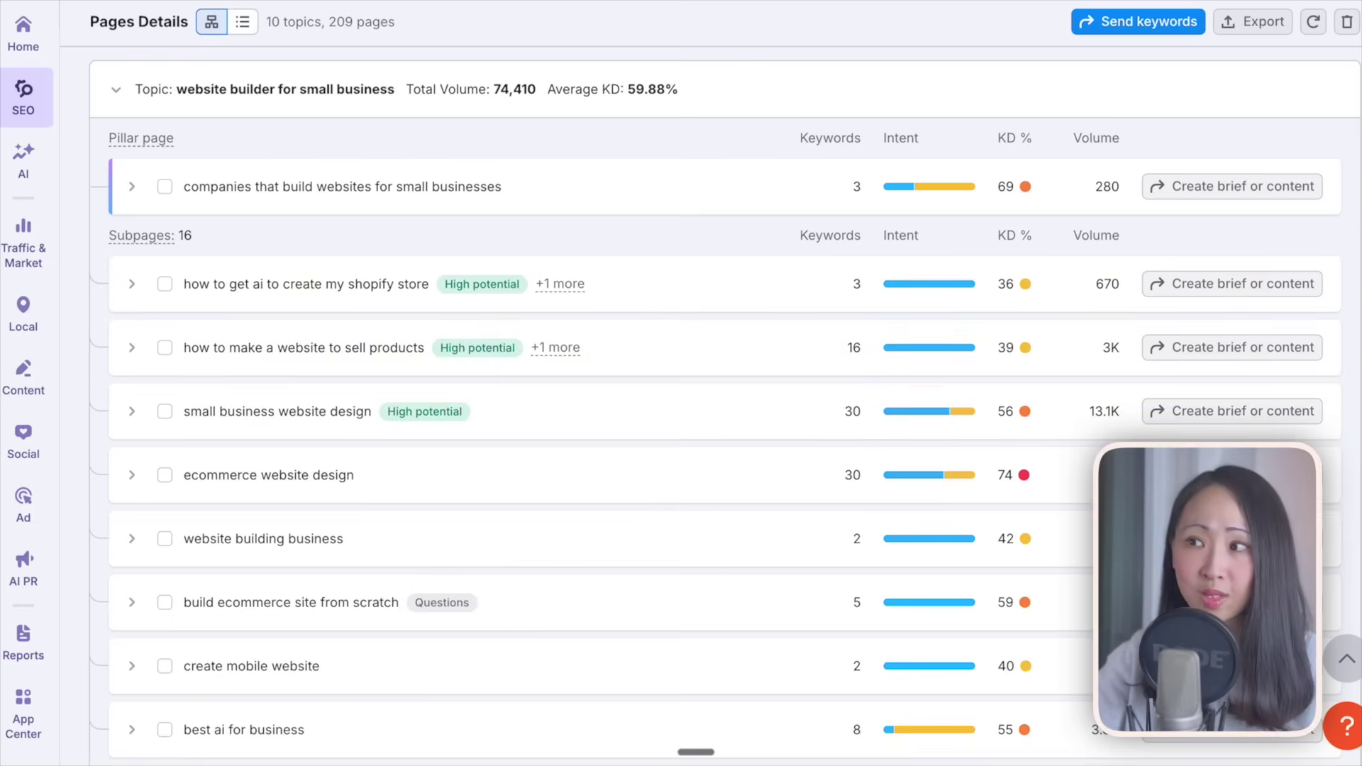
pyautogui.scroll(-1, 710, 405)
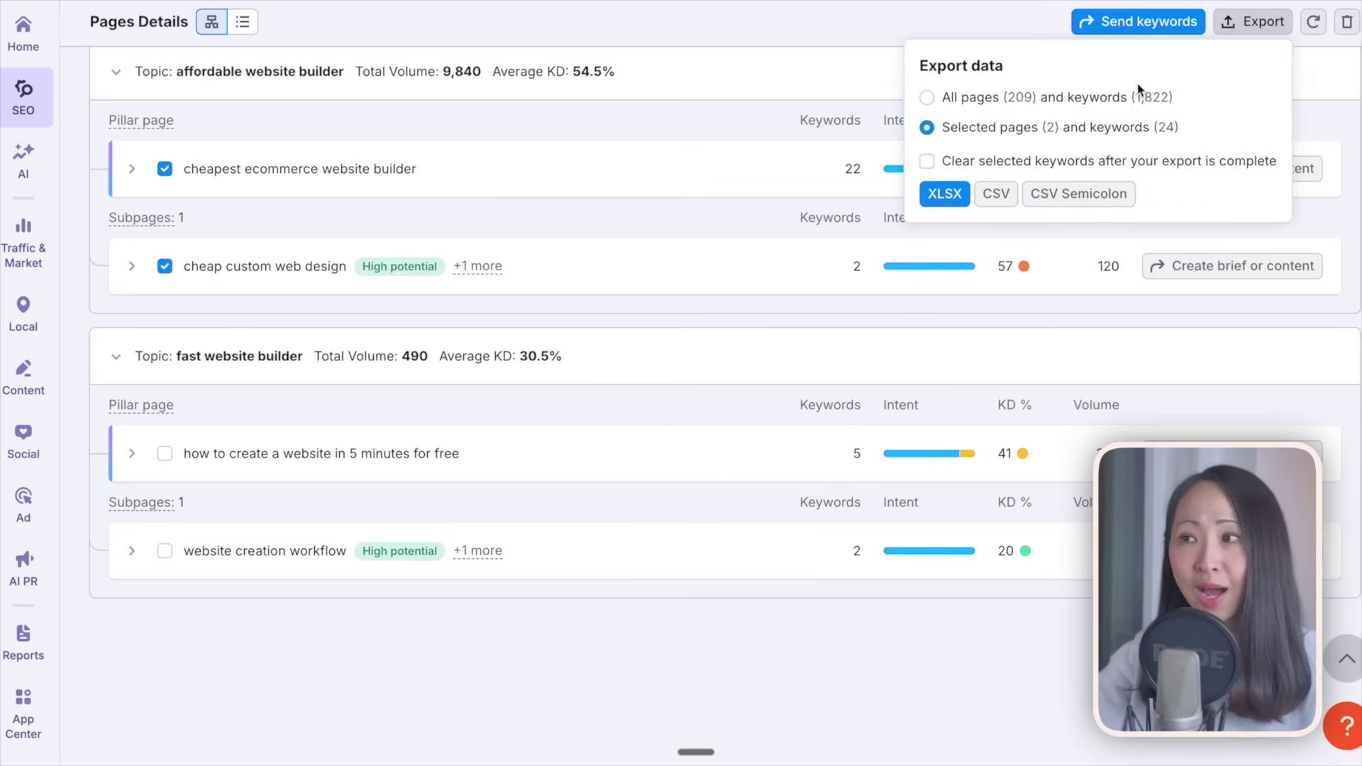
pyautogui.tripleClick(930, 99)
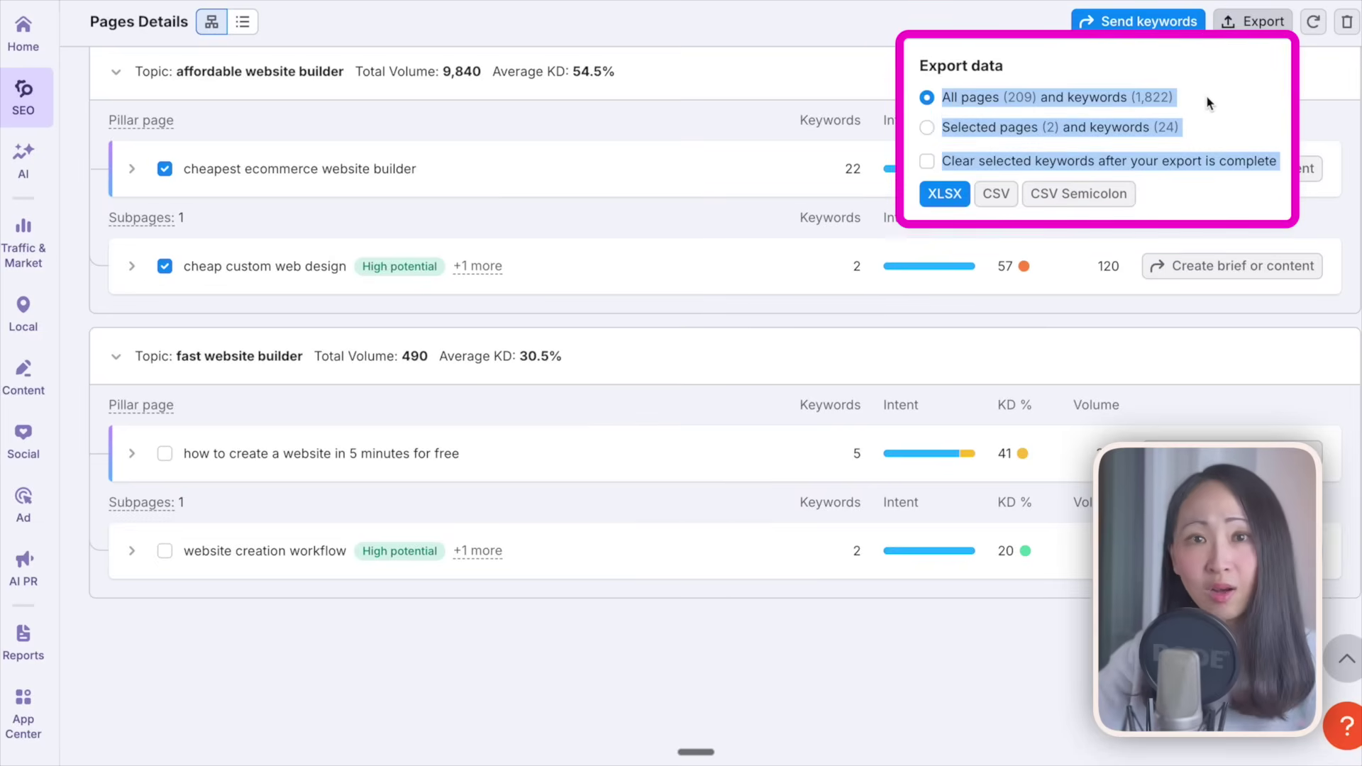
pyautogui.click(951, 193)
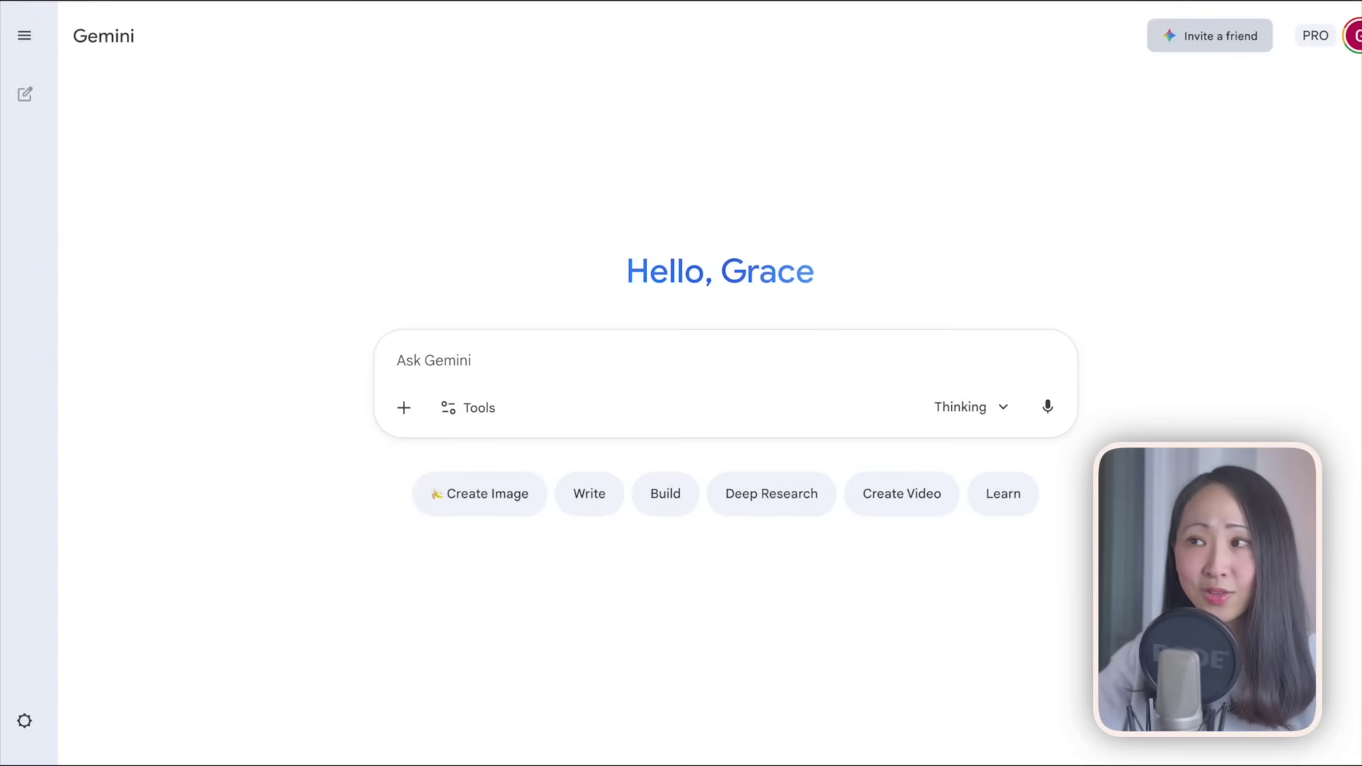
# Step: Send Gemini the keyword XLSX, Typedream Brand Overview PDF and the three-tier Brand Fit prompt
pyautogui.moveTo(554, 155); pyautogui.dragTo(540, 384)
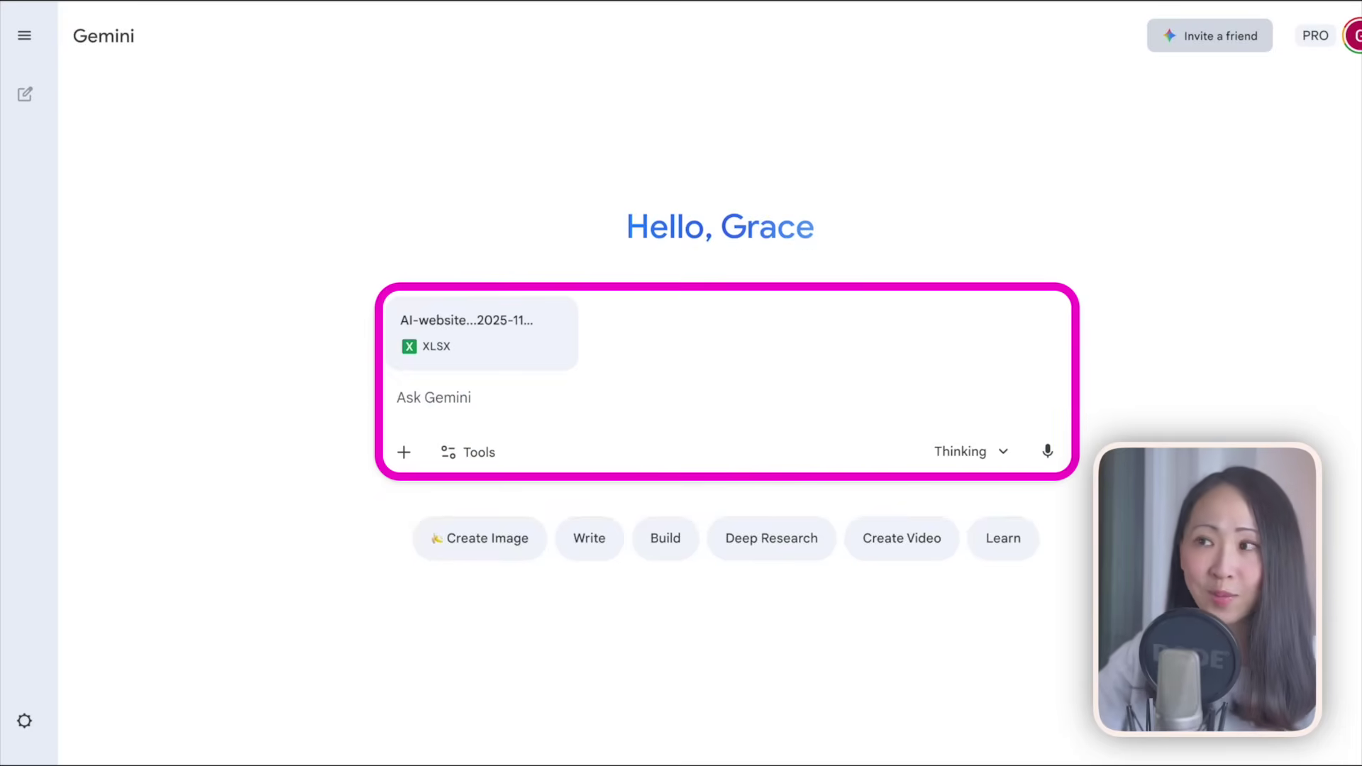
pyautogui.moveTo(852, 167); pyautogui.dragTo(609, 405)
pyautogui.hotkey('ctrl', 'v')
pyautogui.scroll(5, 868, 392)
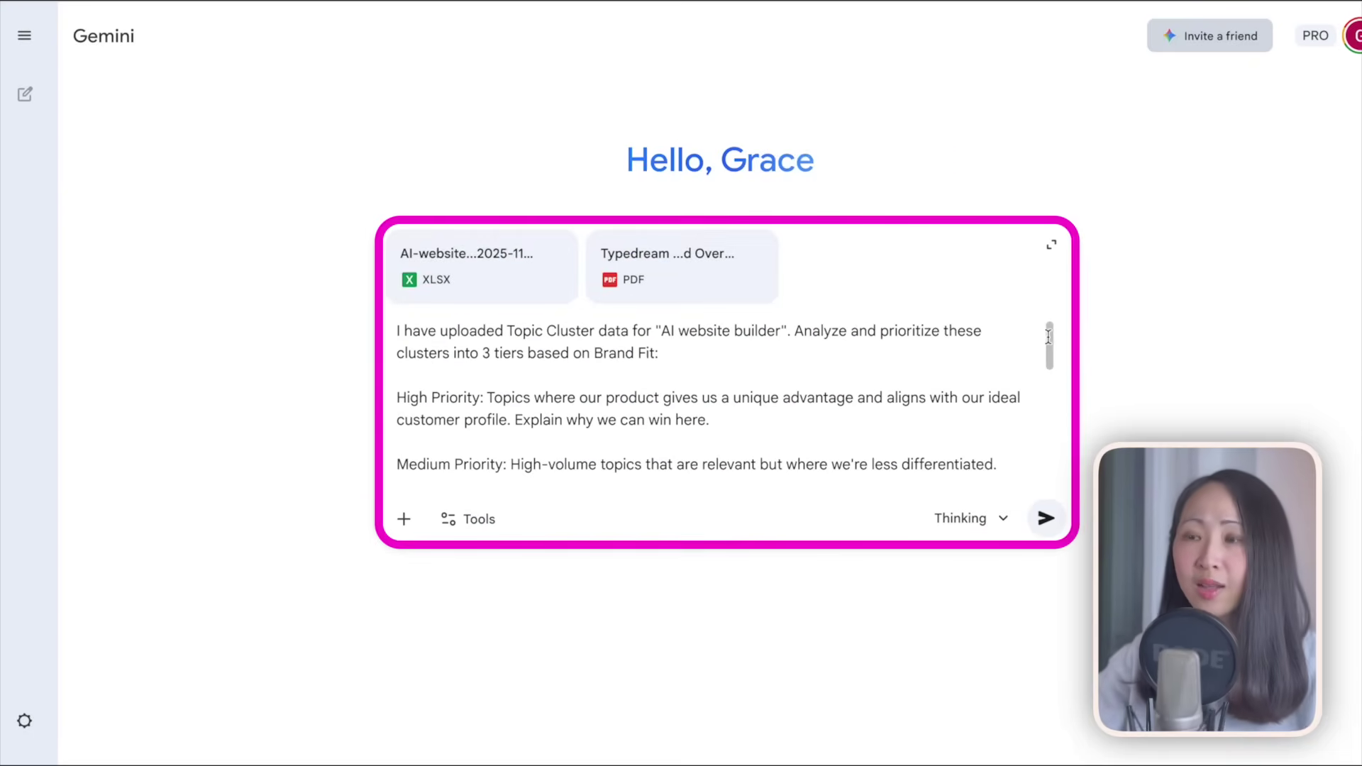
pyautogui.scroll(-3, 1051, 368)
pyautogui.moveTo(1051, 368); pyautogui.dragTo(1059, 423)
pyautogui.click(1046, 518)
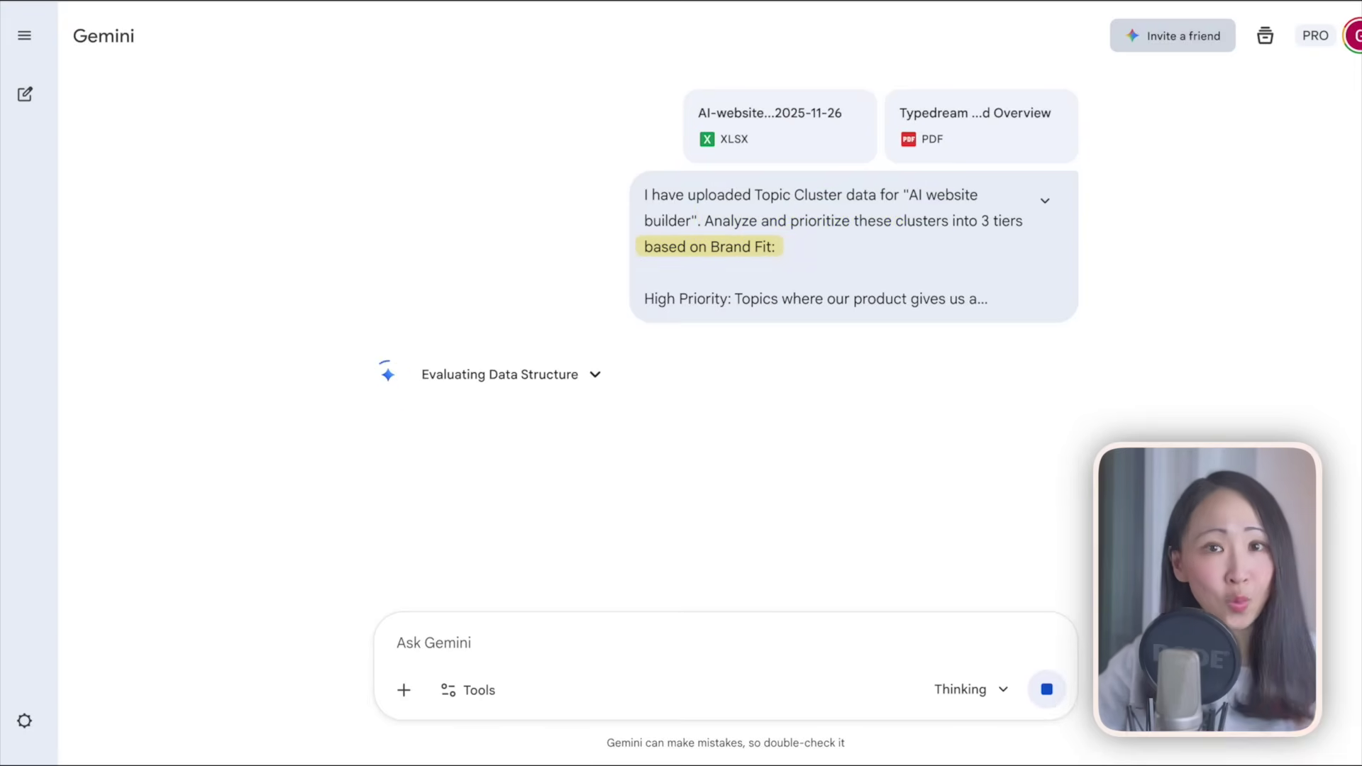
# Step: Read Gemini's Strategy Summary and the High/Medium Topic Cluster Prioritization table
pyautogui.scroll(-4, 1215, 223)
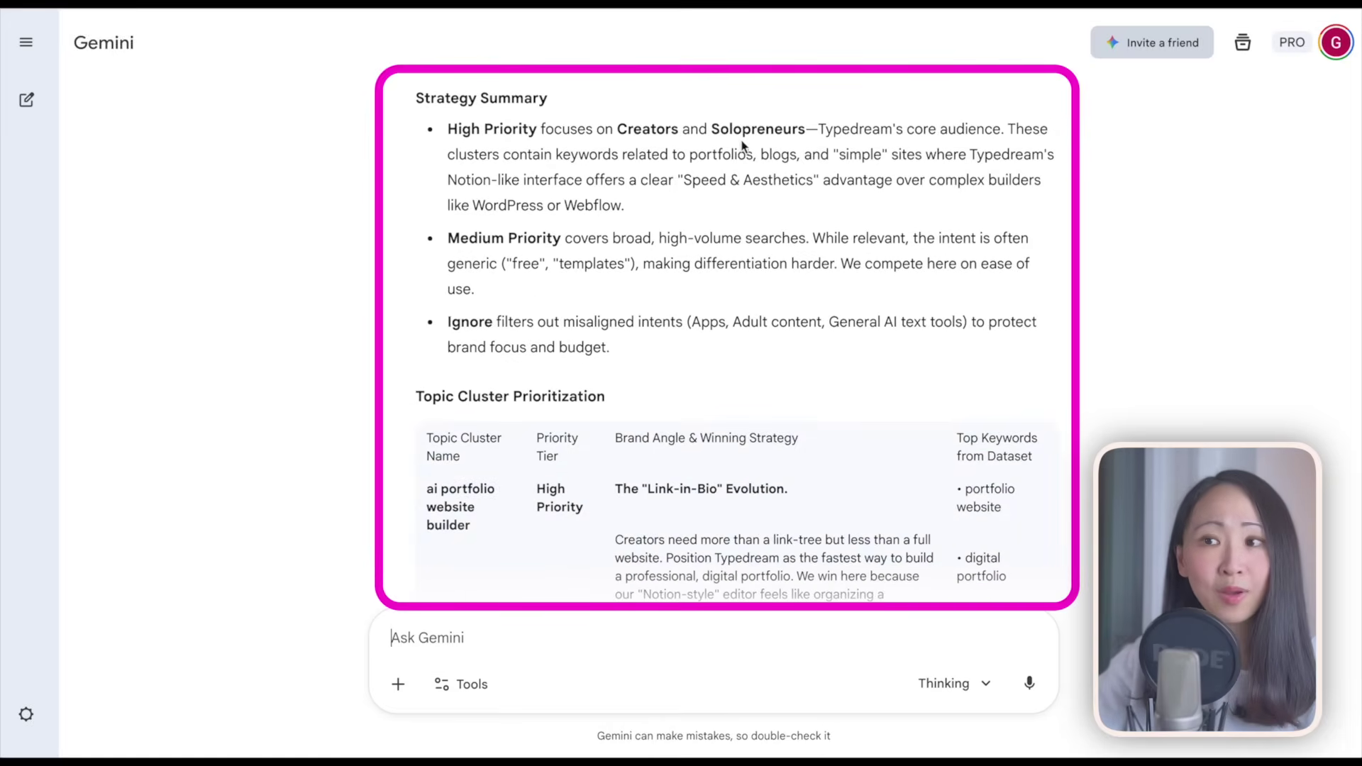
pyautogui.scroll(-4, 1143, 352)
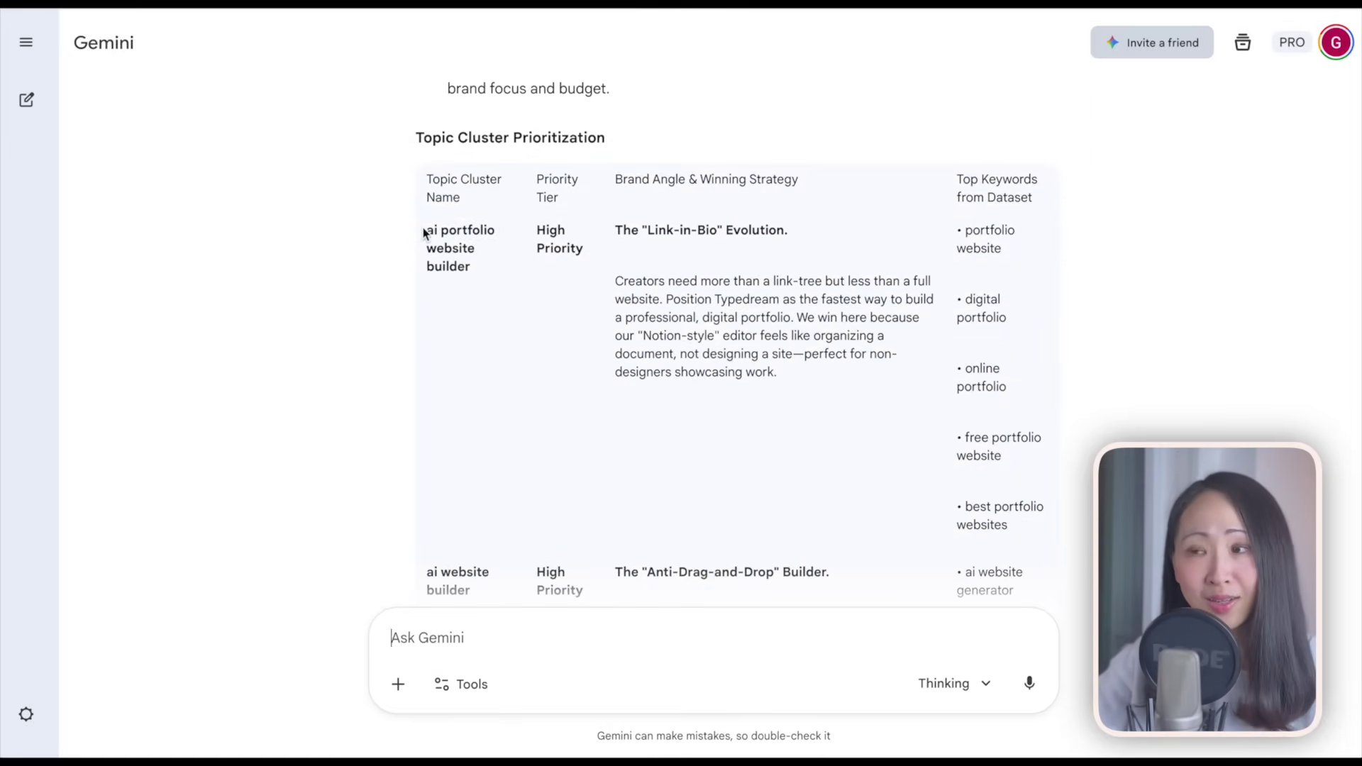
pyautogui.scroll(-4, 804, 305)
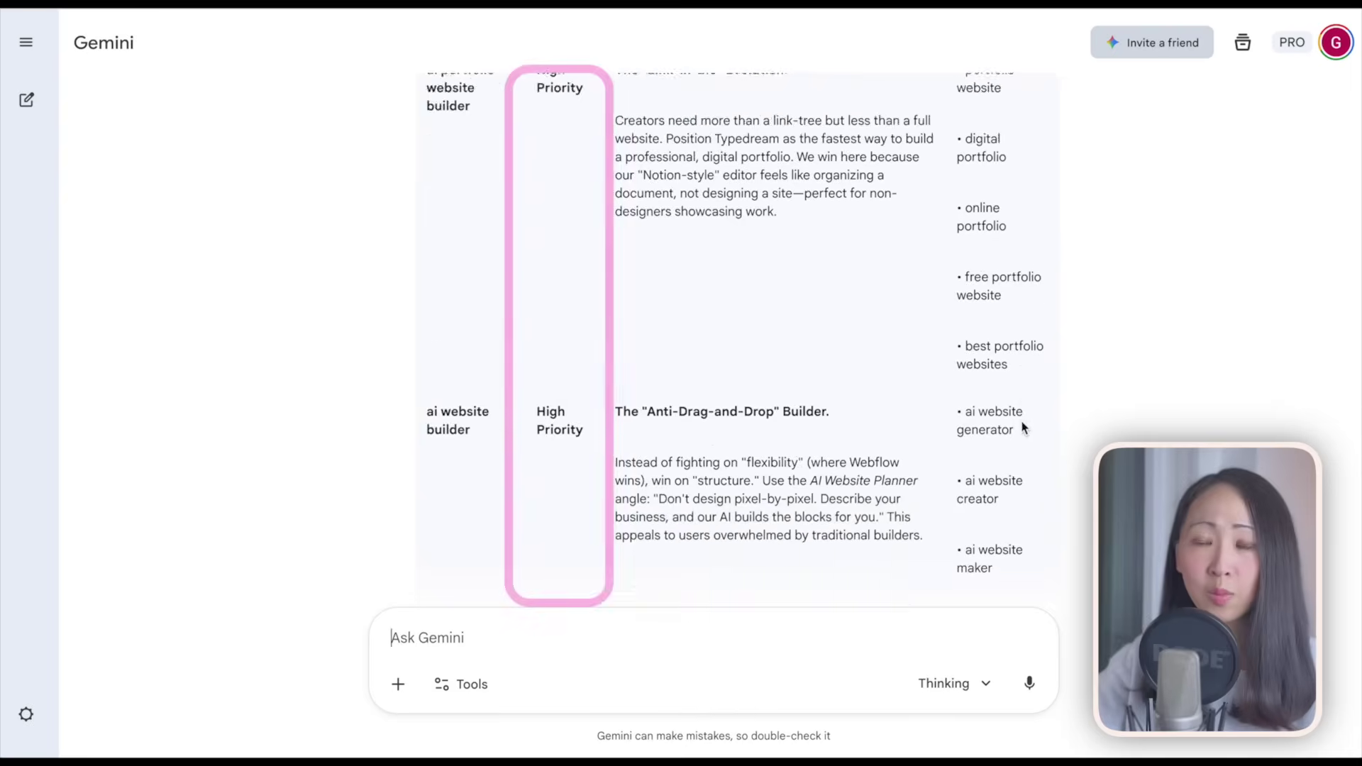
pyautogui.scroll(-4, 423, 330)
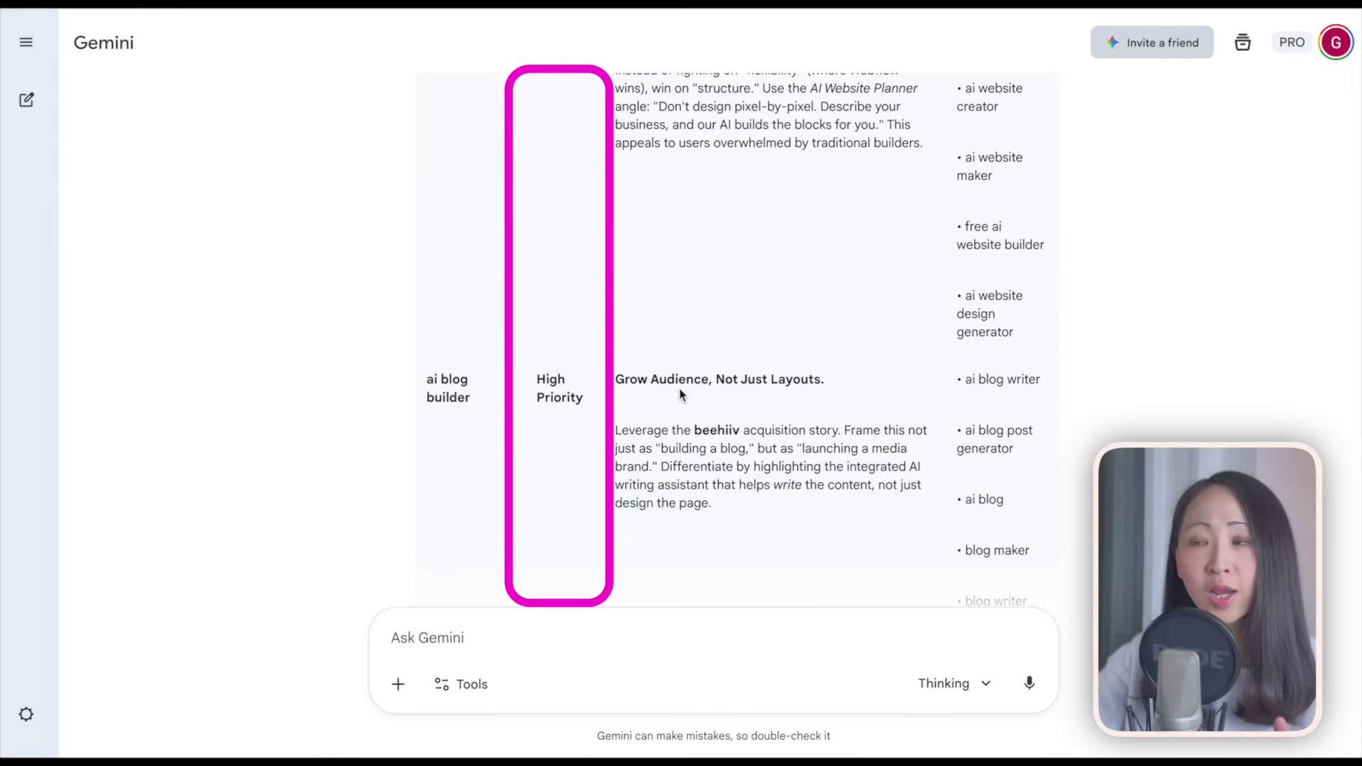
pyautogui.scroll(-4, 806, 396)
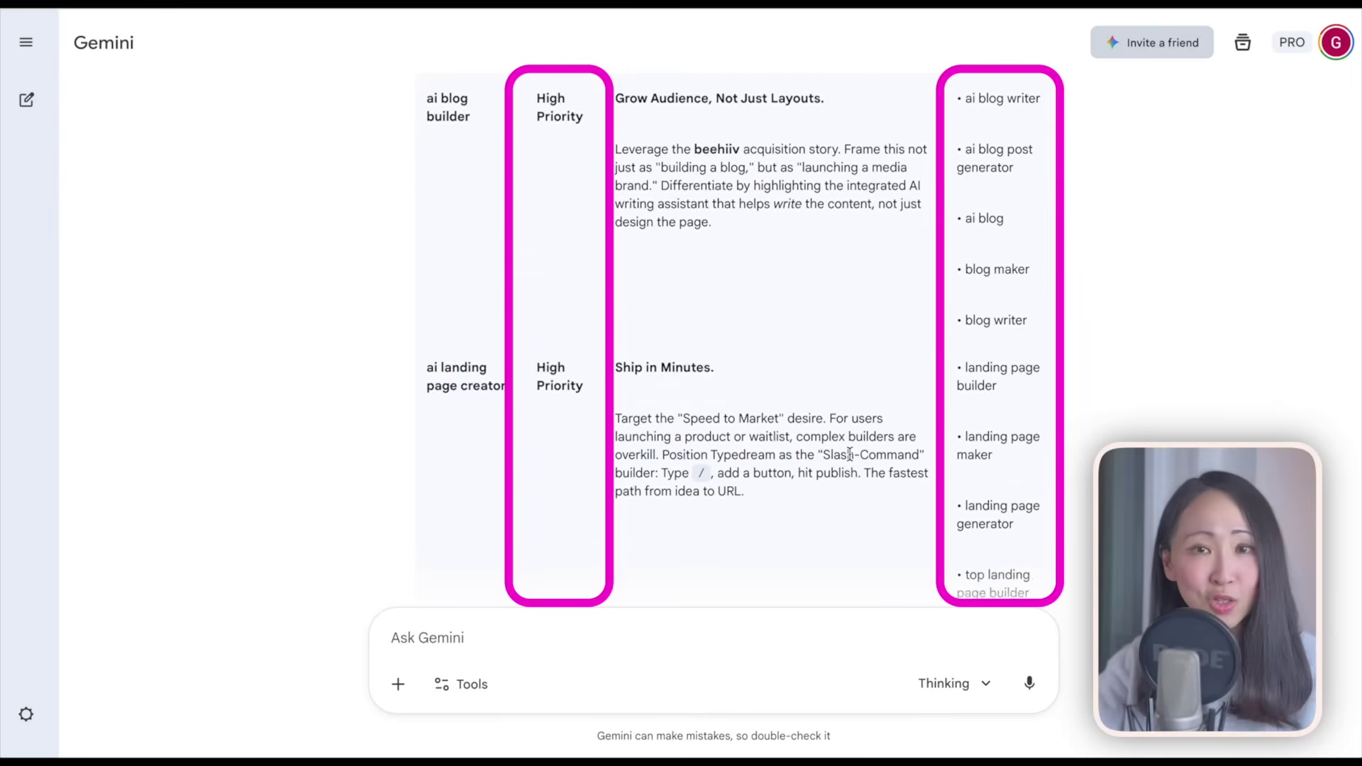
pyautogui.scroll(-6, 850, 455)
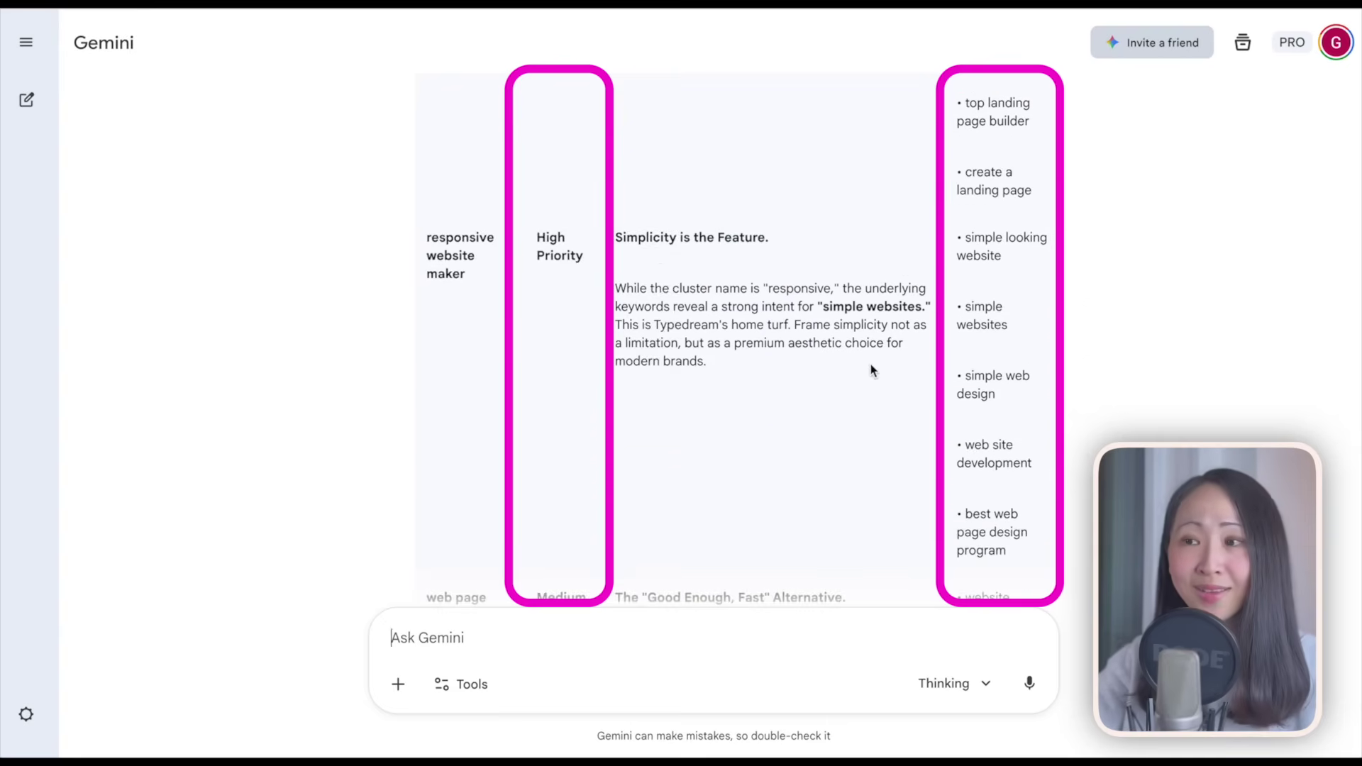
pyautogui.scroll(-11, 859, 398)
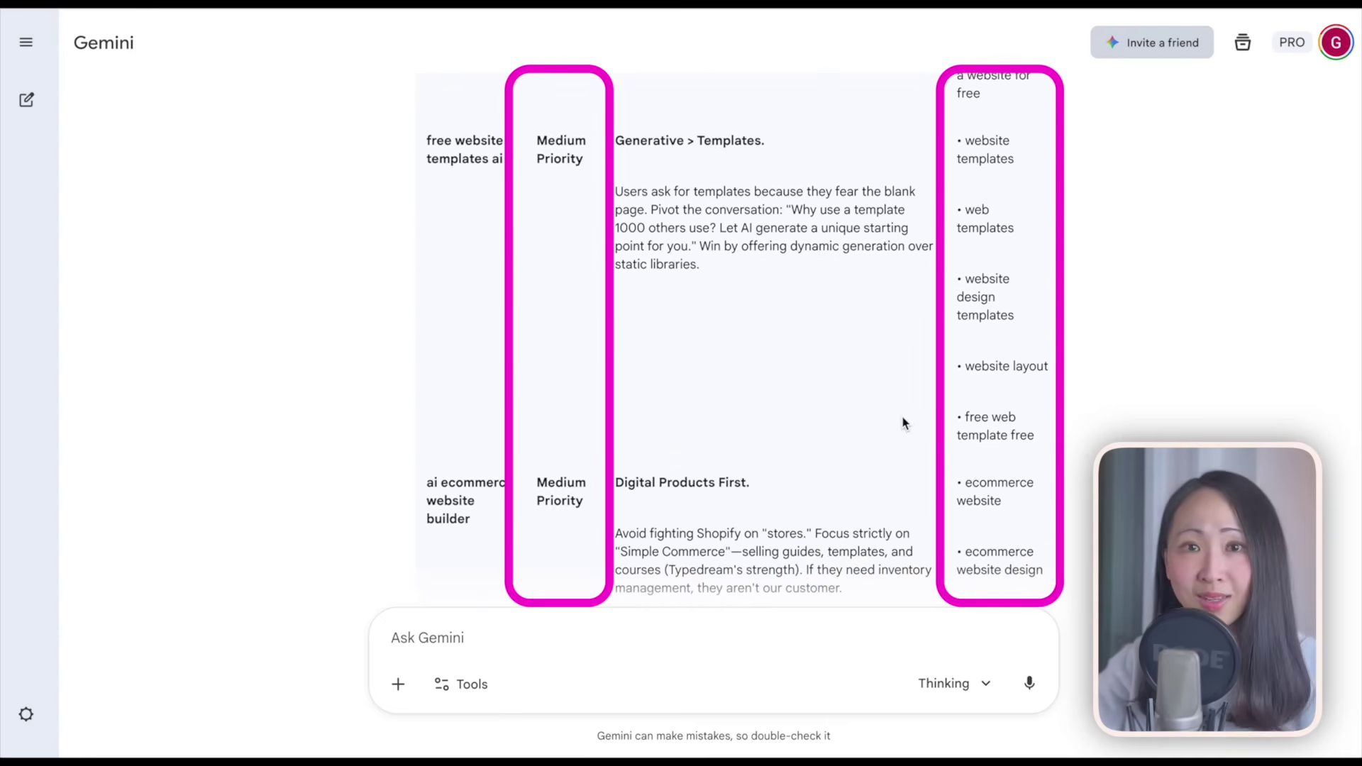
pyautogui.scroll(-6, 863, 378)
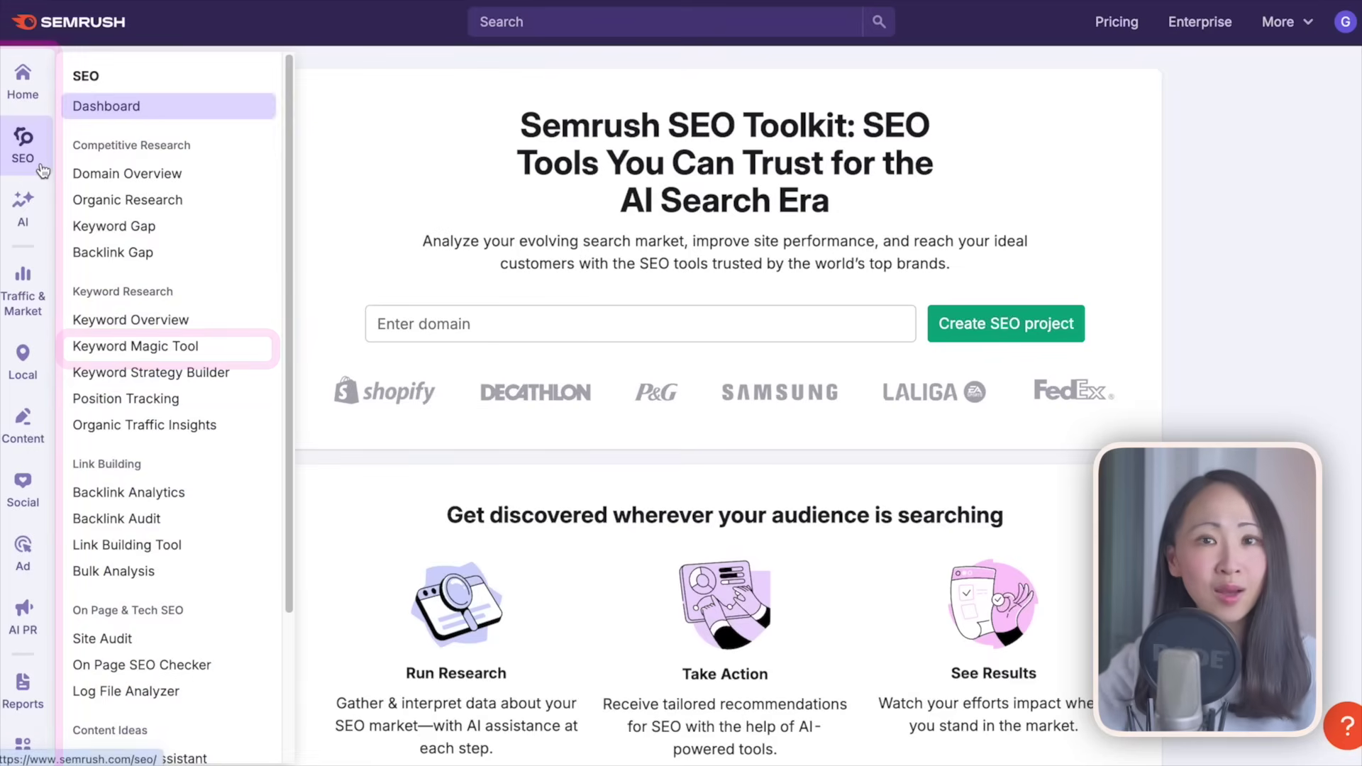
# Step: Search Keyword Magic Tool for 'portfolio website' personalized with typedream.com
pyautogui.click(211, 347)
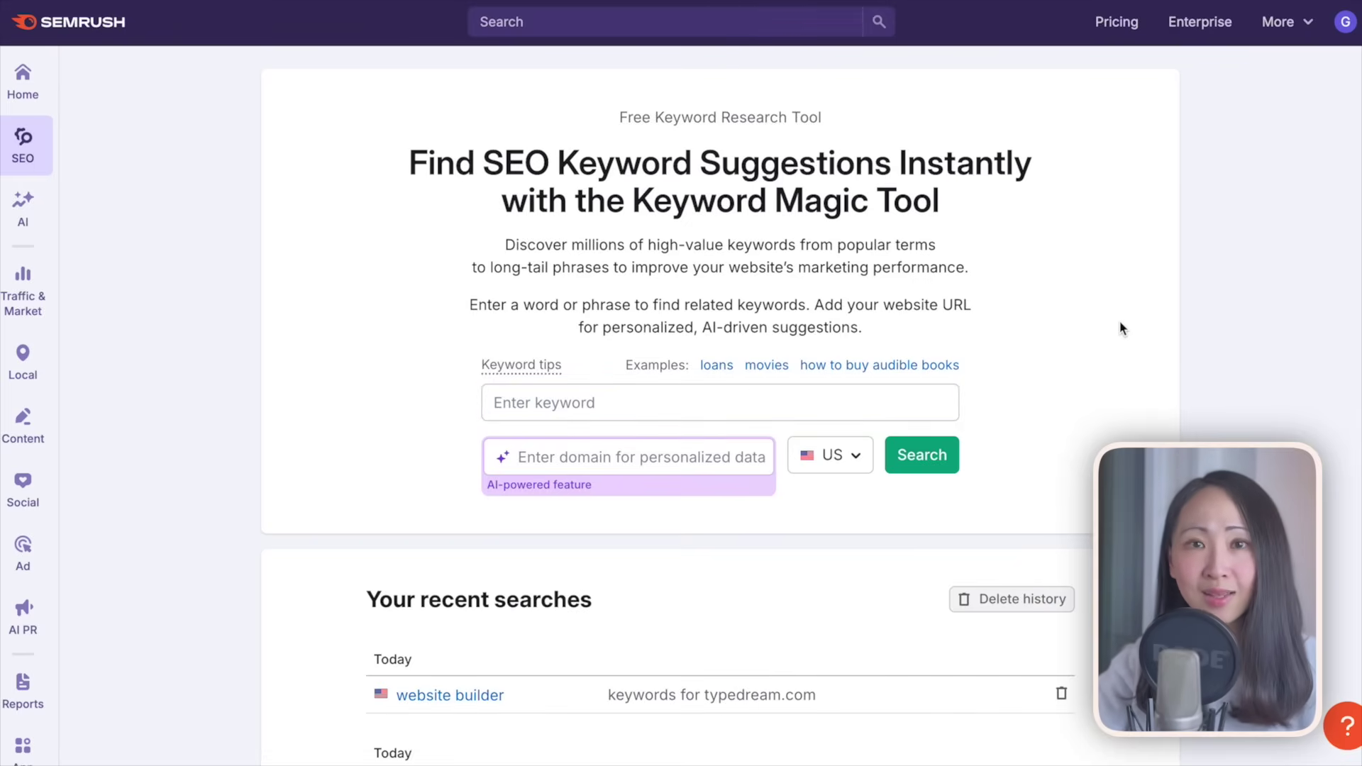
pyautogui.click(645, 403)
pyautogui.write('portfolio website')
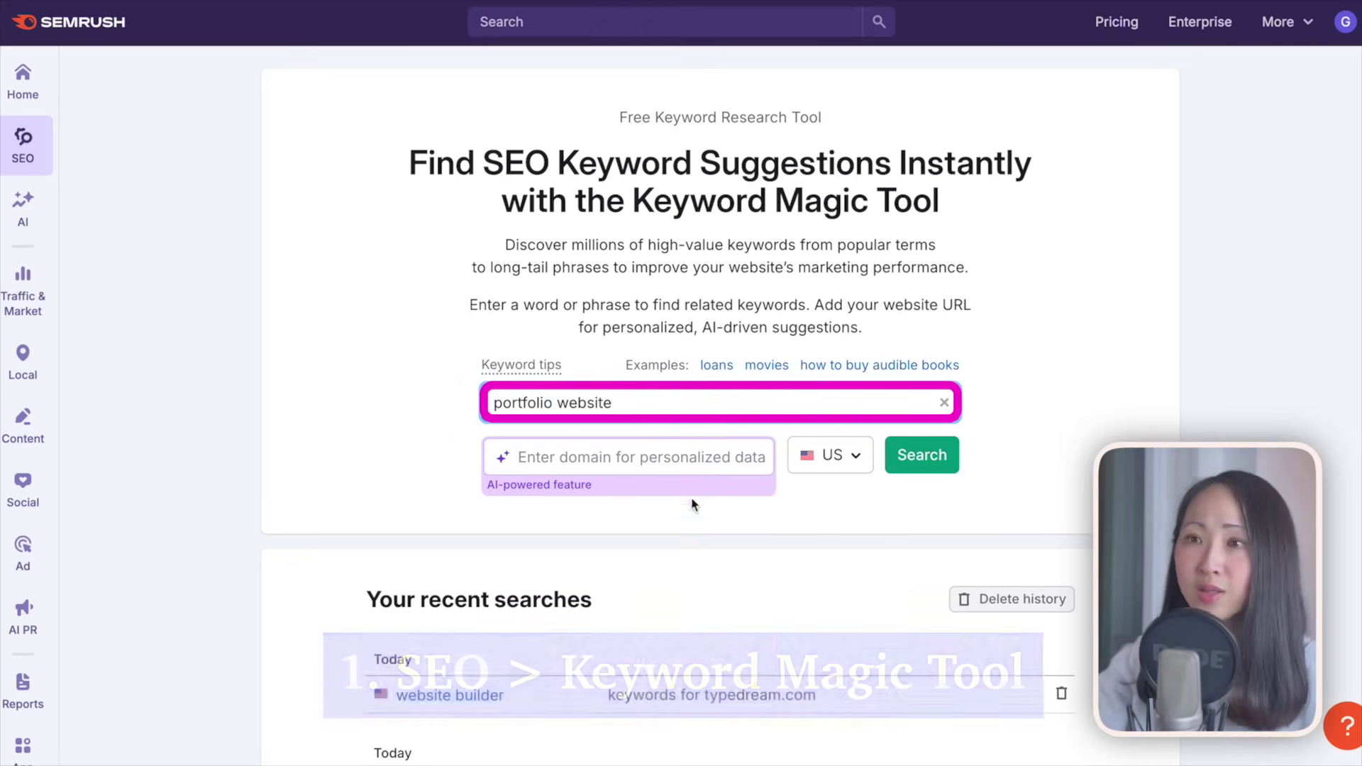
pyautogui.click(683, 461)
pyautogui.press('Down')
pyautogui.press('Return')
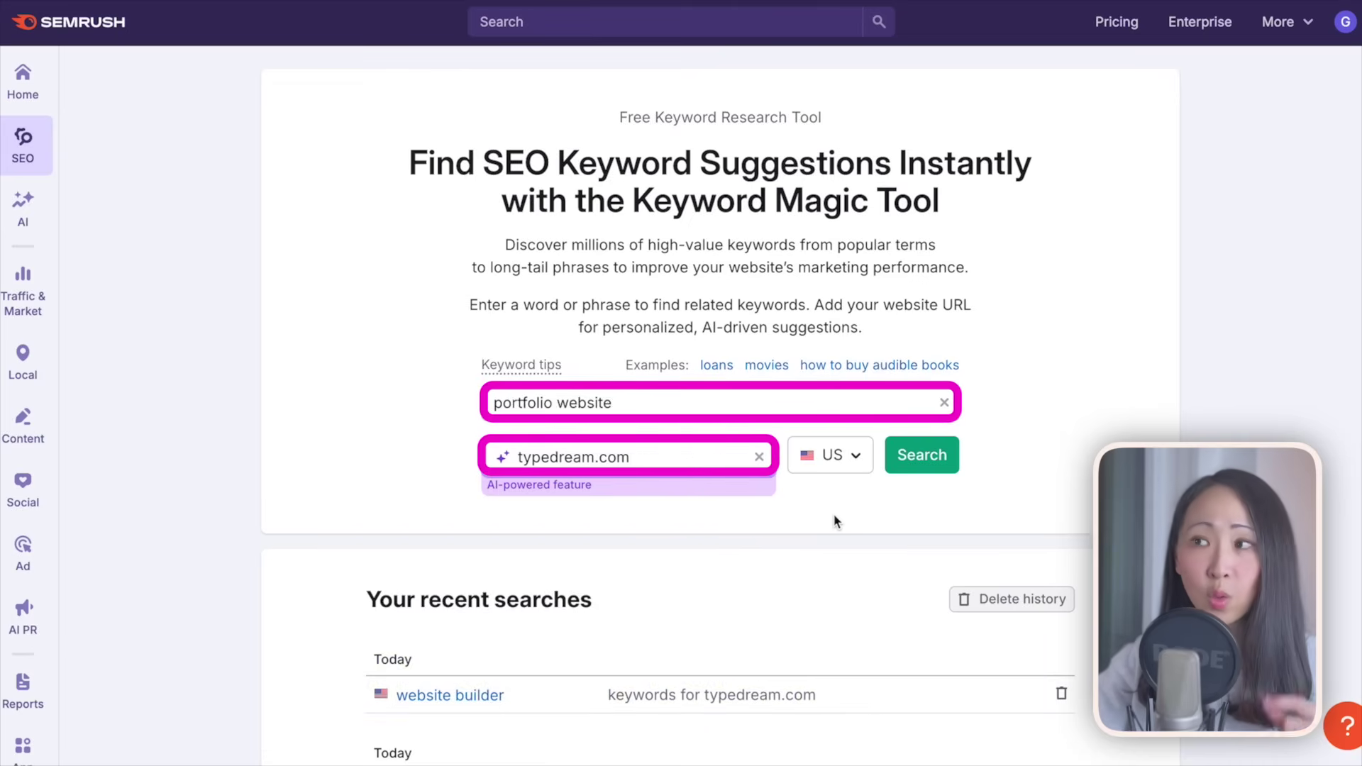
# Step: Run the 'portfolio website' keyword search and narrow it to question keywords only
pyautogui.click(910, 467)
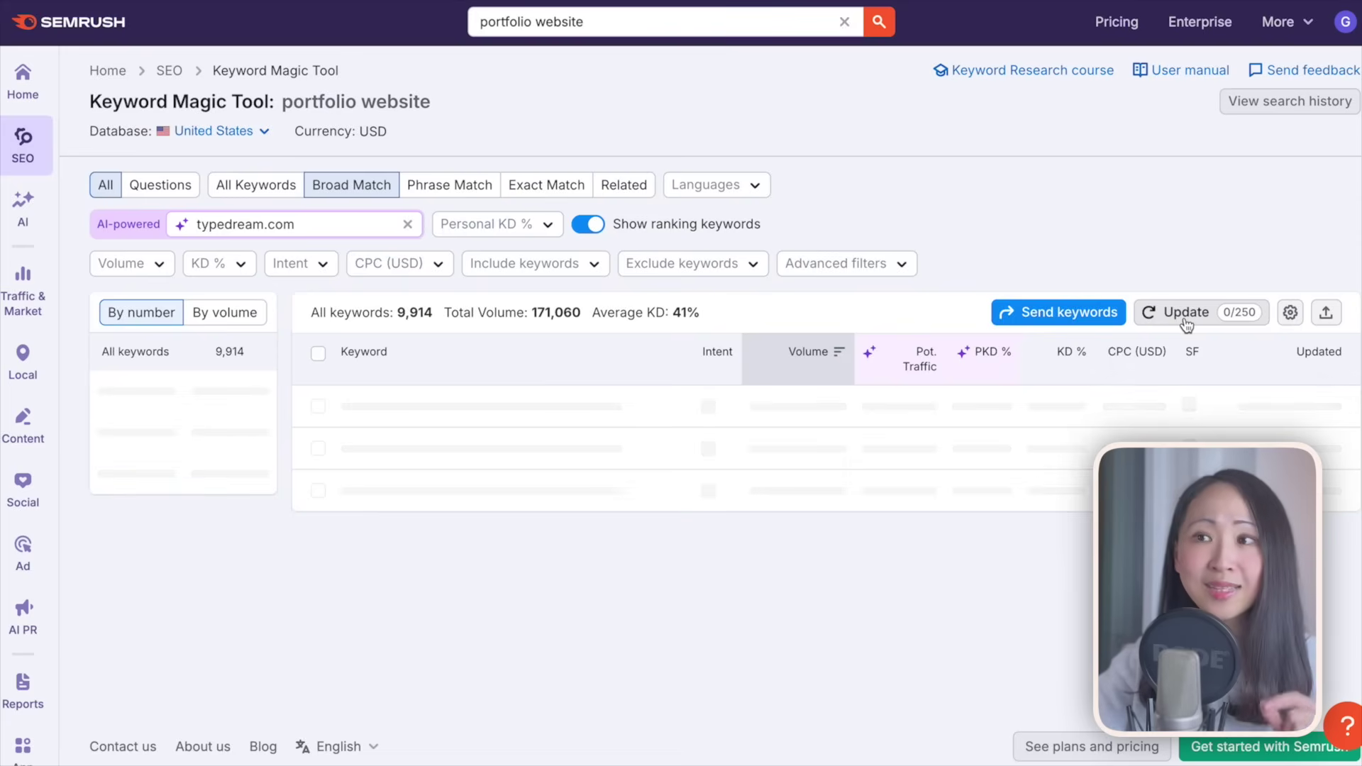
pyautogui.scroll(-1, 1186, 325)
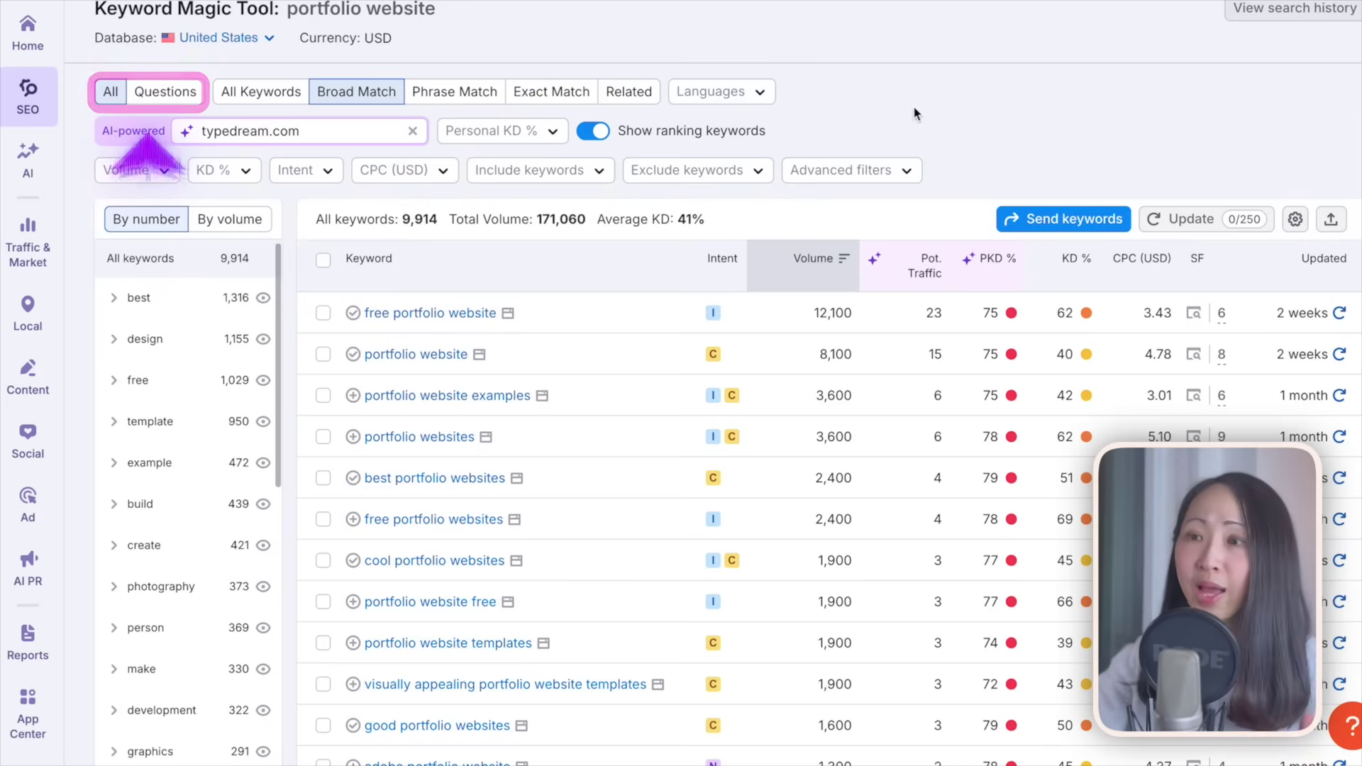
pyautogui.click(189, 99)
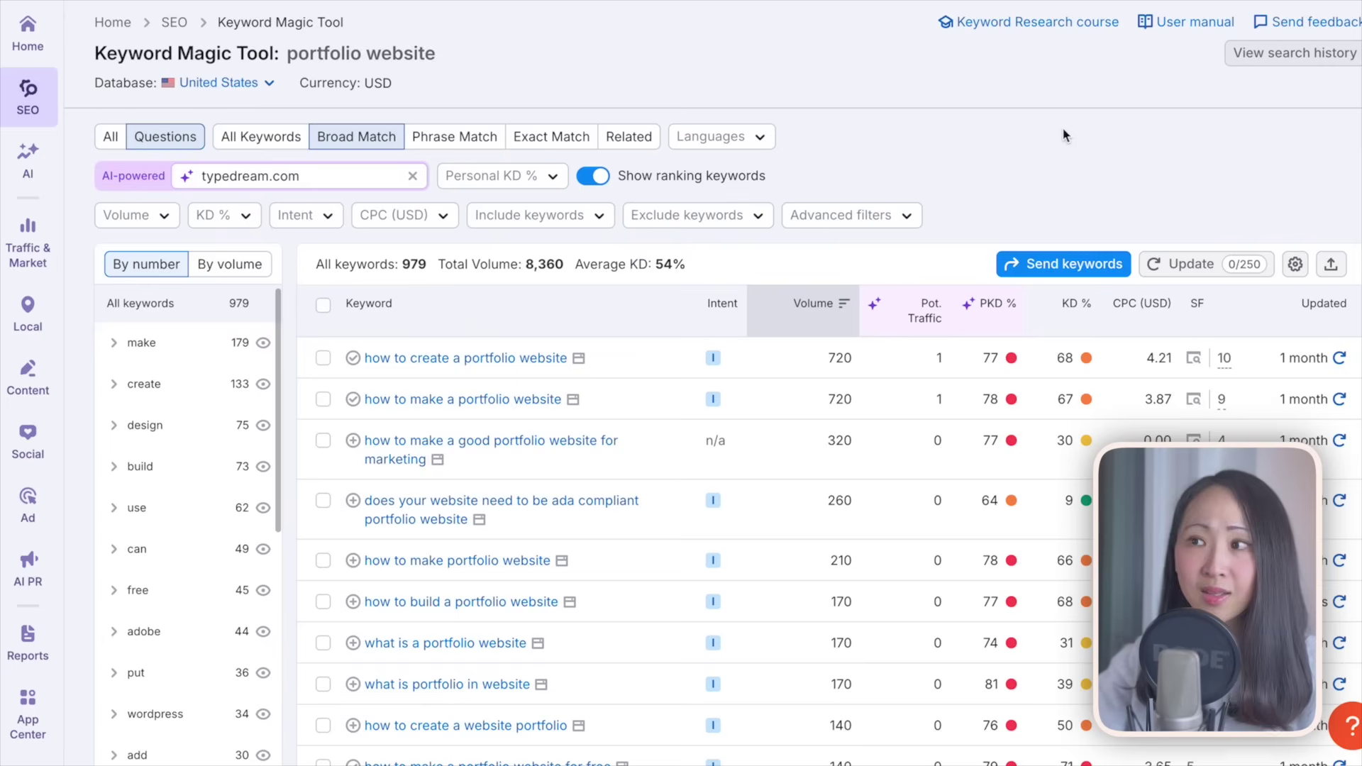
pyautogui.scroll(-1, 710, 426)
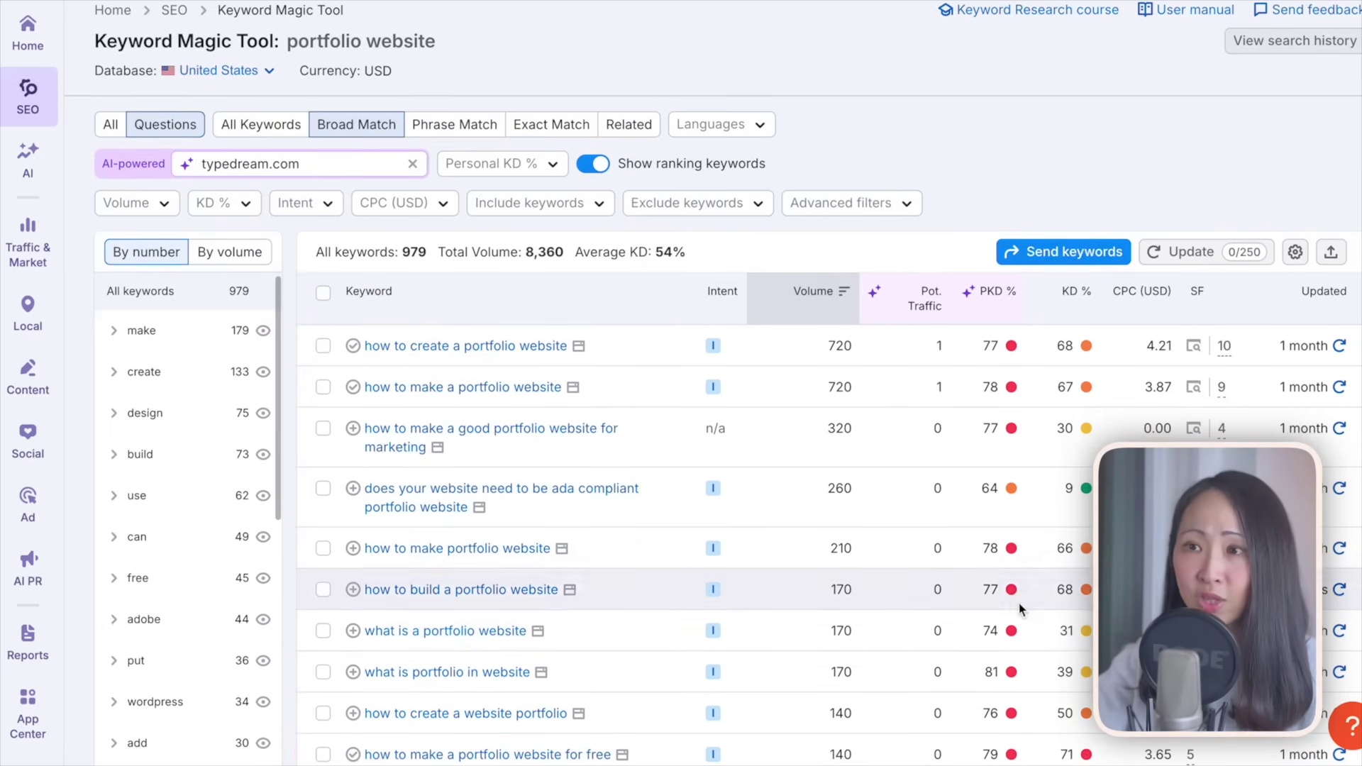
# Step: Export the top 100 question keywords as an XLSX file
pyautogui.scroll(-3, 1019, 603)
pyautogui.scroll(-1, 1291, 160)
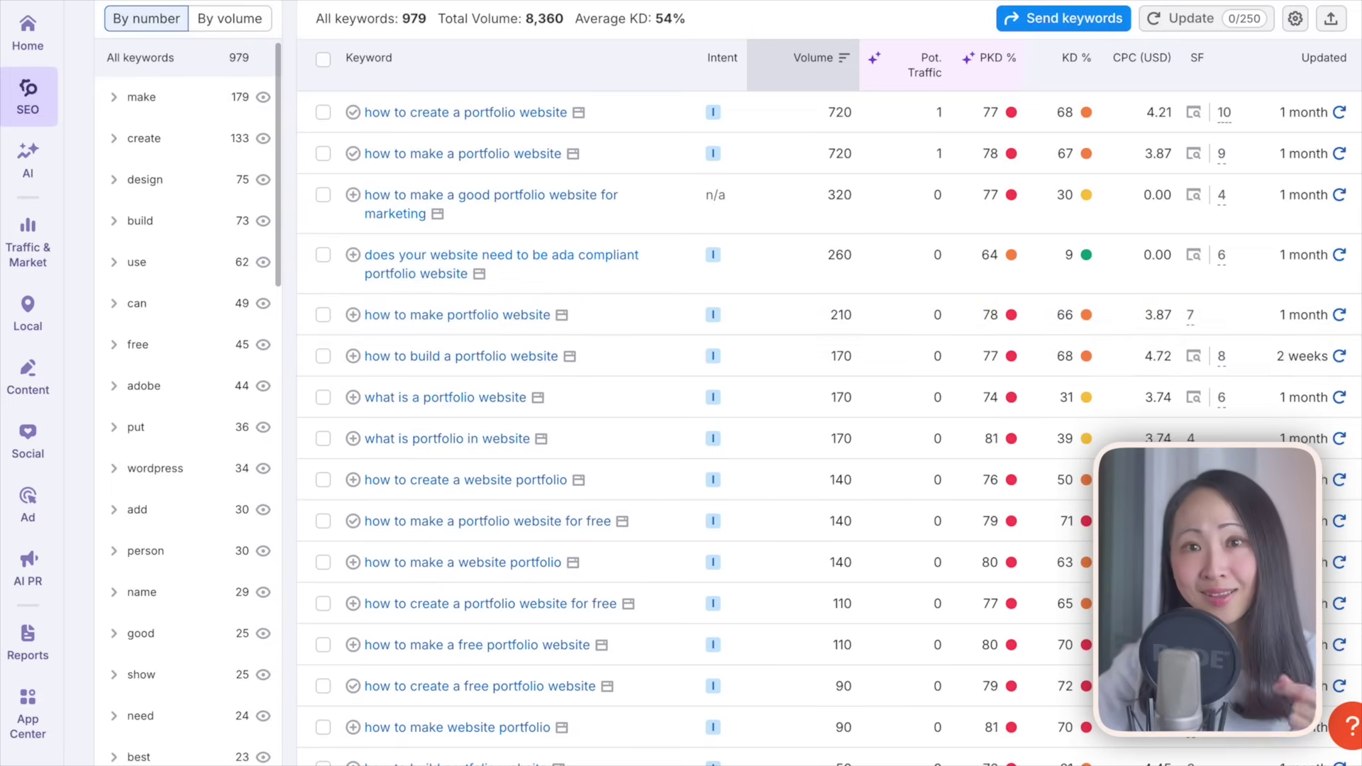
pyautogui.scroll(-8, 831, 430)
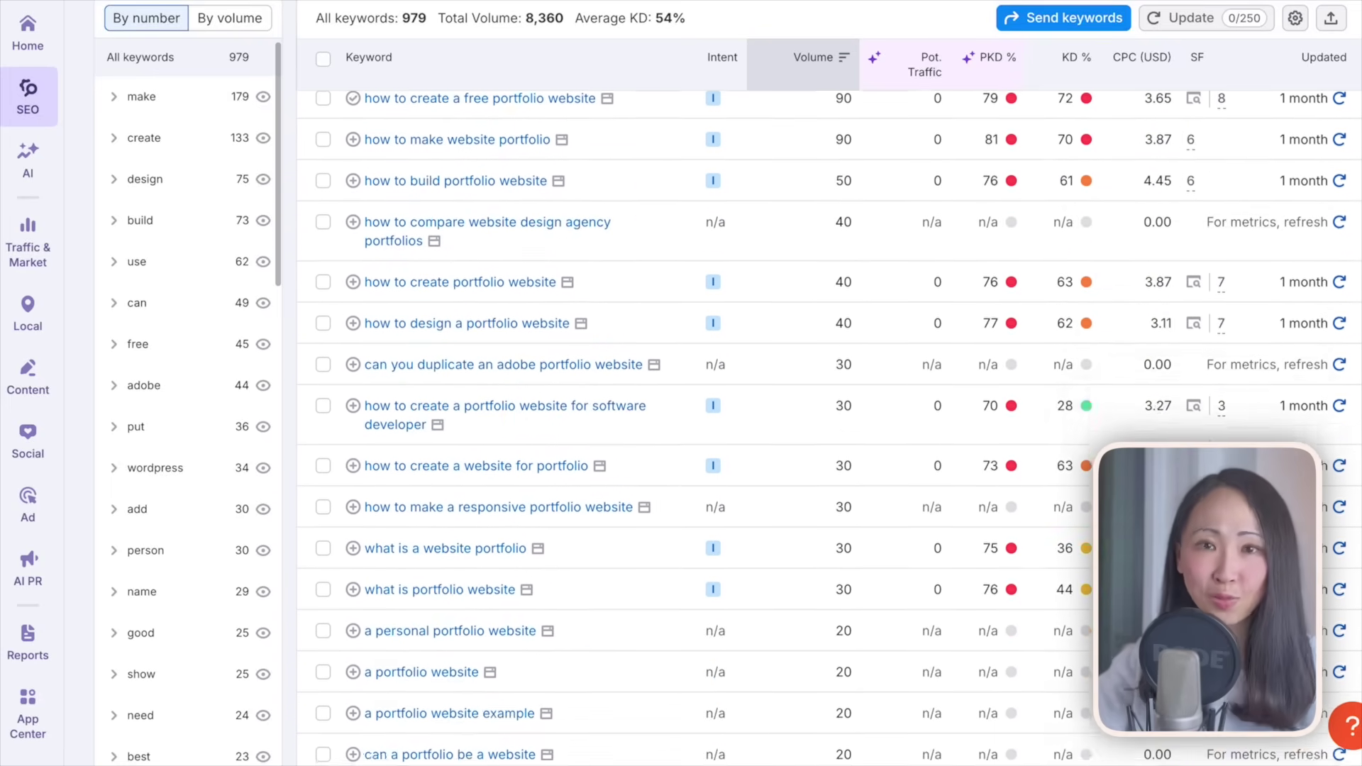
pyautogui.scroll(-1, 831, 430)
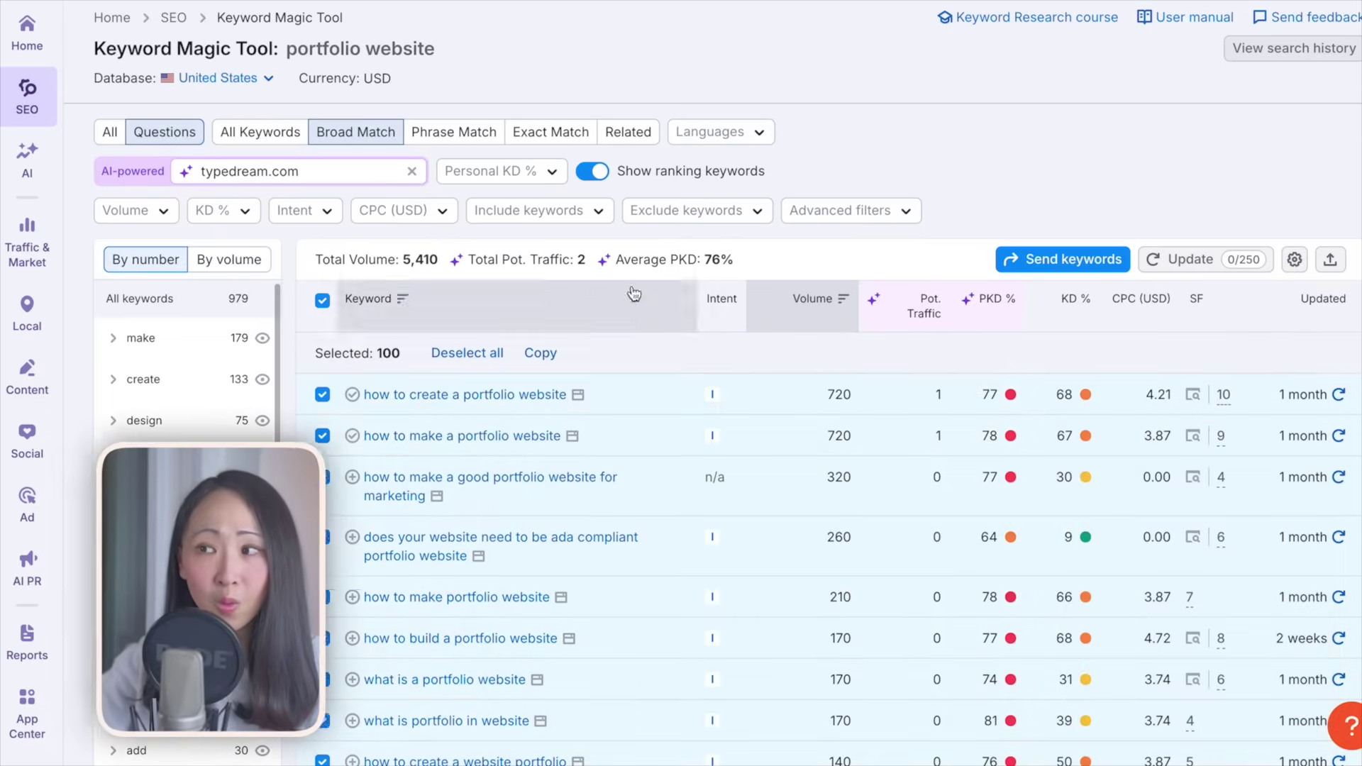
pyautogui.click(1331, 259)
pyautogui.click(1124, 523)
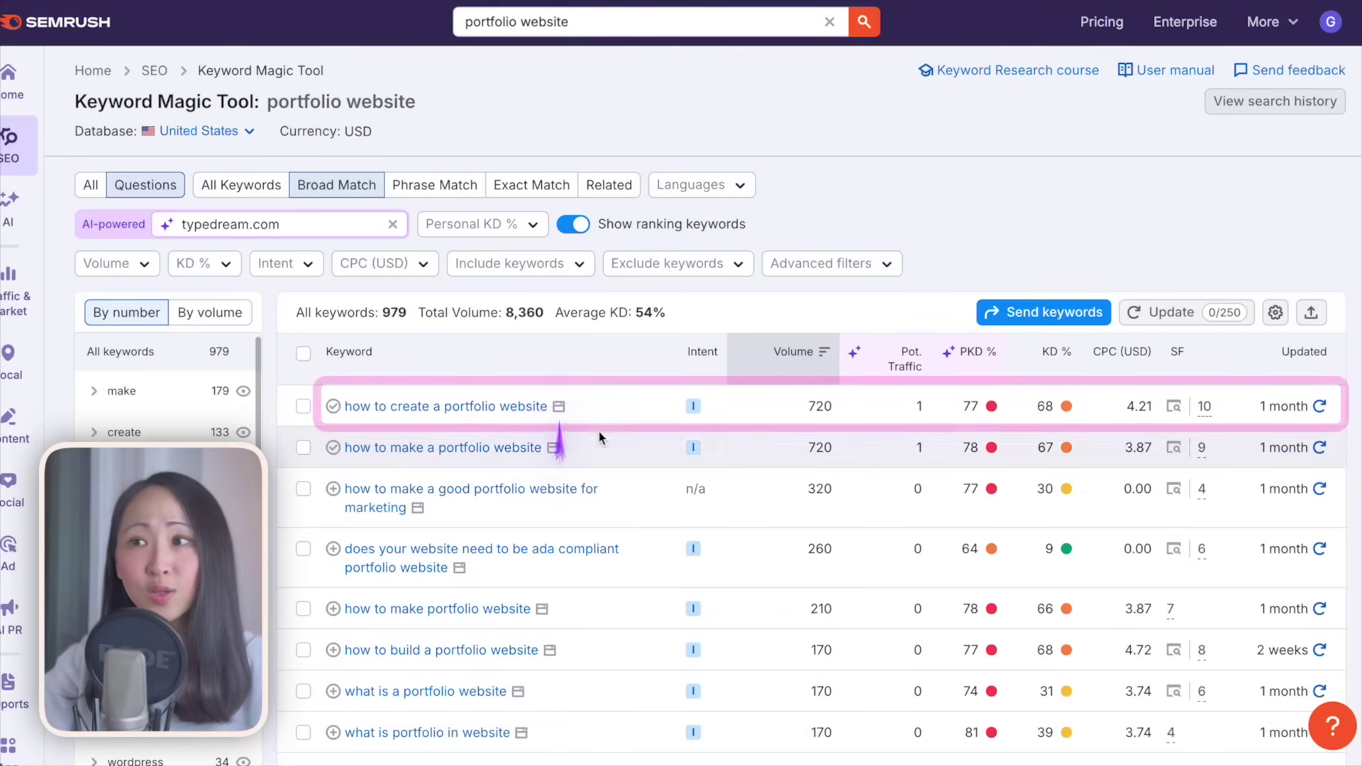
# Step: Open the overview for 'how to create a portfolio website' and review its SERP analysis
pyautogui.click(559, 406)
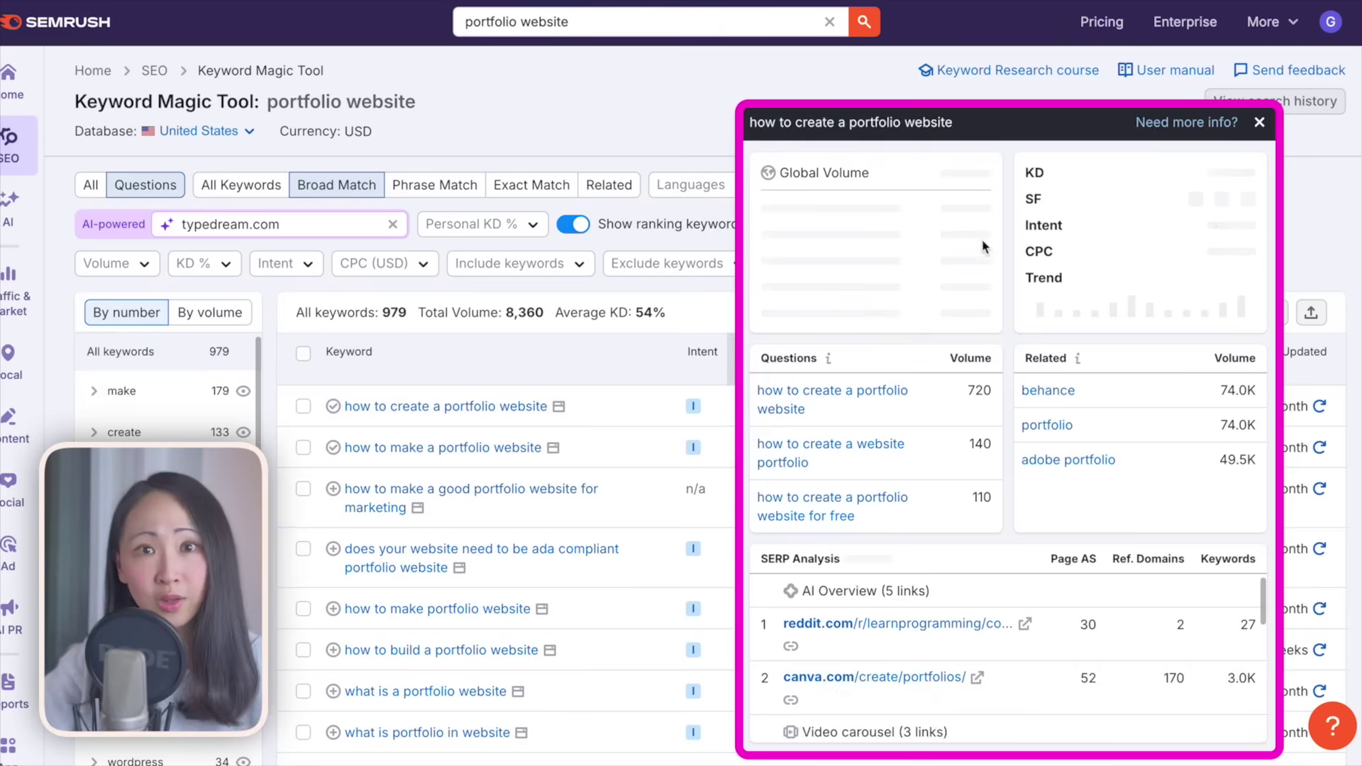
pyautogui.moveTo(1219, 226)
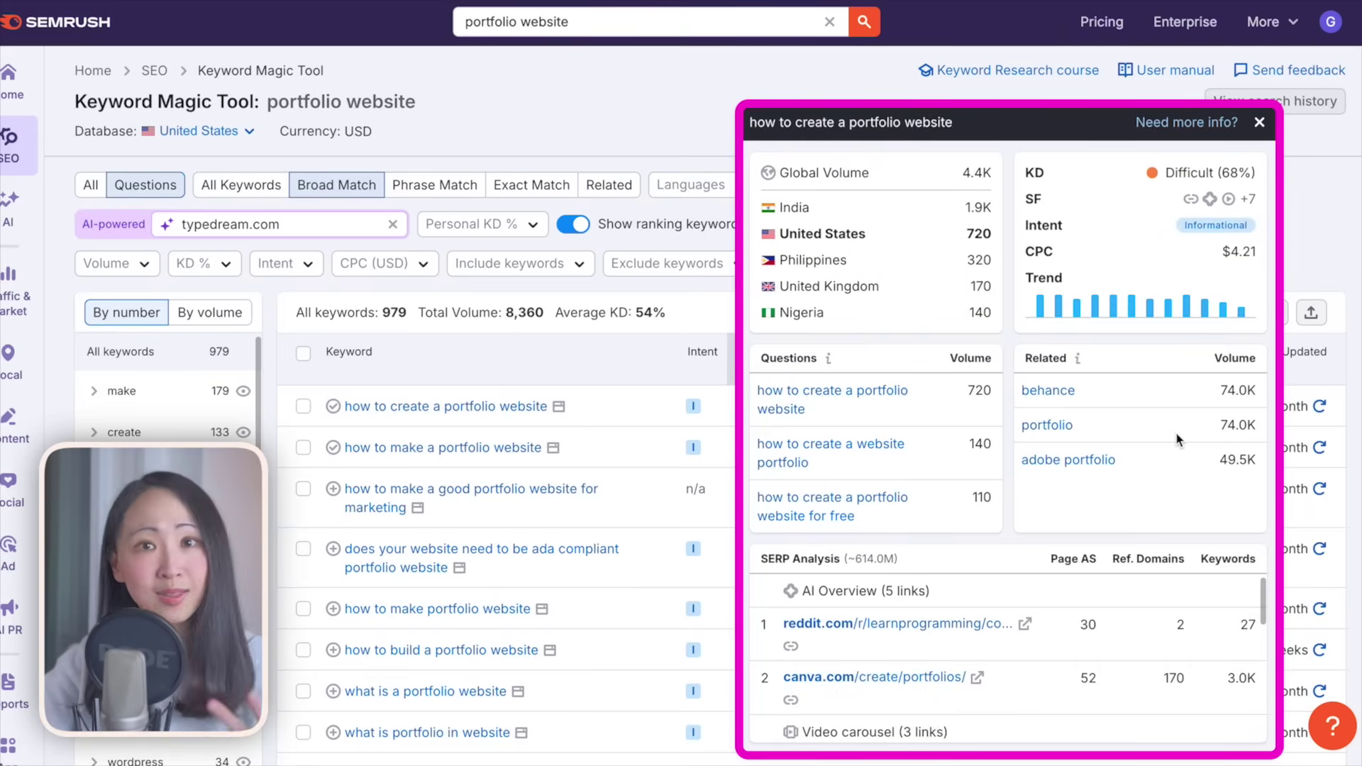
pyautogui.scroll(-1, 1178, 438)
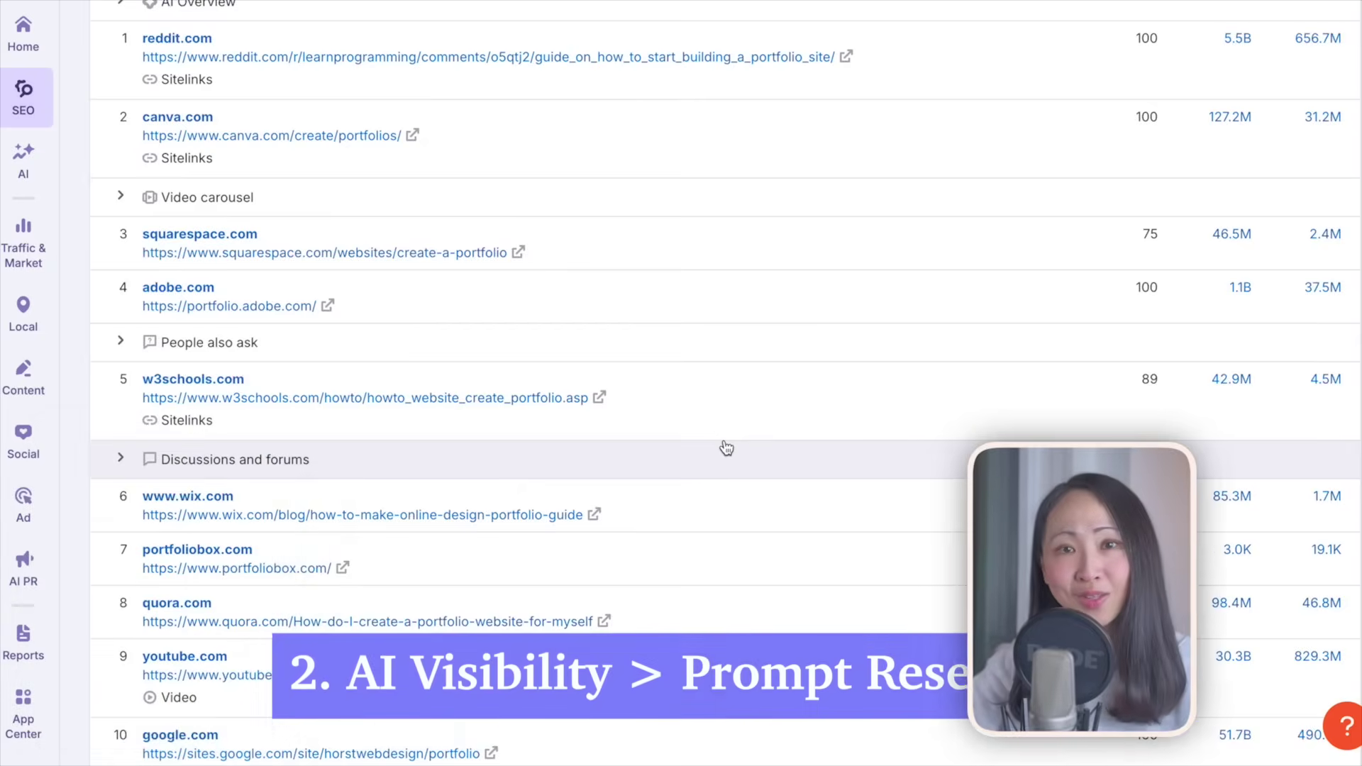
pyautogui.moveTo(41, 170)
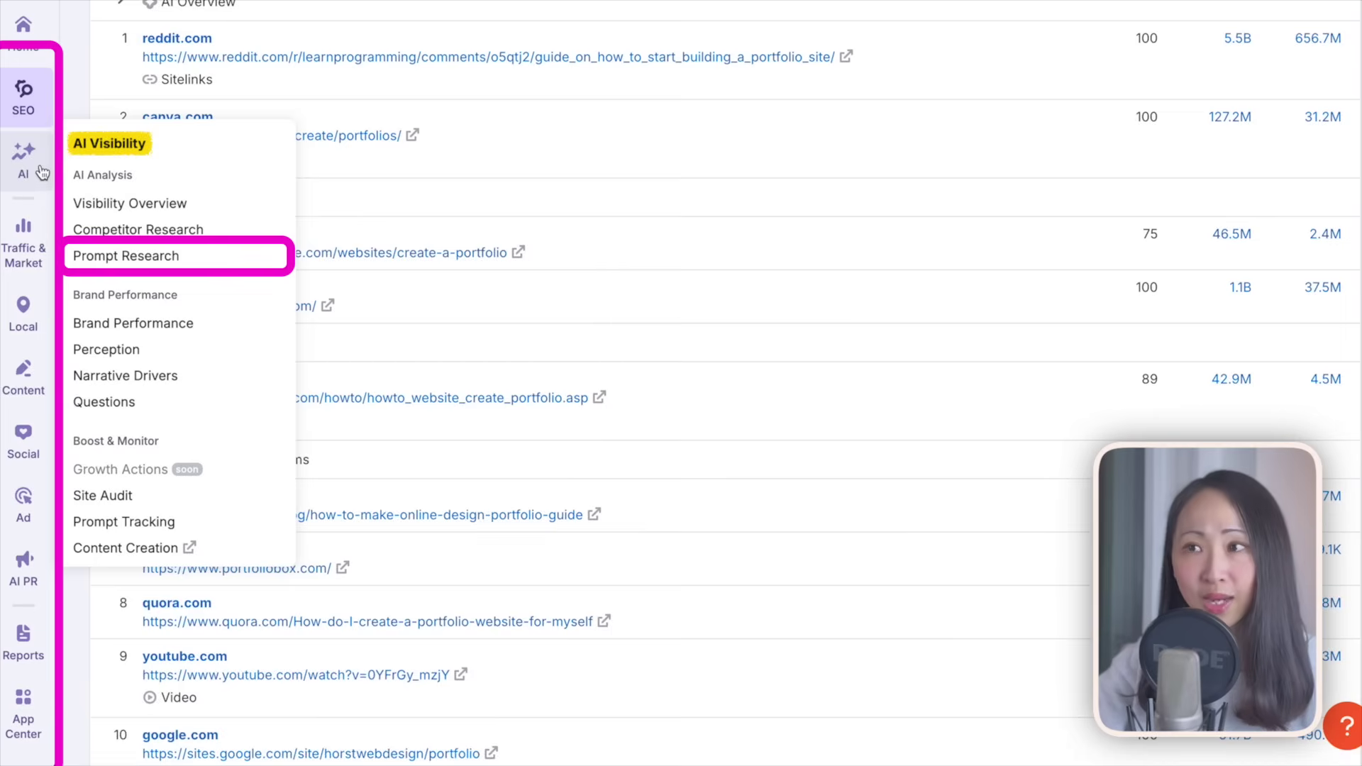
# Step: In Prompt Research, search 'portfolio website' and analyze the 'Portfolio Websites and Examples' topic
pyautogui.click(225, 260)
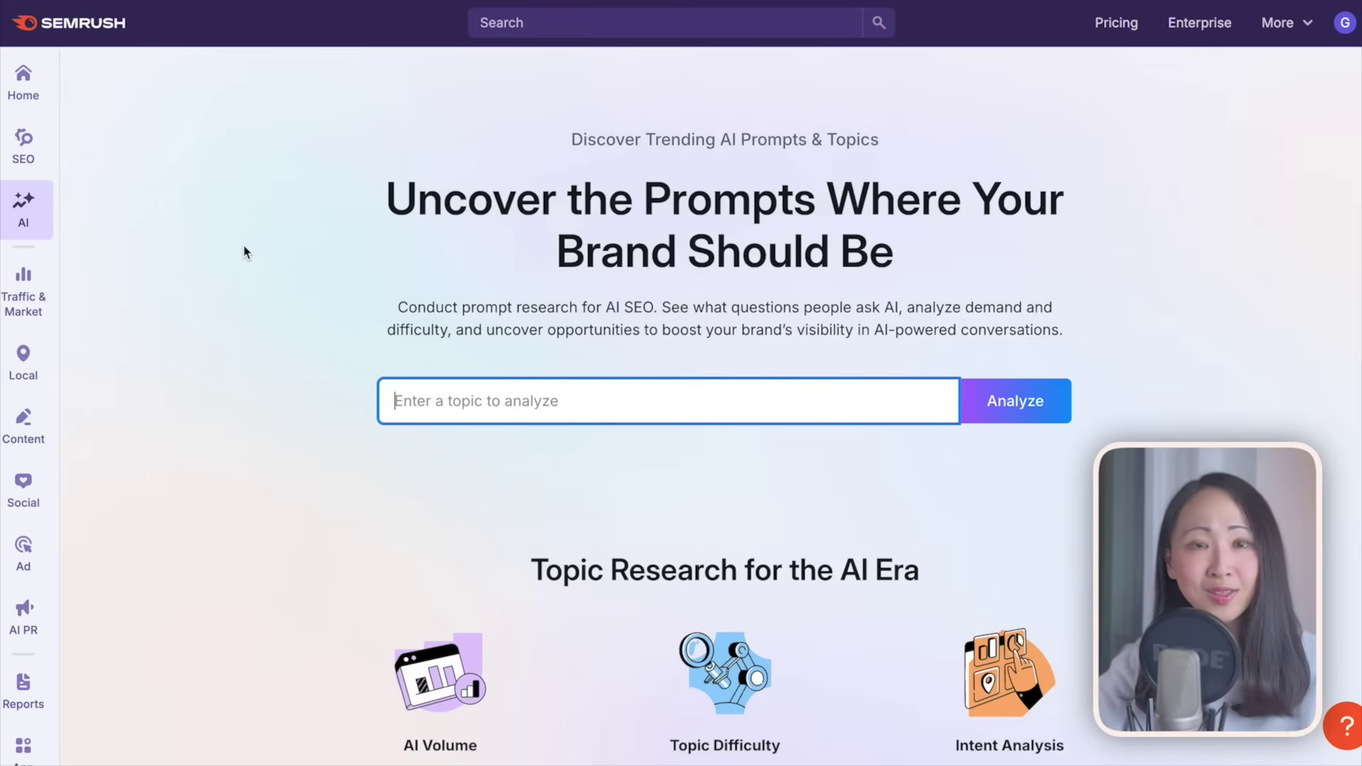
pyautogui.write('portfolio website')
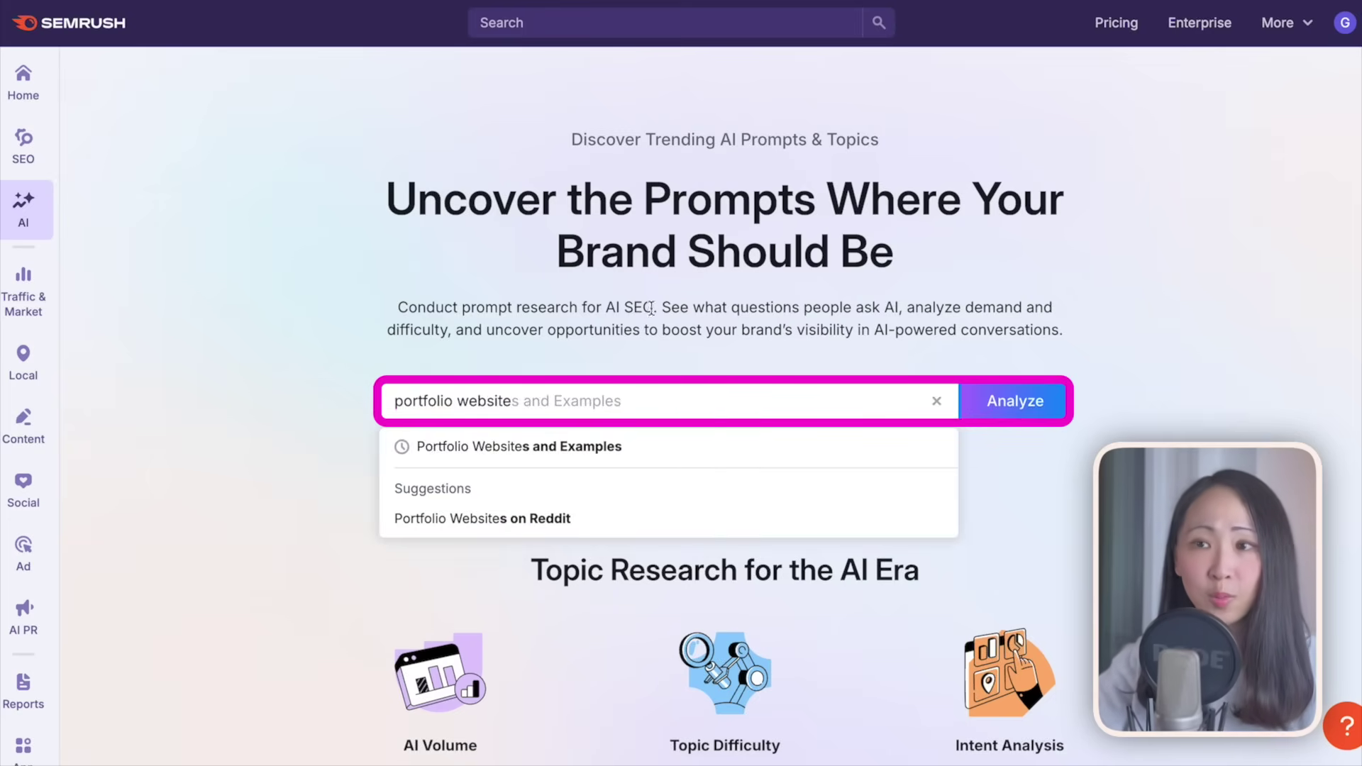
pyautogui.click(609, 449)
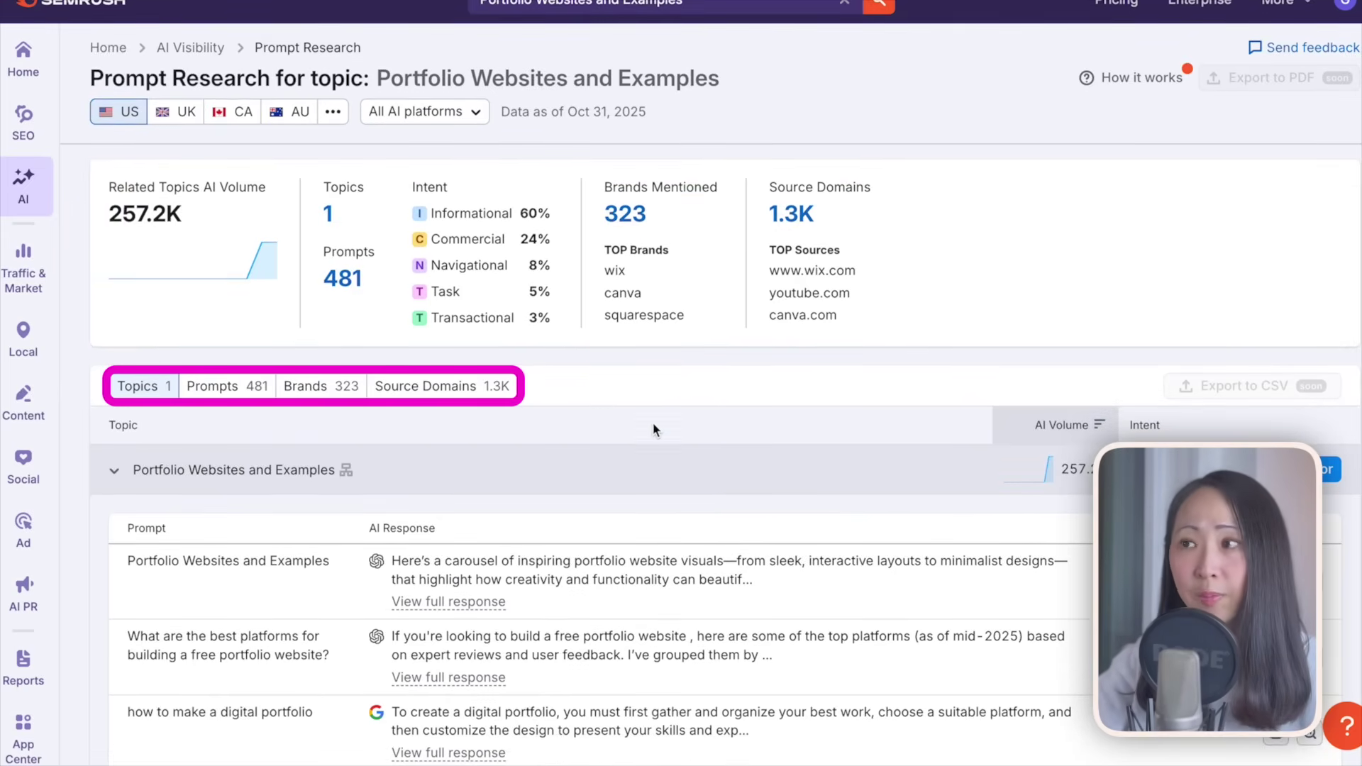
pyautogui.click(474, 123)
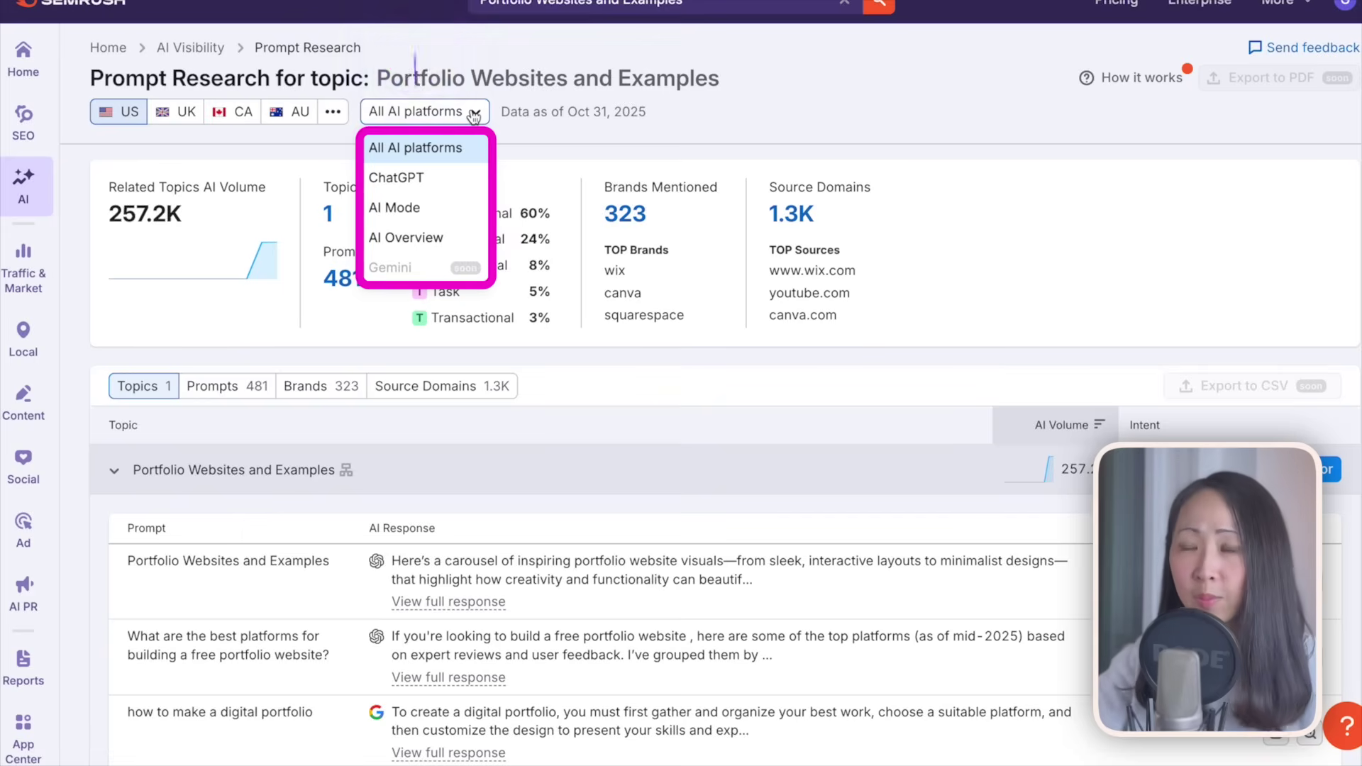
pyautogui.scroll(-4, 213, 621)
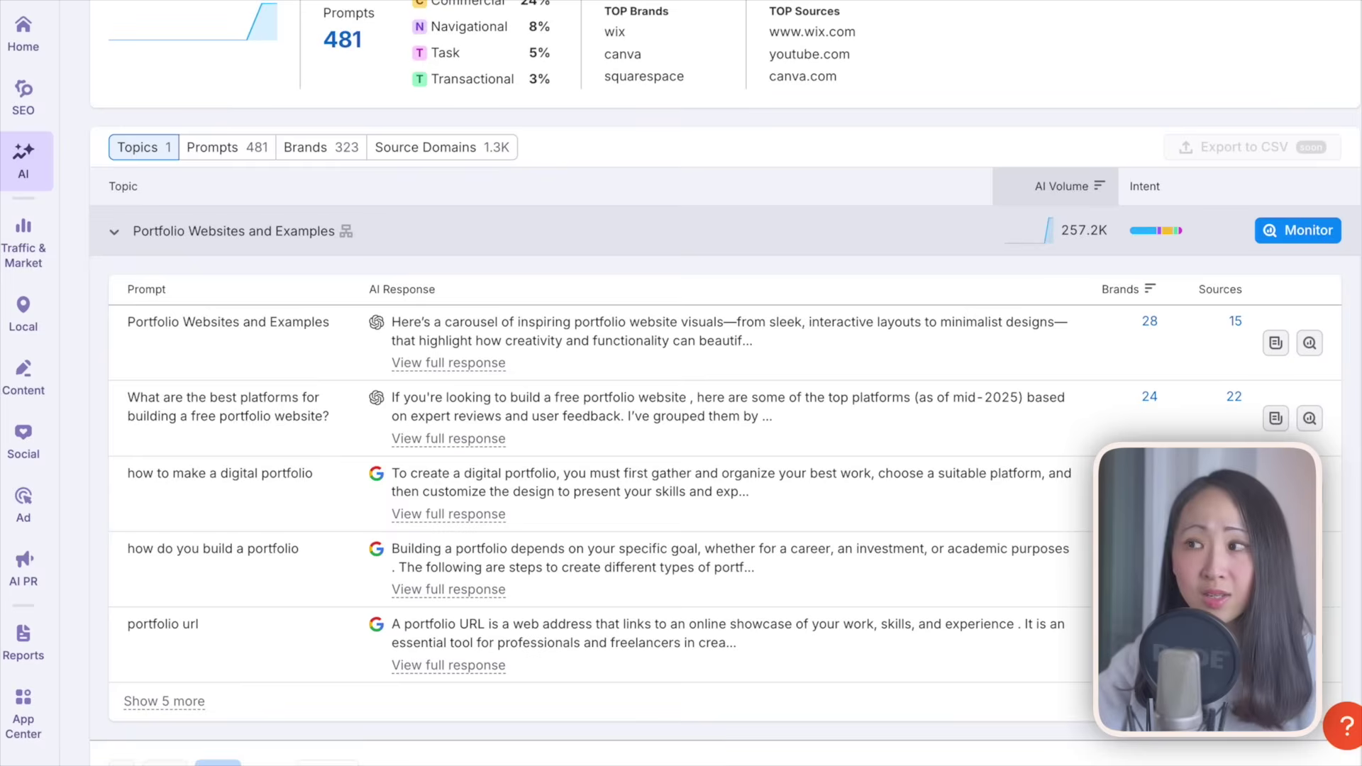
pyautogui.scroll(-4, 223, 651)
pyautogui.scroll(2, 590, 136)
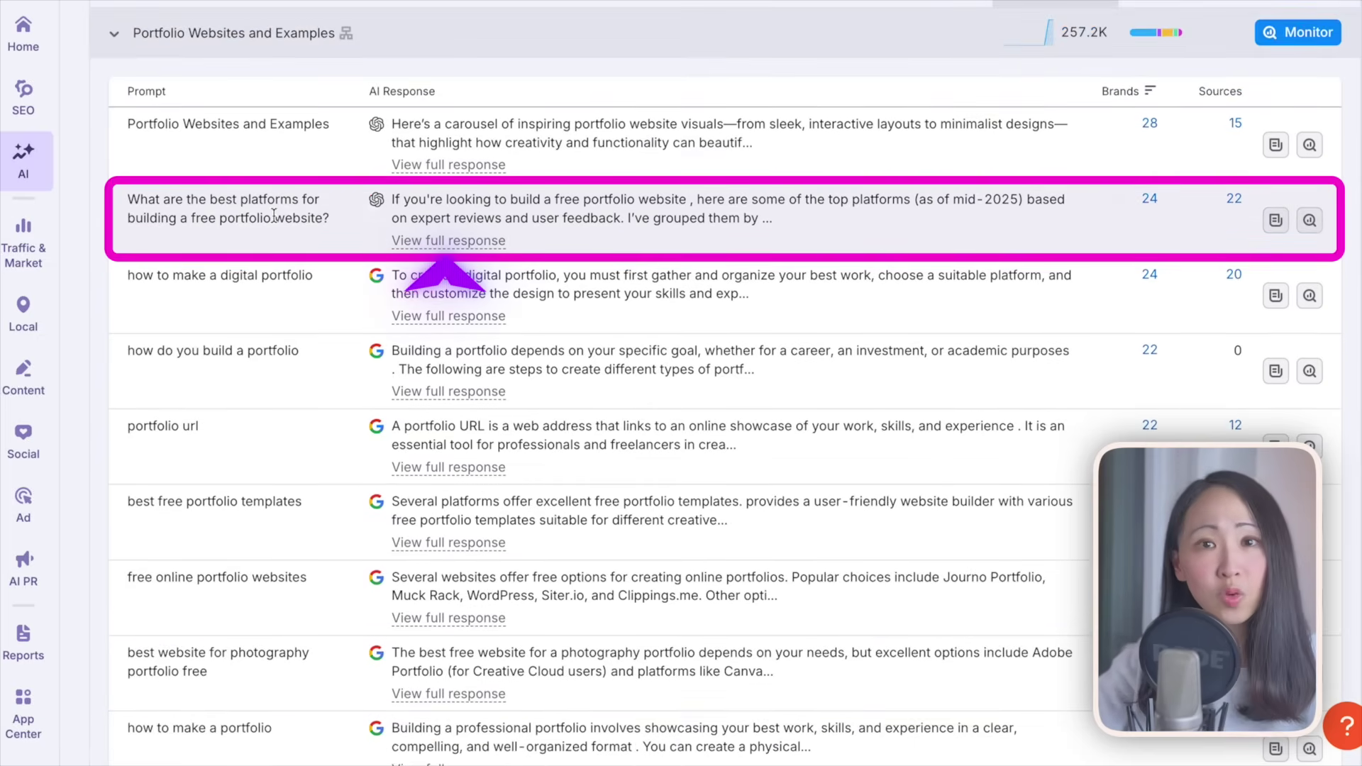
pyautogui.click(439, 242)
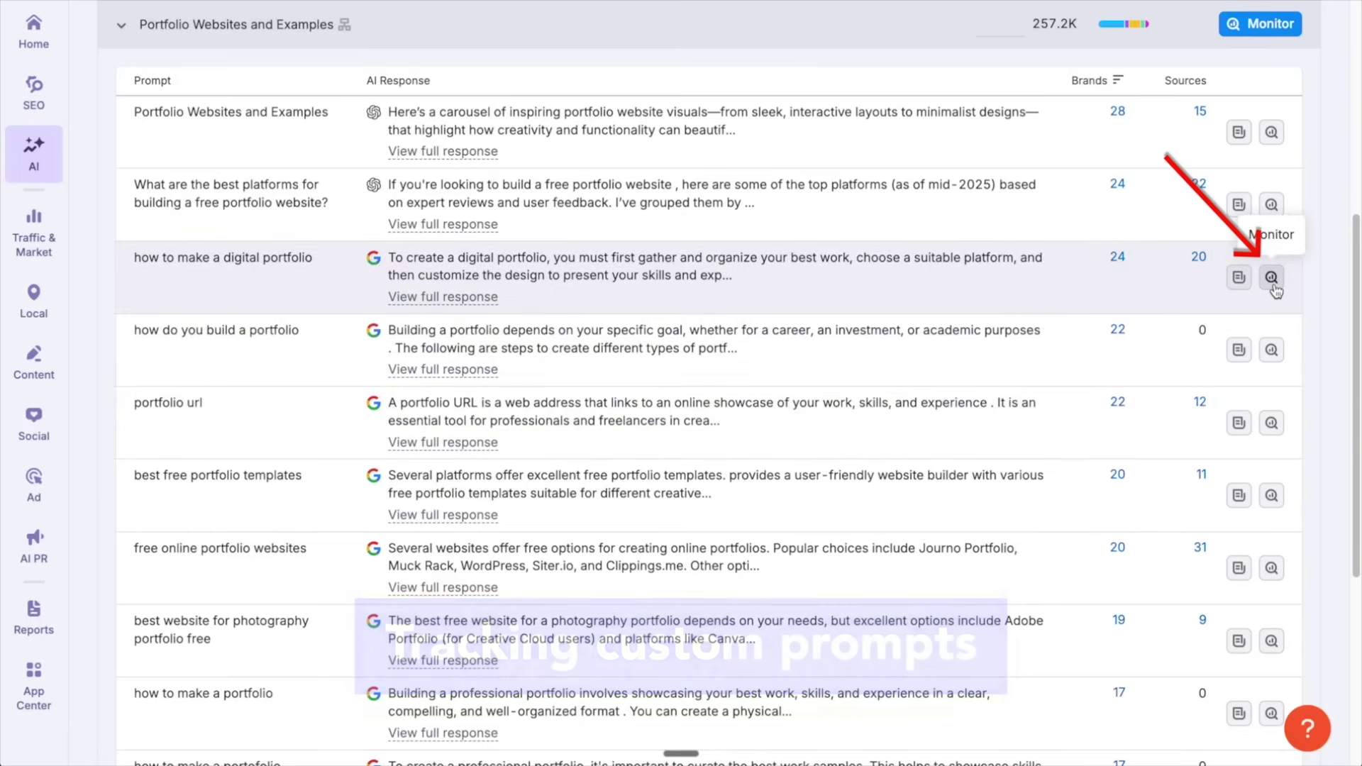
# Step: Start a new prompt-tracking campaign for typedream.com from the digital-portfolio prompt
pyautogui.click(1271, 277)
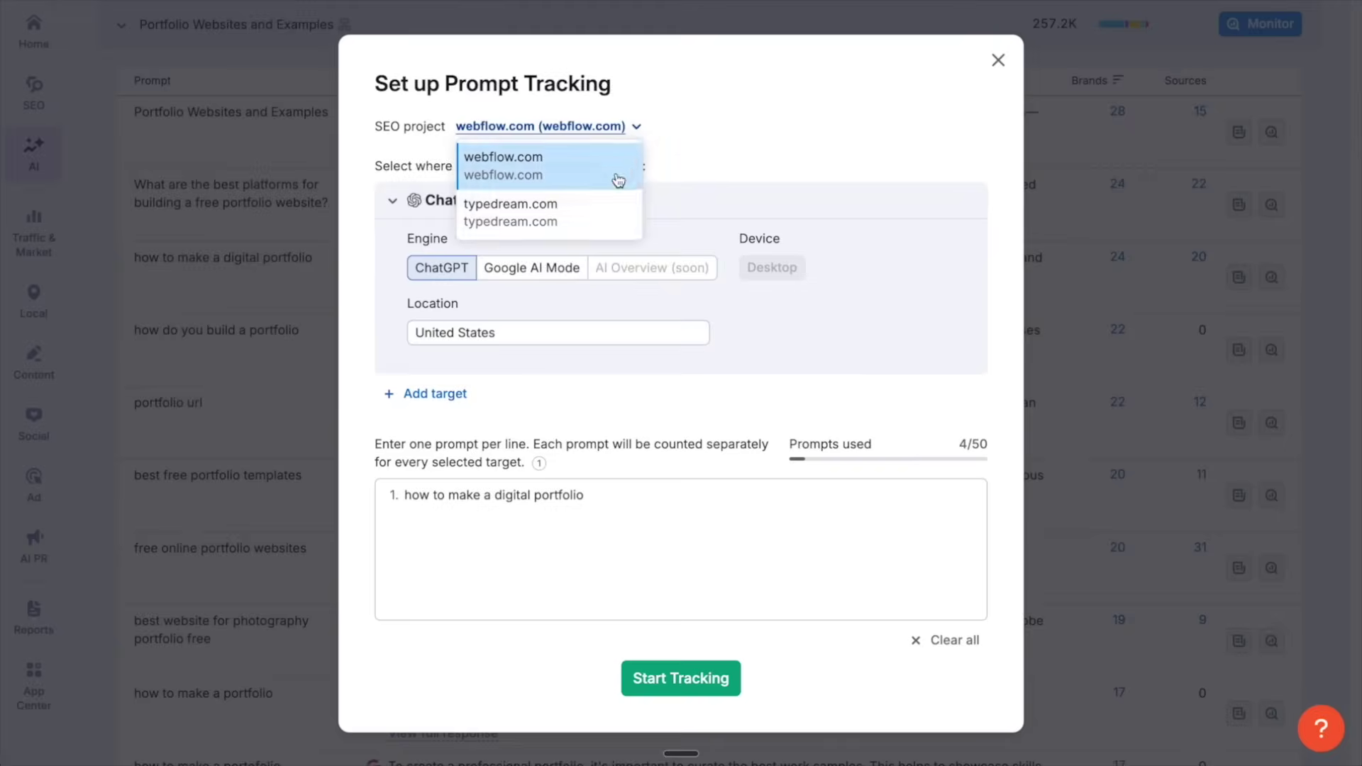
pyautogui.click(535, 204)
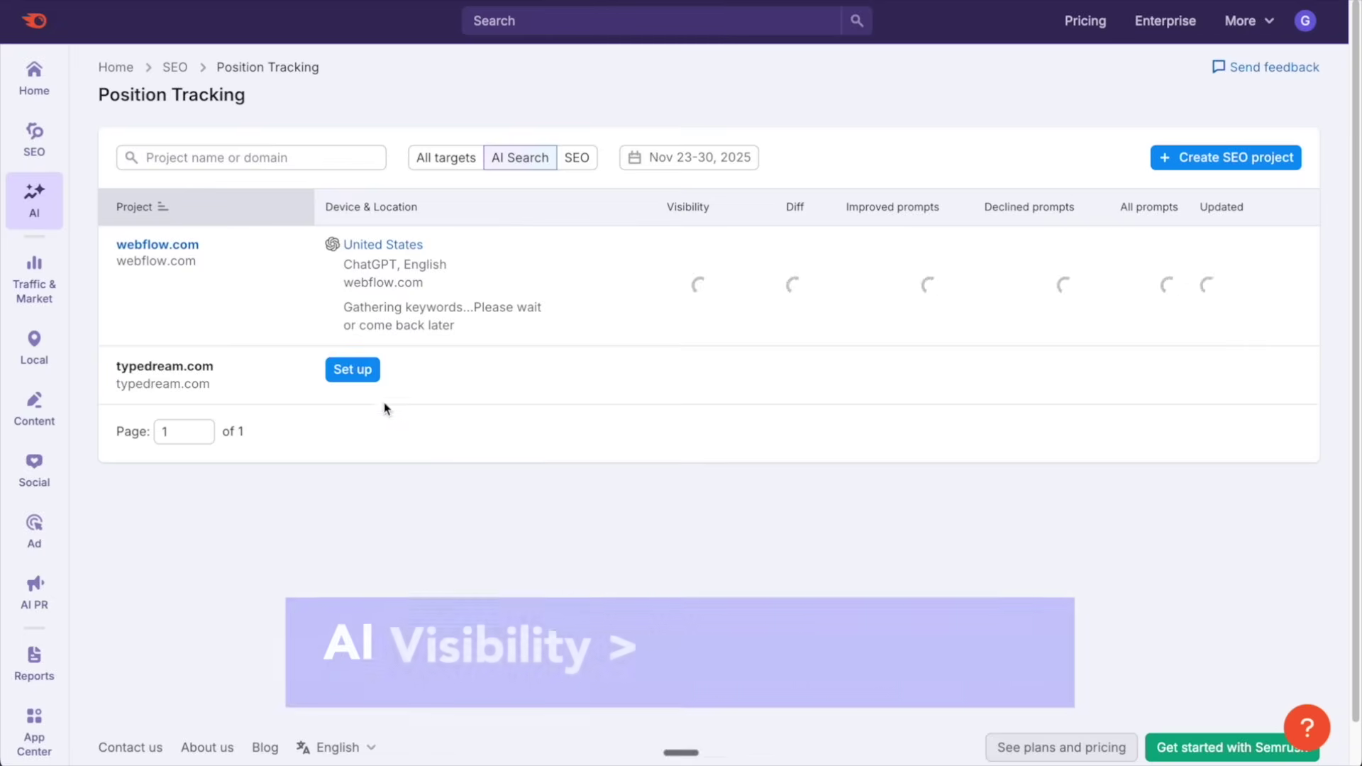
pyautogui.click(355, 369)
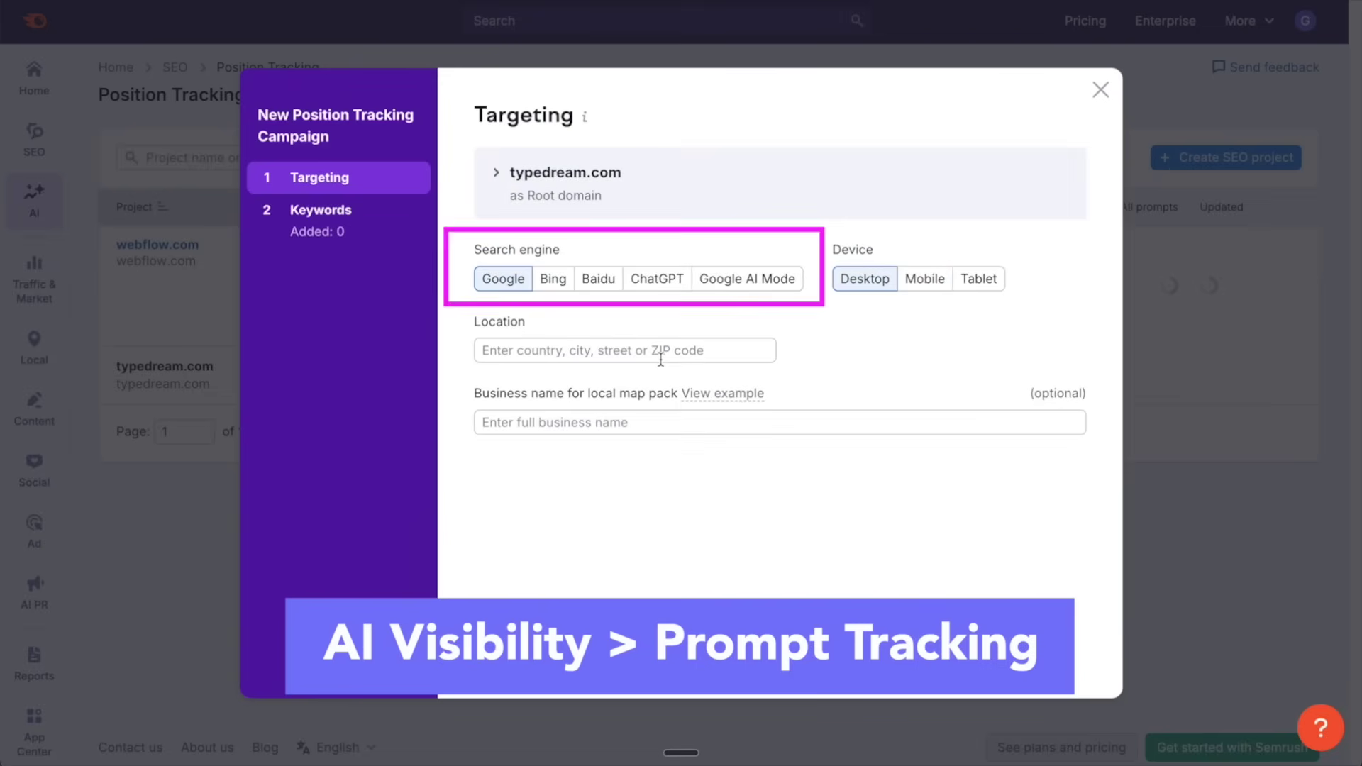
# Step: Track ChatGPT answers in the United States and start tracking the custom Framer-alternatives prompt
pyautogui.click(657, 284)
pyautogui.click(560, 351)
pyautogui.click(560, 387)
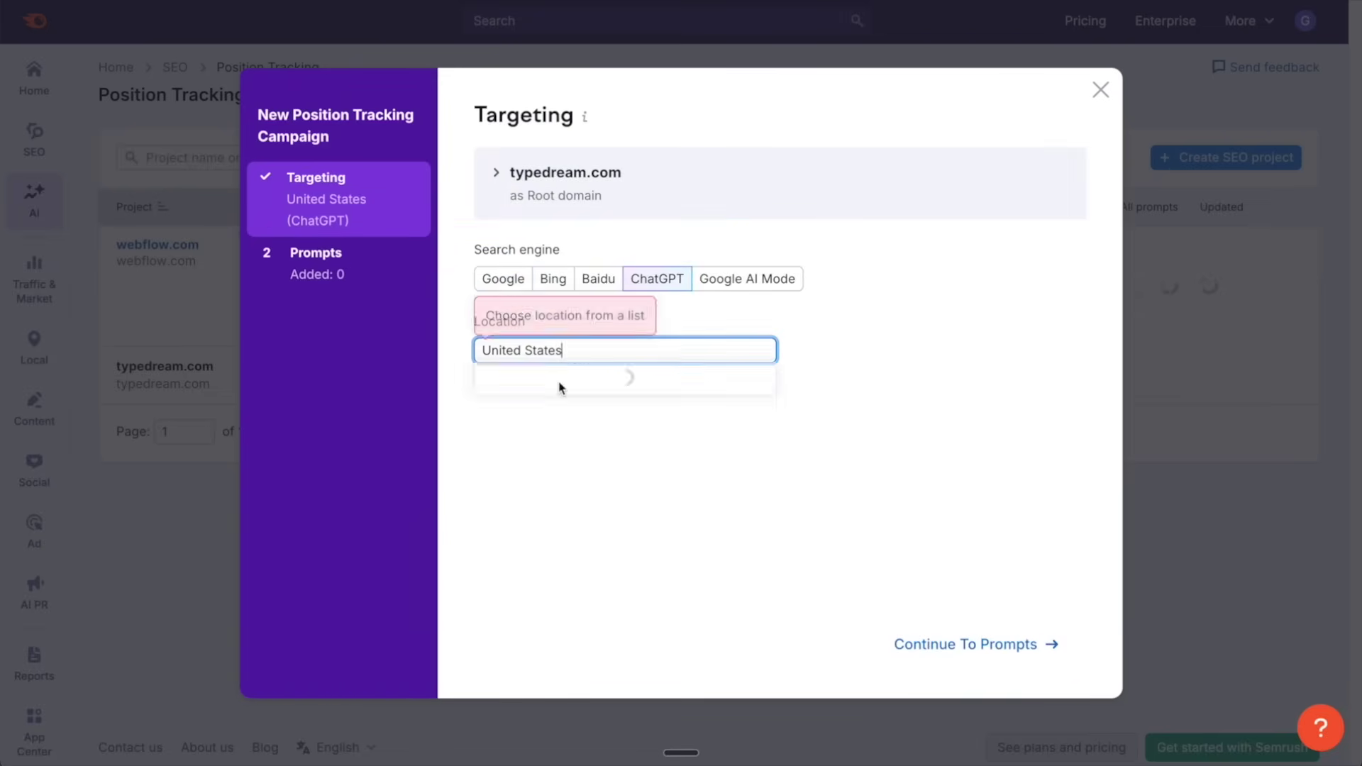
pyautogui.click(988, 644)
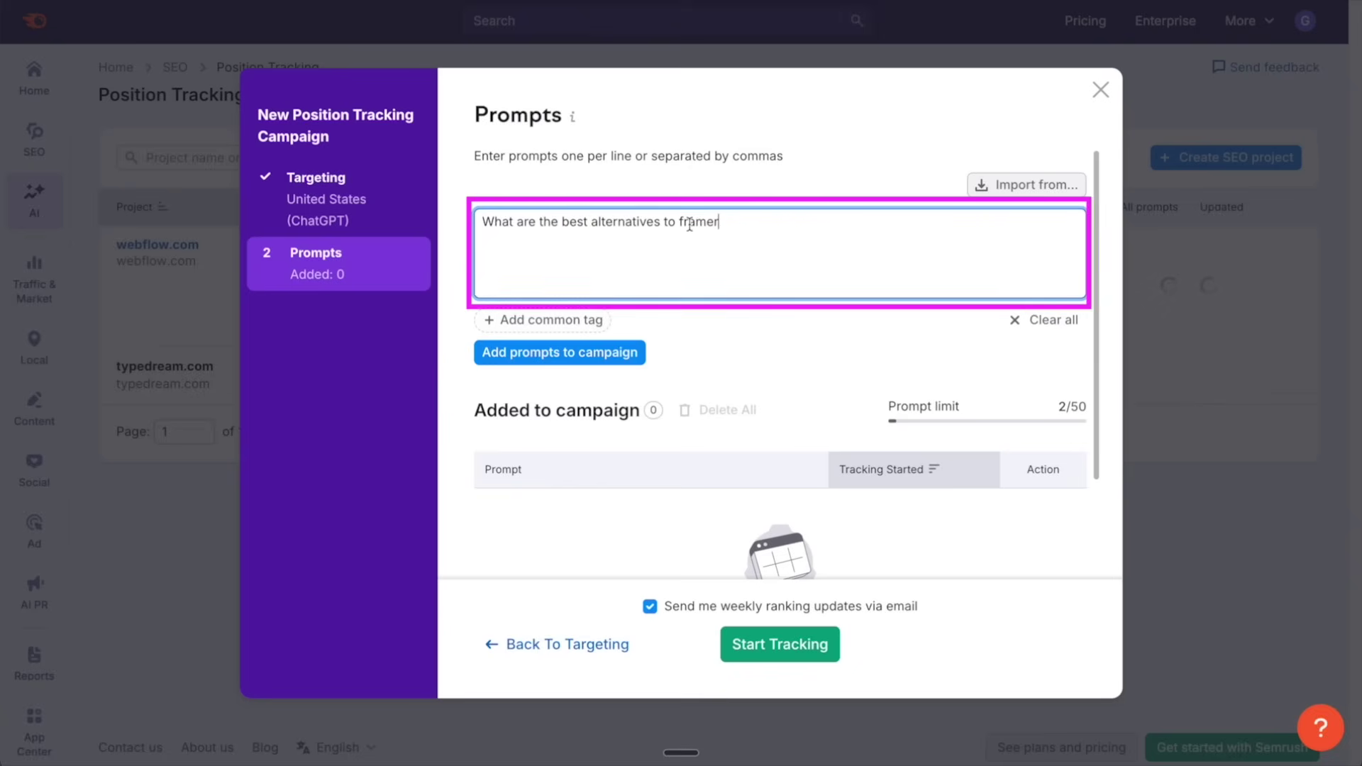
pyautogui.click(827, 641)
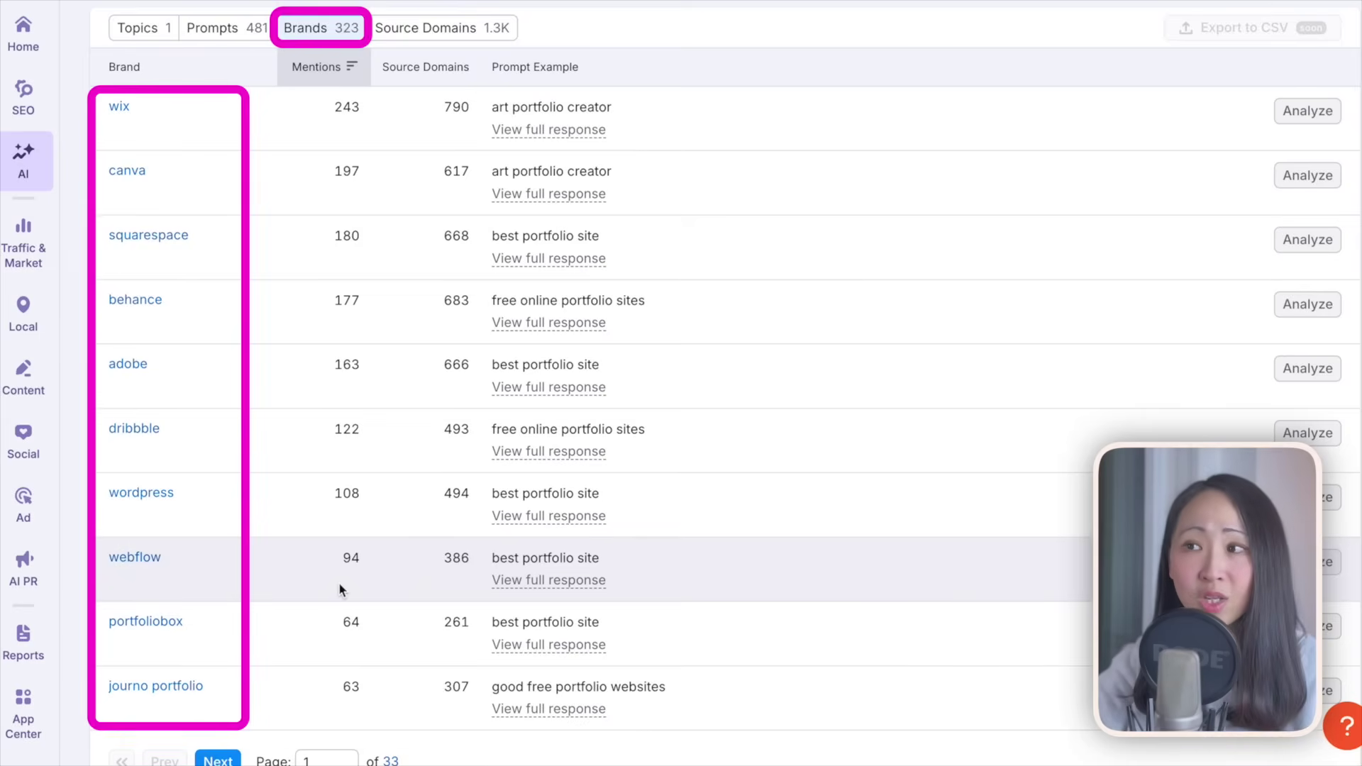
# Step: Check Source Domains, then select the full Sources list of the 'how to make a digital portfolio' response
pyautogui.scroll(1, 598, 202)
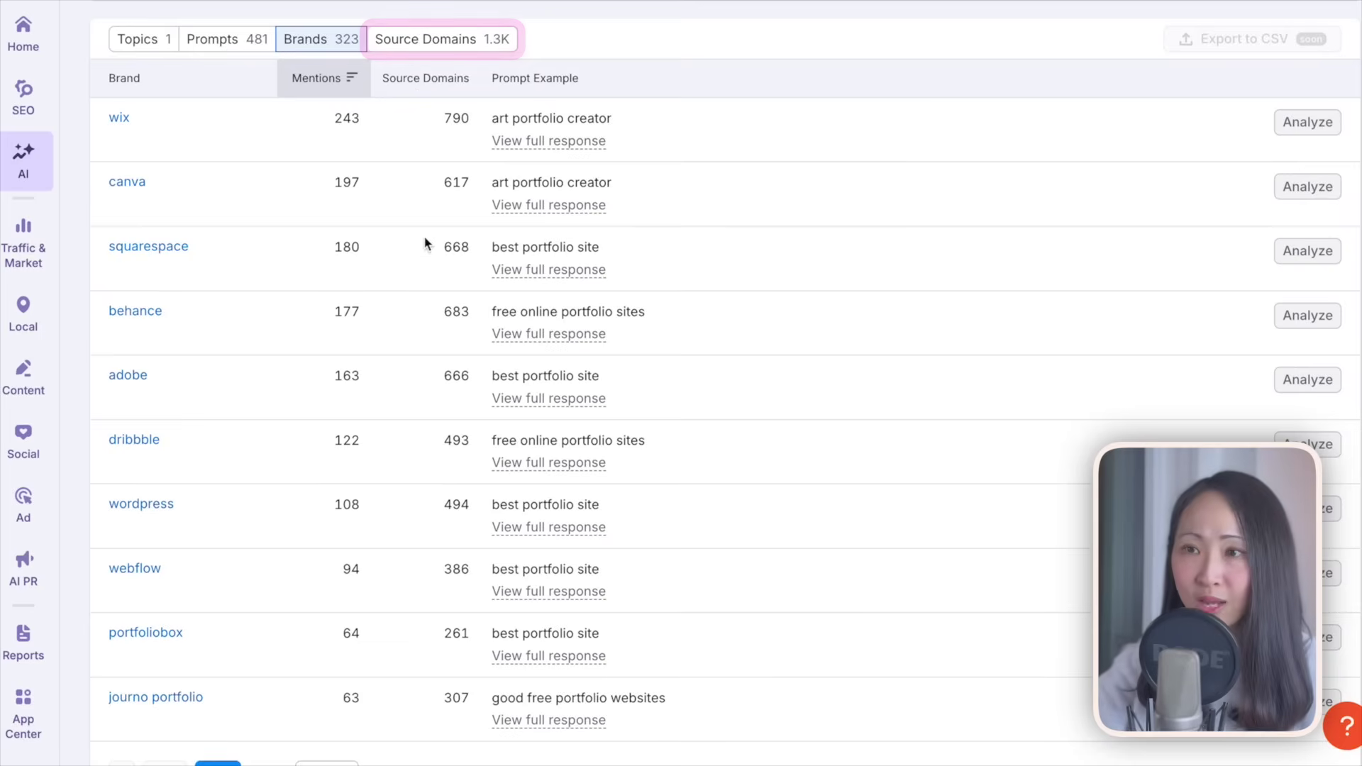
pyautogui.click(426, 42)
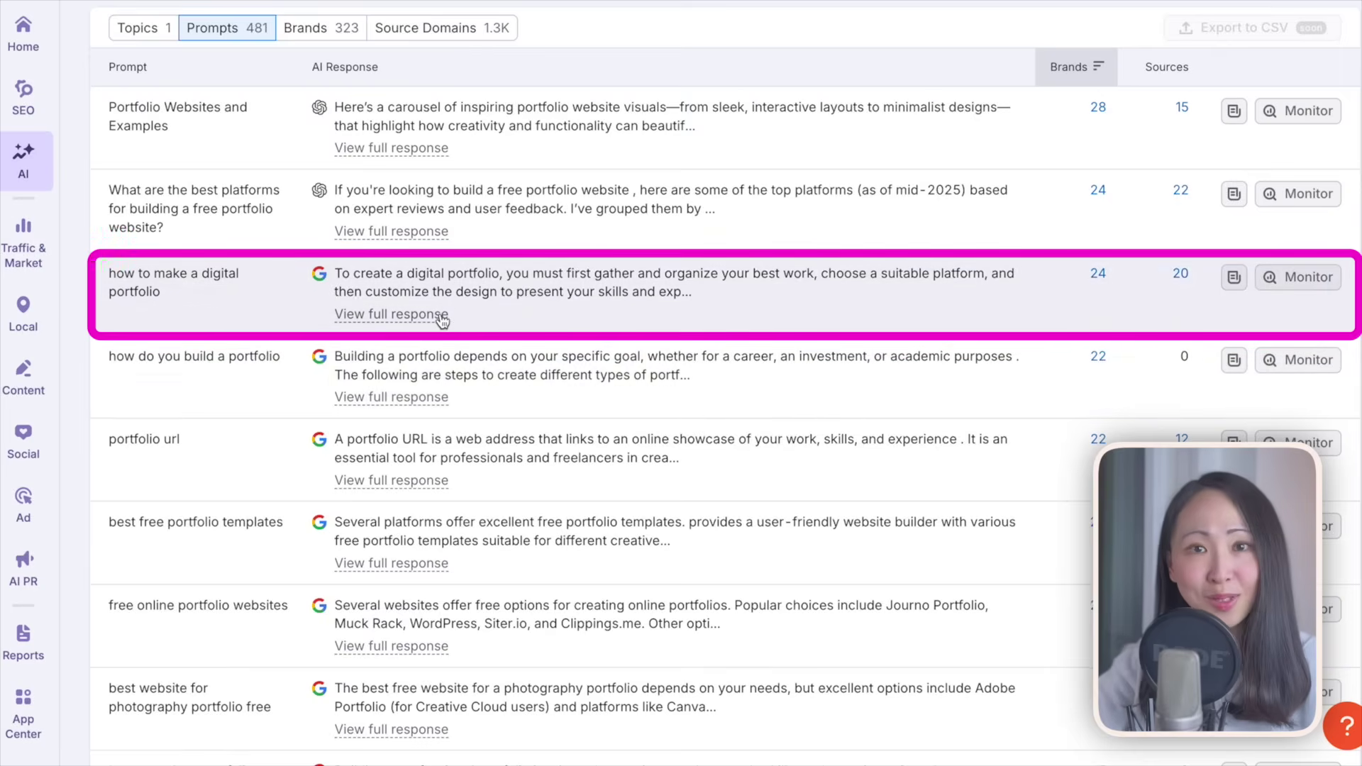
pyautogui.click(437, 315)
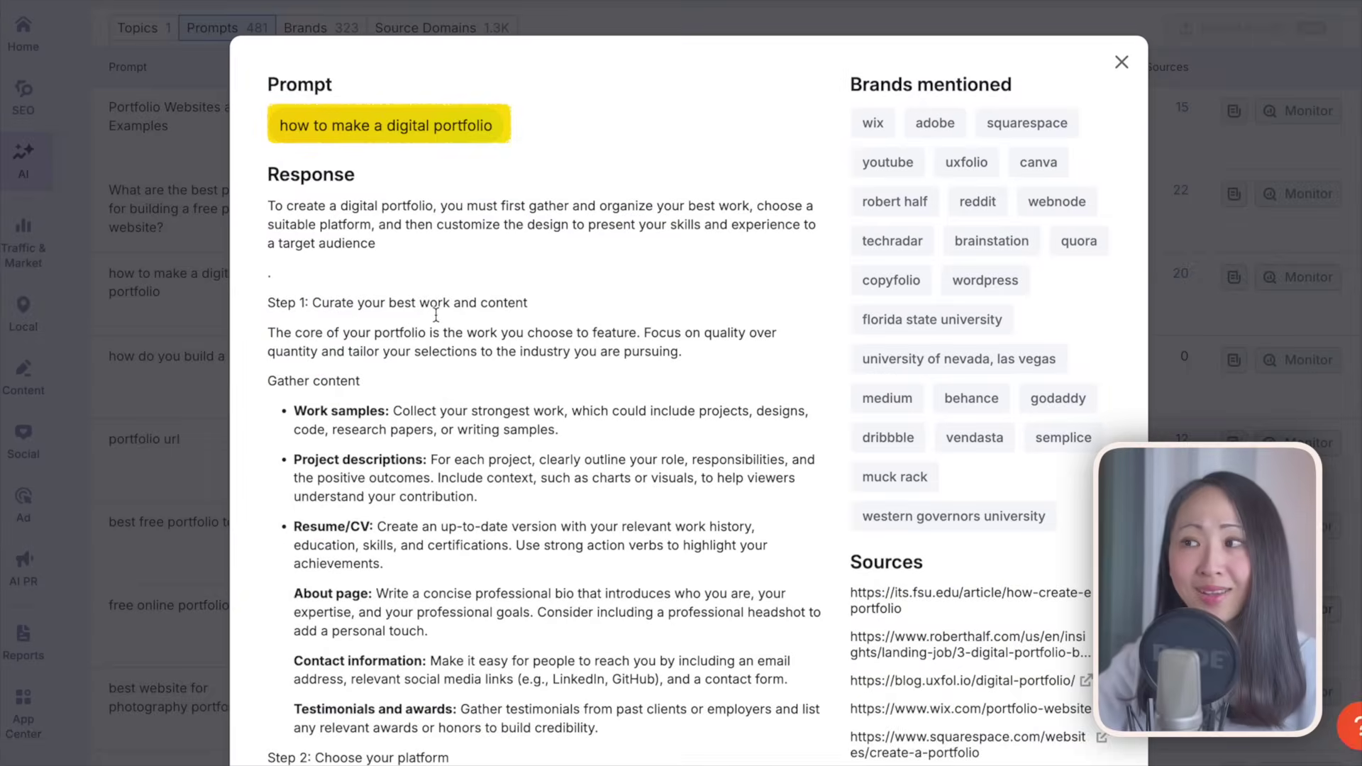
pyautogui.scroll(-10, 435, 315)
pyautogui.moveTo(1064, 667); pyautogui.dragTo(860, 107)
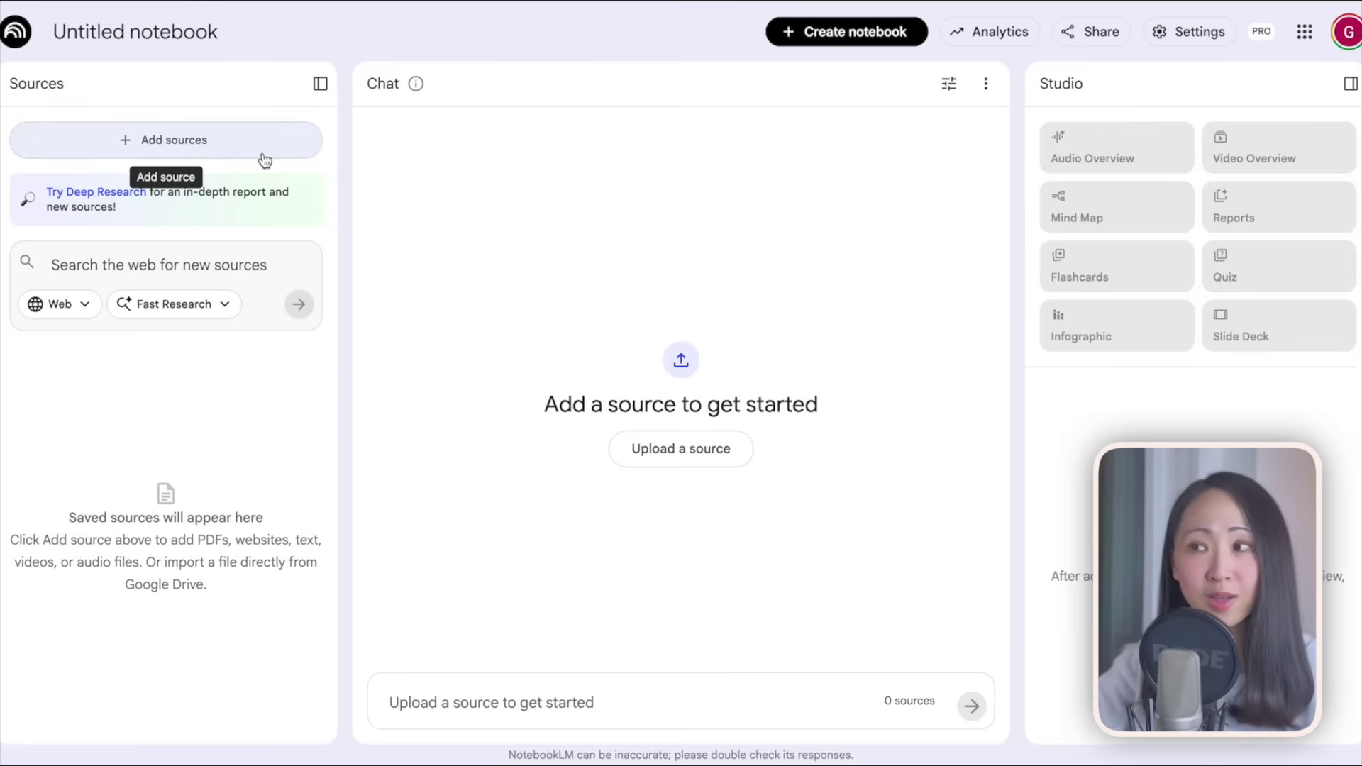
# Step: Add the copied sources to the new notebook and paste the blog-instructions prompt into chat
pyautogui.click(262, 153)
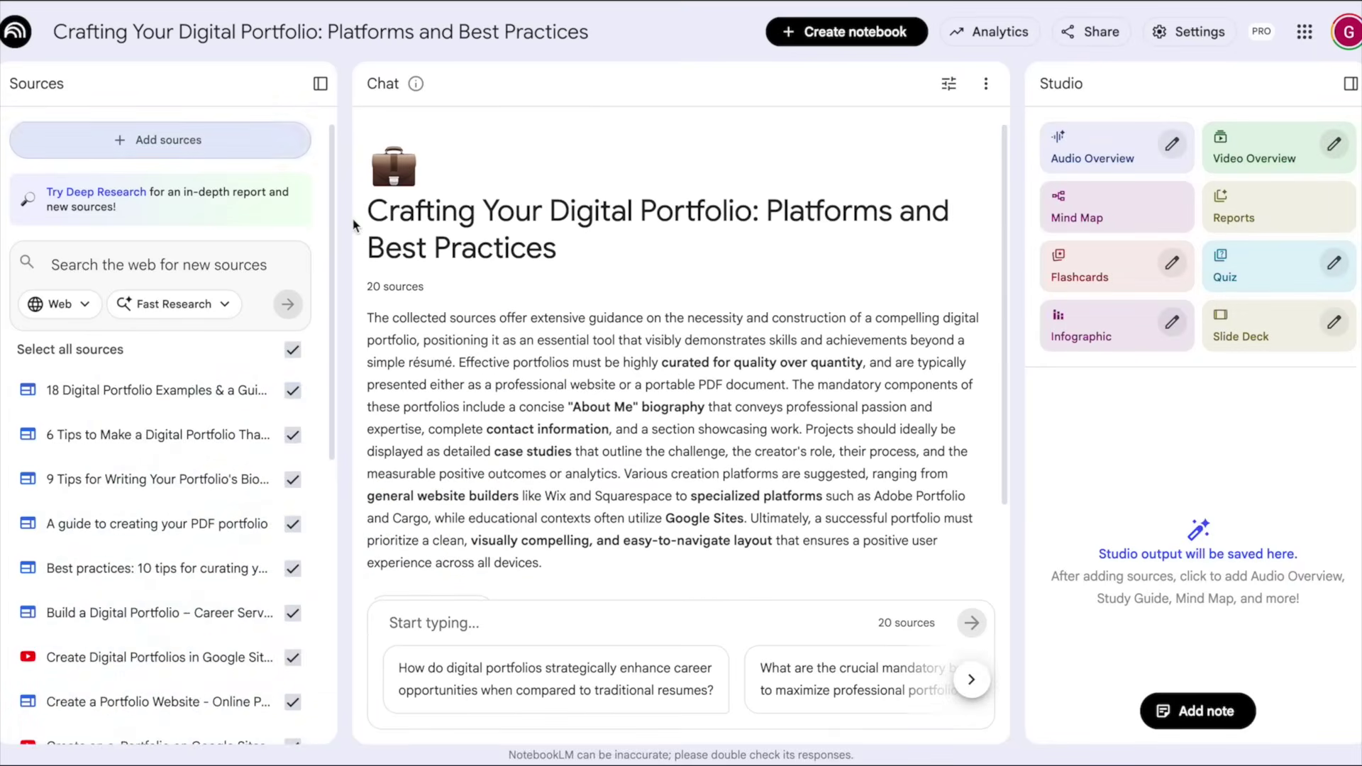
pyautogui.click(577, 622)
pyautogui.write('Analyze these competitor sources ranking for "how to make a digital portfolio" in AI search.  Generate custom instructions I can use in NotebookLM\'s Custom Report feature to create LLM-optimized blog content on this topic.  The instructions should ensure the output includes: - Clear structure with headers and subheadings - FAQ section - Bullet points and lists - Key statistics or data points - Table of contents - Conversational language - Semantic keyword coverage  Title: "How to Make a Digital Portfolio"  Make sure the generated blog content does not include any citations.')
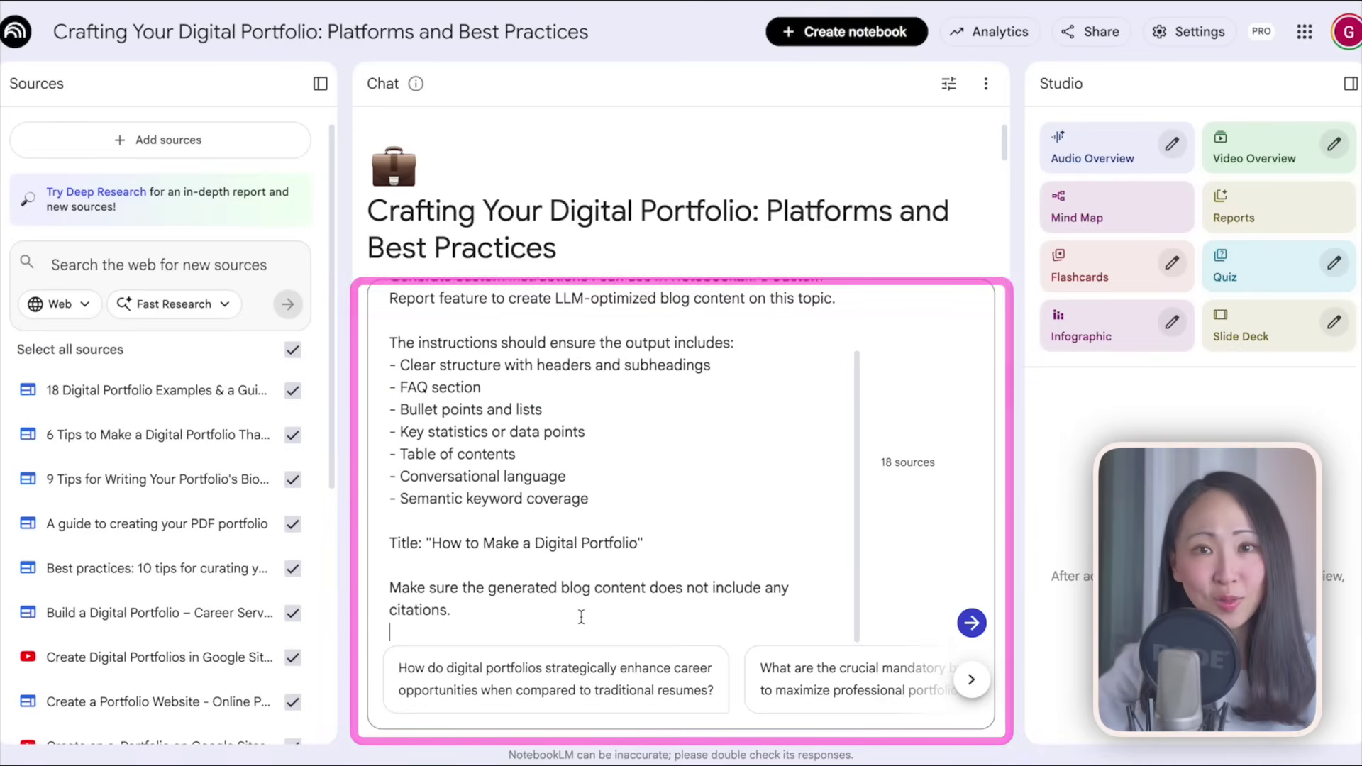
# Step: Submit the prompt and read through the generated LLM-optimized blog-post instructions
pyautogui.scroll(2, 789, 432)
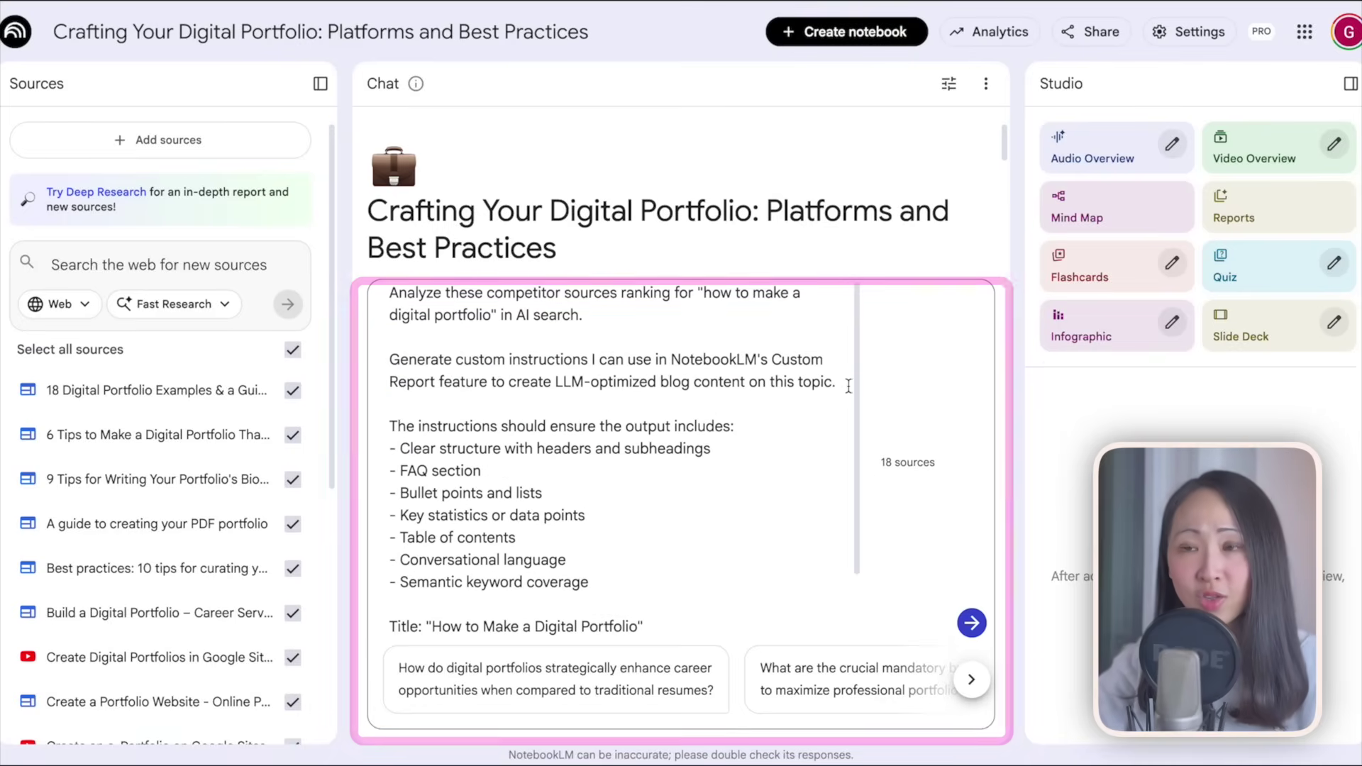
pyautogui.press('Return')
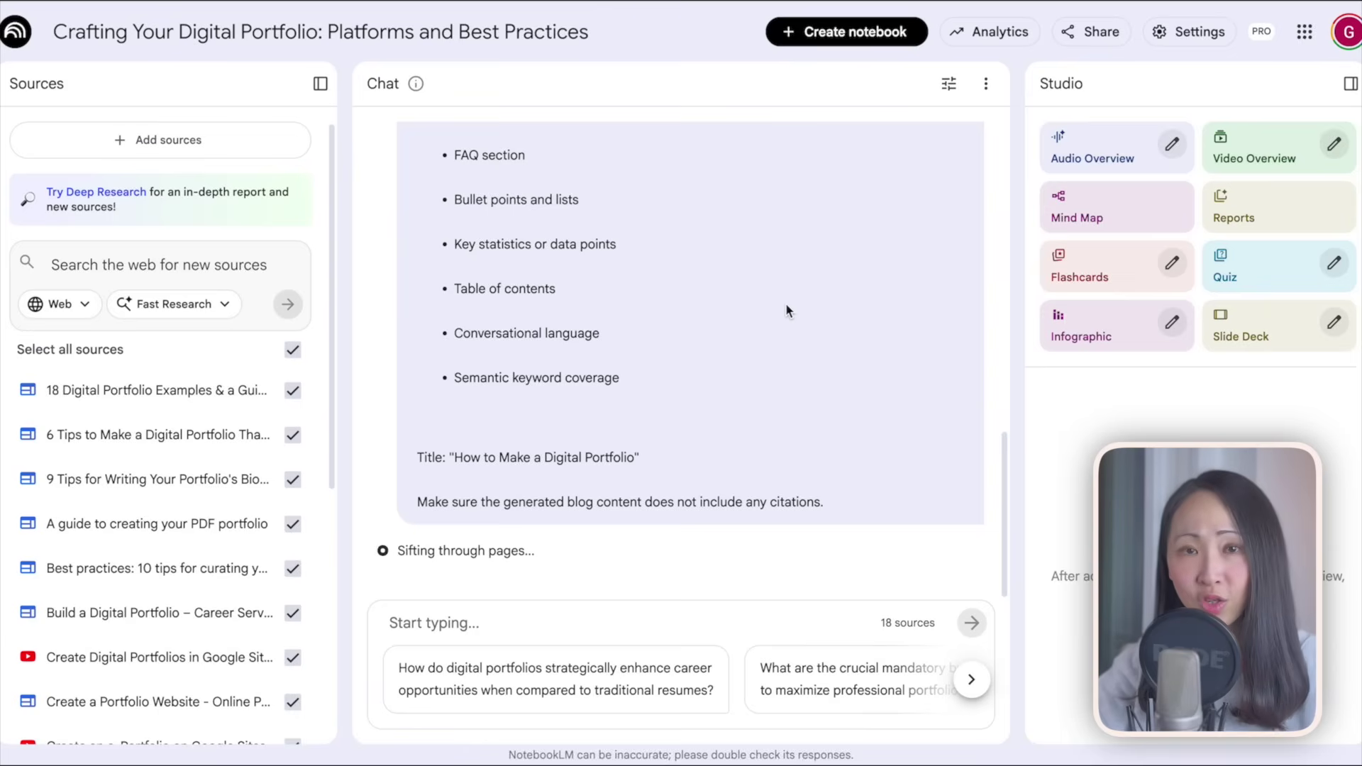
pyautogui.moveTo(1005, 243); pyautogui.dragTo(1005, 578)
pyautogui.moveTo(571, 527); pyautogui.dragTo(381, 389)
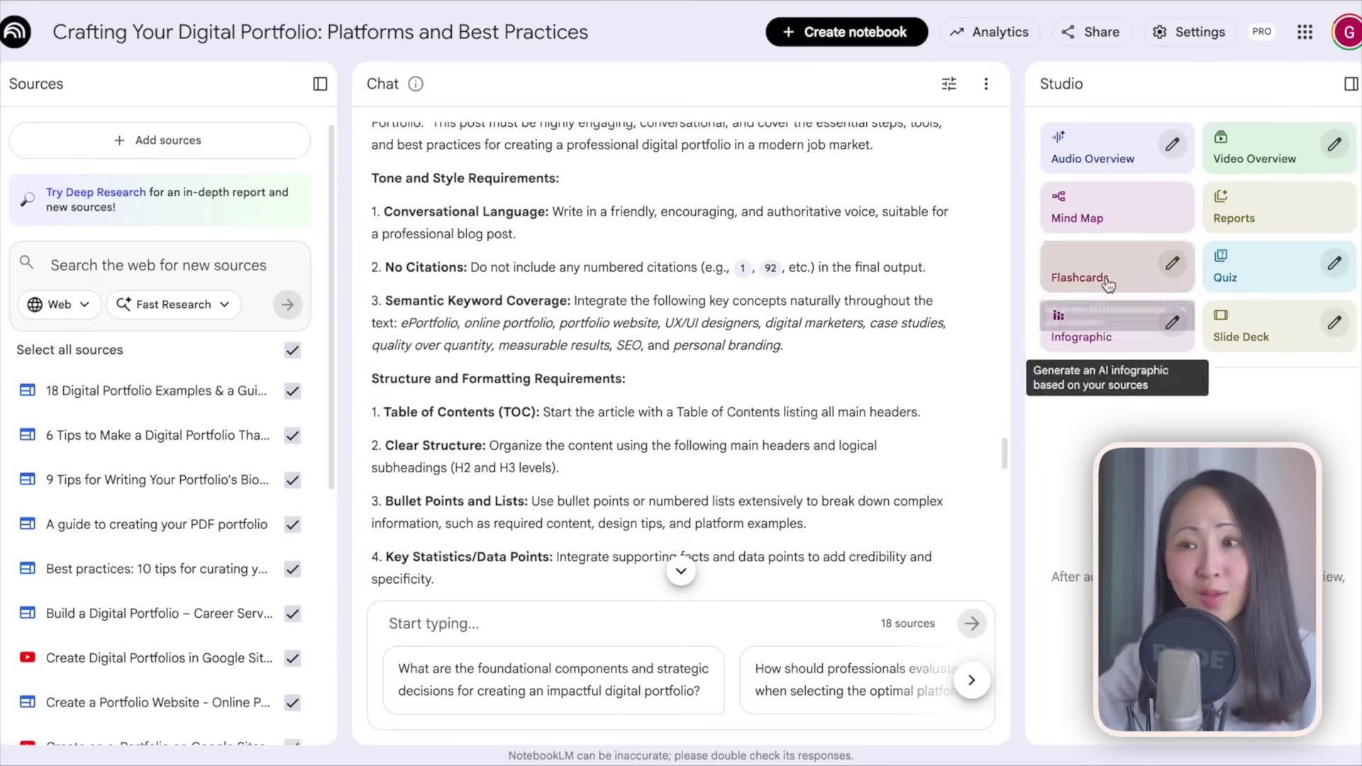
# Step: Generate a Blog Post report, replacing the default description with the custom instructions
pyautogui.click(1226, 213)
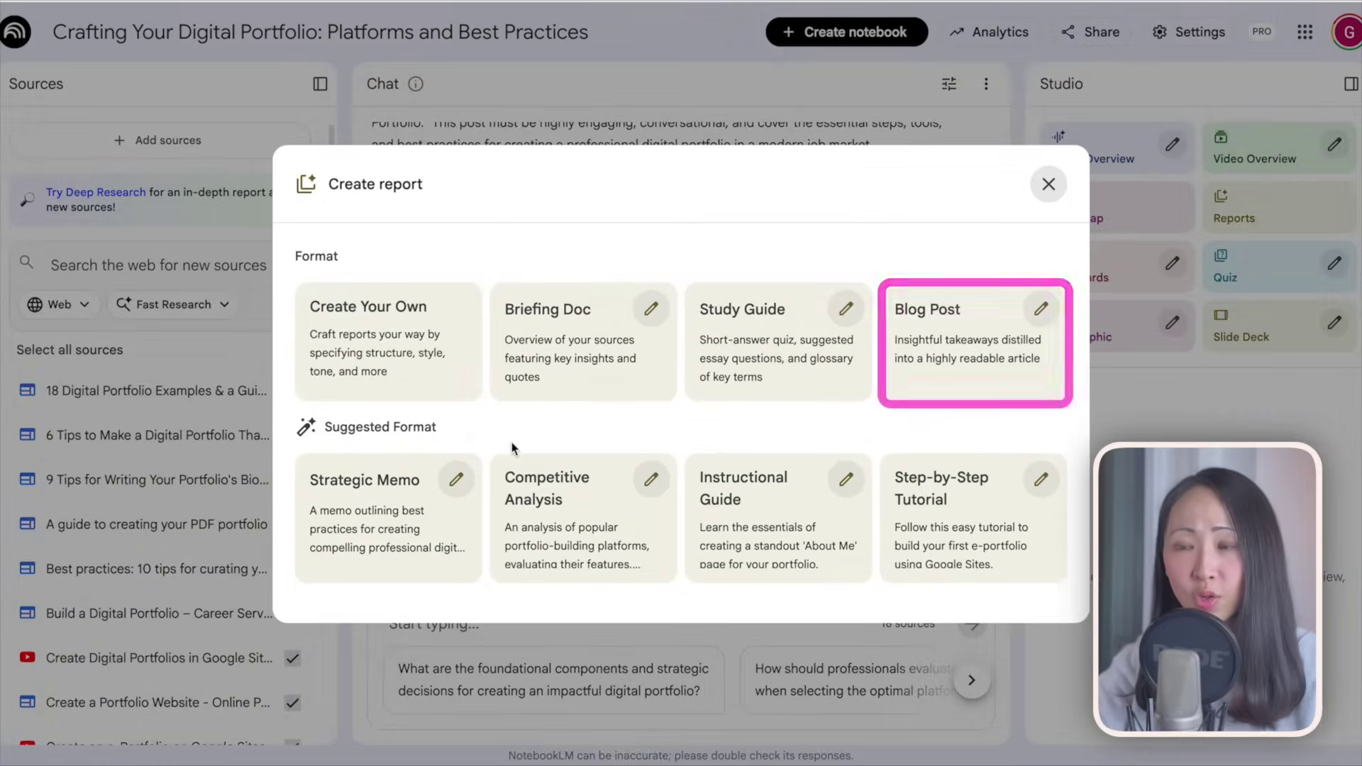
pyautogui.click(1035, 321)
pyautogui.hotkey('ctrl', 'a')
pyautogui.hotkey('ctrl', 'v')
pyautogui.scroll(15, 827, 542)
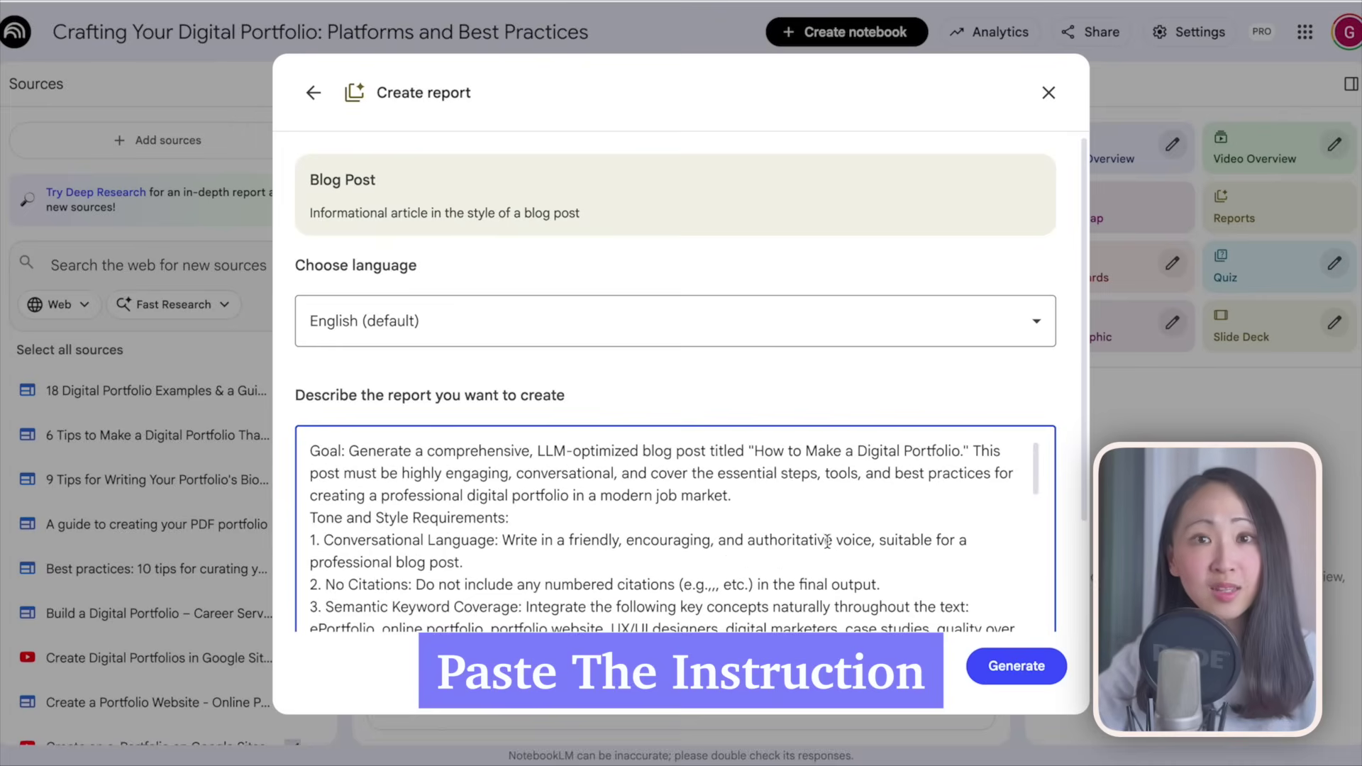
pyautogui.click(1045, 683)
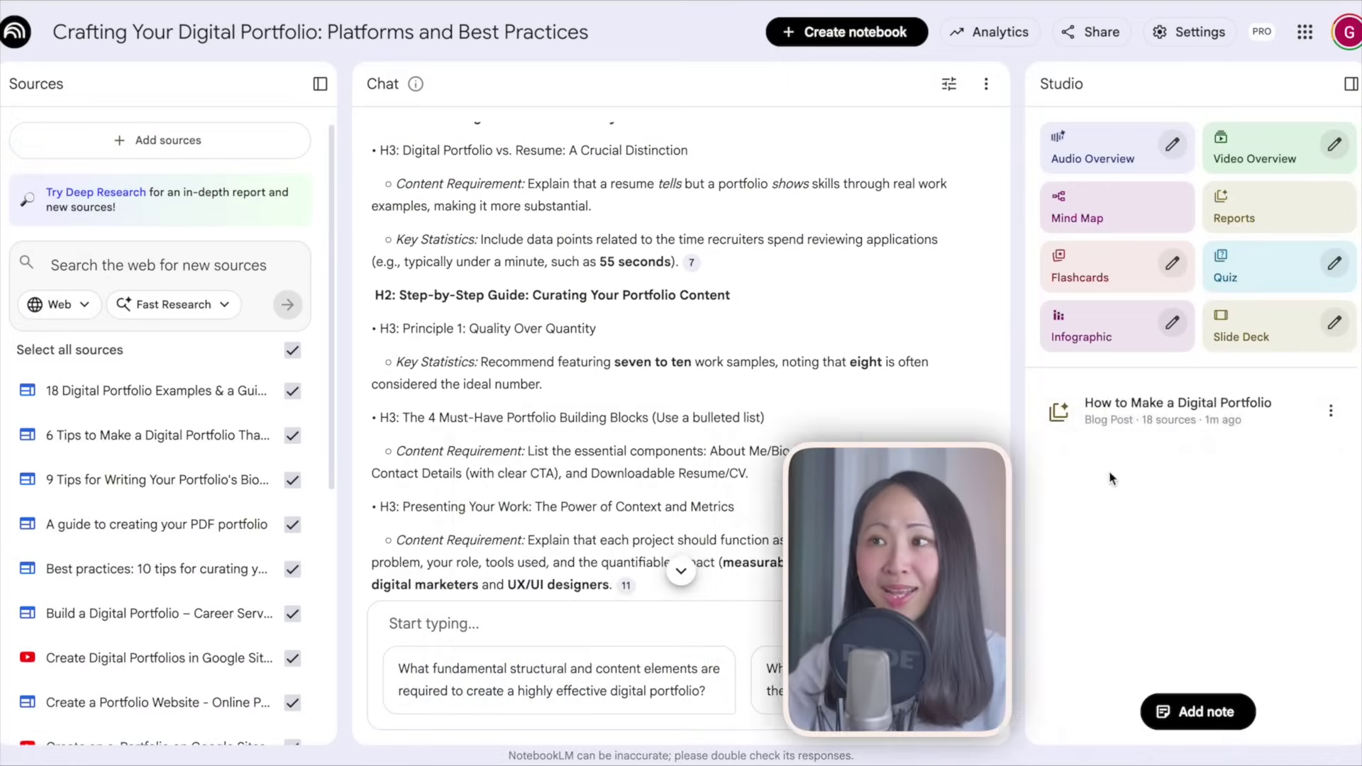
# Step: Open the 'How to Make a Digital Portfolio' report and read through it
pyautogui.click(1171, 398)
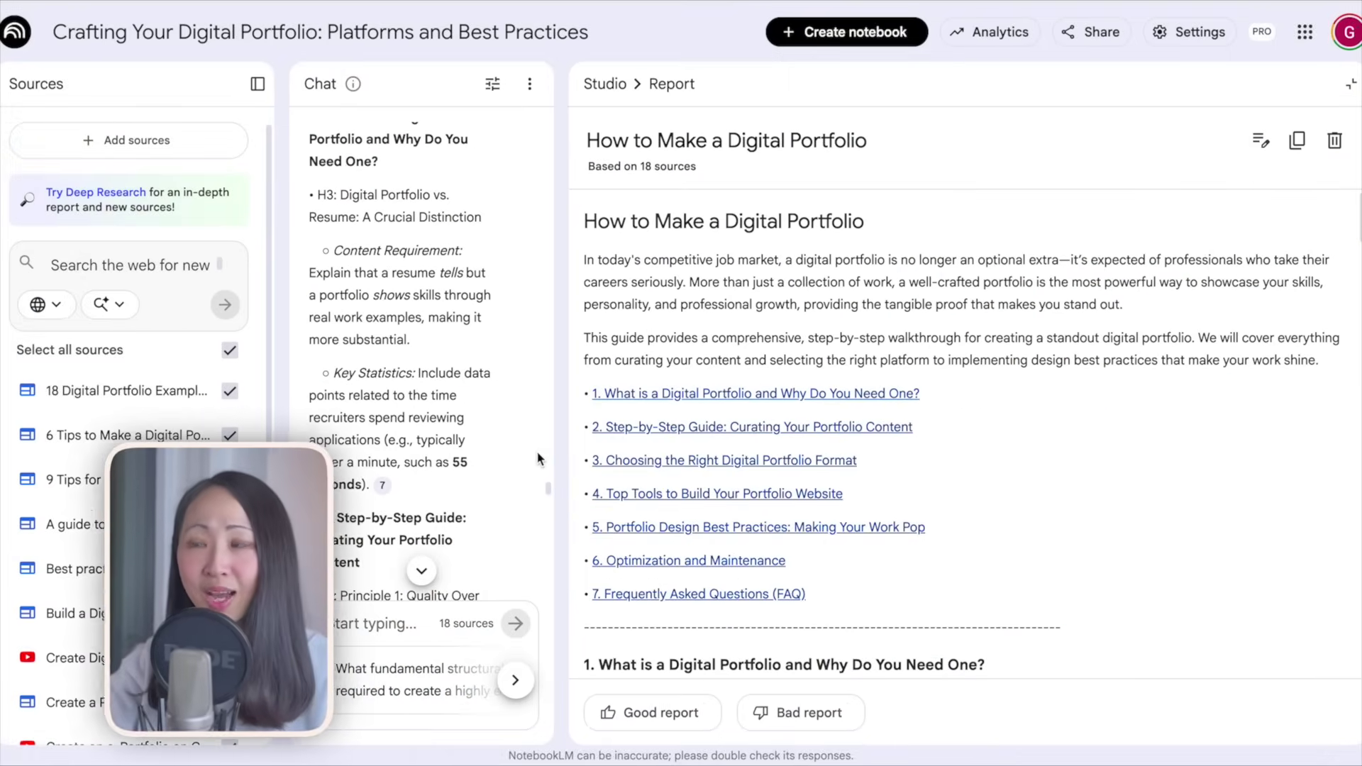
pyautogui.scroll(-5, 958, 425)
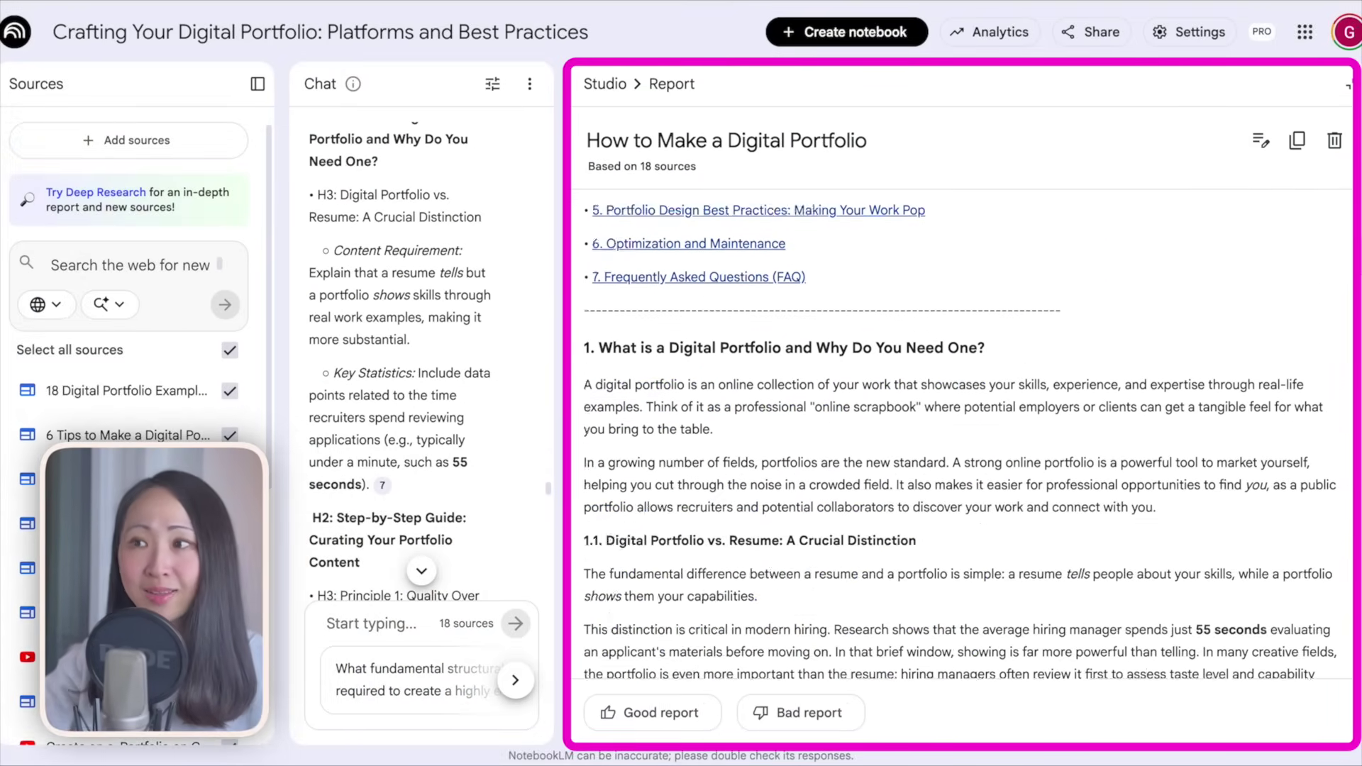
pyautogui.scroll(-15, 958, 426)
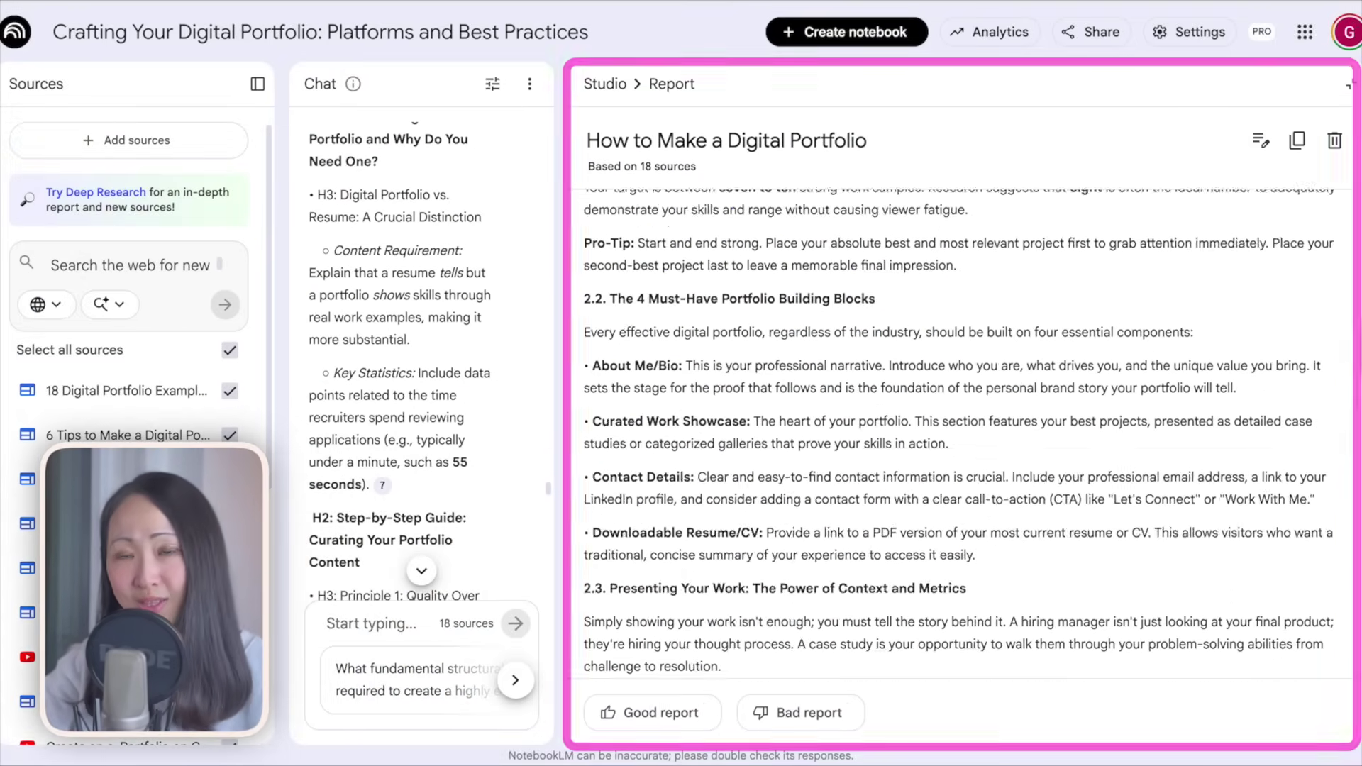
pyautogui.scroll(-15, 965, 426)
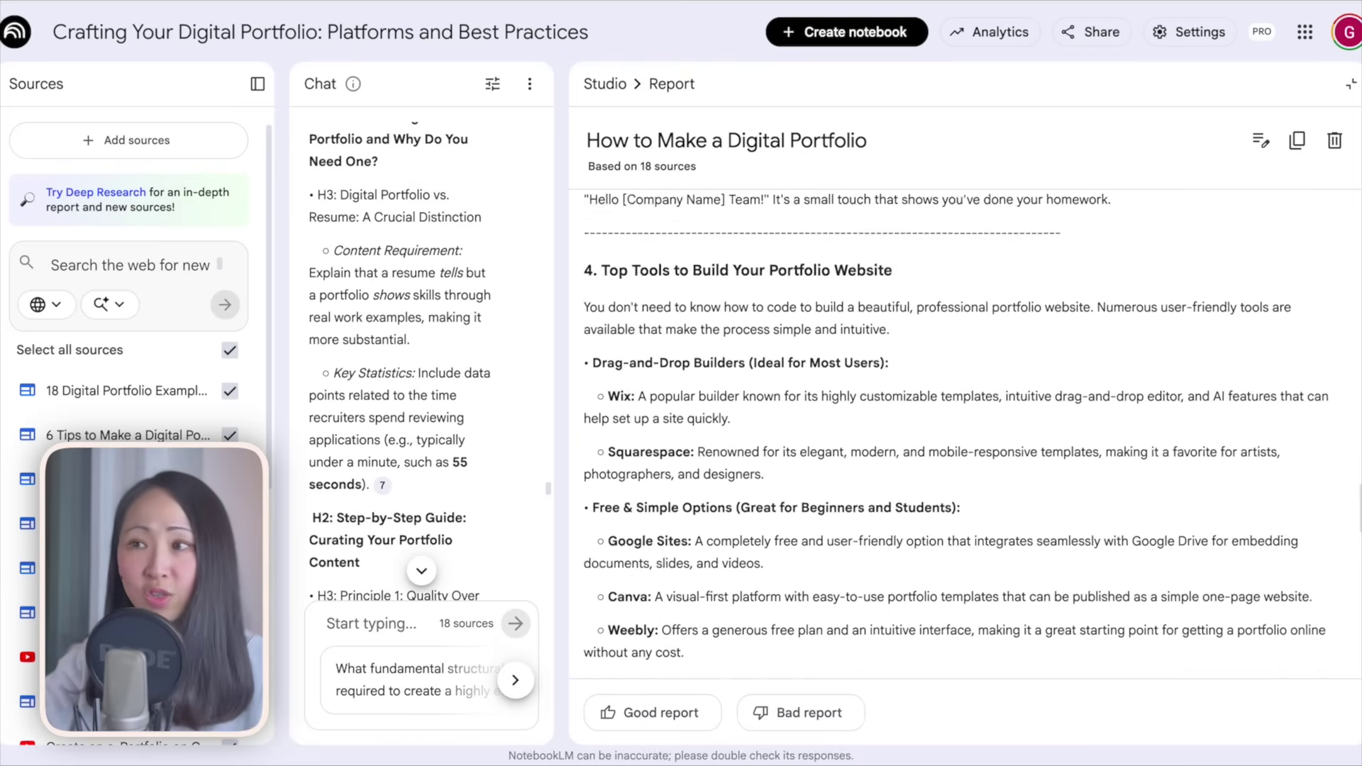
pyautogui.scroll(-15, 966, 426)
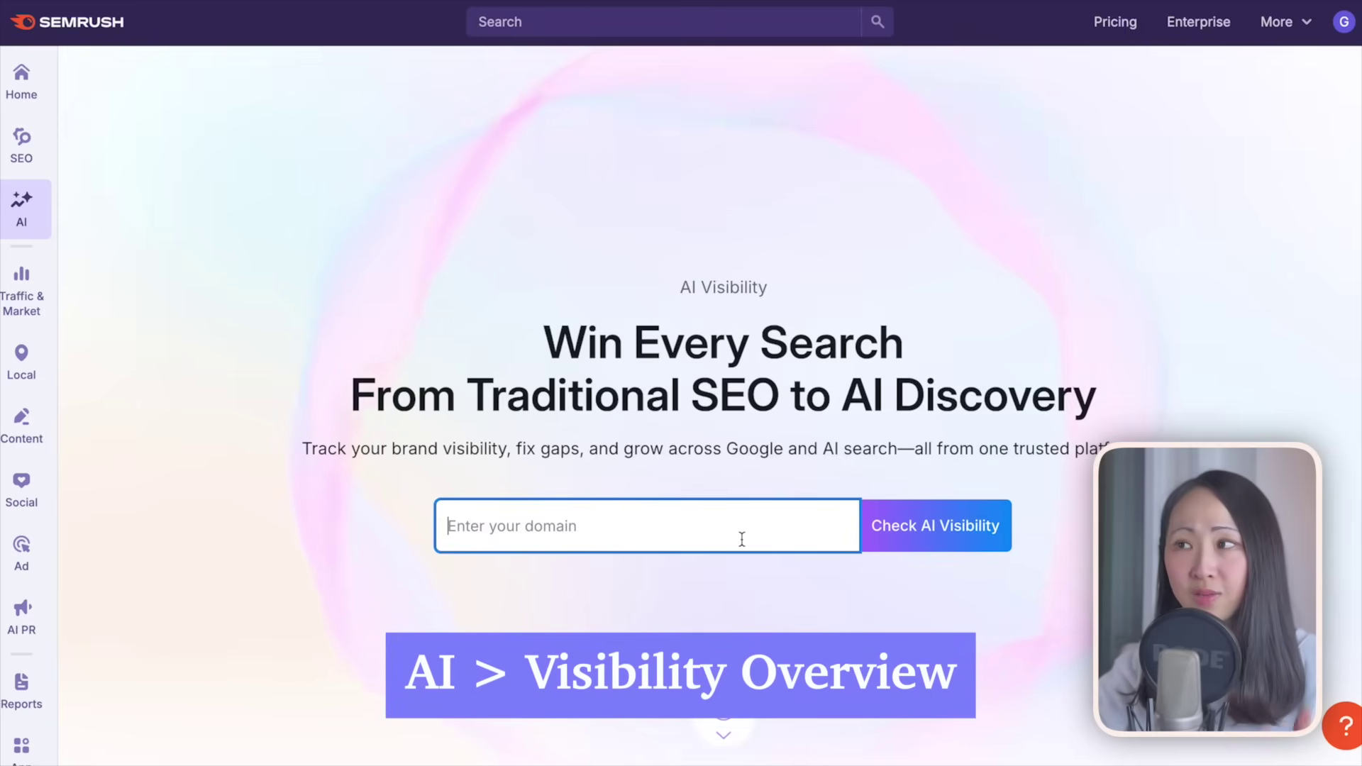
# Step: Run the AI Visibility check for typedream.com and view the AI platform filter options
pyautogui.write('typedream.com')
pyautogui.click(967, 551)
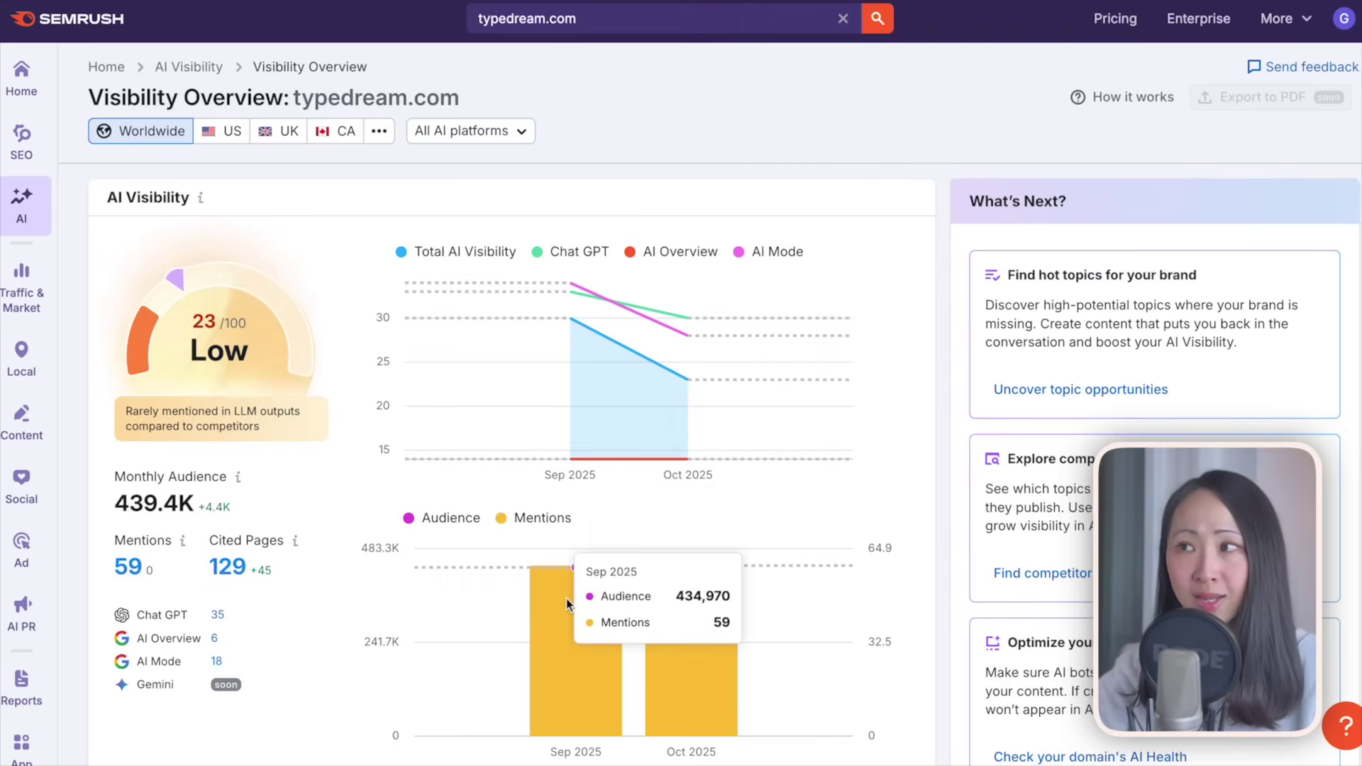
pyautogui.click(510, 135)
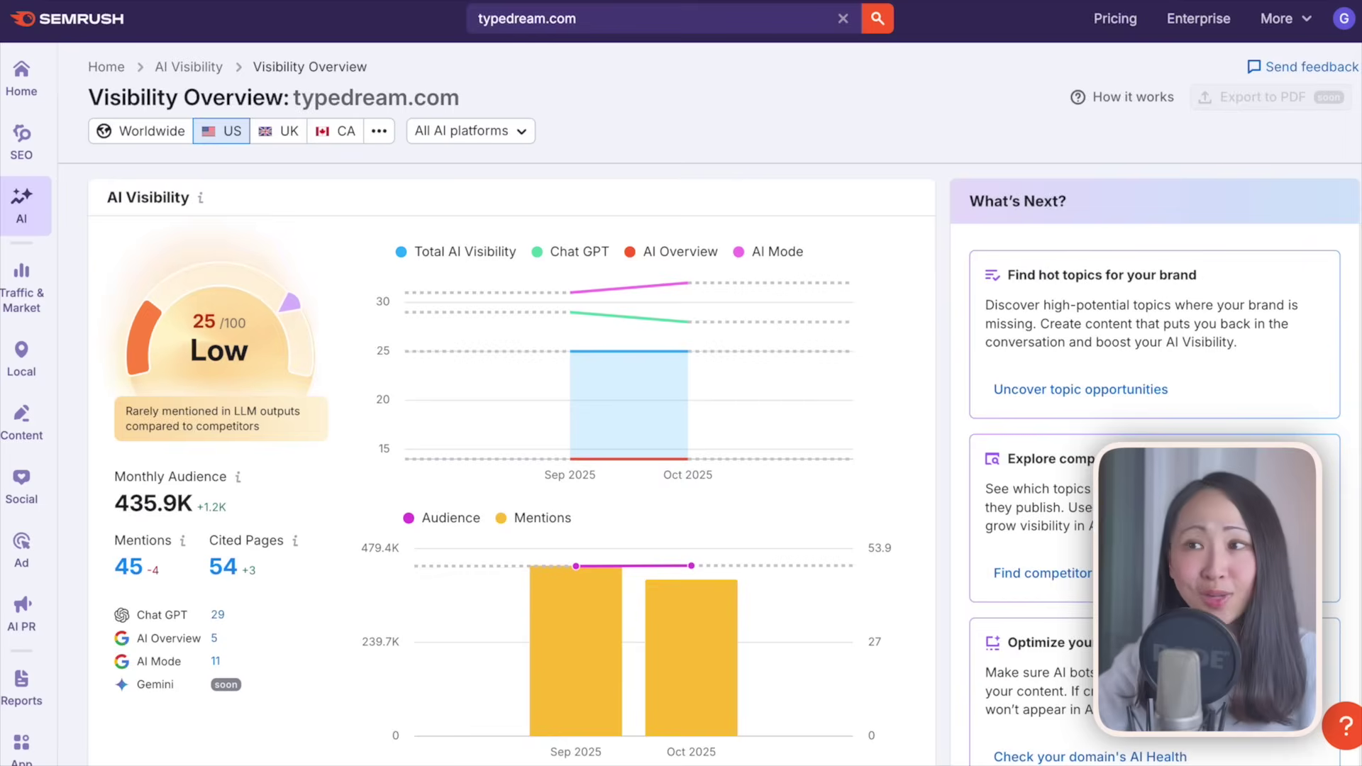
# Step: Expand the Codeless Website Builders topic and read a prompt's full AI response
pyautogui.scroll(-13, 681, 425)
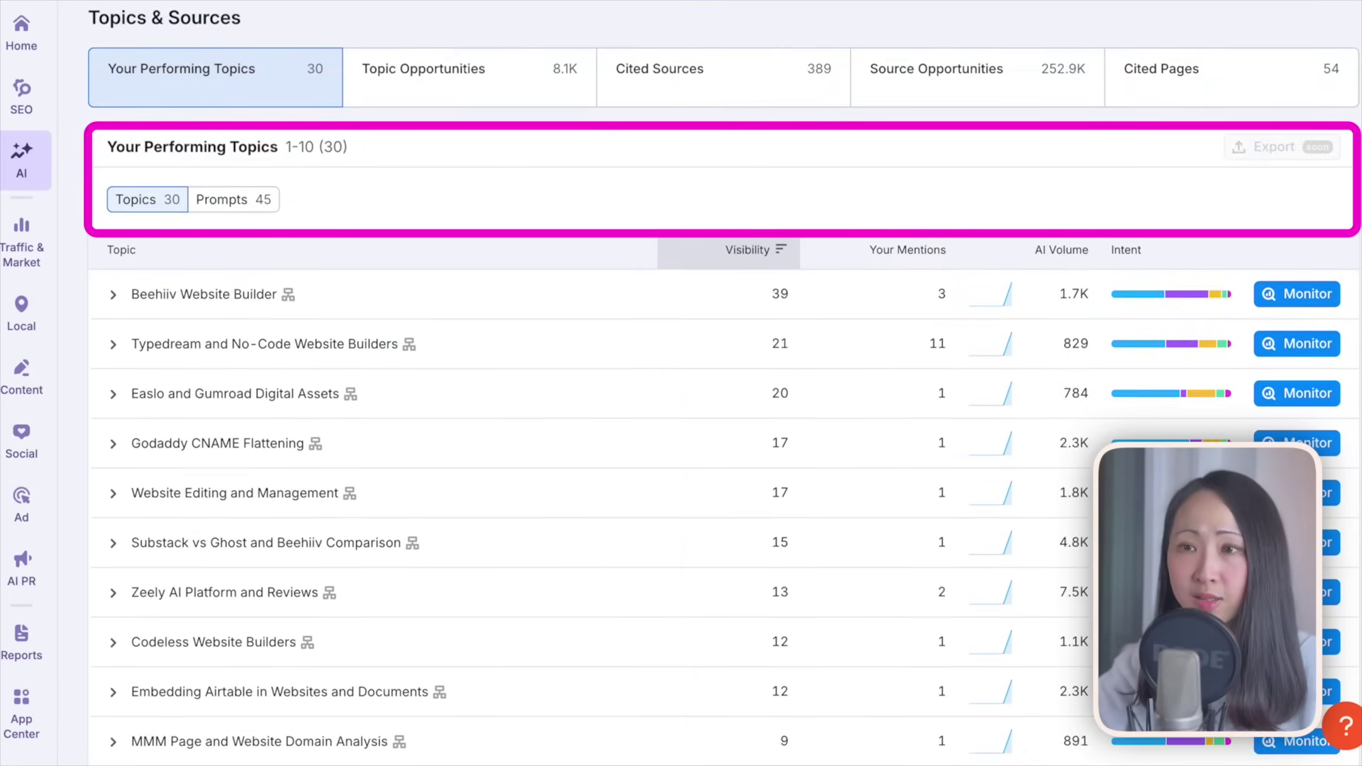
pyautogui.scroll(-2, 110, 539)
pyautogui.click(112, 529)
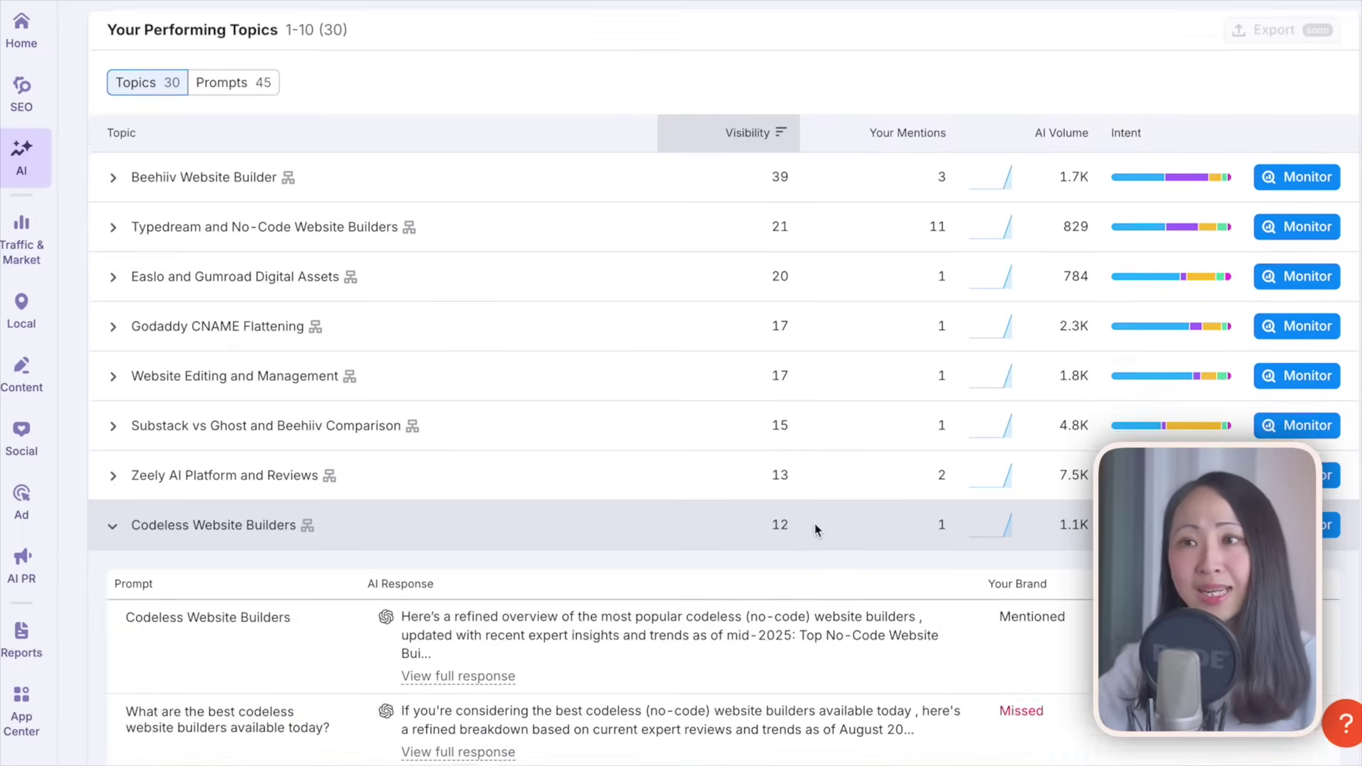
pyautogui.scroll(-4, 802, 539)
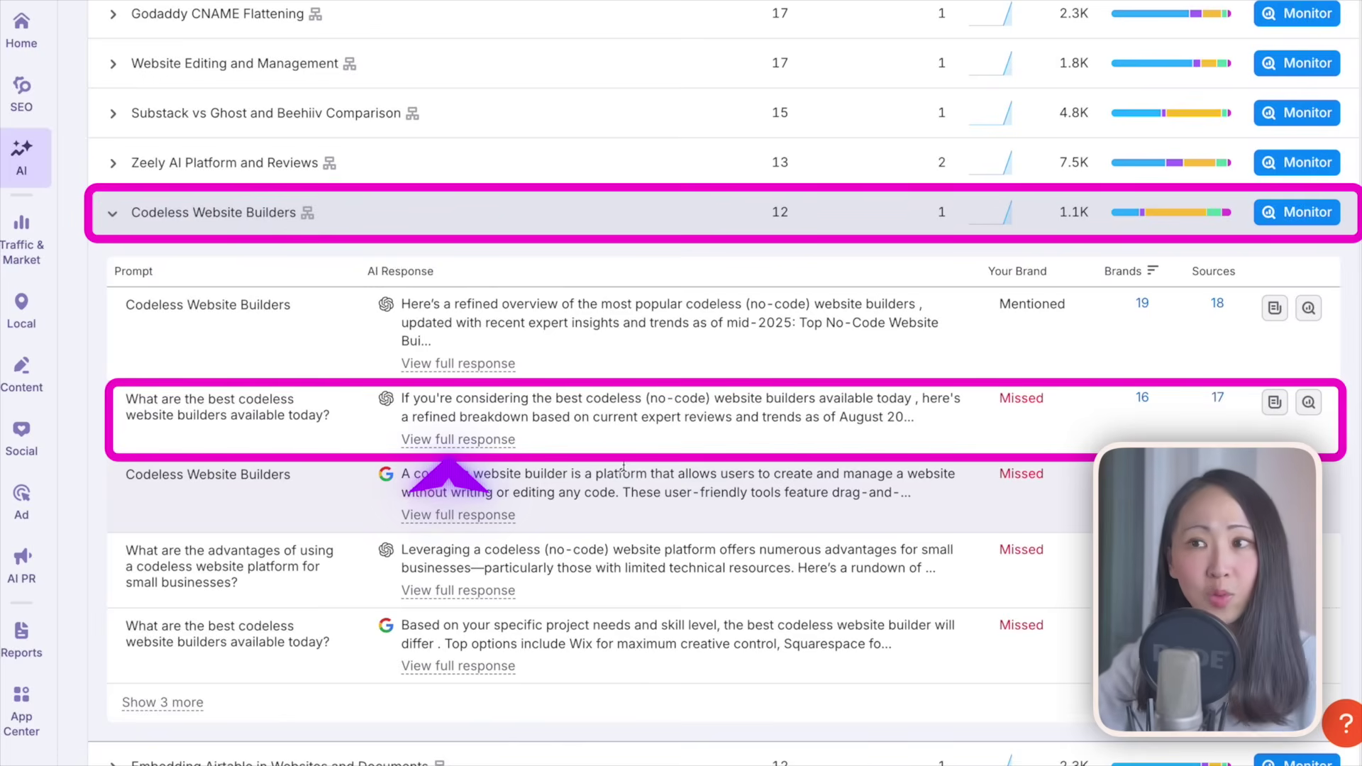
pyautogui.click(468, 440)
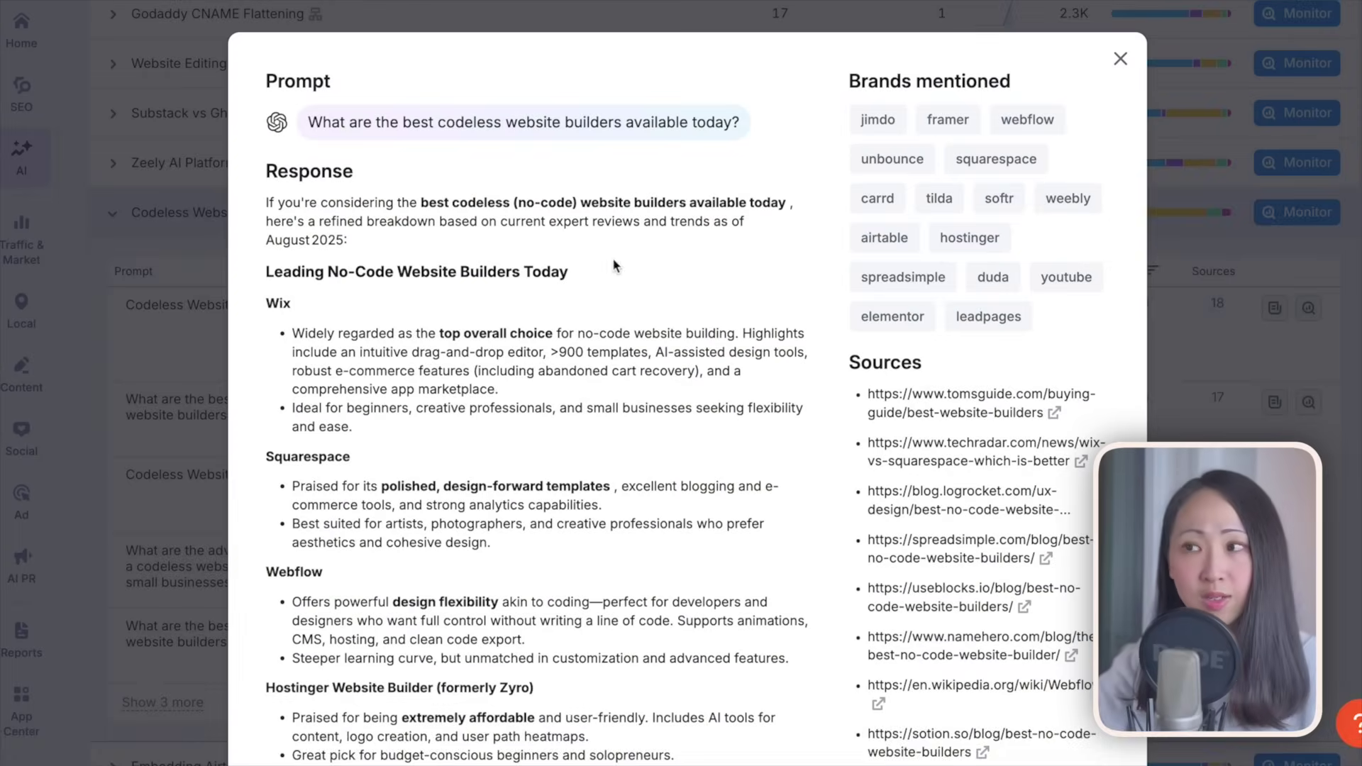
pyautogui.scroll(-7, 1031, 530)
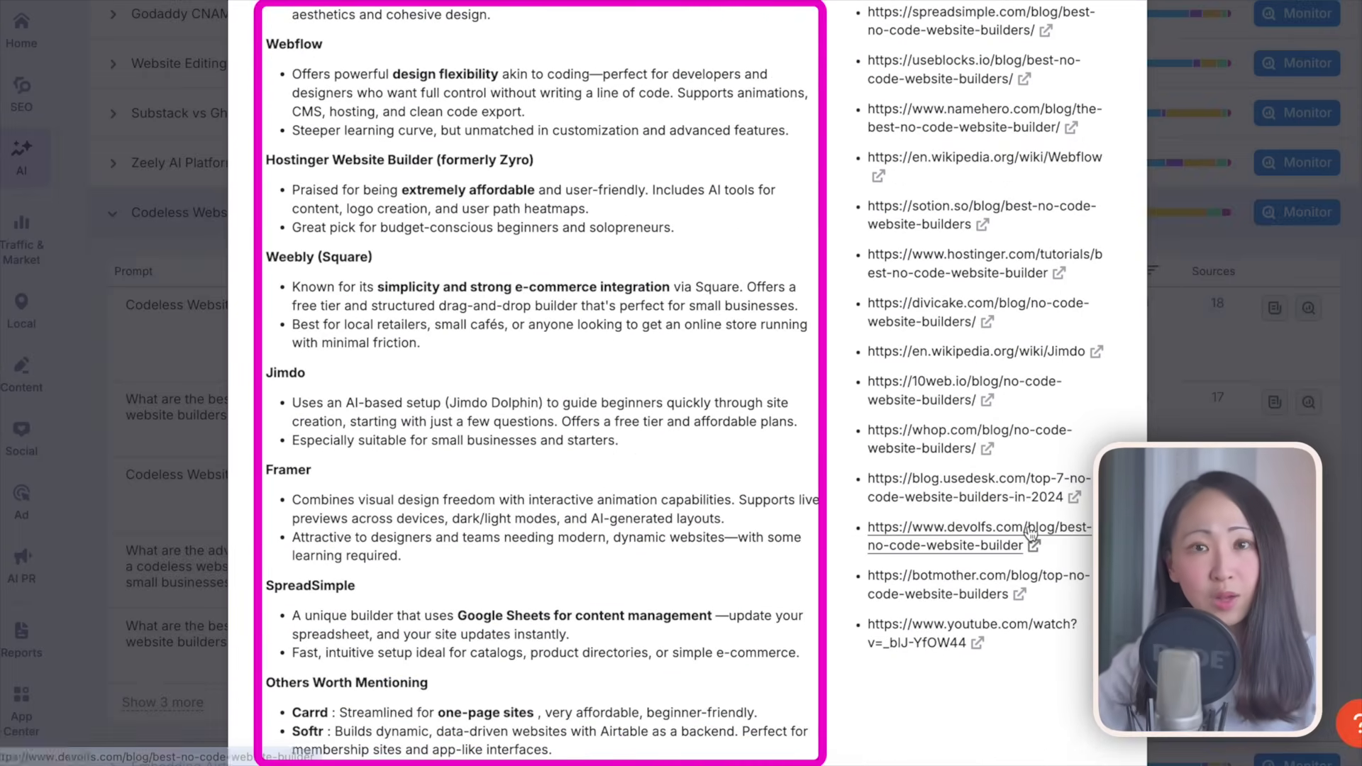
pyautogui.scroll(-10, 765, 537)
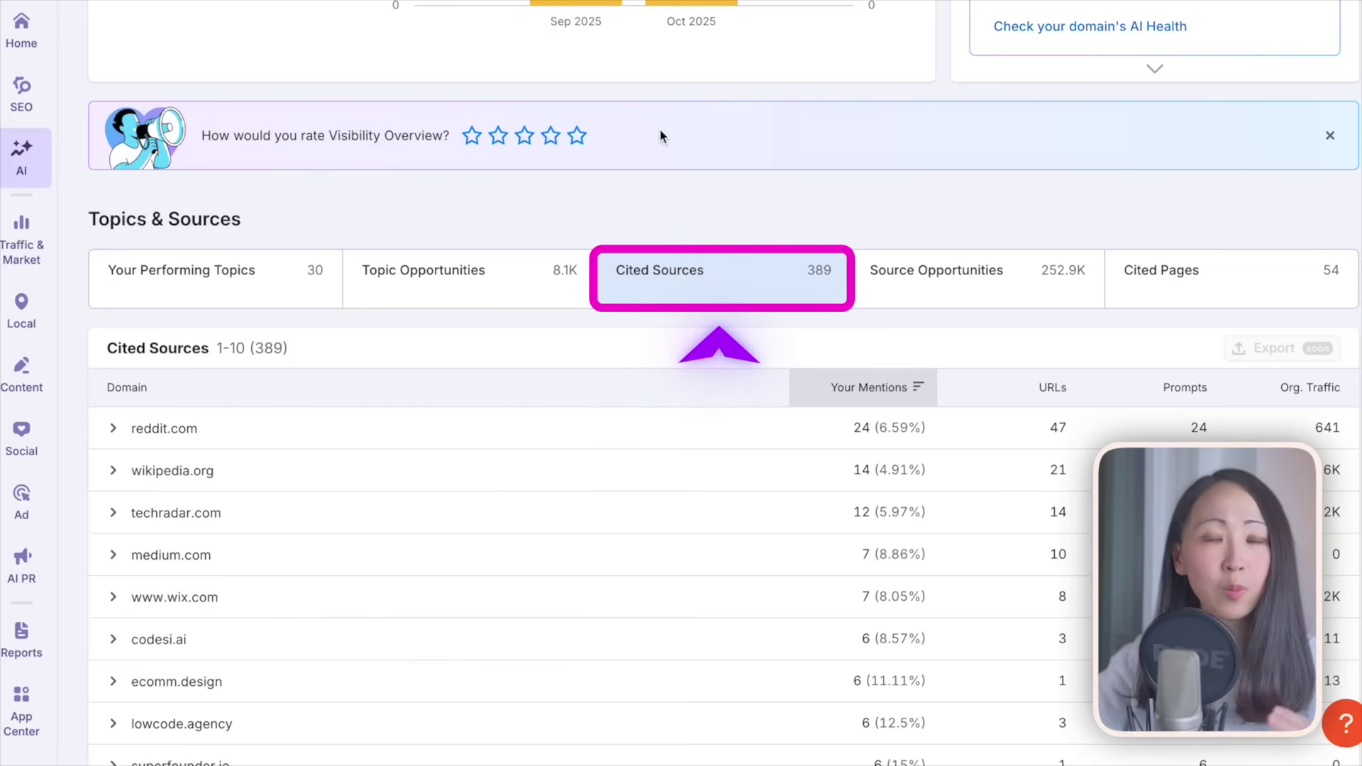
# Step: Show typedream.com's Source Opportunities and look through the listed domains
pyautogui.click(936, 277)
pyautogui.scroll(-2, 735, 557)
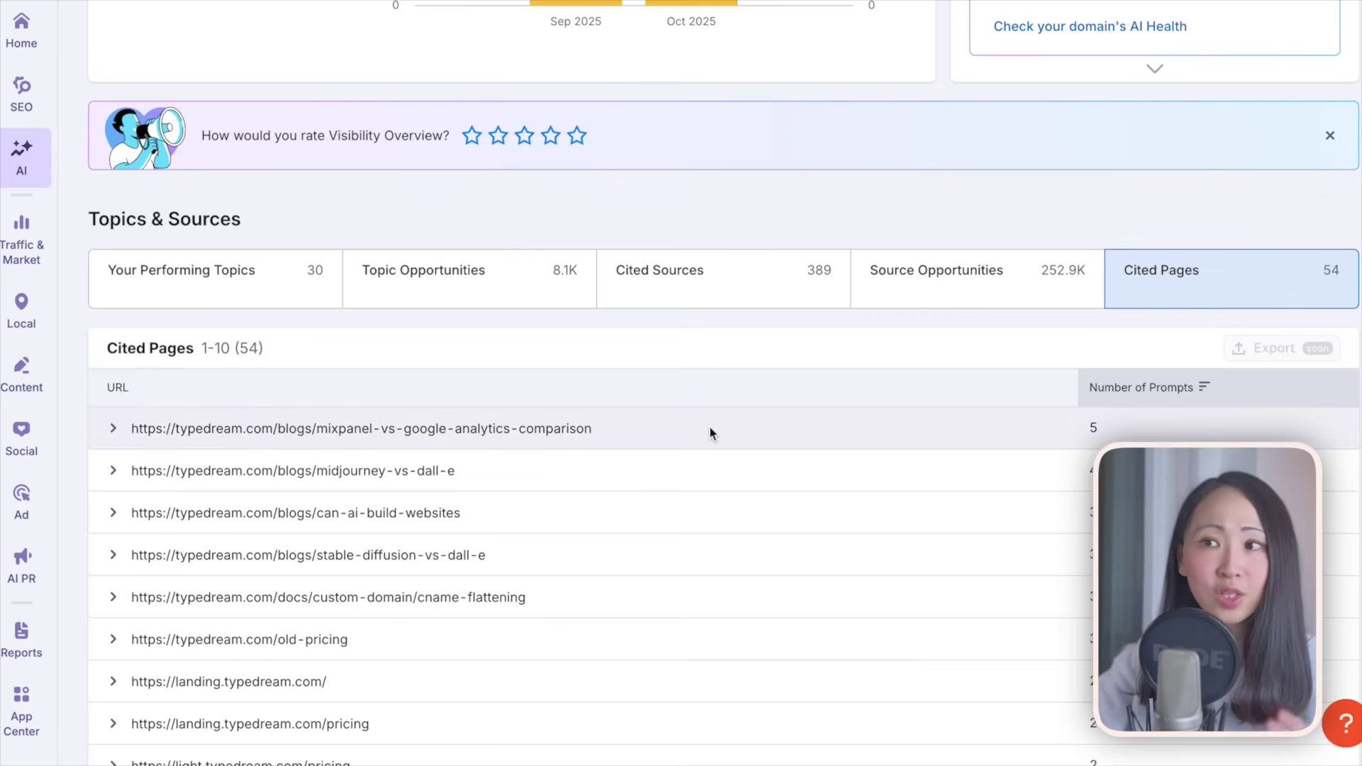
pyautogui.scroll(-1, 712, 432)
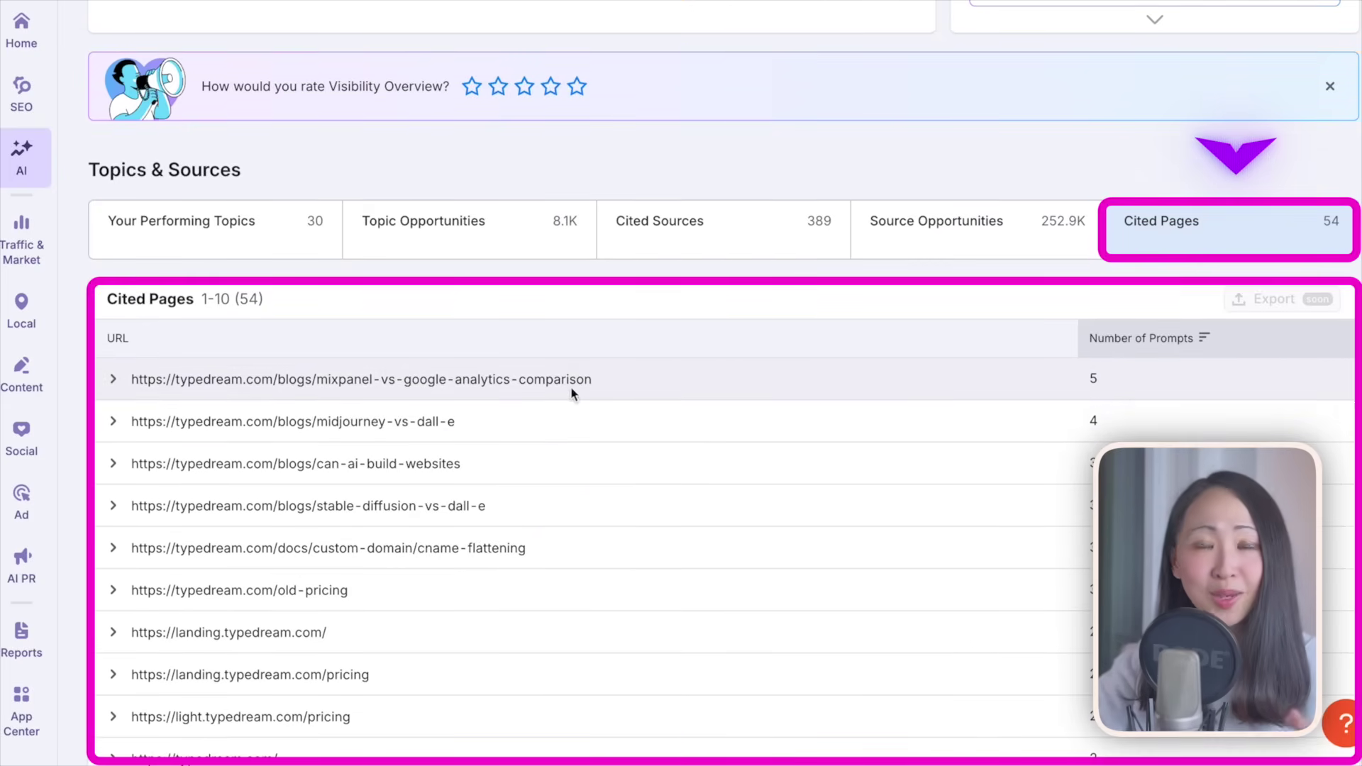
pyautogui.scroll(-1, 730, 386)
# Step: Expand the Mixpanel vs Google Analytics post's prompts and read the first full AI response
pyautogui.click(710, 365)
pyautogui.scroll(-2, 703, 426)
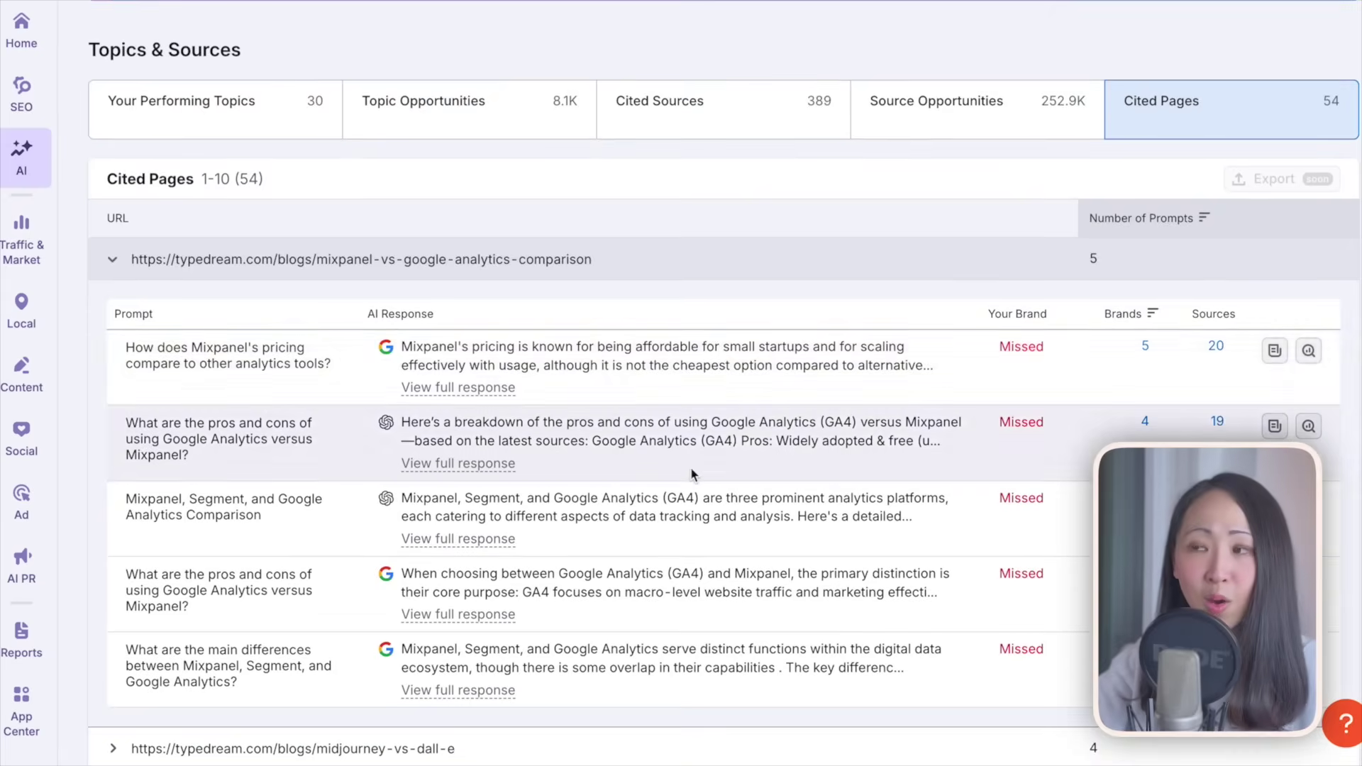
pyautogui.click(1215, 347)
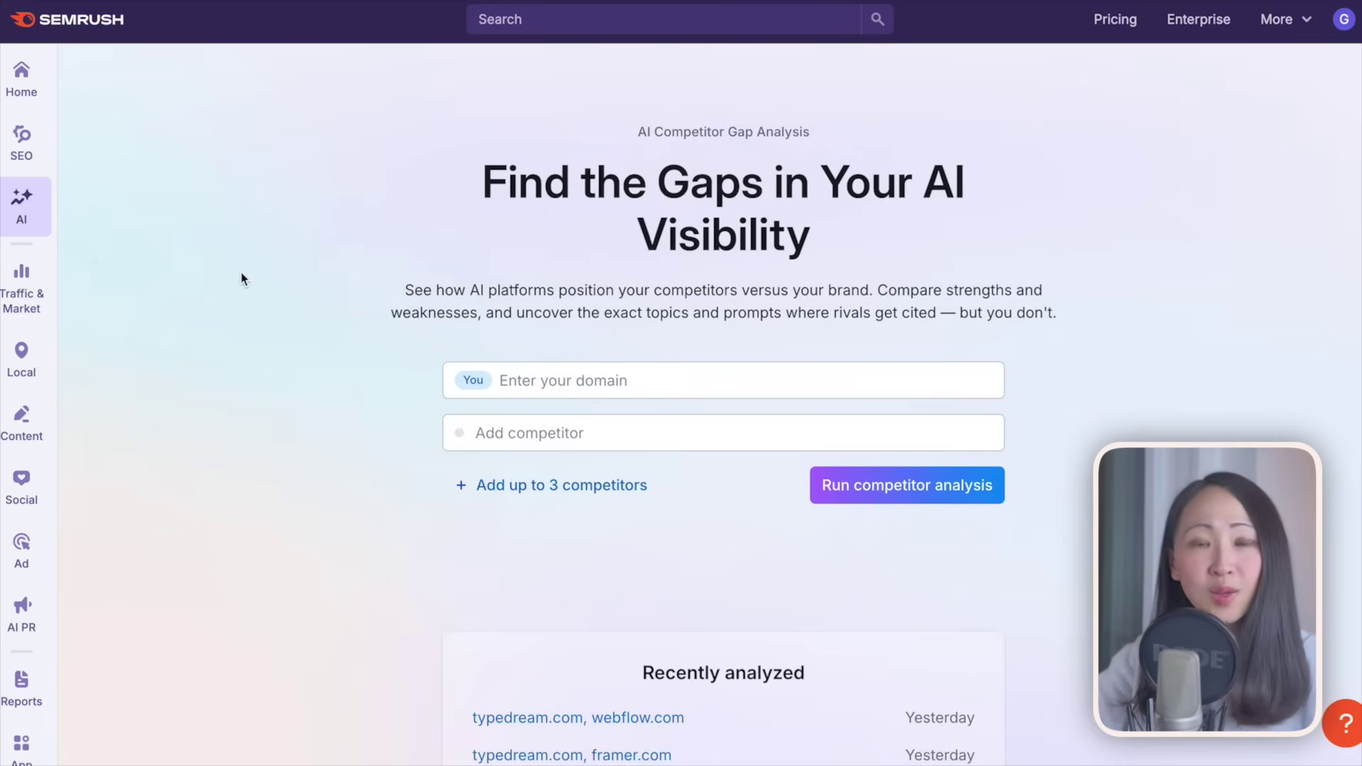
# Step: Run an AI competitor analysis of typedream.com against framer.com
pyautogui.click(713, 379)
pyautogui.write('typedream.com')
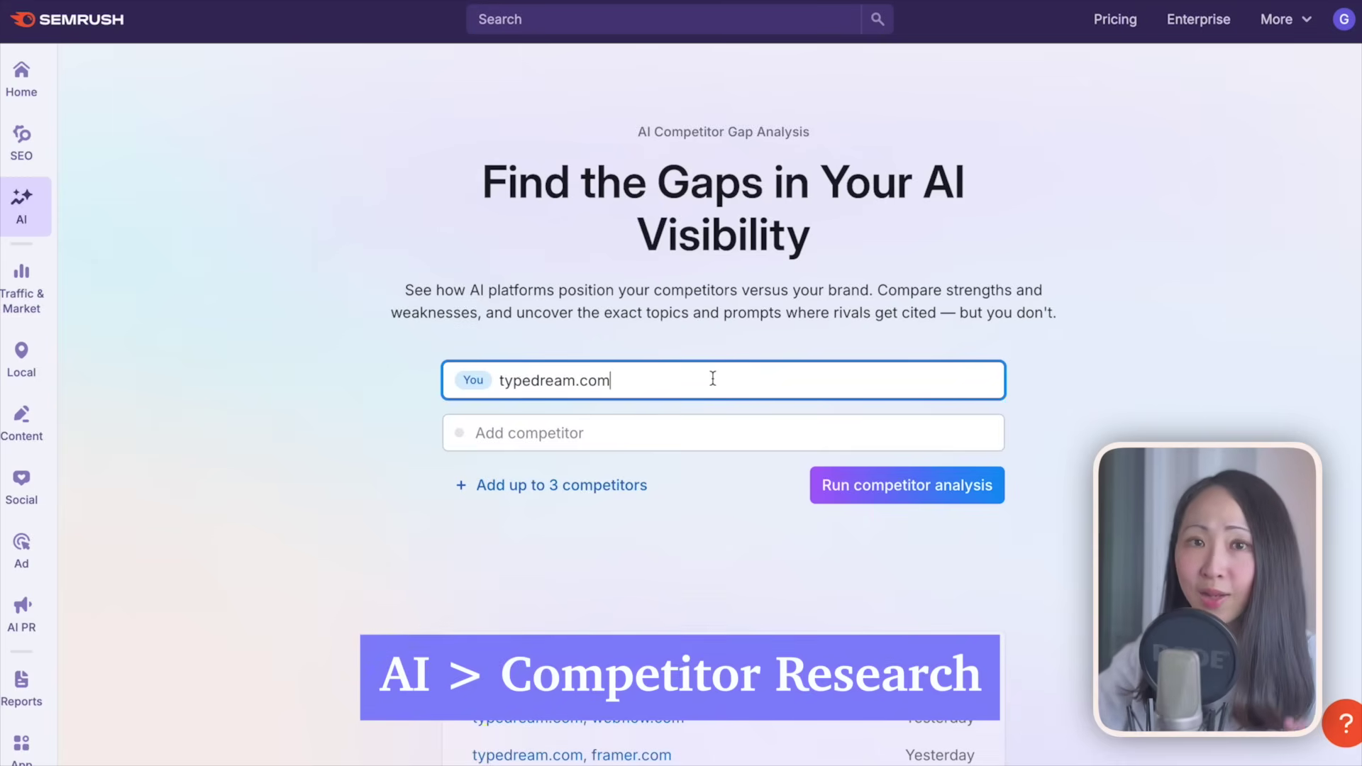
pyautogui.click(703, 425)
pyautogui.write('framer.com')
pyautogui.click(1075, 418)
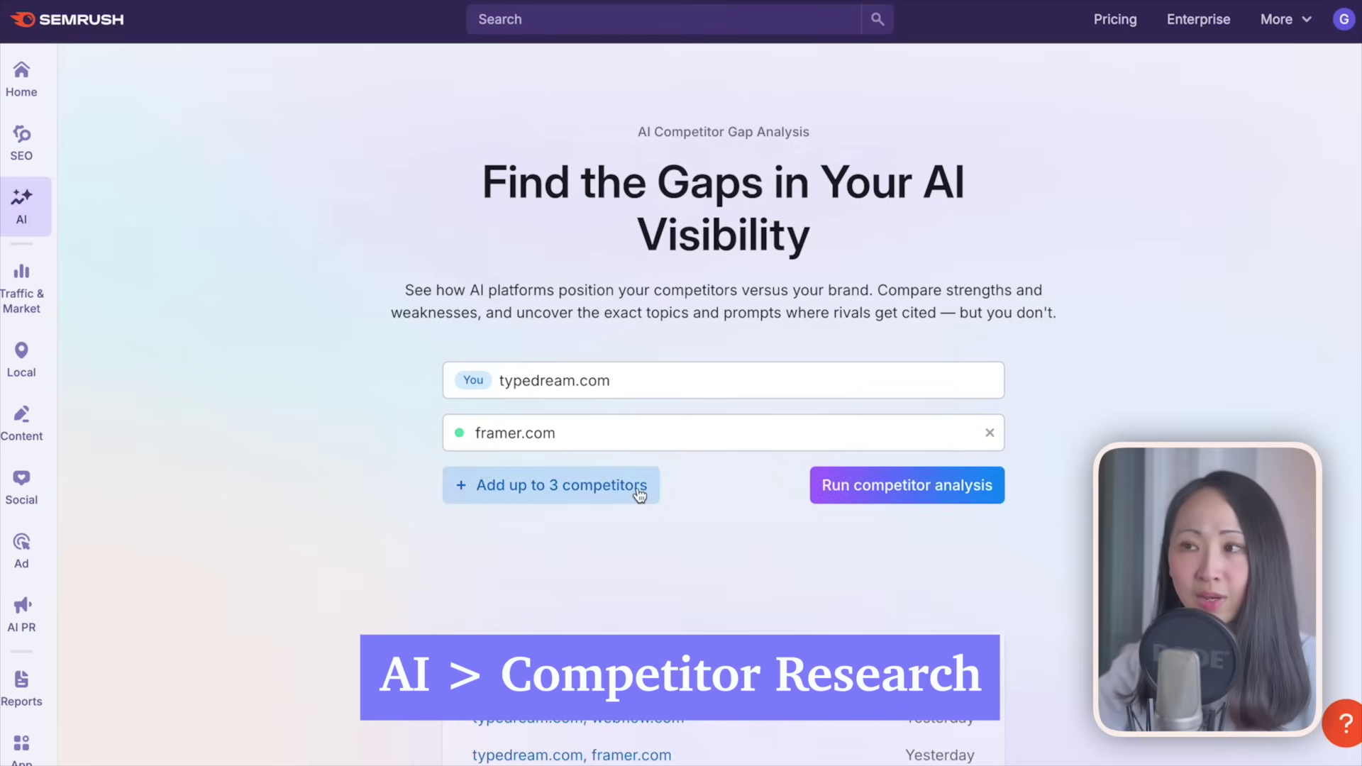
pyautogui.click(905, 503)
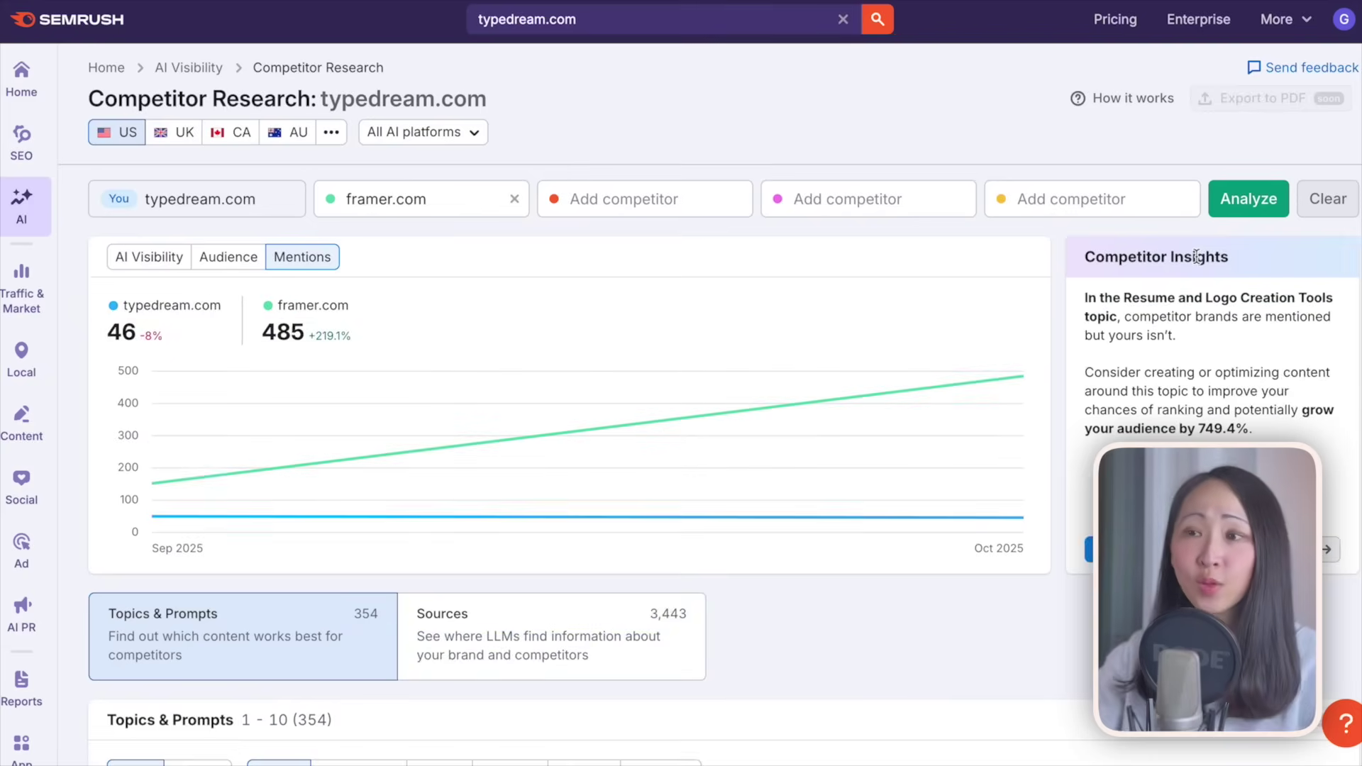
# Step: Switch the comparison chart to Audience and Mentions, then scroll to Topics & Prompts
pyautogui.click(149, 257)
pyautogui.press('Right')
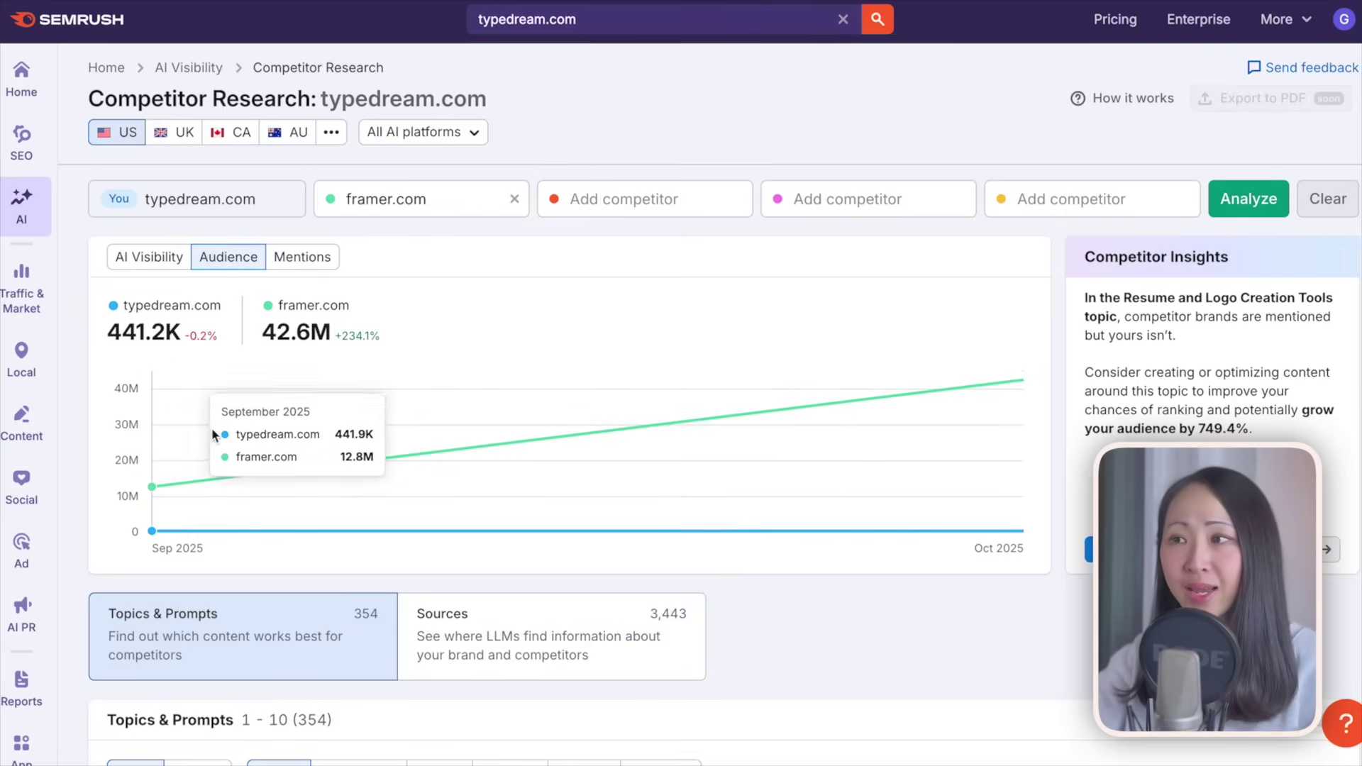
pyautogui.press('Right')
pyautogui.click(467, 135)
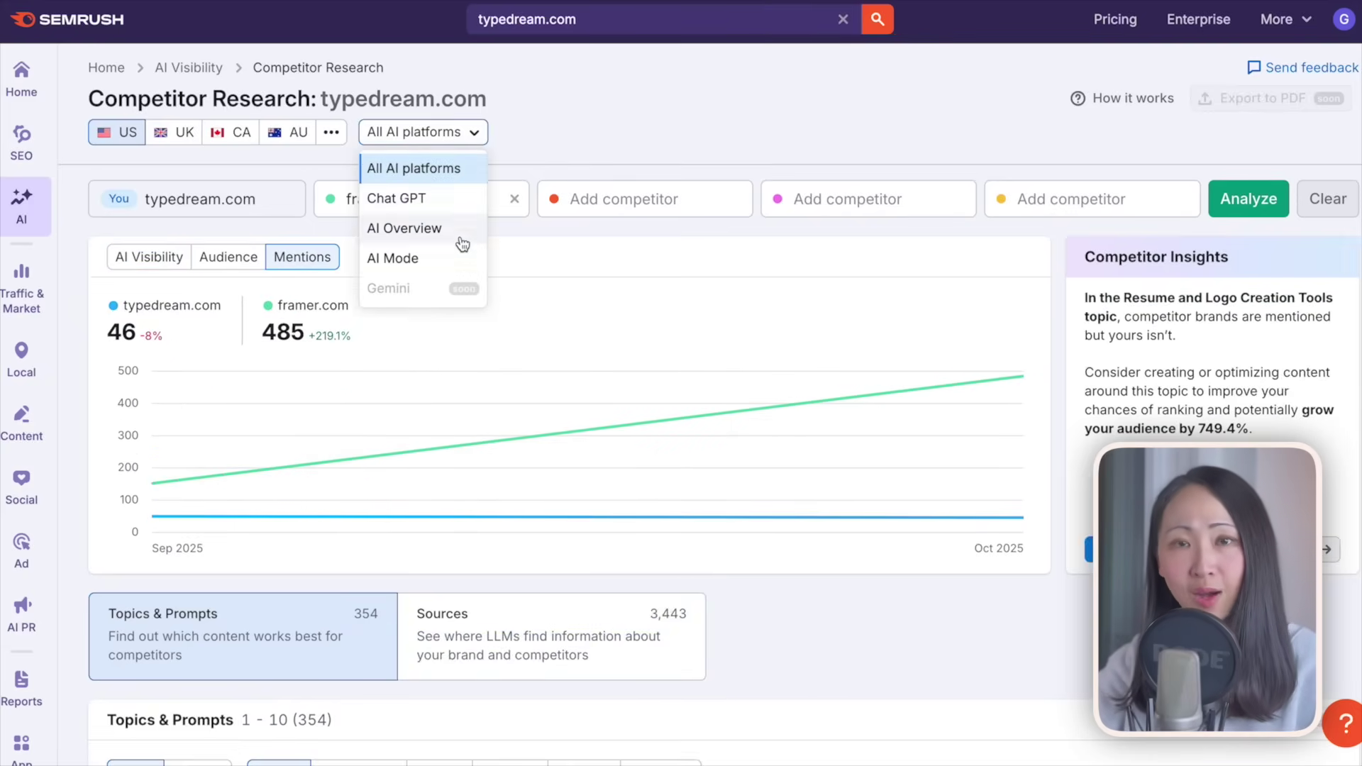
pyautogui.click(853, 339)
pyautogui.scroll(-8, 450, 331)
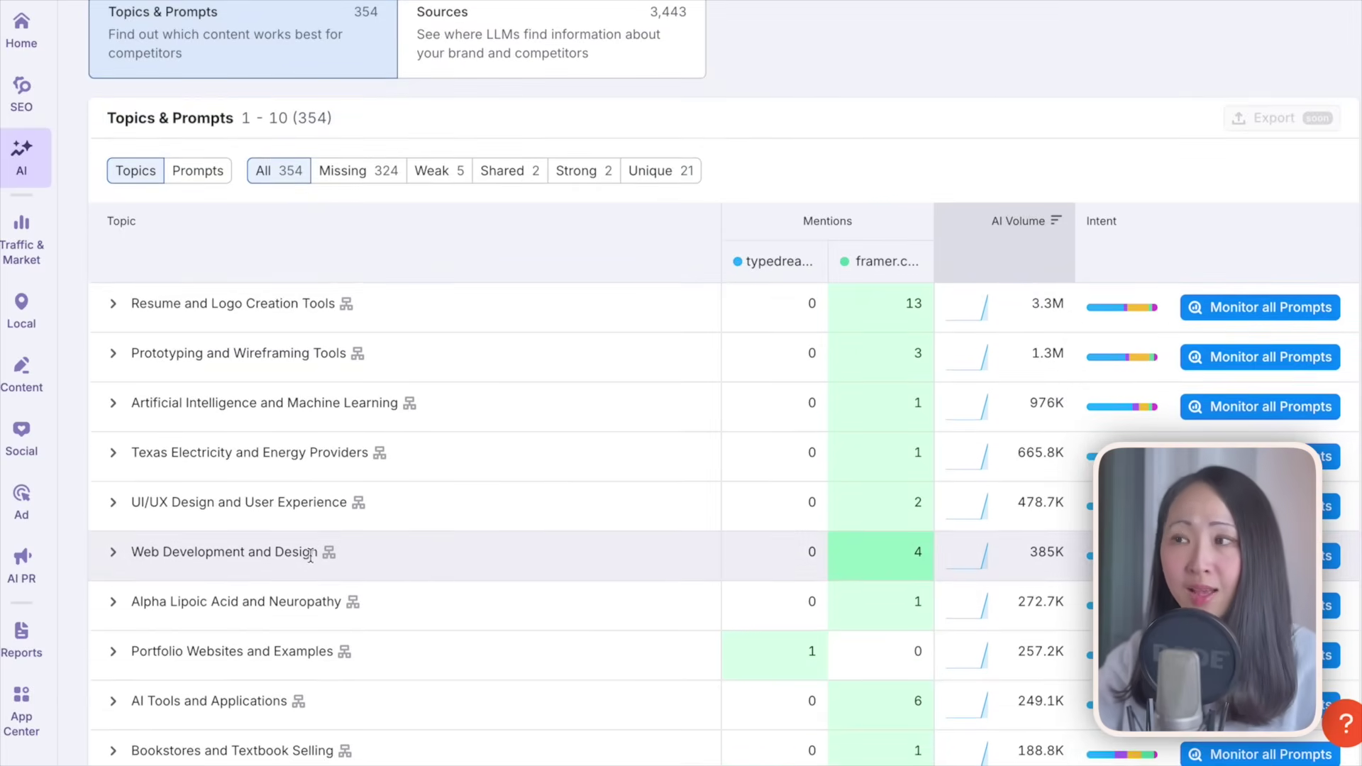
# Step: Expand the Web Development and Design topic and open the full response for the web tools prompt
pyautogui.click(112, 558)
pyautogui.scroll(-4, 449, 549)
pyautogui.scroll(-1, 479, 391)
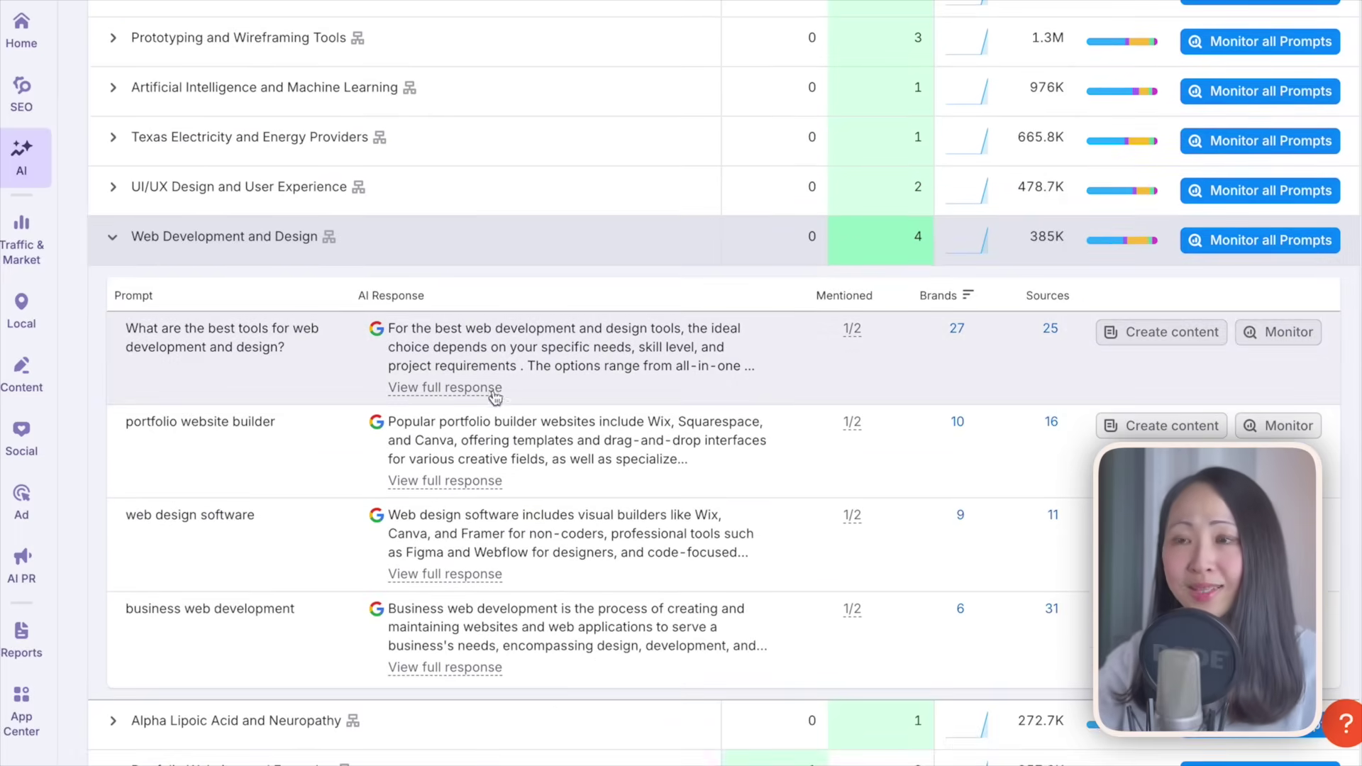
pyautogui.click(459, 389)
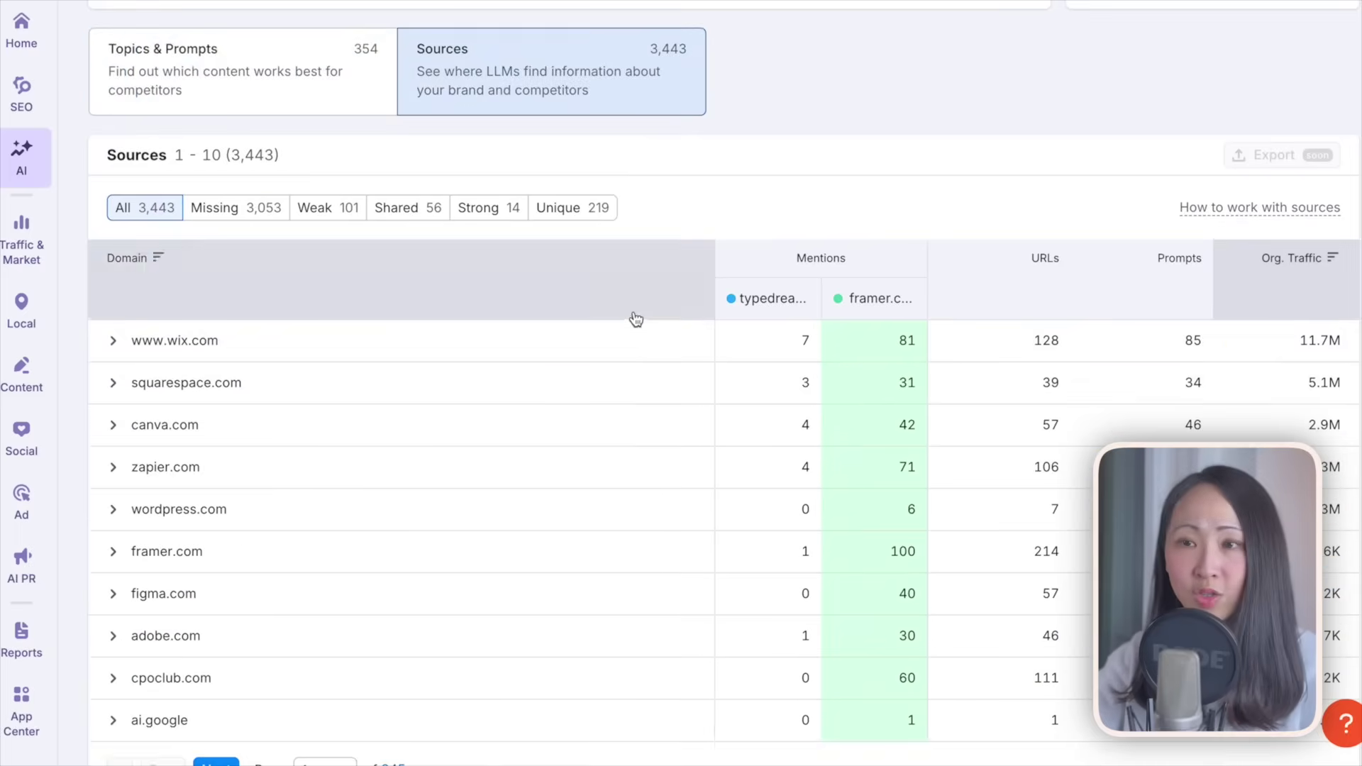
pyautogui.scroll(-1, 634, 355)
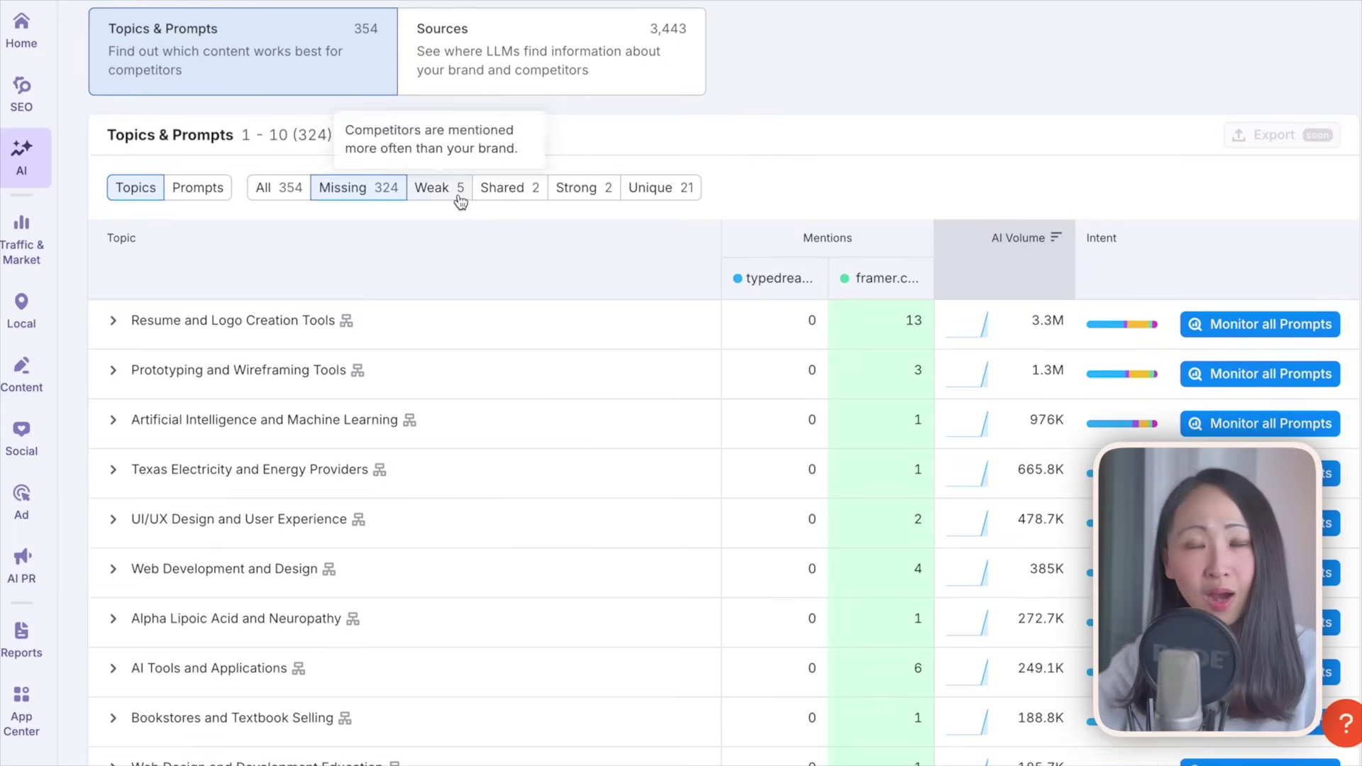
# Step: Filter topics to those where the brand is weak, then select the answer's whole cited-source list
pyautogui.click(458, 197)
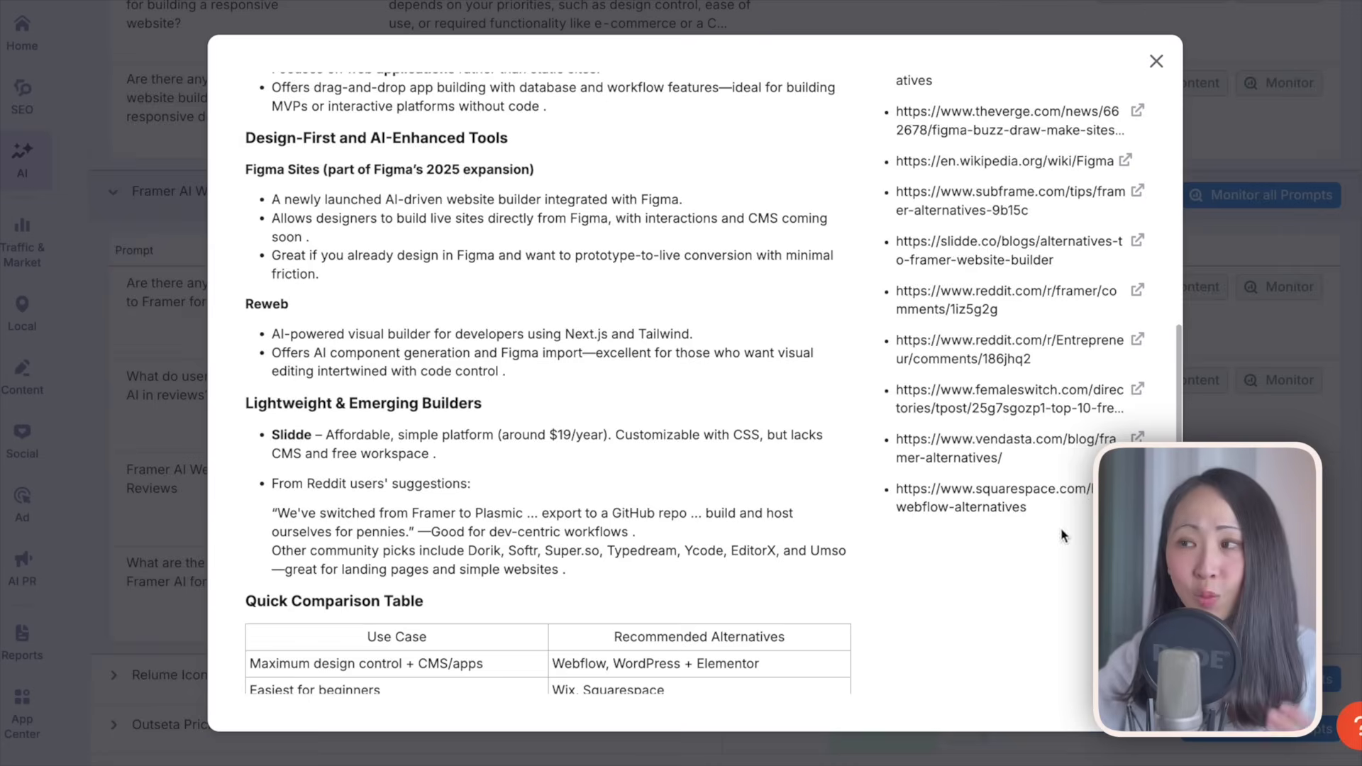
pyautogui.moveTo(1062, 535); pyautogui.dragTo(898, 135)
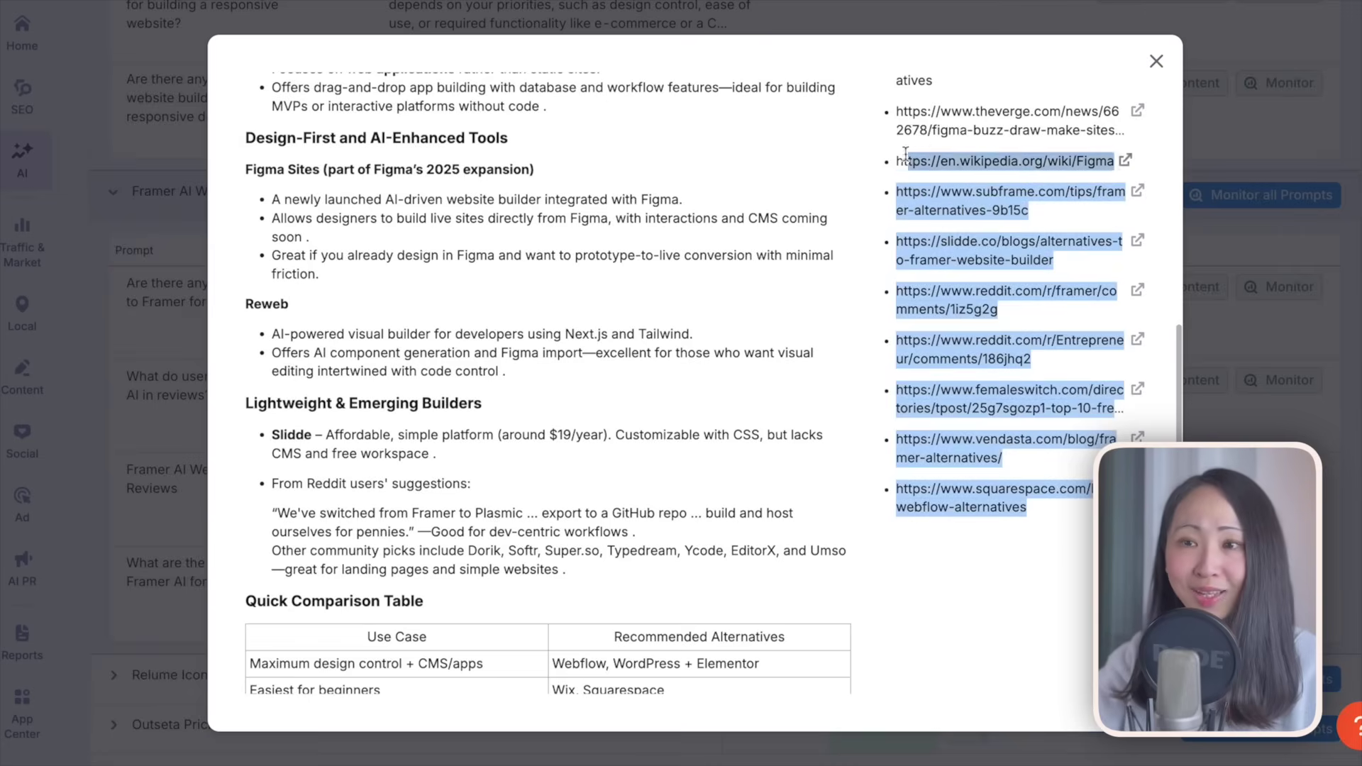
pyautogui.moveTo(896, 85); pyautogui.dragTo(880, 283)
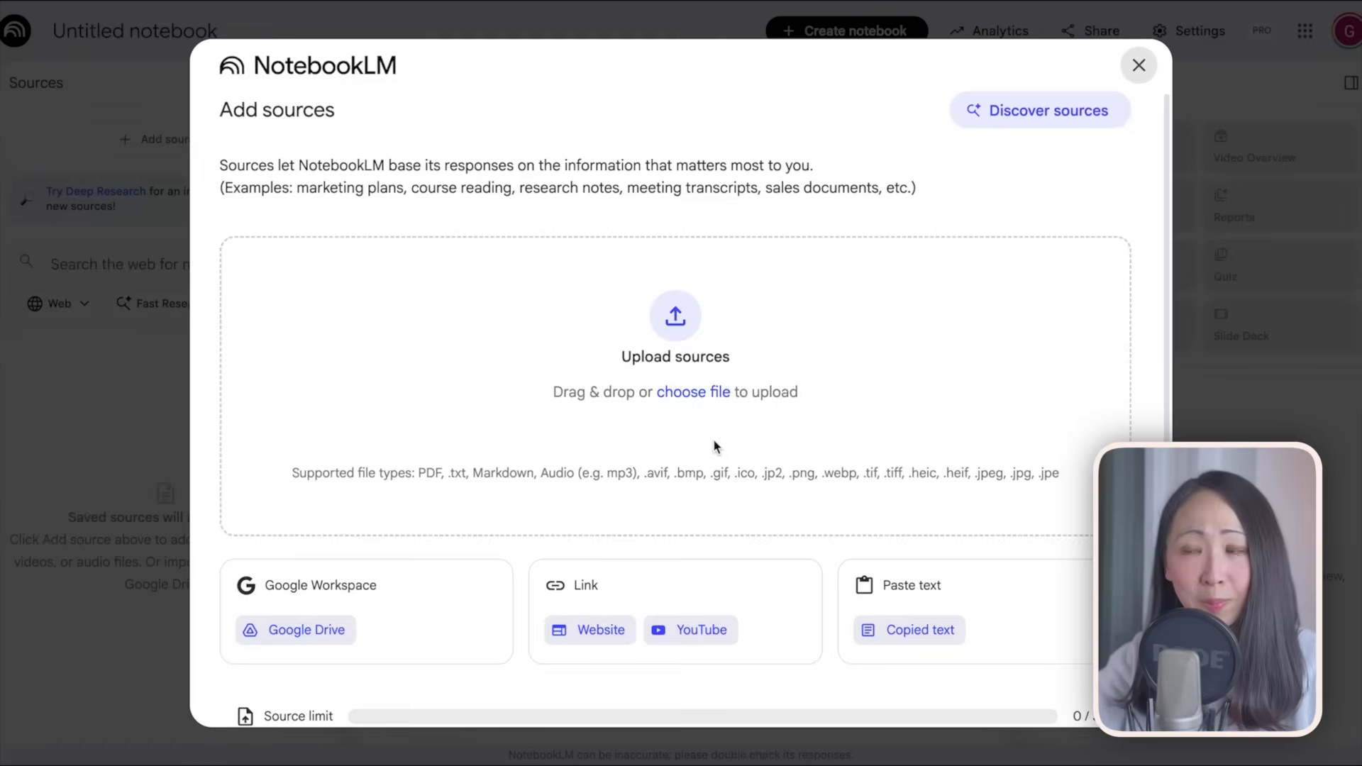
# Step: Import the copied competitor URLs into the notebook as website sources
pyautogui.click(634, 628)
pyautogui.hotkey('ctrl', 'v')
pyautogui.click(1065, 687)
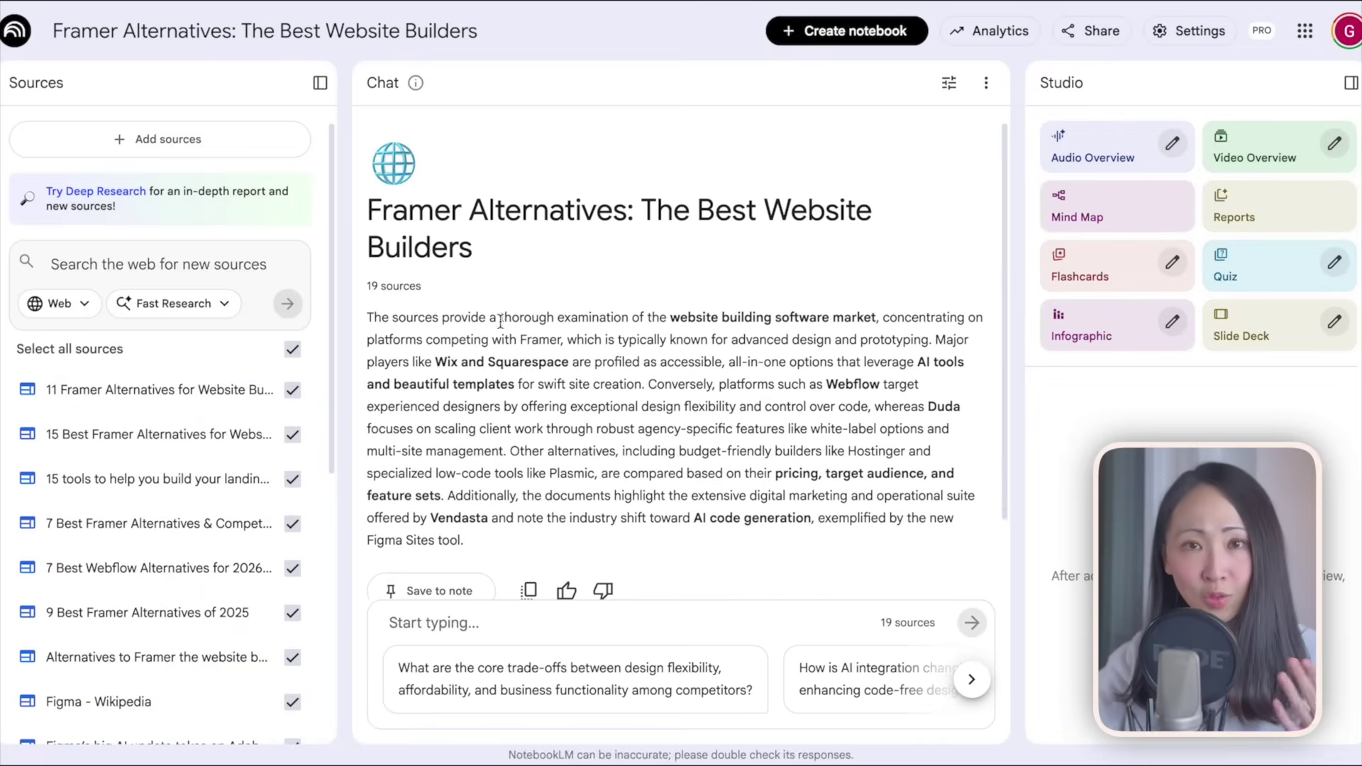
pyautogui.scroll(-5, 164, 497)
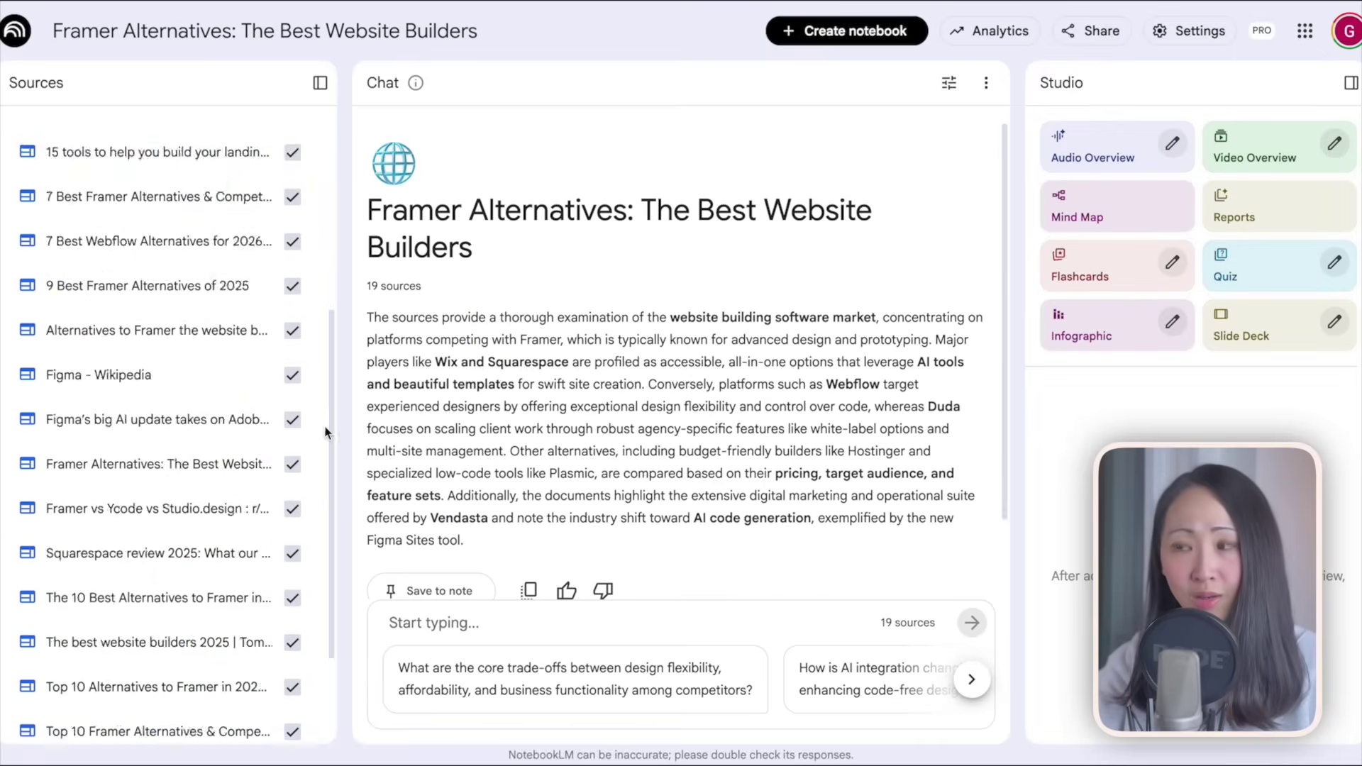
pyautogui.scroll(5, 163, 426)
# Step: Add the Typedream page as a source and send the gap-analysis prompt comparing it with competitors
pyautogui.click(270, 142)
pyautogui.click(603, 717)
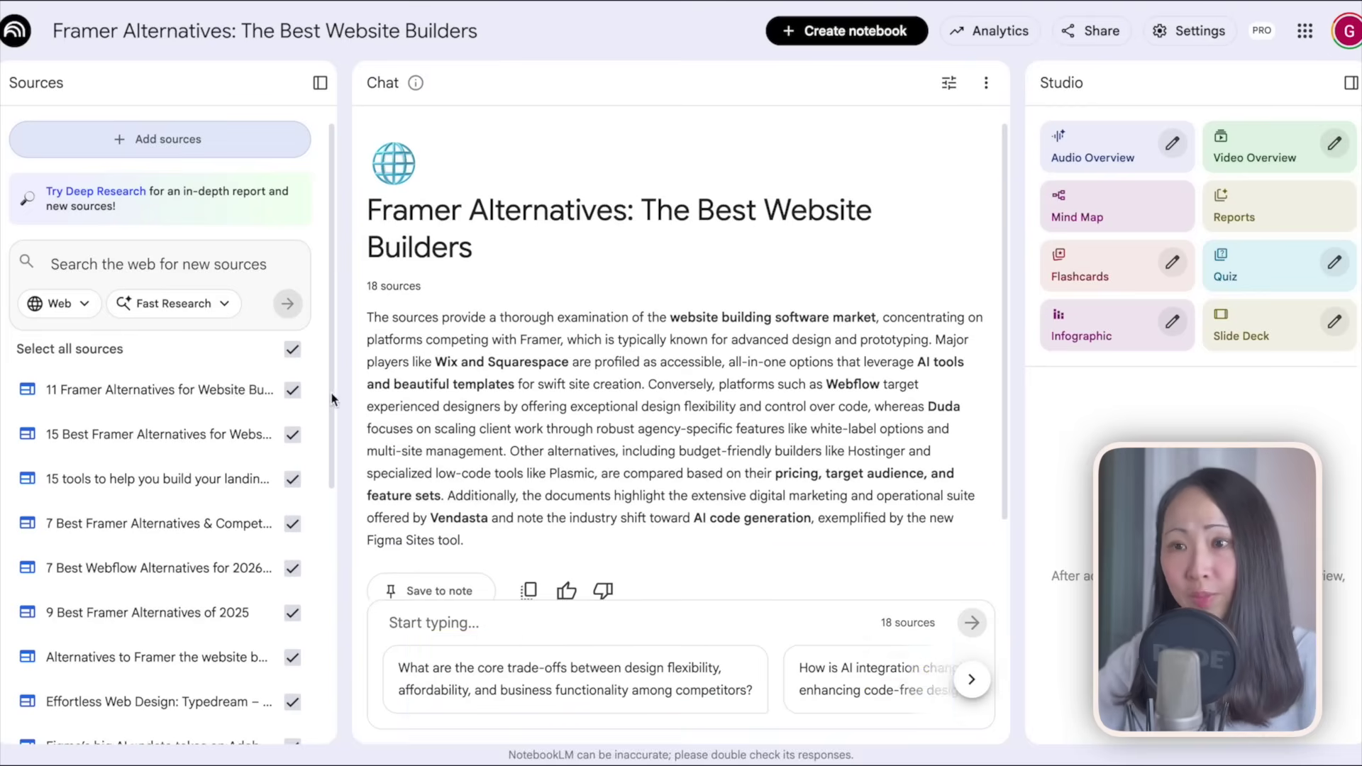
pyautogui.write('Compare my page (Typedream) against these cited competitor sources. What structural elements, topics, and data am I missing that would improve AI citation chances for the prompt "Are there any good alternatives to Framer for building websites?"')
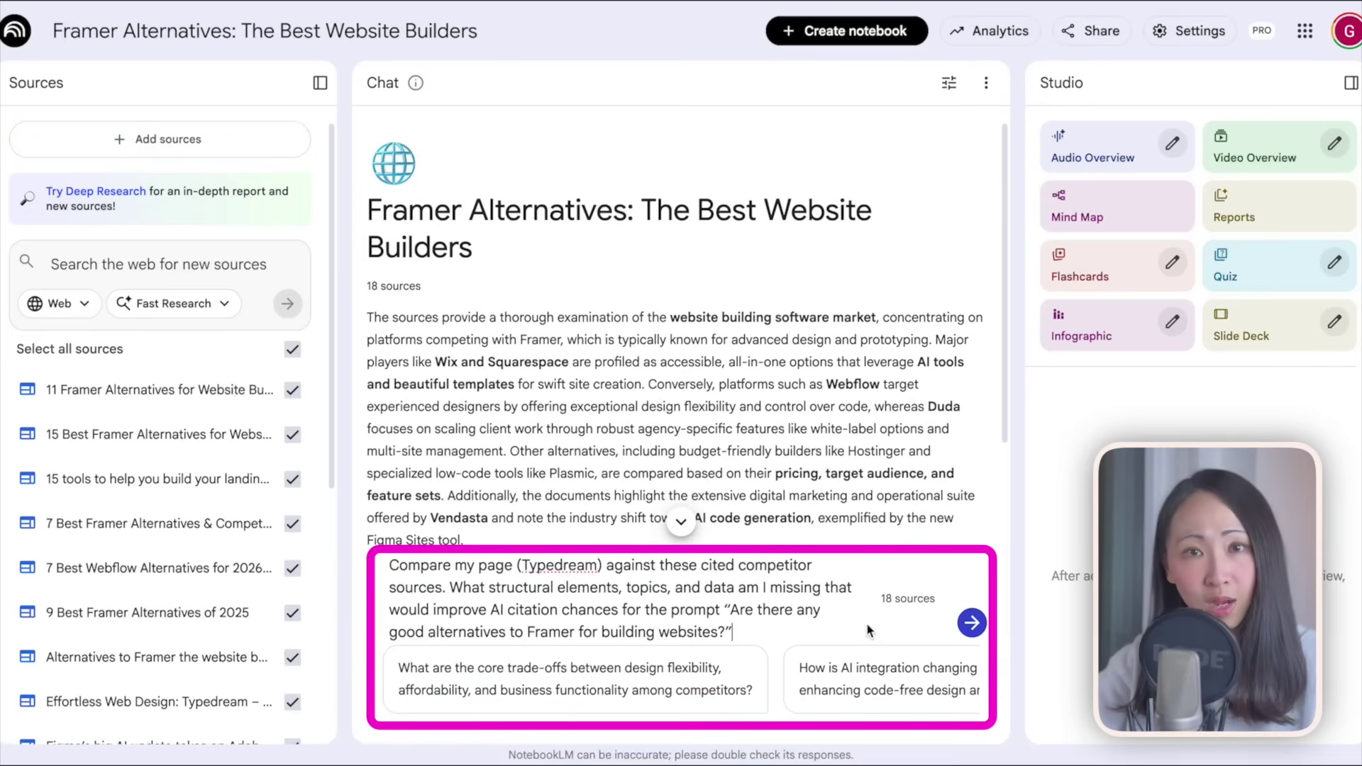
pyautogui.click(972, 623)
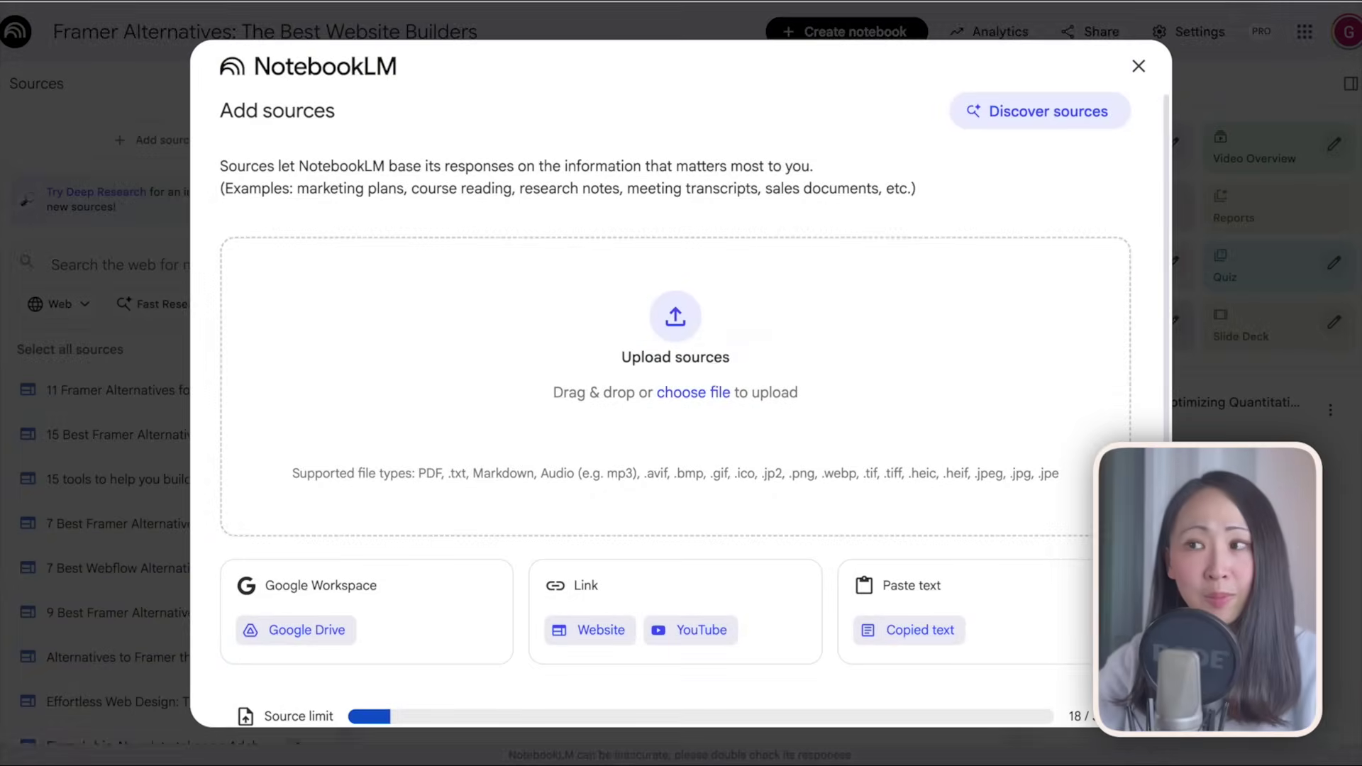
# Step: Customize a Studio infographic by pasting the Framer alternatives decision-flowchart description
pyautogui.moveTo(661, 147); pyautogui.dragTo(661, 149)
pyautogui.scroll(-8, 335, 410)
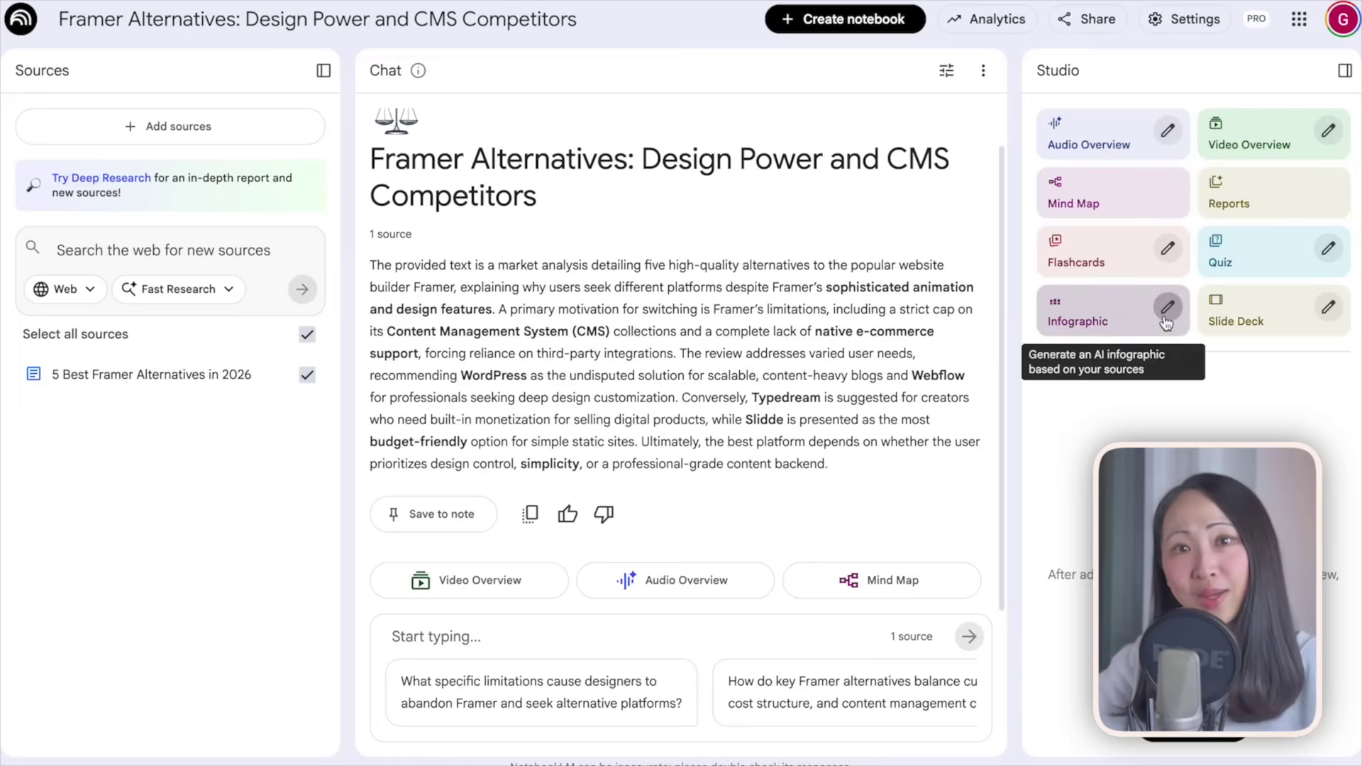
pyautogui.click(1166, 320)
pyautogui.click(780, 501)
pyautogui.write('Focus on creating a decision flowchart: "Which Framer alternative is right for your needs?"  Use clean, minimal layout with clear visual hierarchy. Space elements apart for easy reading to prioritize readability.')
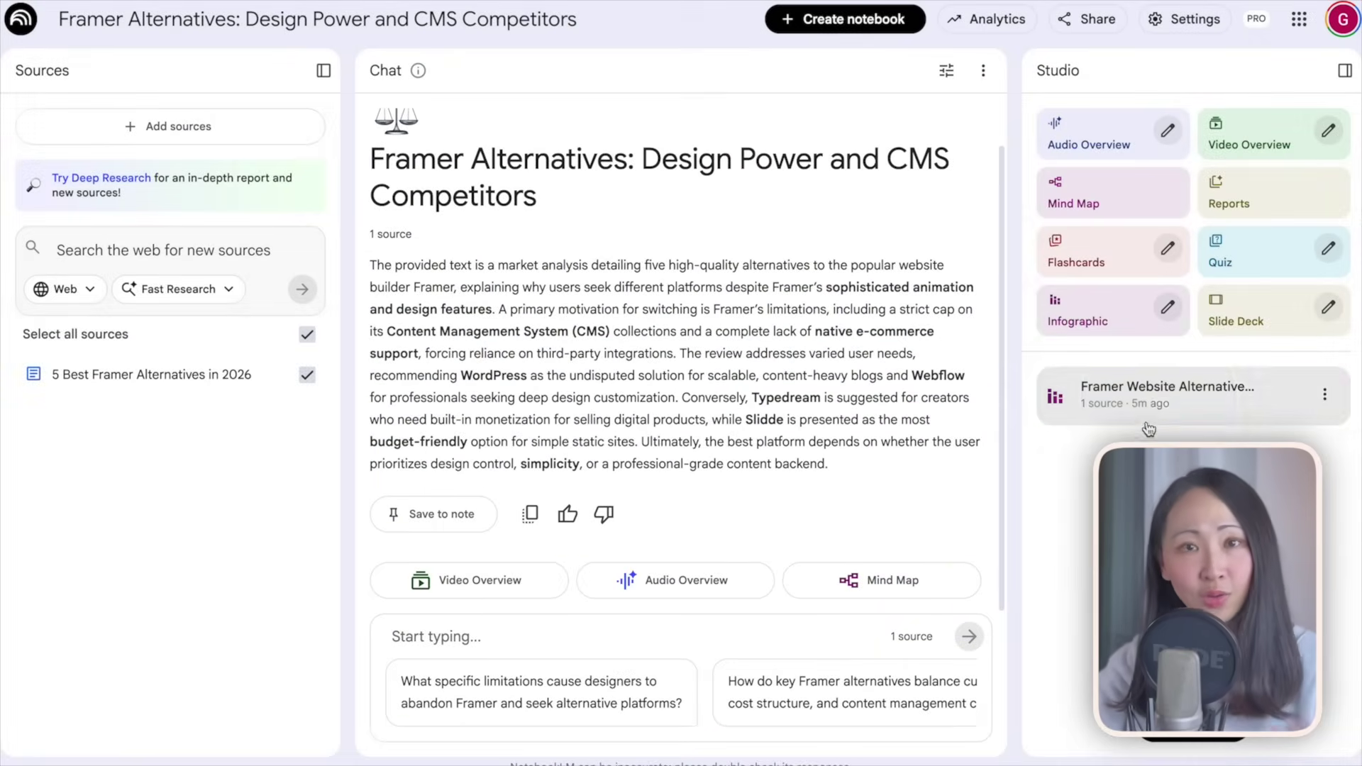
# Step: Open the finished Framer alternatives decision flowchart and paste it into the Google Doc draft
pyautogui.click(1161, 406)
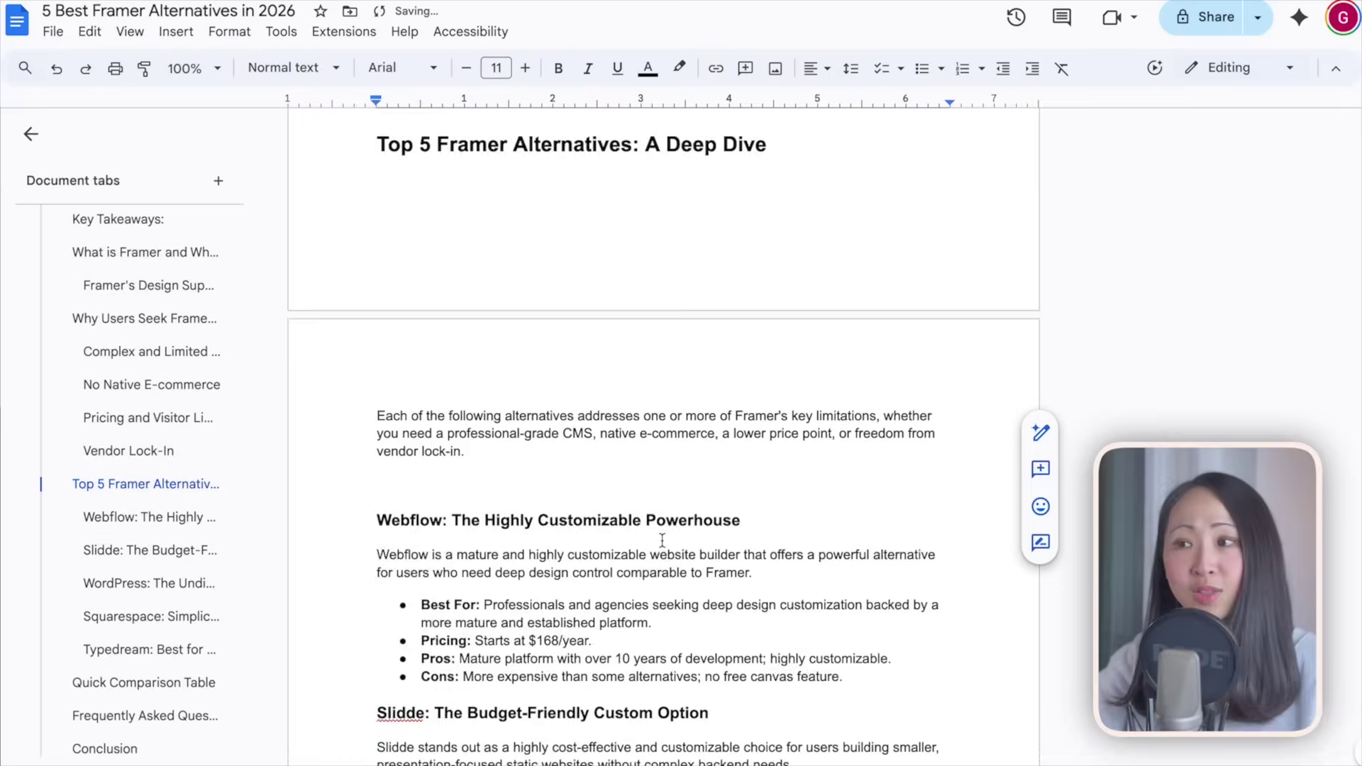
pyautogui.hotkey('ctrl', 'v')
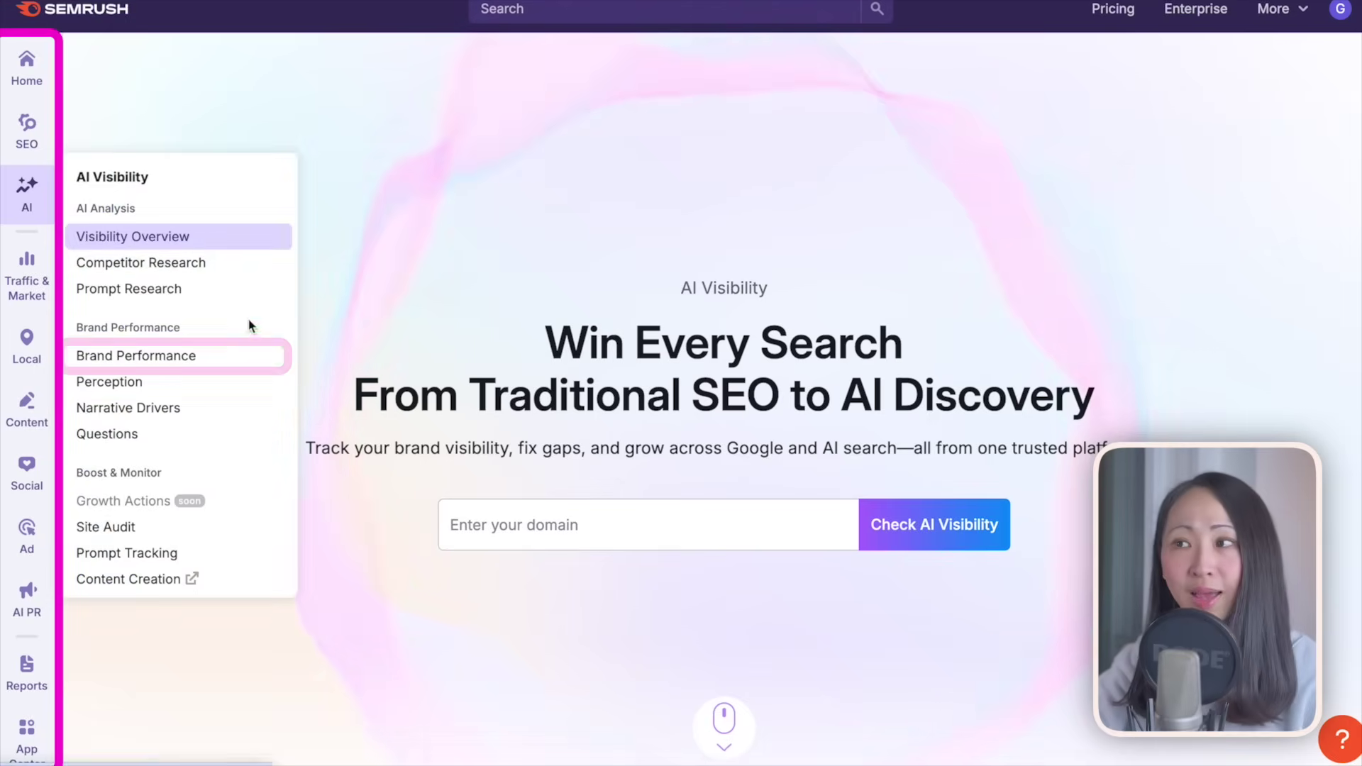
pyautogui.click(240, 361)
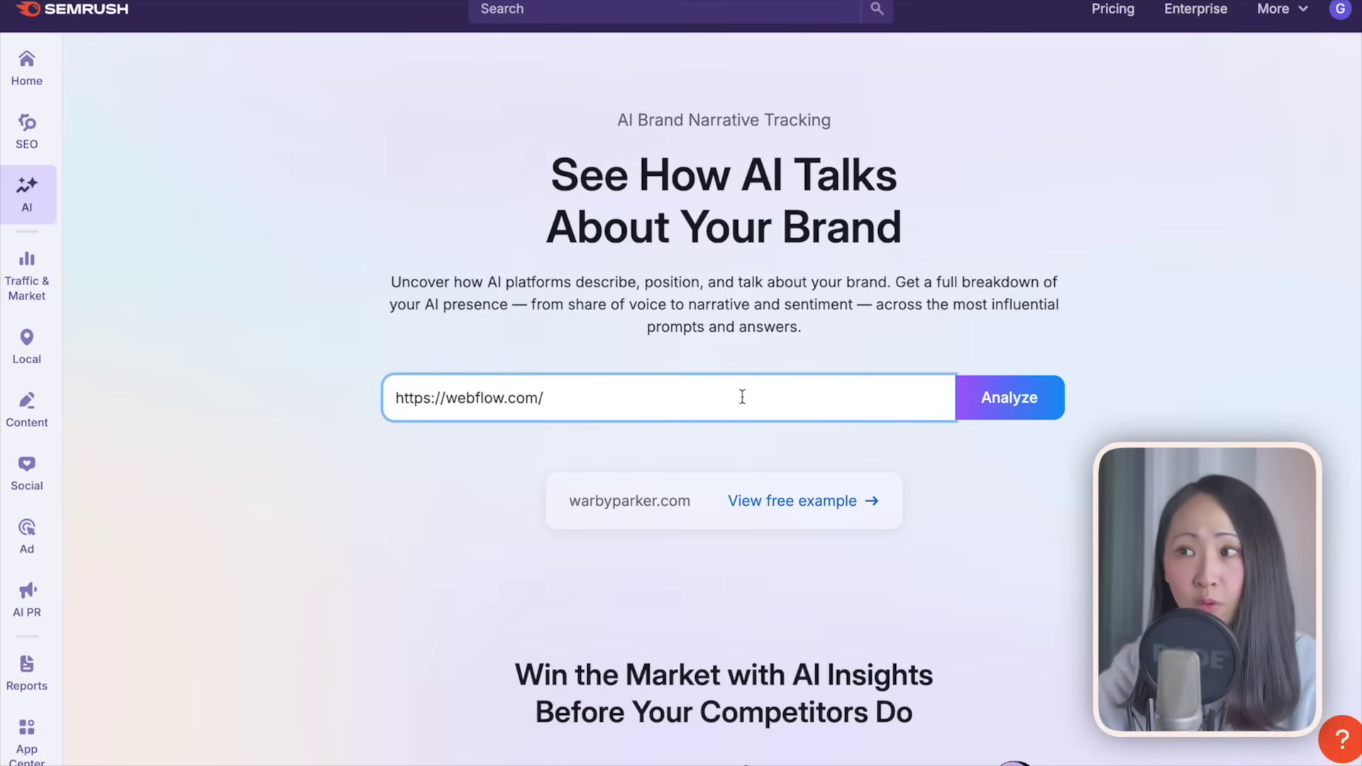
pyautogui.click(1057, 414)
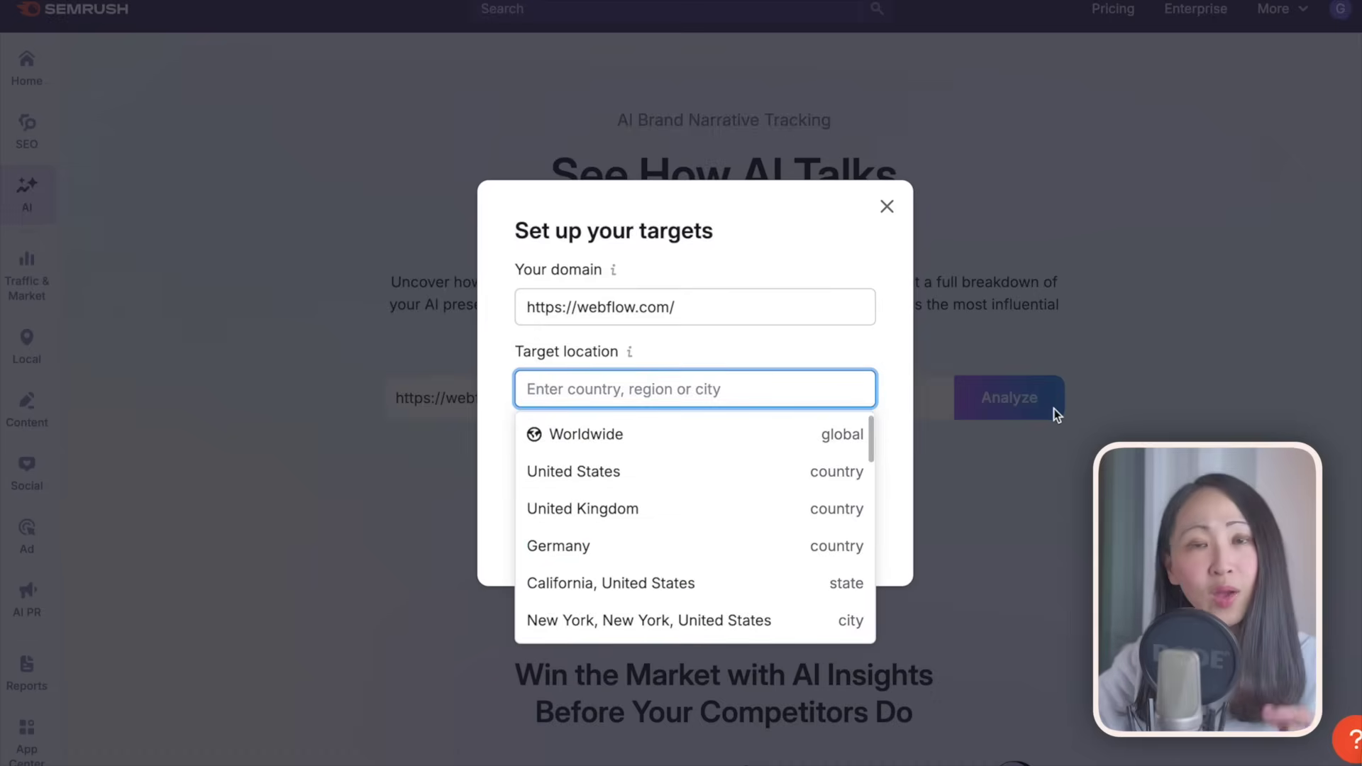
pyautogui.click(869, 357)
pyautogui.click(701, 396)
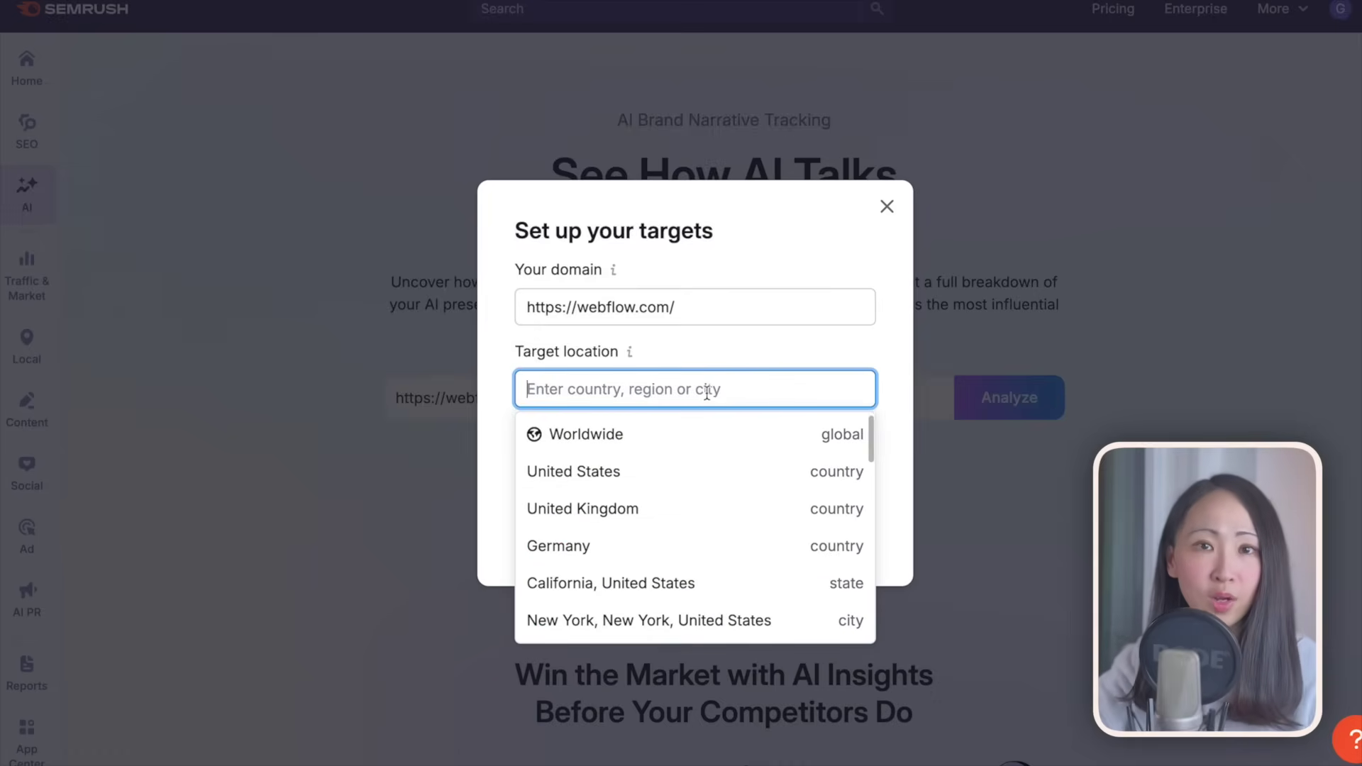
pyautogui.click(785, 237)
pyautogui.click(799, 371)
pyautogui.click(779, 435)
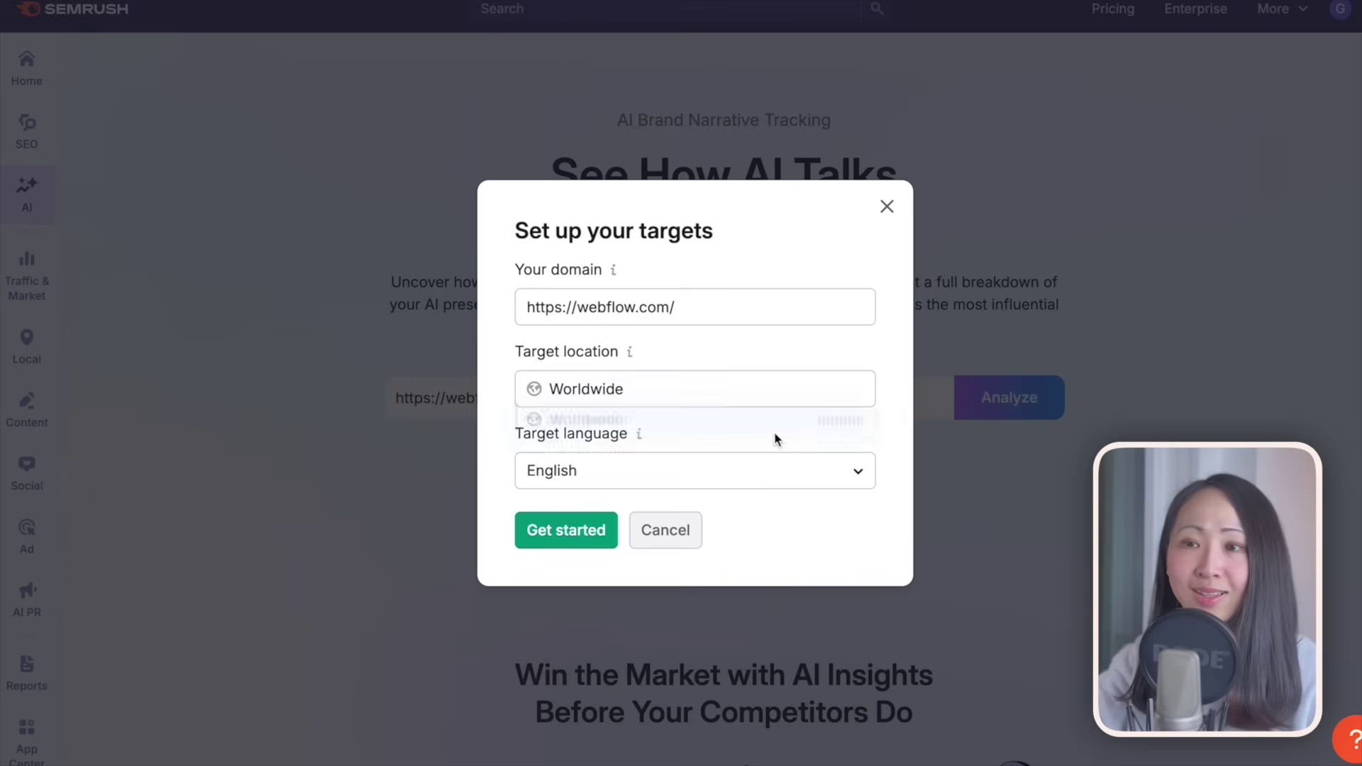
pyautogui.click(596, 539)
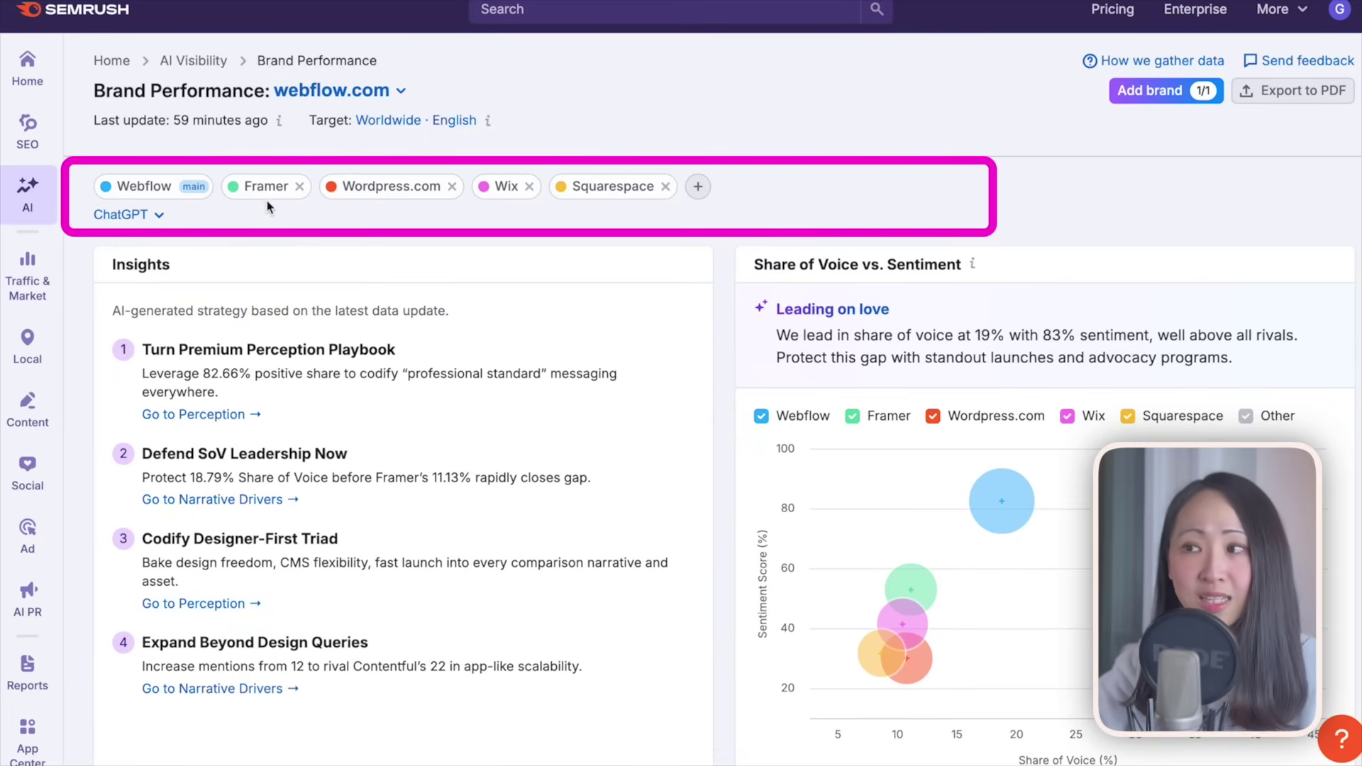
# Step: Add Typedream as a tracked competitor from the mentioned competitors list
pyautogui.click(698, 185)
pyautogui.scroll(-4, 852, 320)
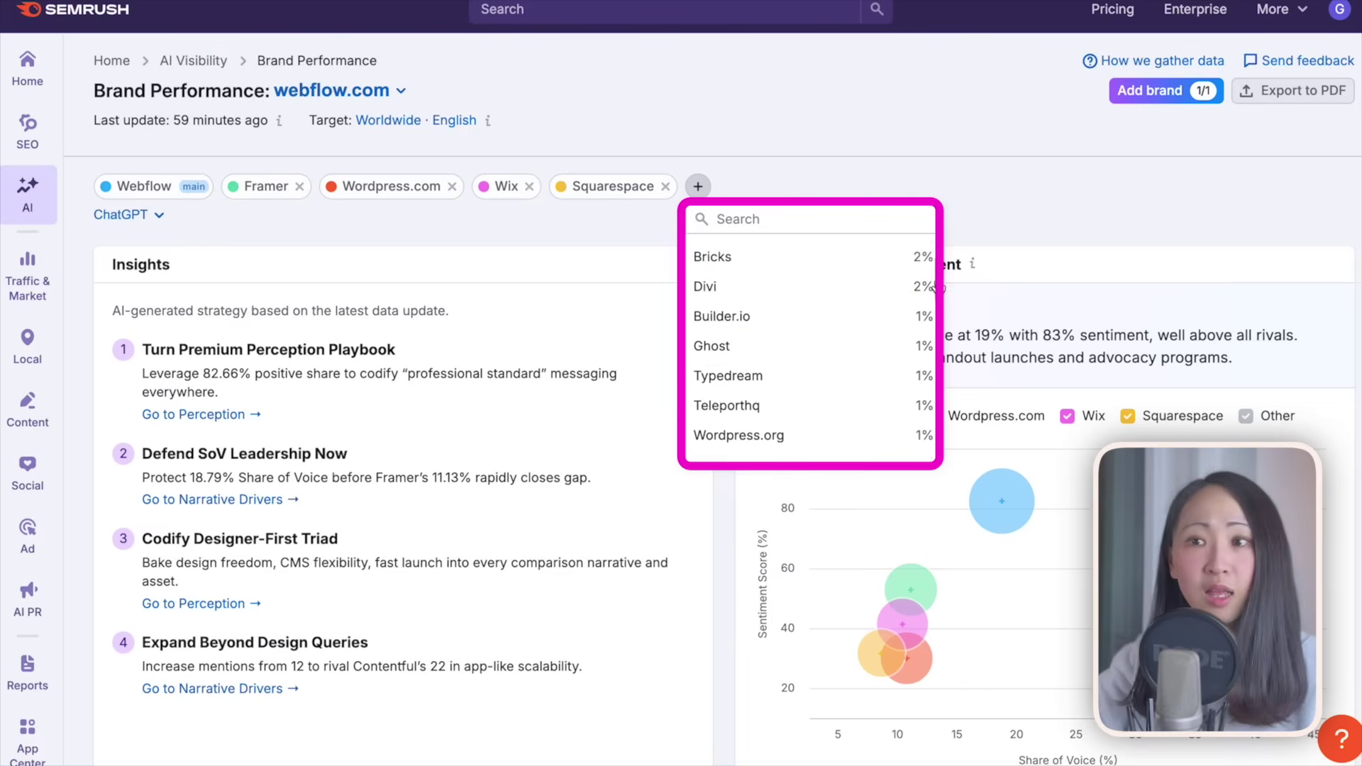
pyautogui.scroll(-1, 935, 286)
pyautogui.click(843, 363)
# Step: Switch the report between Google AI Mode, Perplexity and back to ChatGPT
pyautogui.click(161, 217)
pyautogui.click(252, 253)
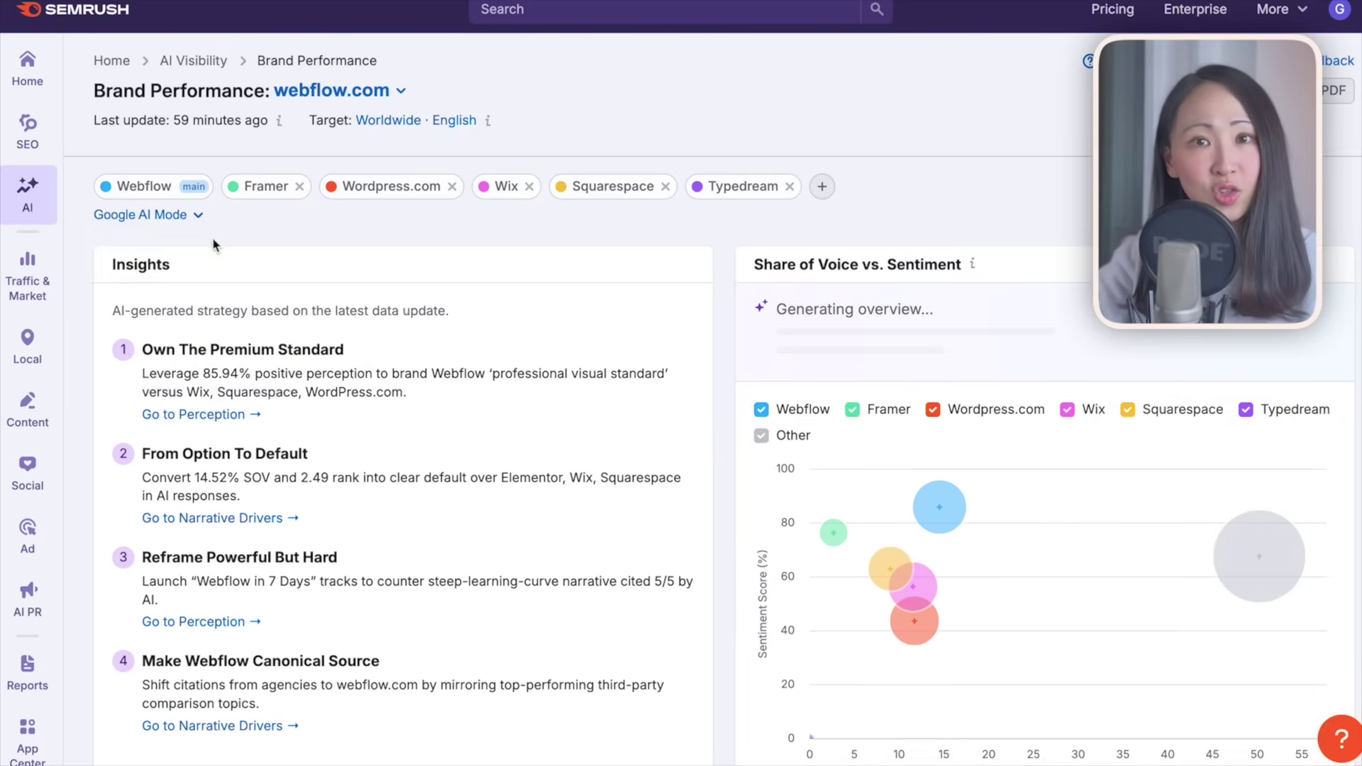
pyautogui.click(160, 216)
pyautogui.click(177, 339)
pyautogui.click(162, 224)
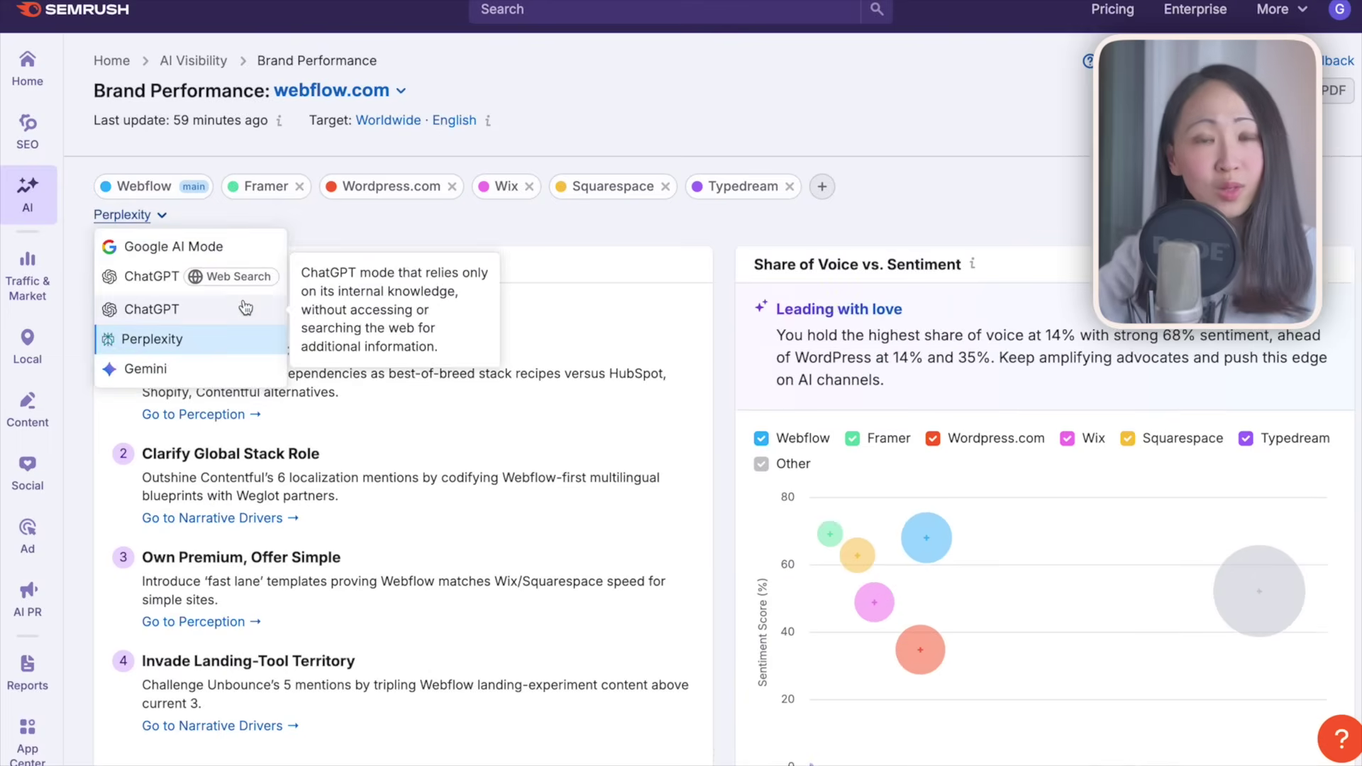
pyautogui.click(151, 309)
# Step: Open Narrative Drivers and view it for ChatGPT with web search, then Perplexity
pyautogui.scroll(-1, 689, 446)
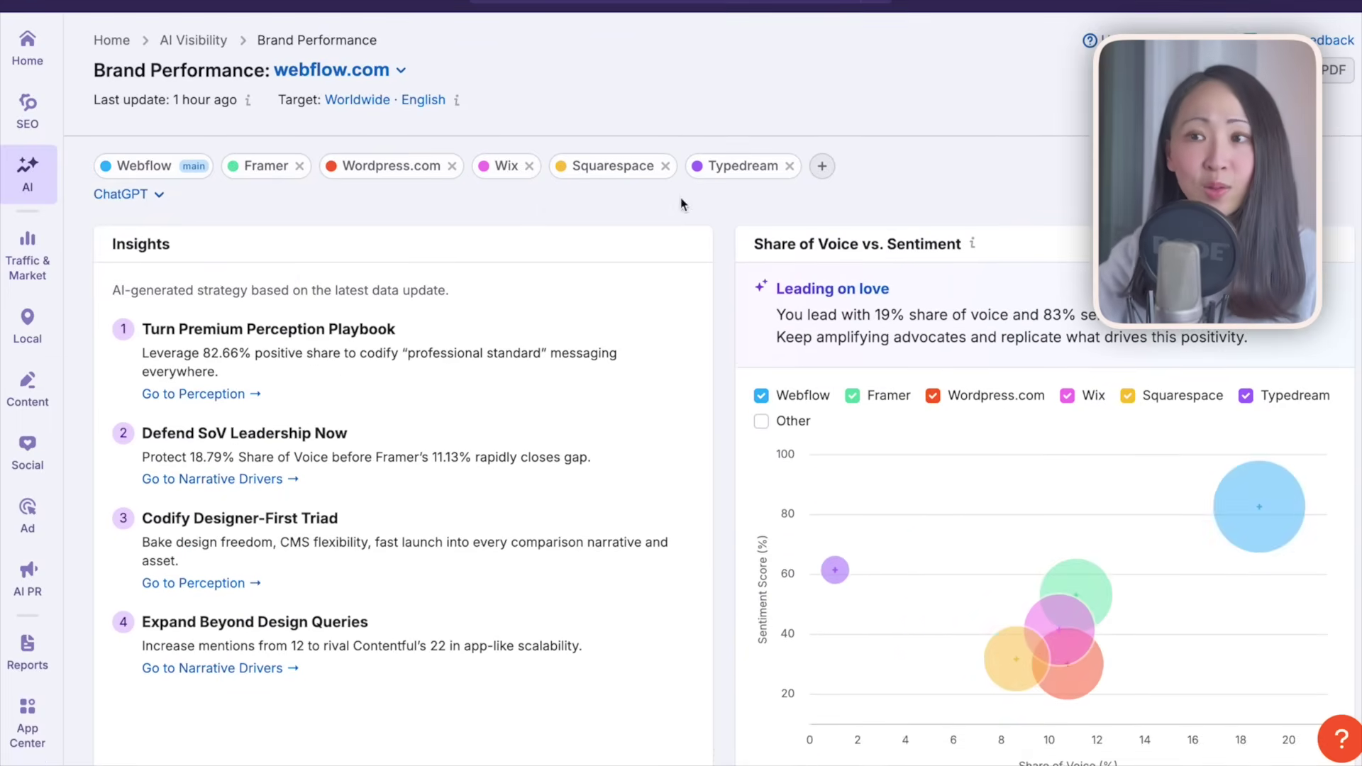
pyautogui.moveTo(27, 170)
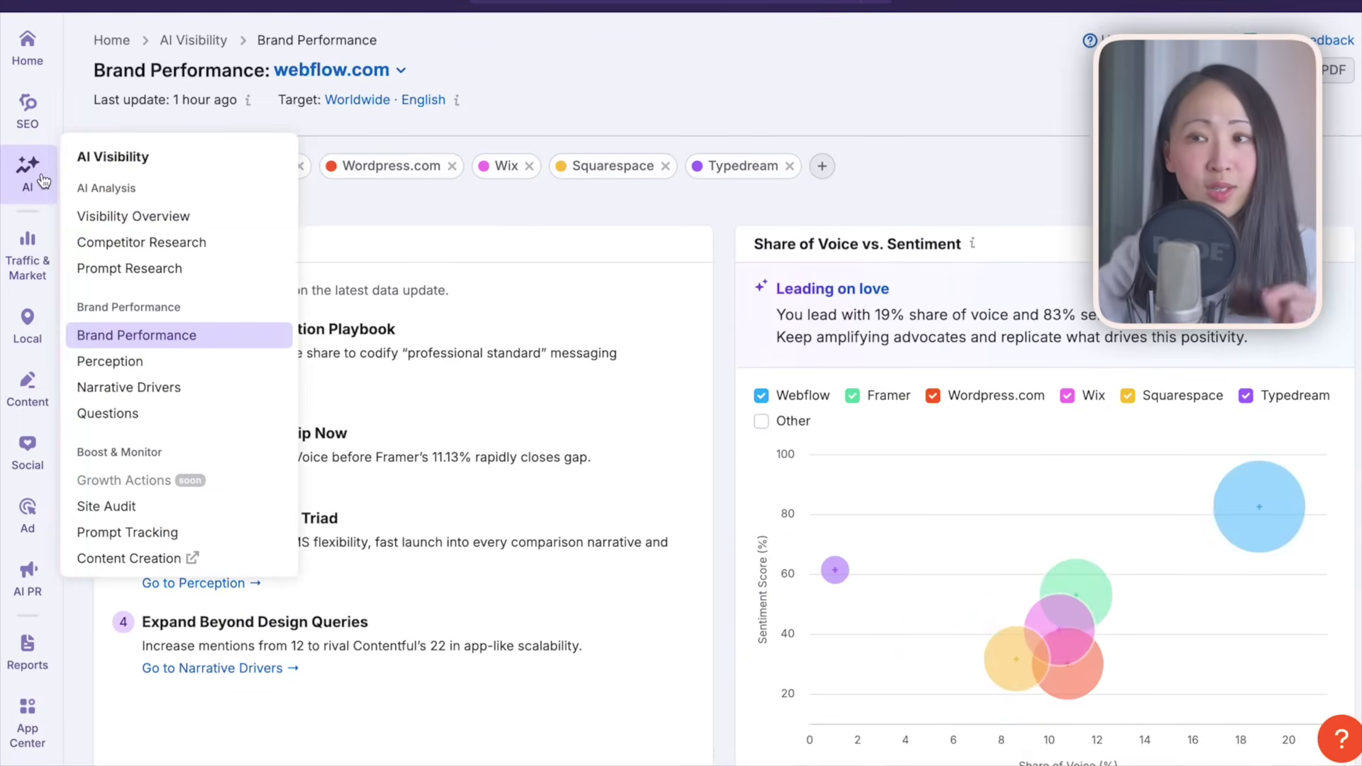
pyautogui.click(204, 393)
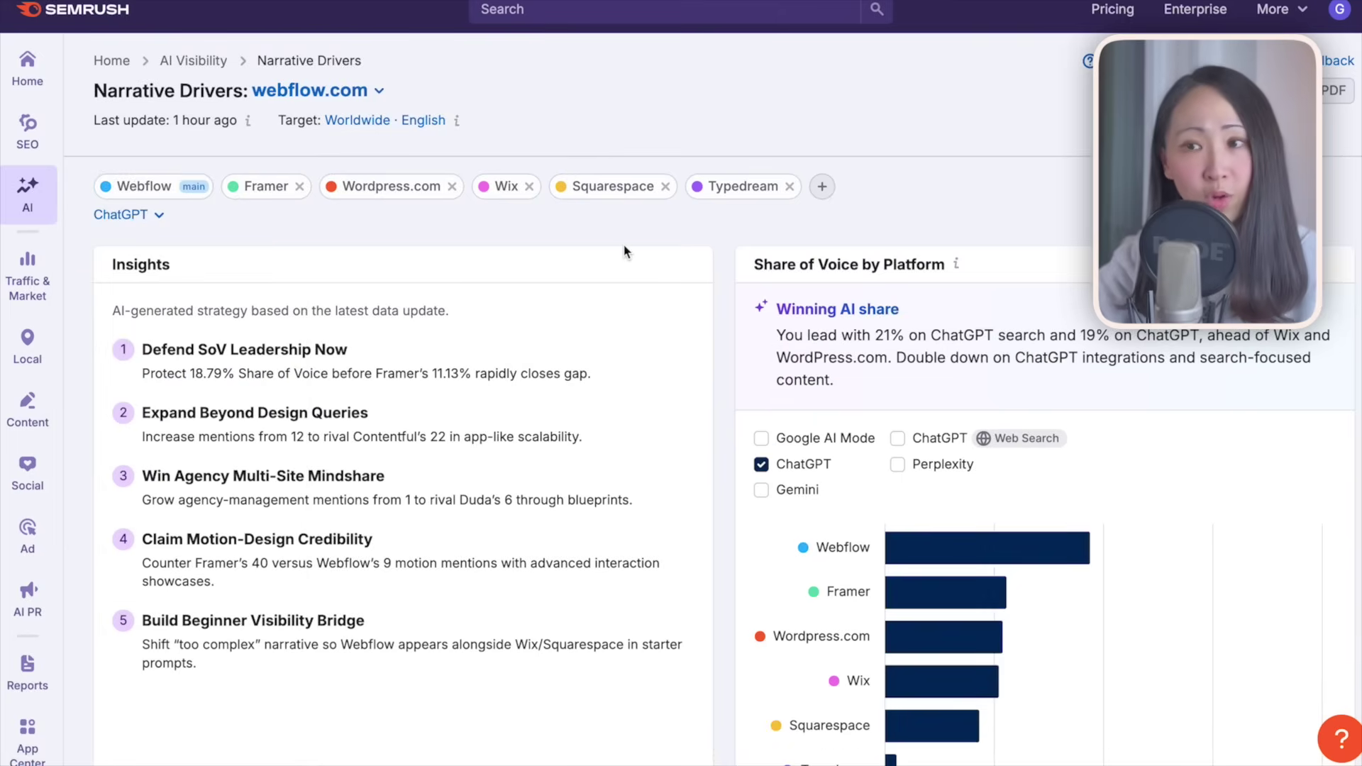
pyautogui.click(159, 216)
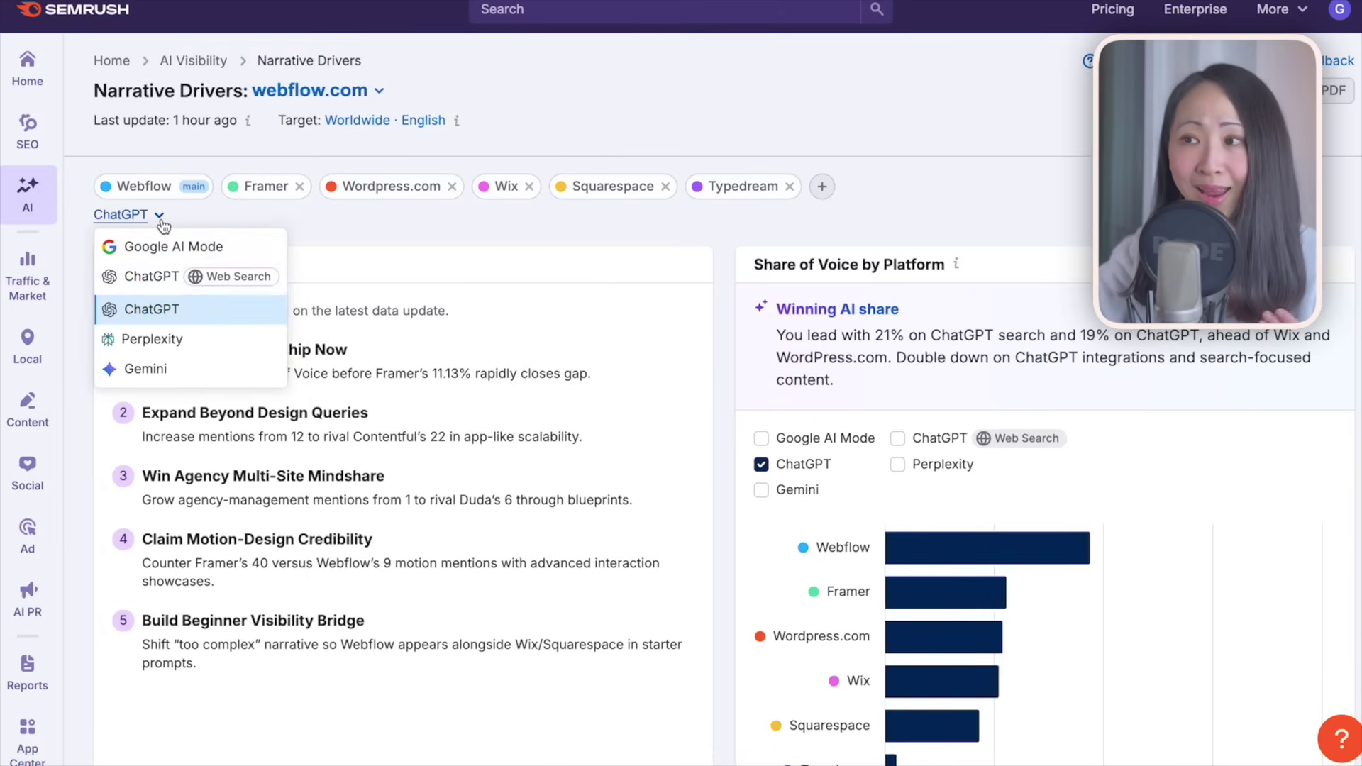
pyautogui.click(157, 278)
pyautogui.click(157, 216)
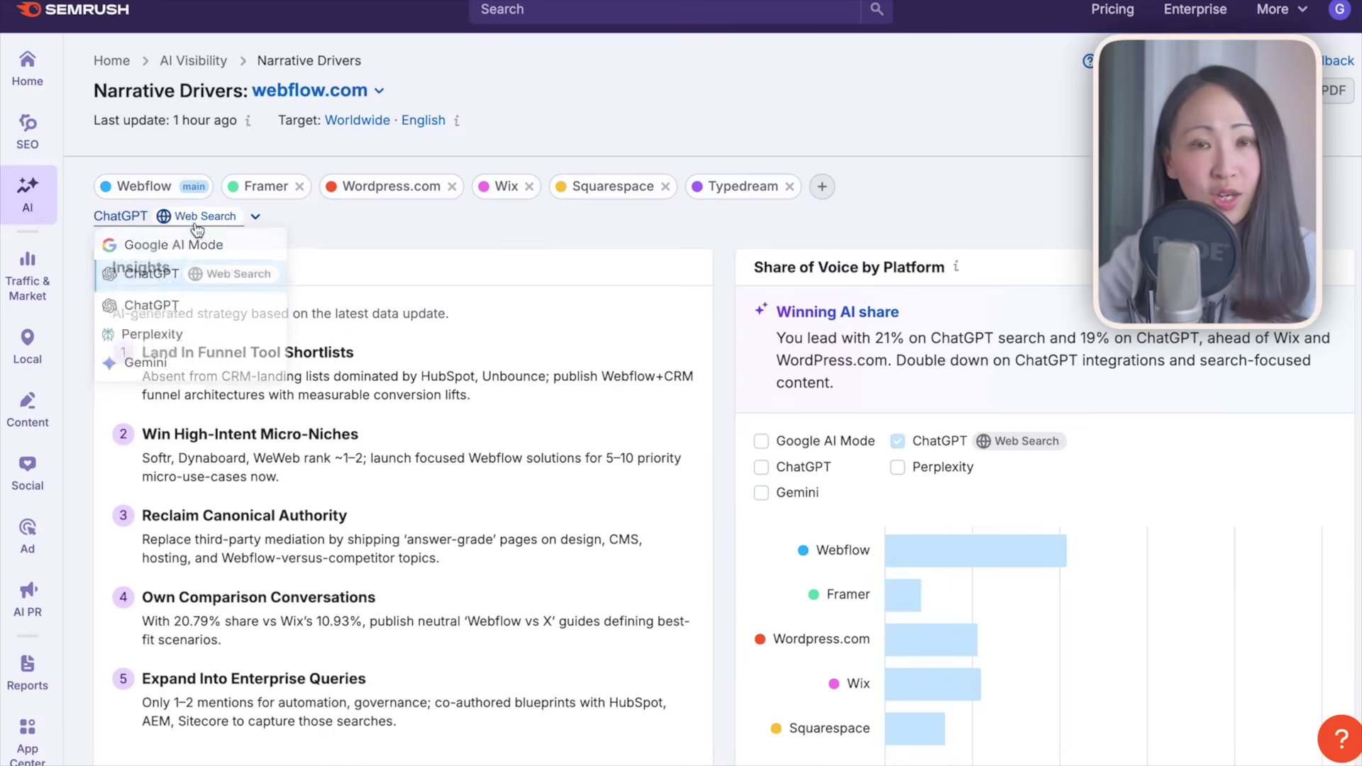
pyautogui.click(151, 340)
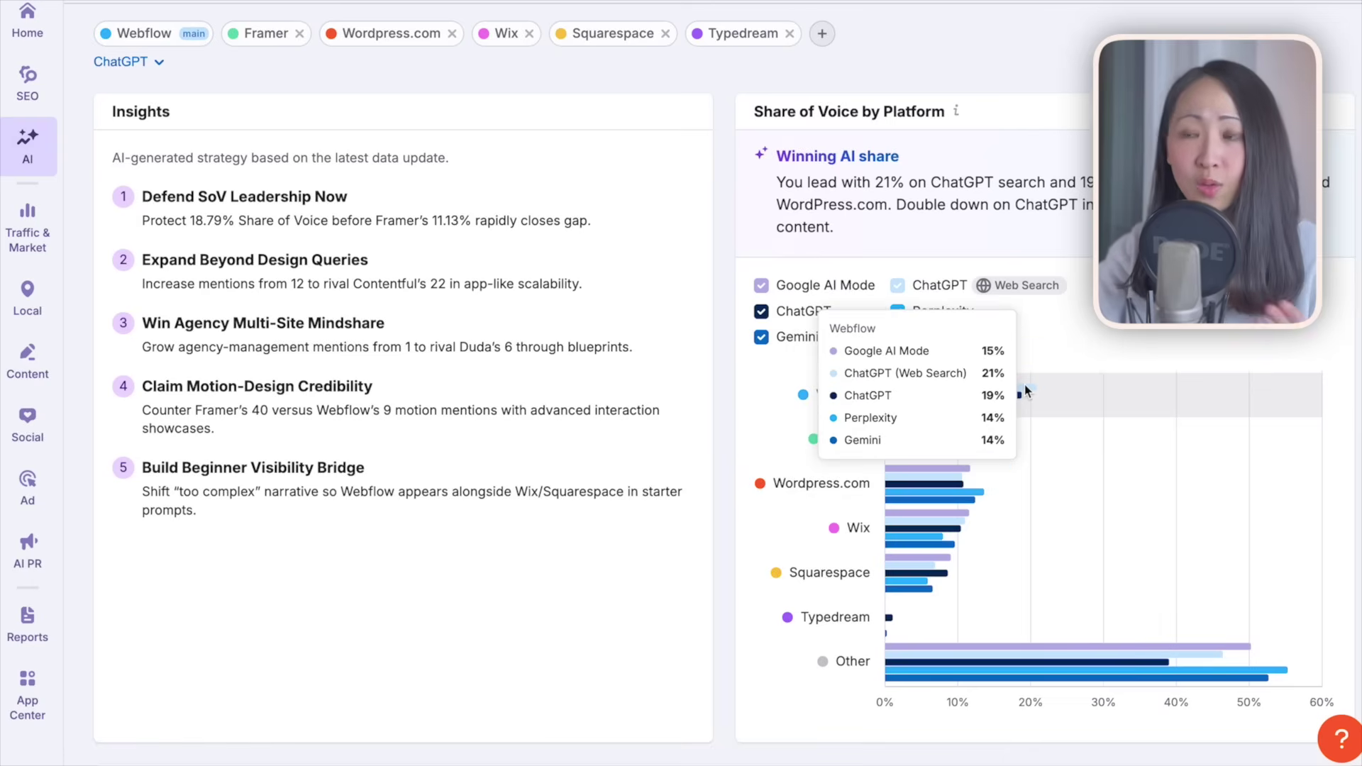
pyautogui.moveTo(940, 440)
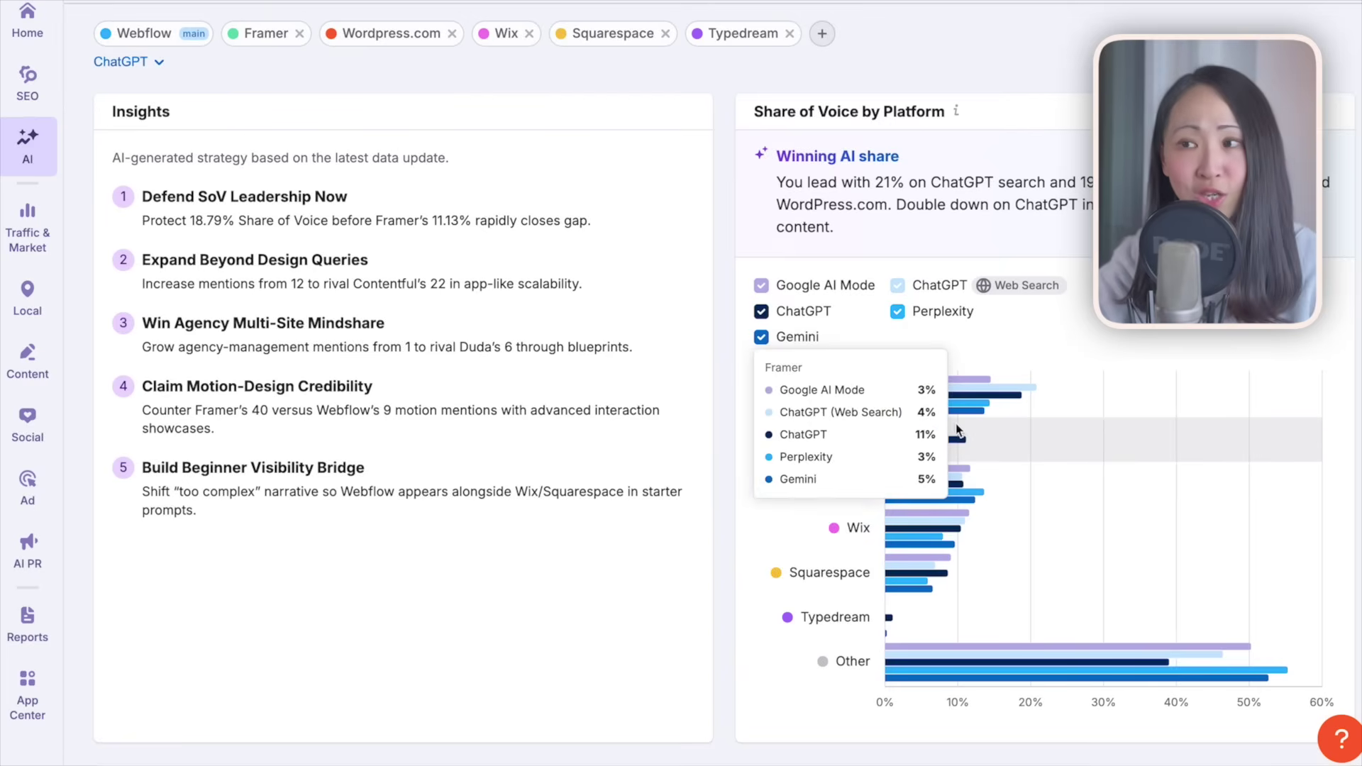
pyautogui.moveTo(955, 502)
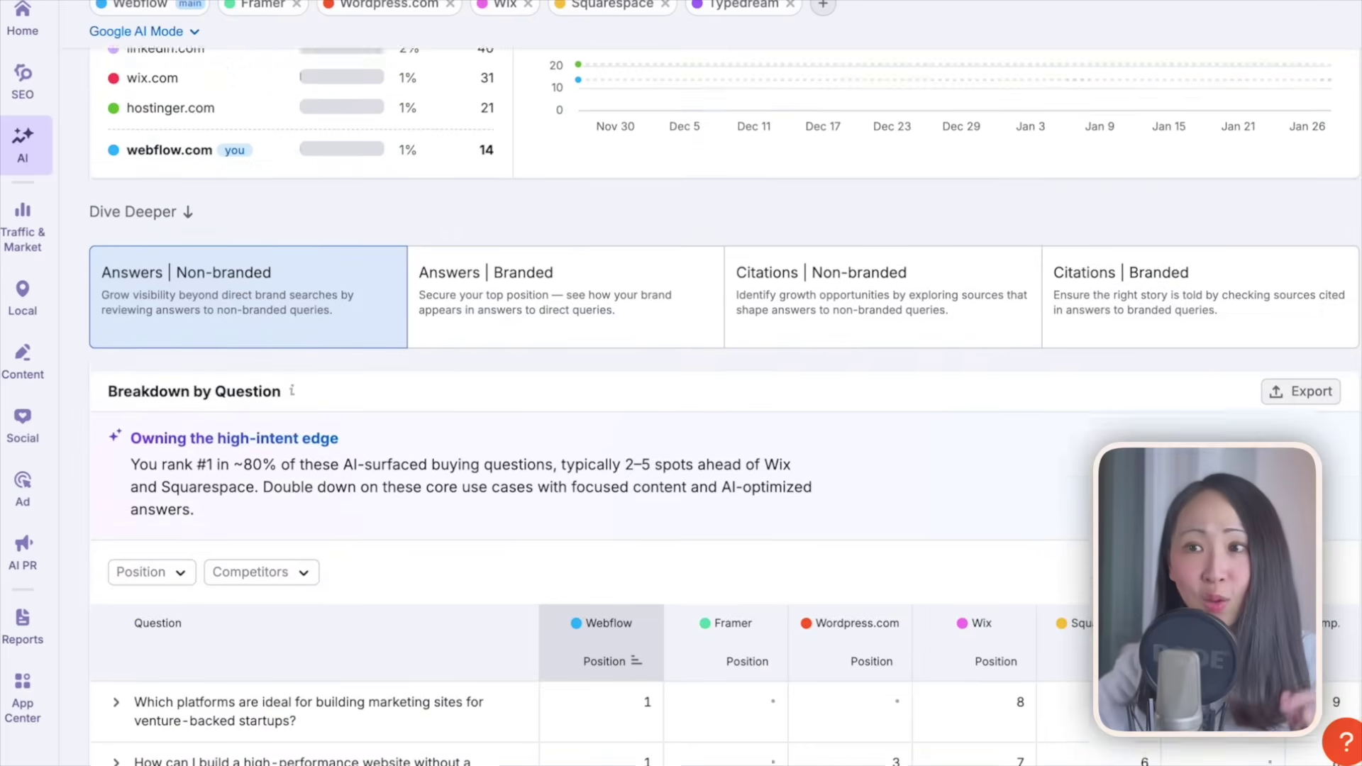
pyautogui.scroll(-2, 589, 426)
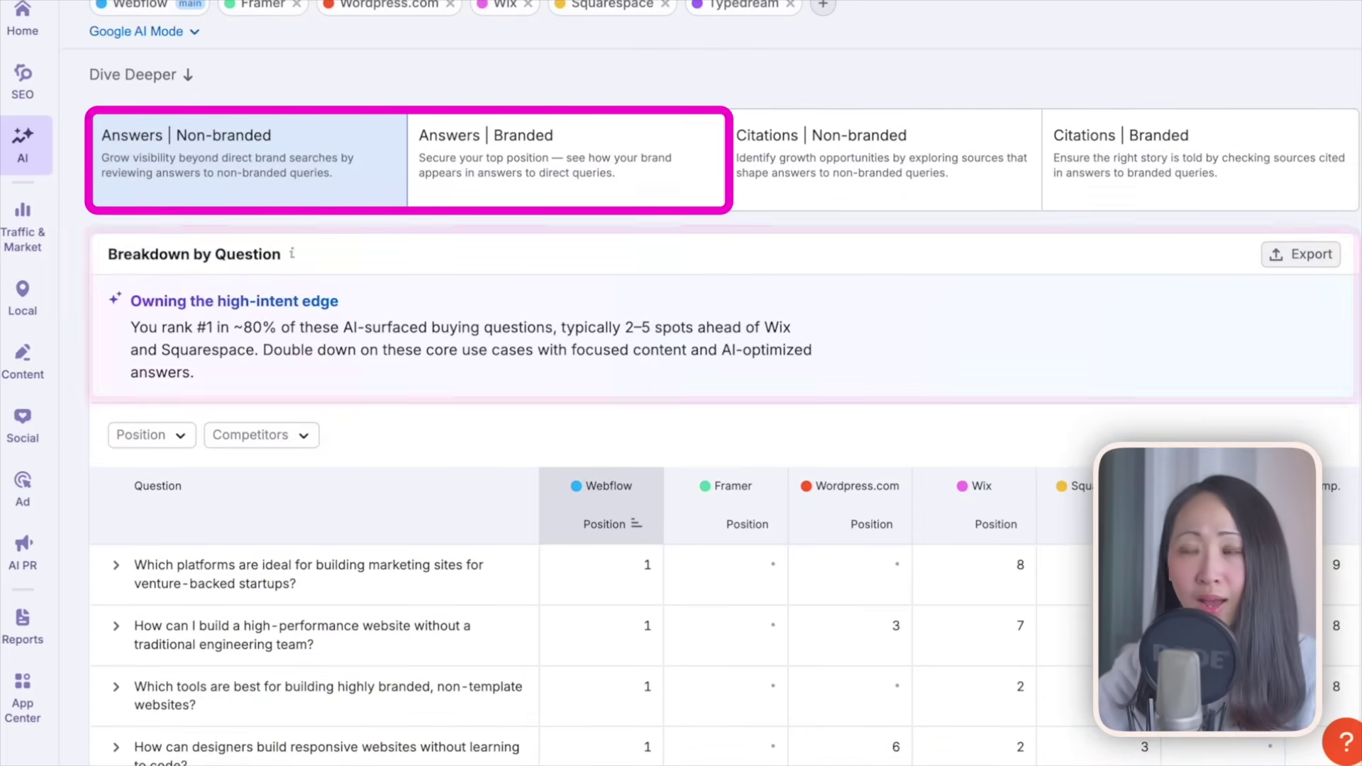
pyautogui.scroll(-6, 1262, 353)
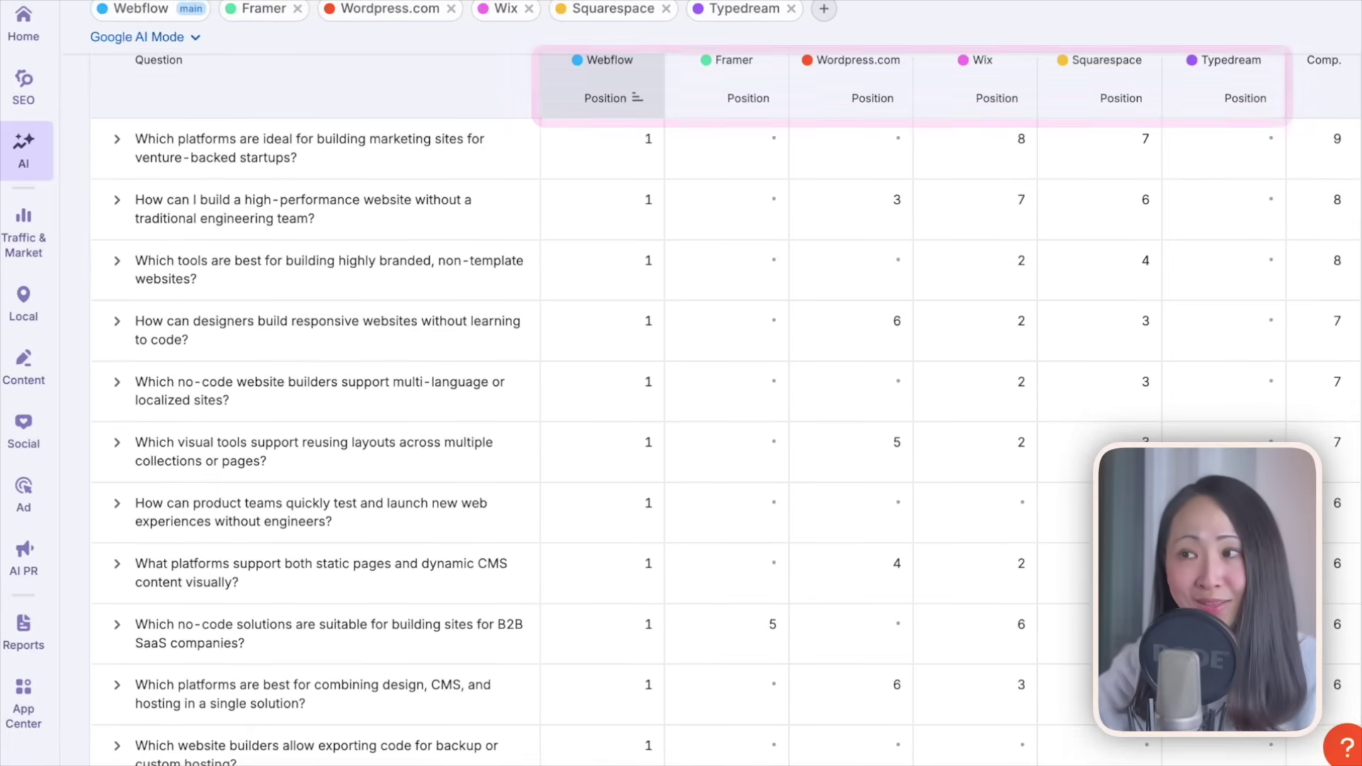
pyautogui.scroll(-1, 1241, 264)
pyautogui.scroll(-1, 201, 201)
pyautogui.scroll(1, 200, 201)
pyautogui.click(117, 152)
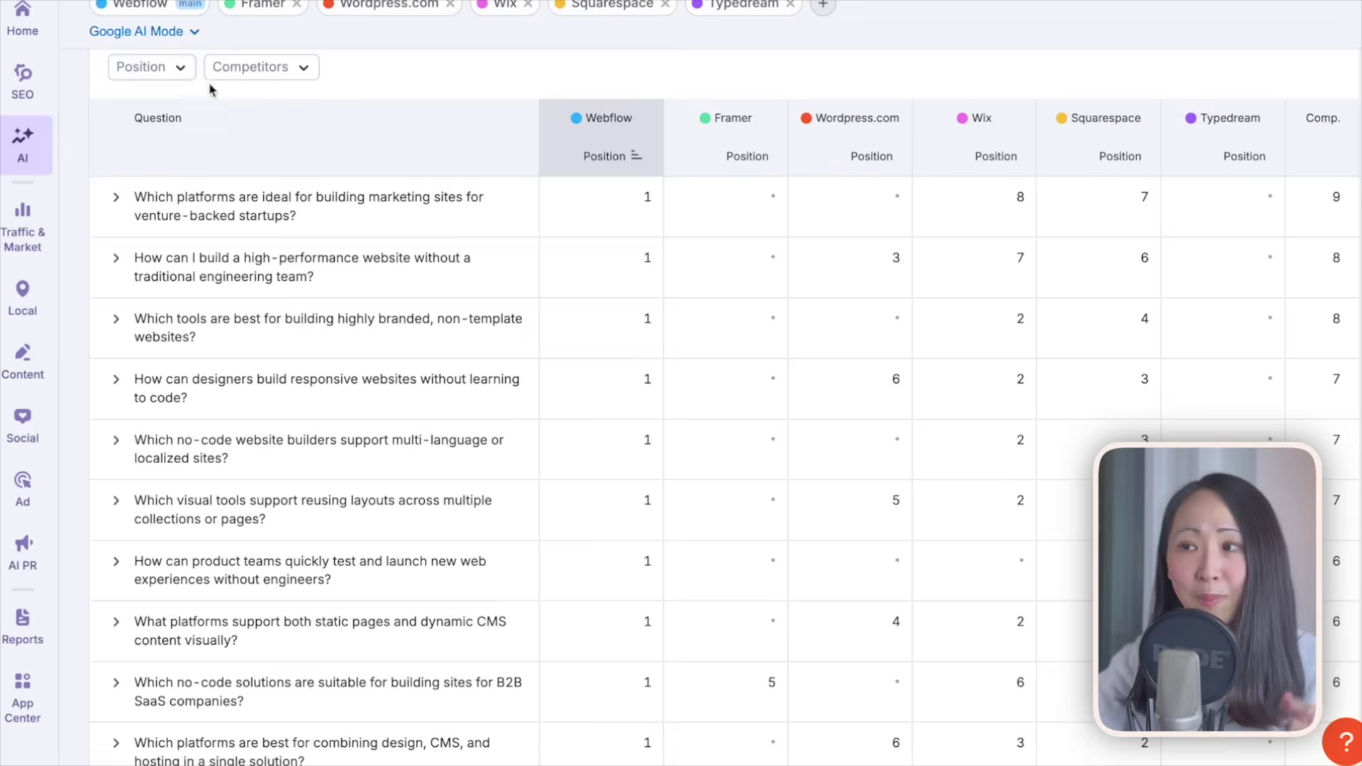
pyautogui.click(181, 71)
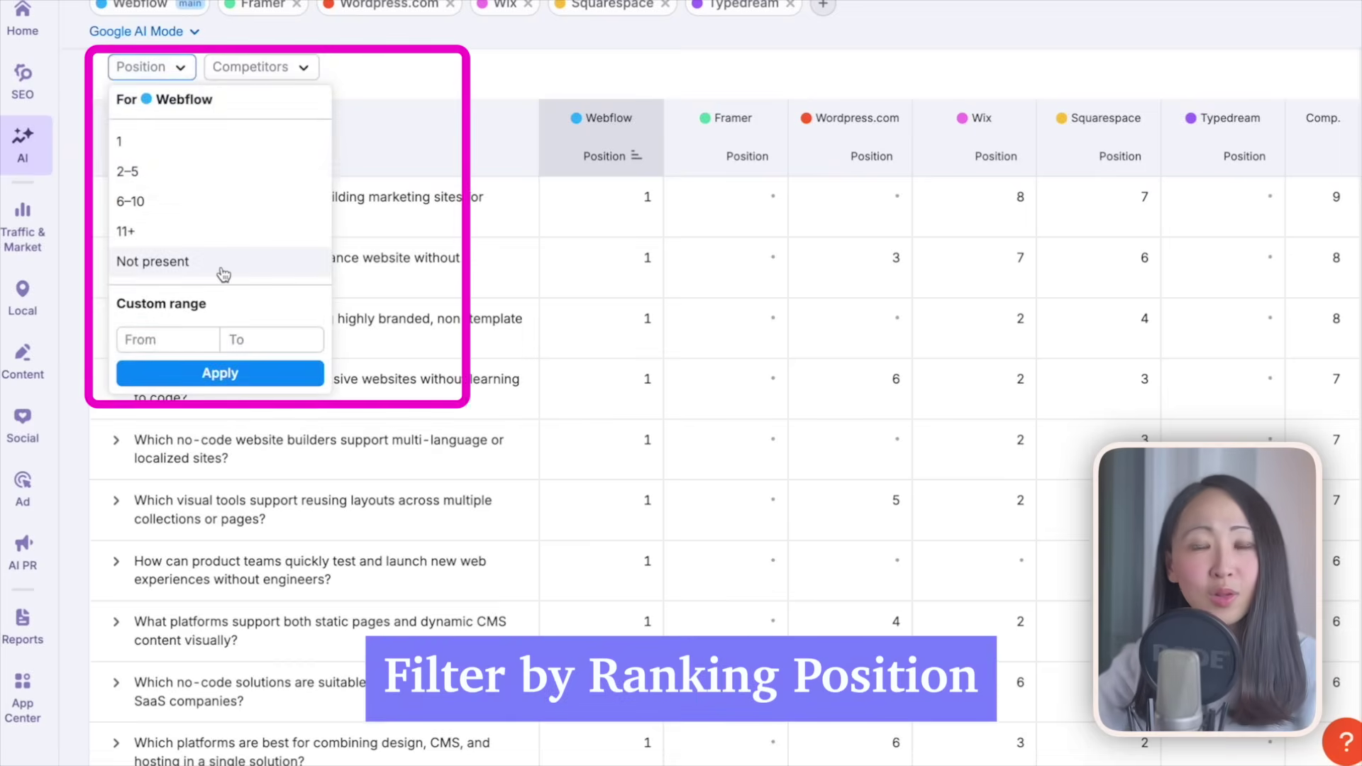
pyautogui.click(152, 261)
pyautogui.click(307, 76)
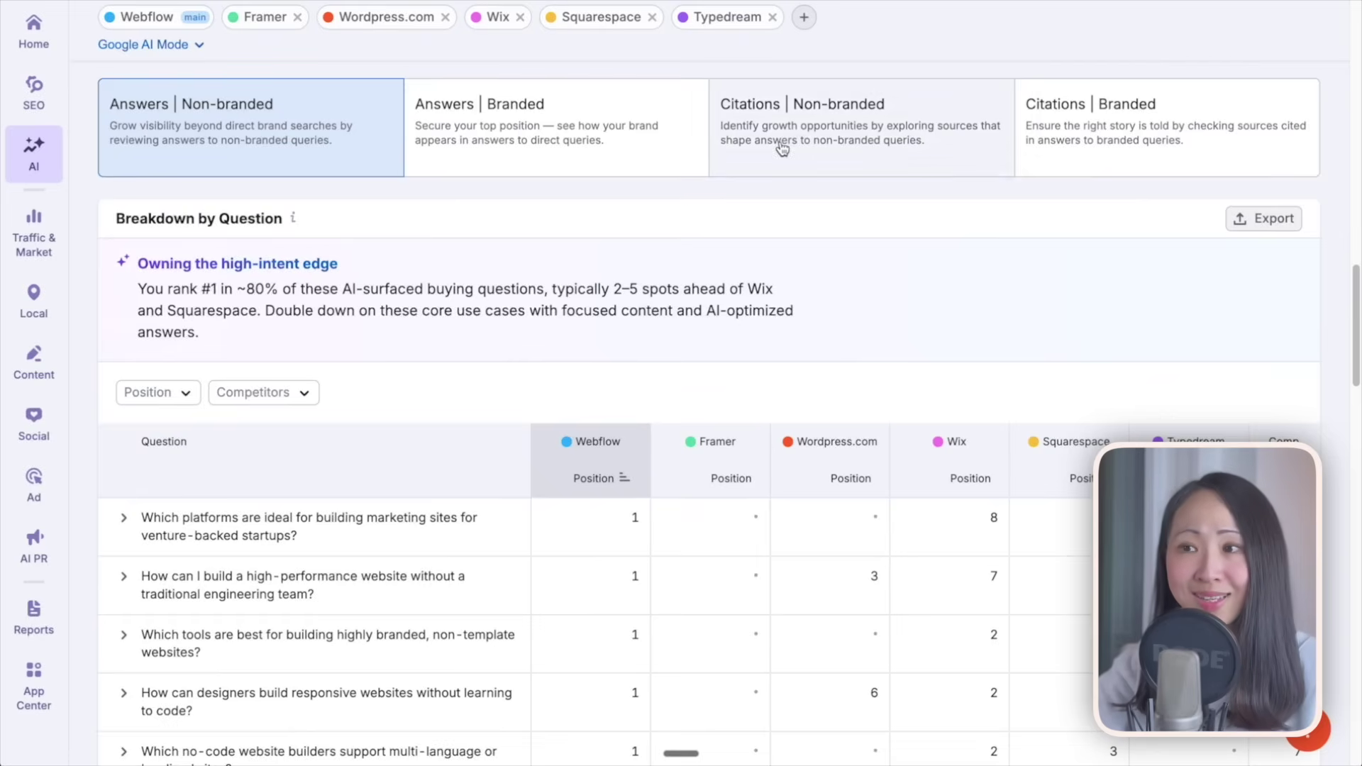
# Step: Show the Citations Non-branded view and scroll through the Cited Domains table
pyautogui.click(779, 147)
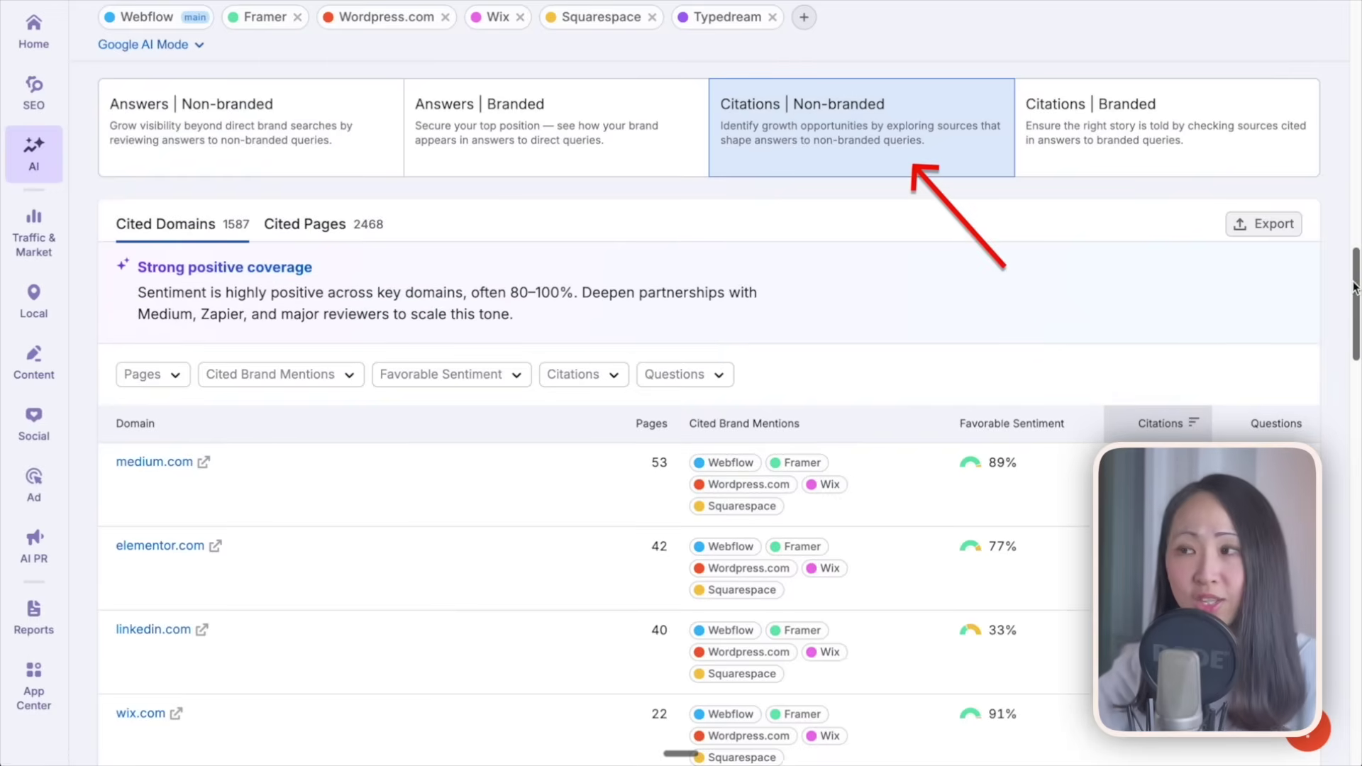
pyautogui.scroll(-3, 1355, 286)
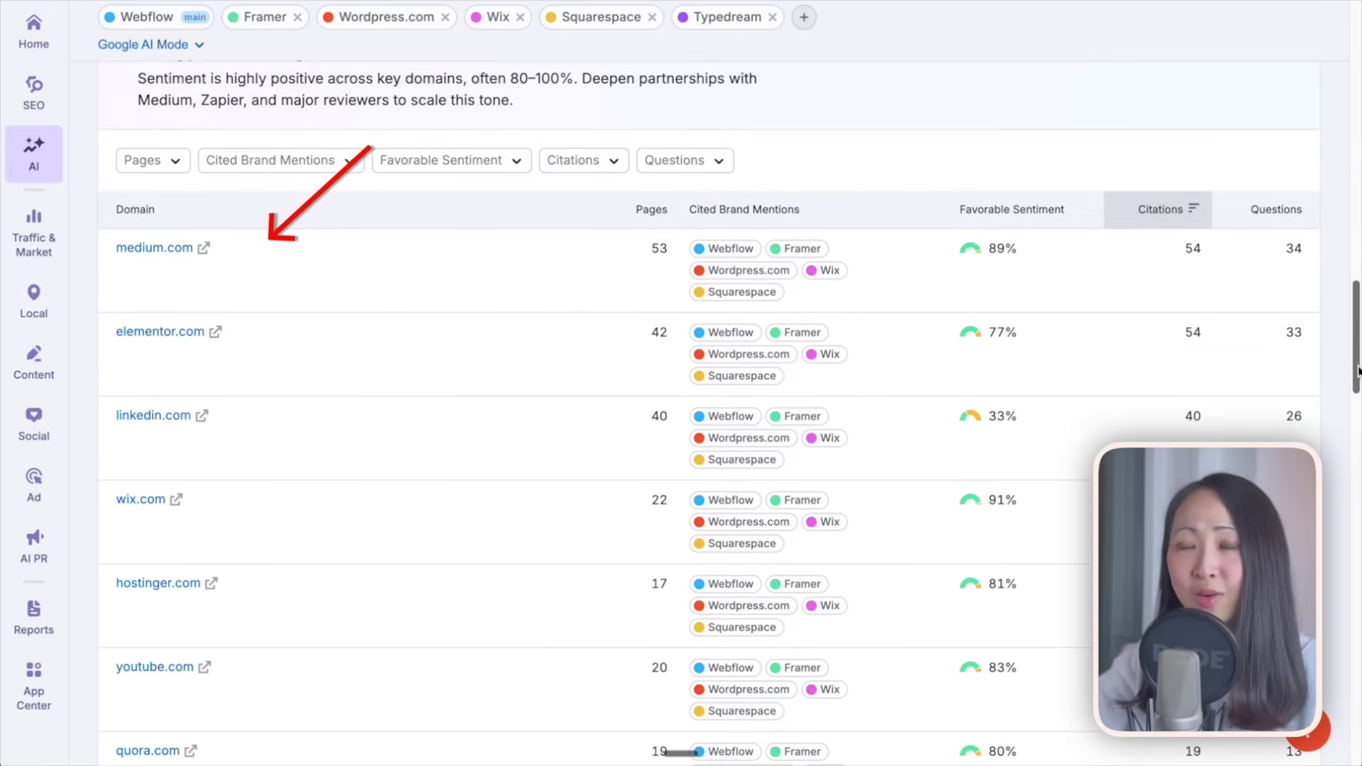
pyautogui.scroll(-2, 1355, 286)
pyautogui.scroll(-10, 710, 412)
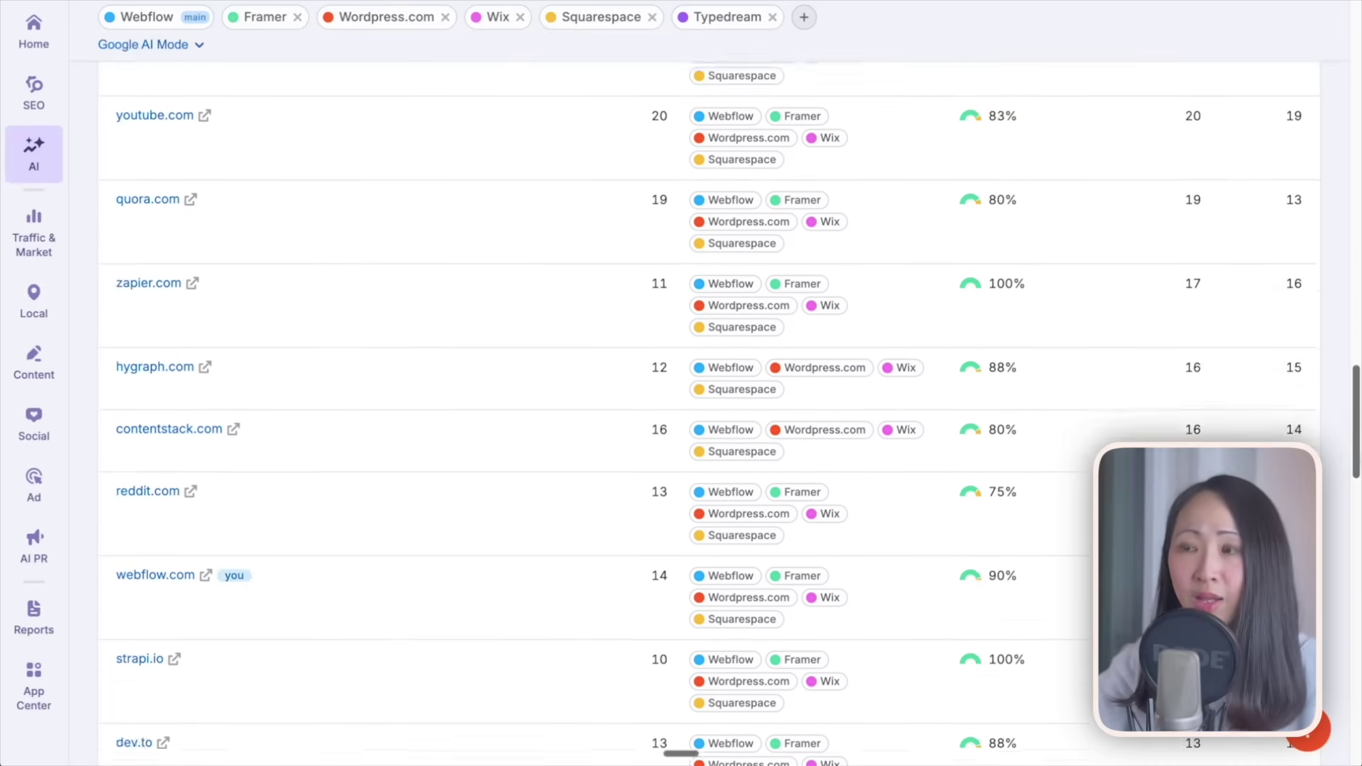
pyautogui.scroll(-1, 709, 411)
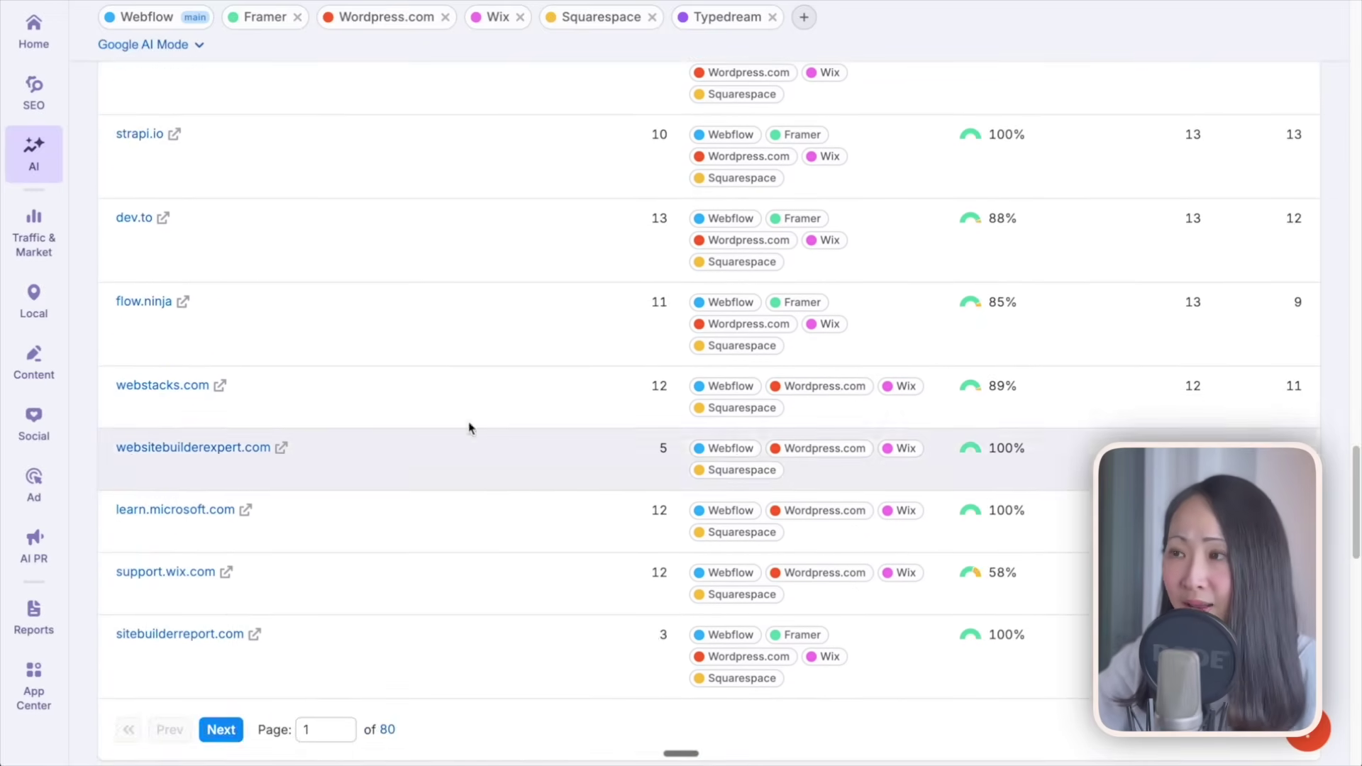
pyautogui.scroll(15, 298, 397)
# Step: Filter cited domains to the five brands excluding Webflow, then list cpoclub.com's cited pages
pyautogui.click(333, 132)
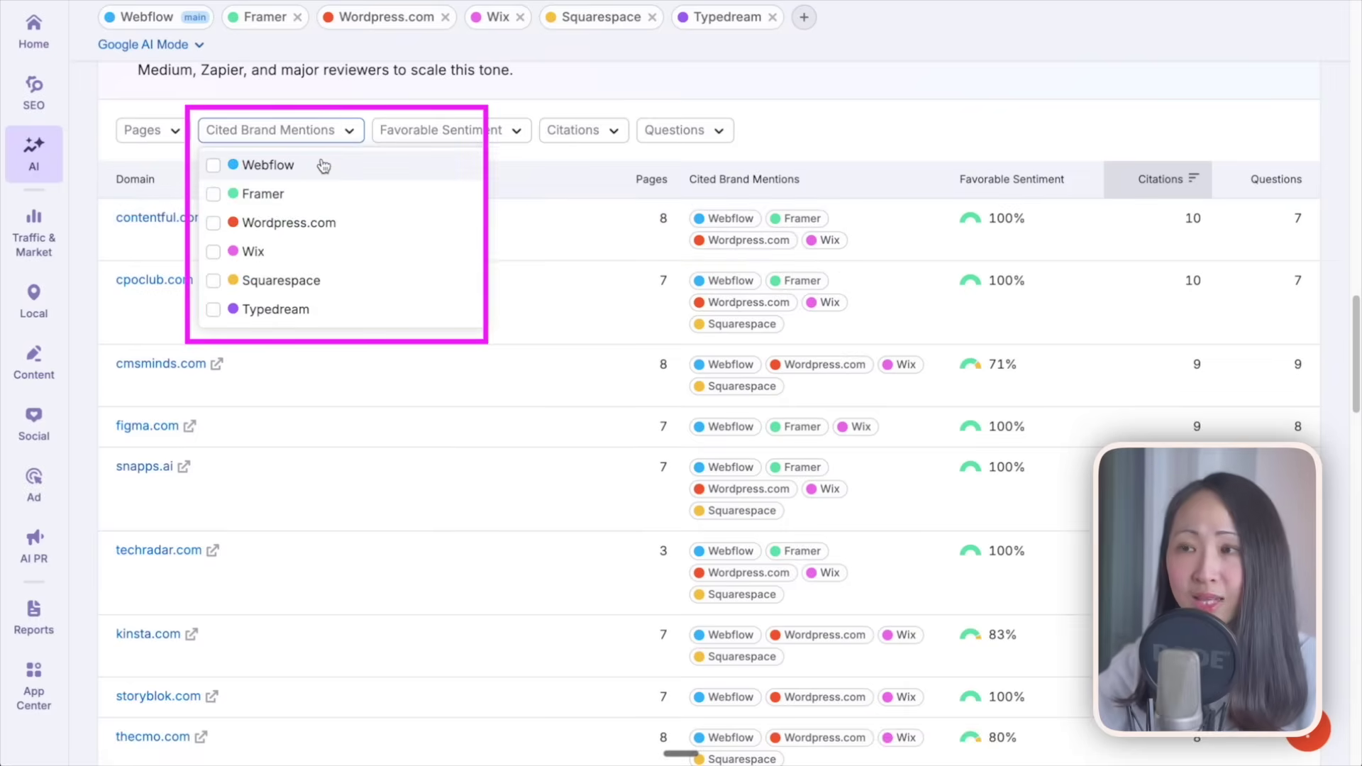
pyautogui.click(317, 165)
pyautogui.click(316, 194)
pyautogui.click(317, 223)
pyautogui.click(317, 252)
pyautogui.click(317, 280)
pyautogui.click(317, 309)
pyautogui.click(317, 165)
pyautogui.click(877, 135)
pyautogui.scroll(-1, 631, 334)
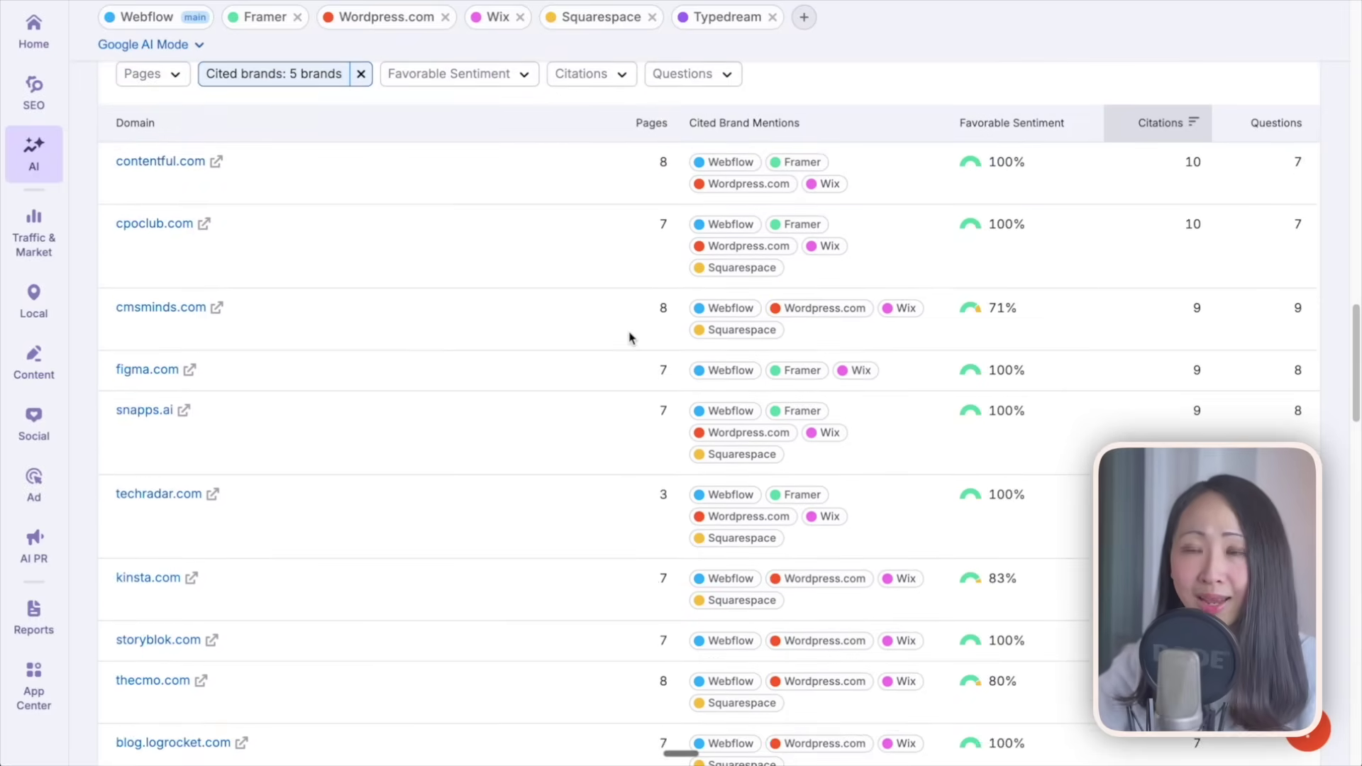
pyautogui.click(163, 225)
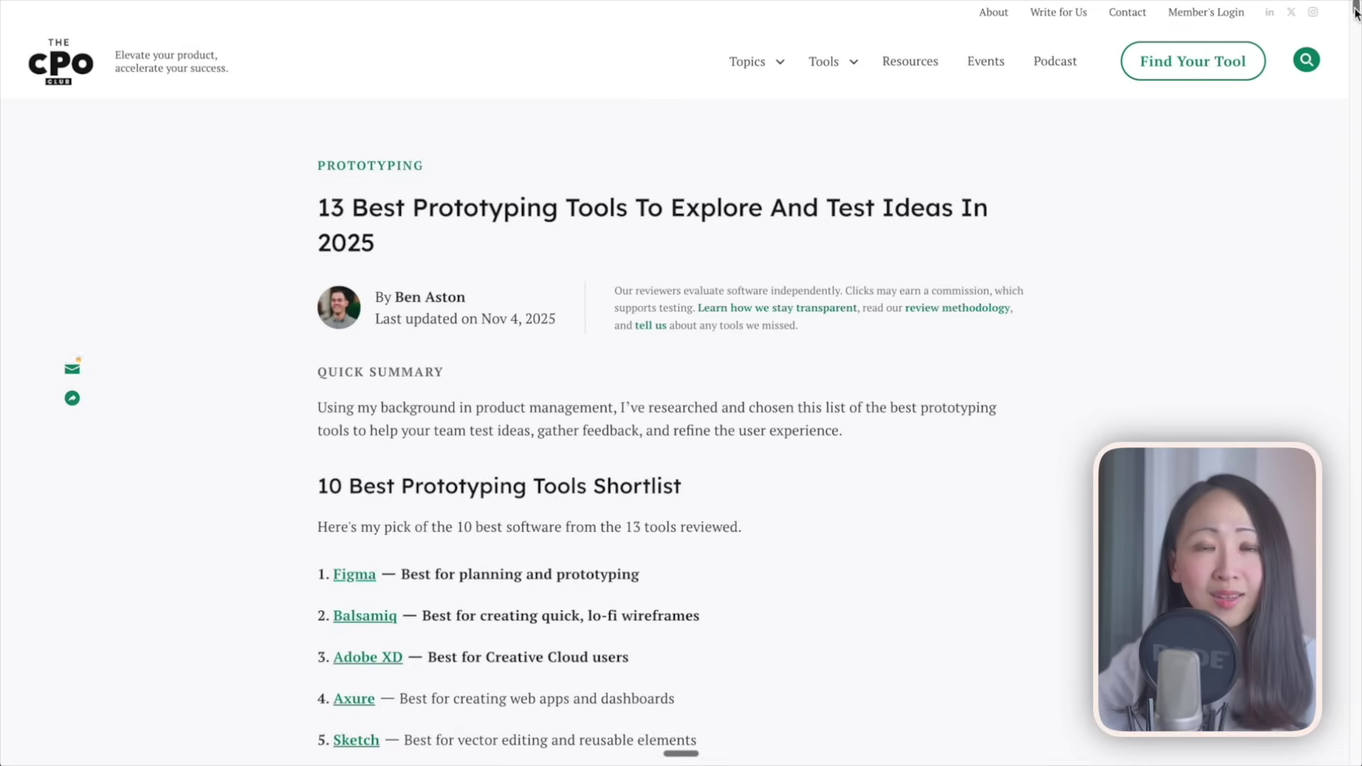
# Step: Scroll through the CPO Club '13 Best Prototyping Tools' article's shortlist
pyautogui.scroll(-1, 1357, 13)
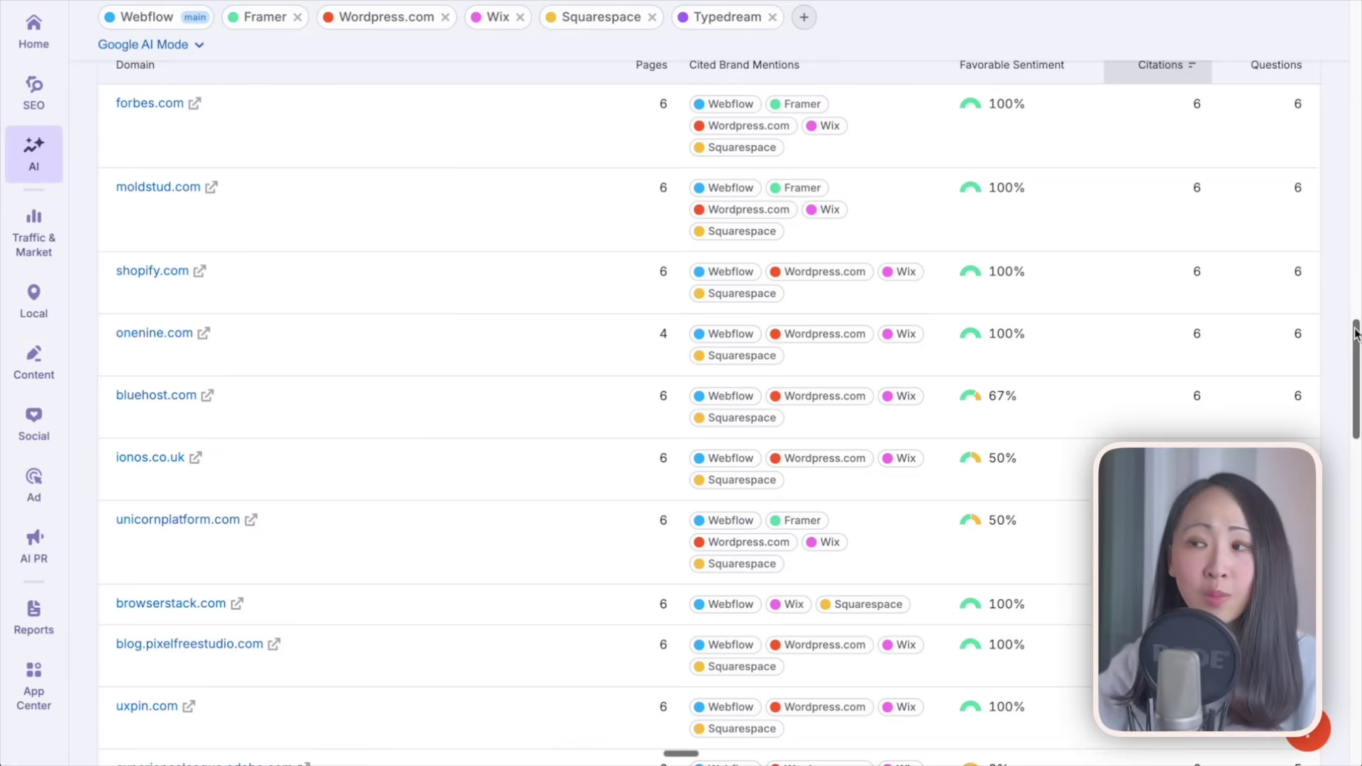
pyautogui.scroll(-5, 1355, 374)
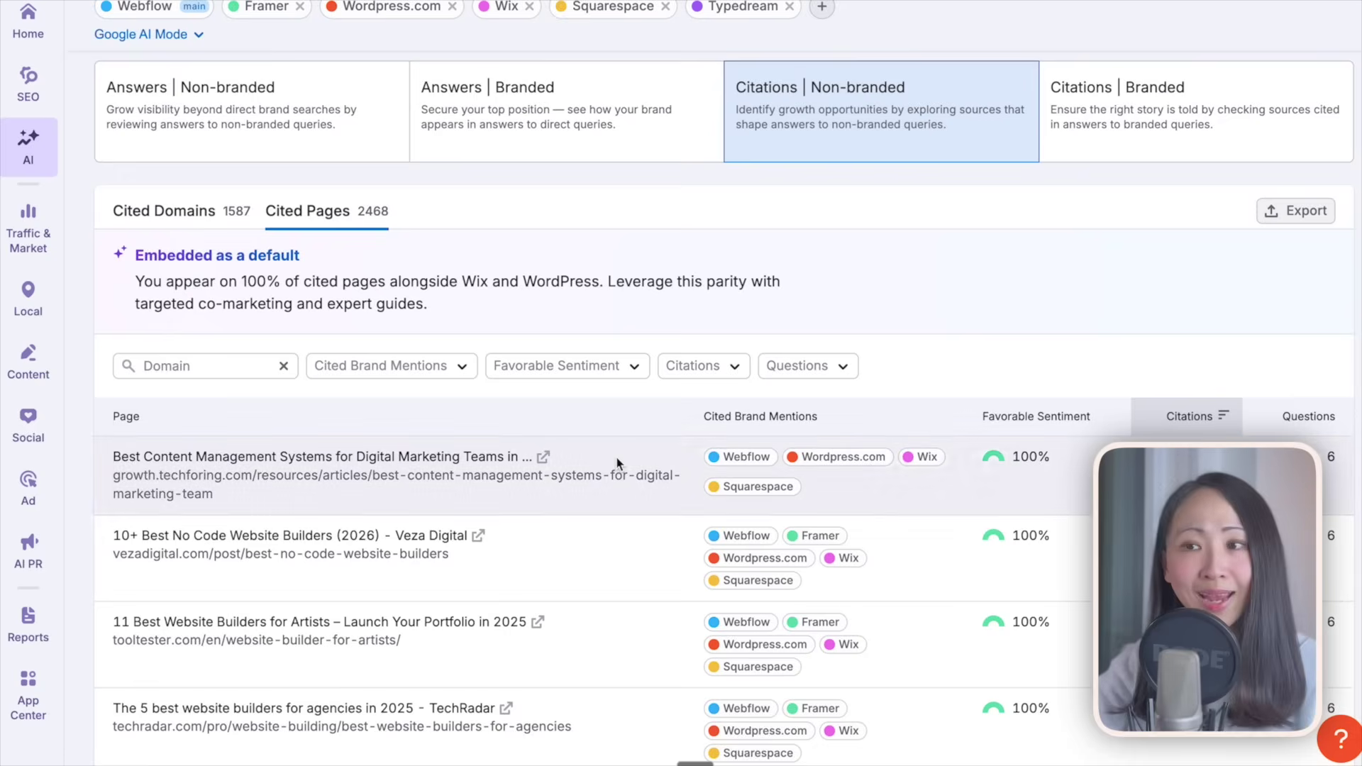
# Step: Filter the Cited Pages list to the reddit.com domain
pyautogui.scroll(-2, 617, 465)
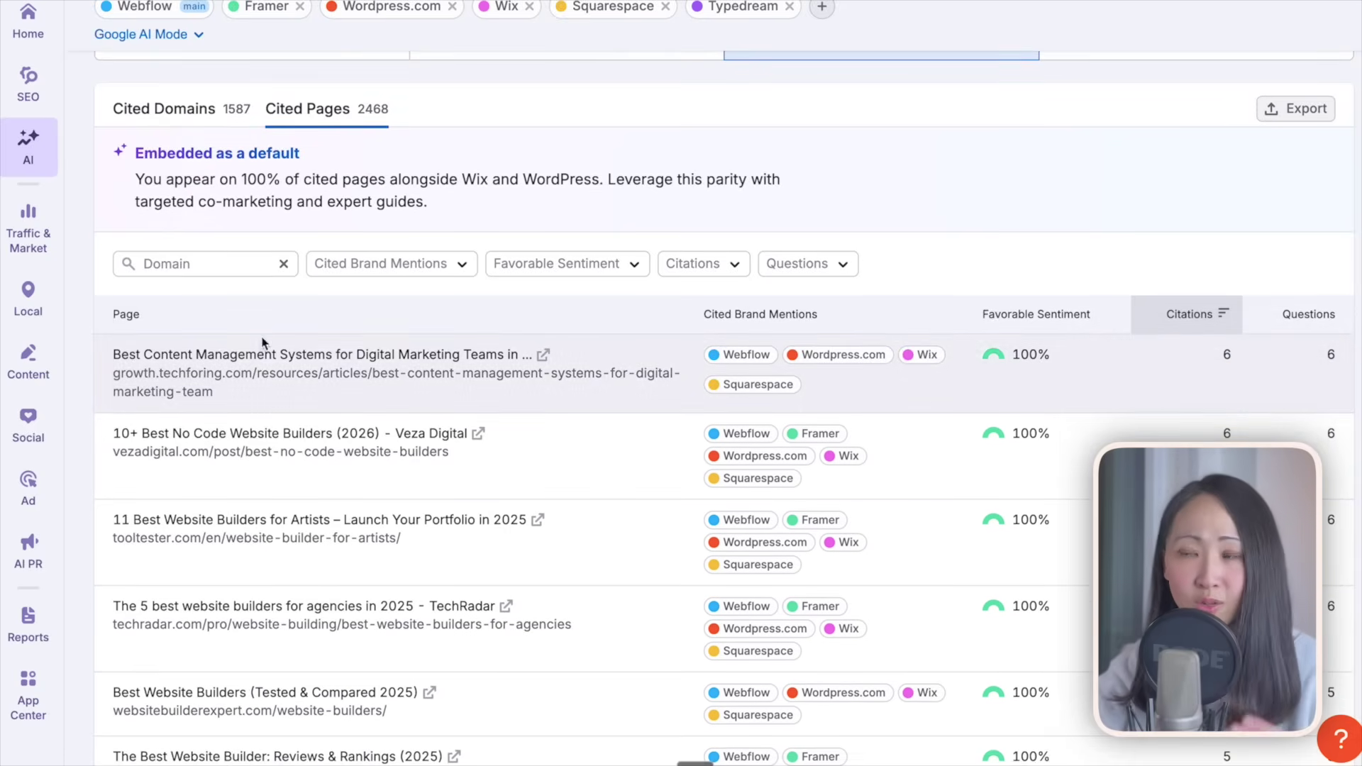
pyautogui.click(196, 263)
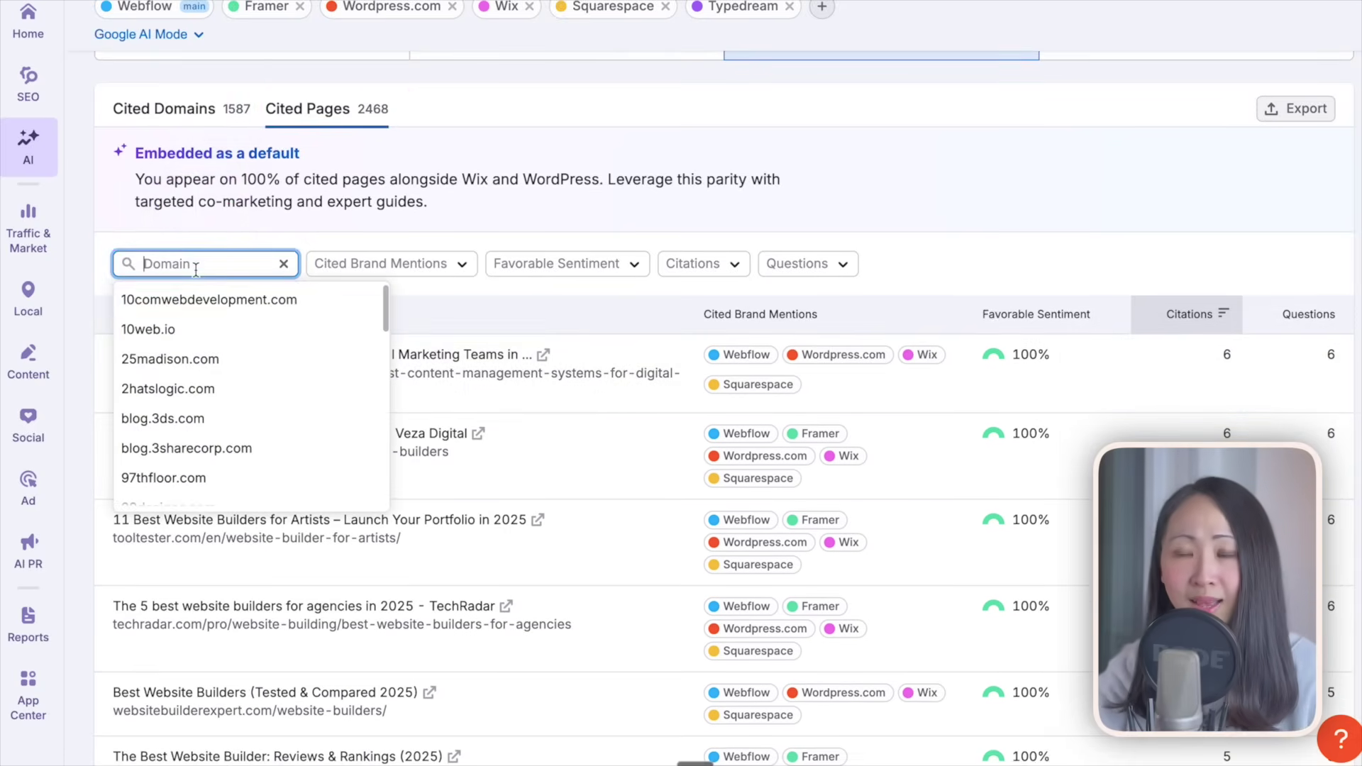
pyautogui.write('reddit.com')
pyautogui.click(163, 299)
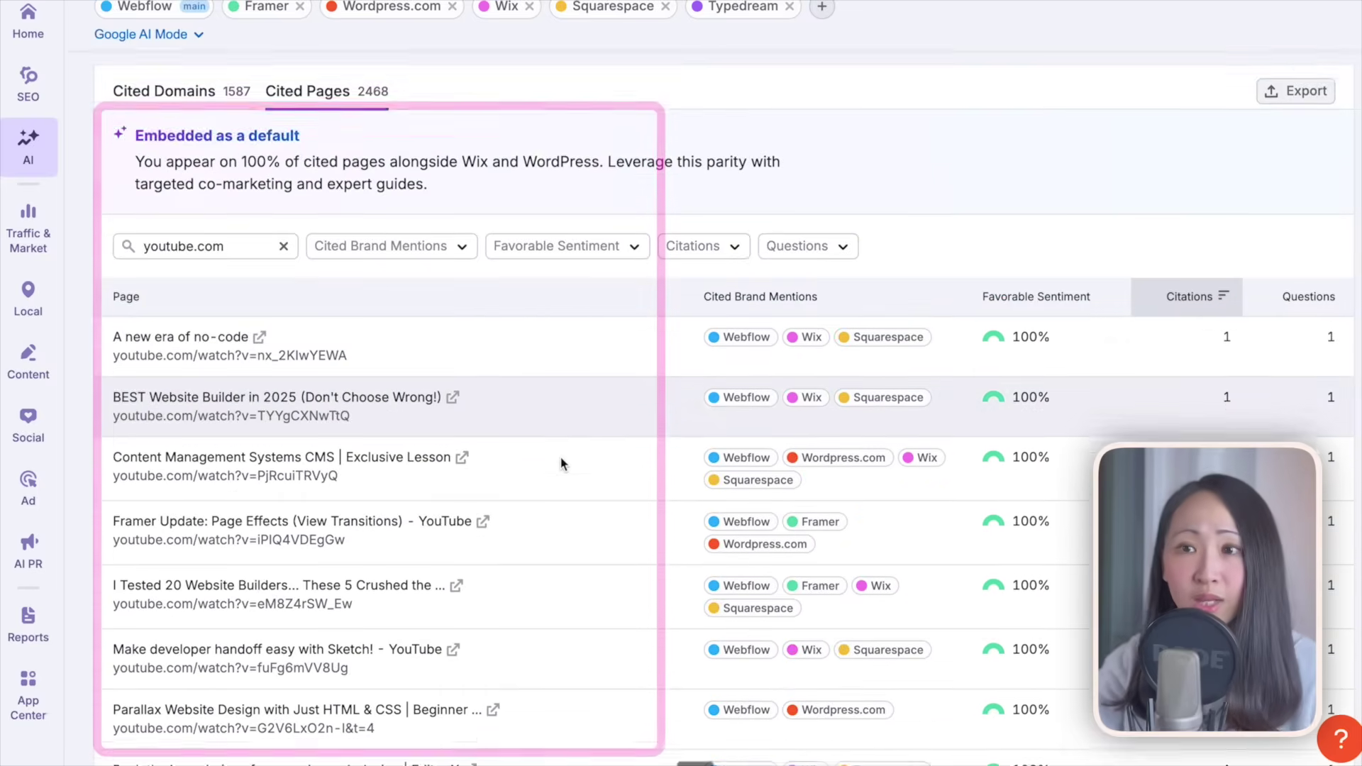
pyautogui.scroll(-3, 562, 464)
# Step: Check the available AI search engines, review the cited pages, and export them to Excel
pyautogui.click(141, 34)
pyautogui.click(605, 85)
pyautogui.scroll(-3, 417, 284)
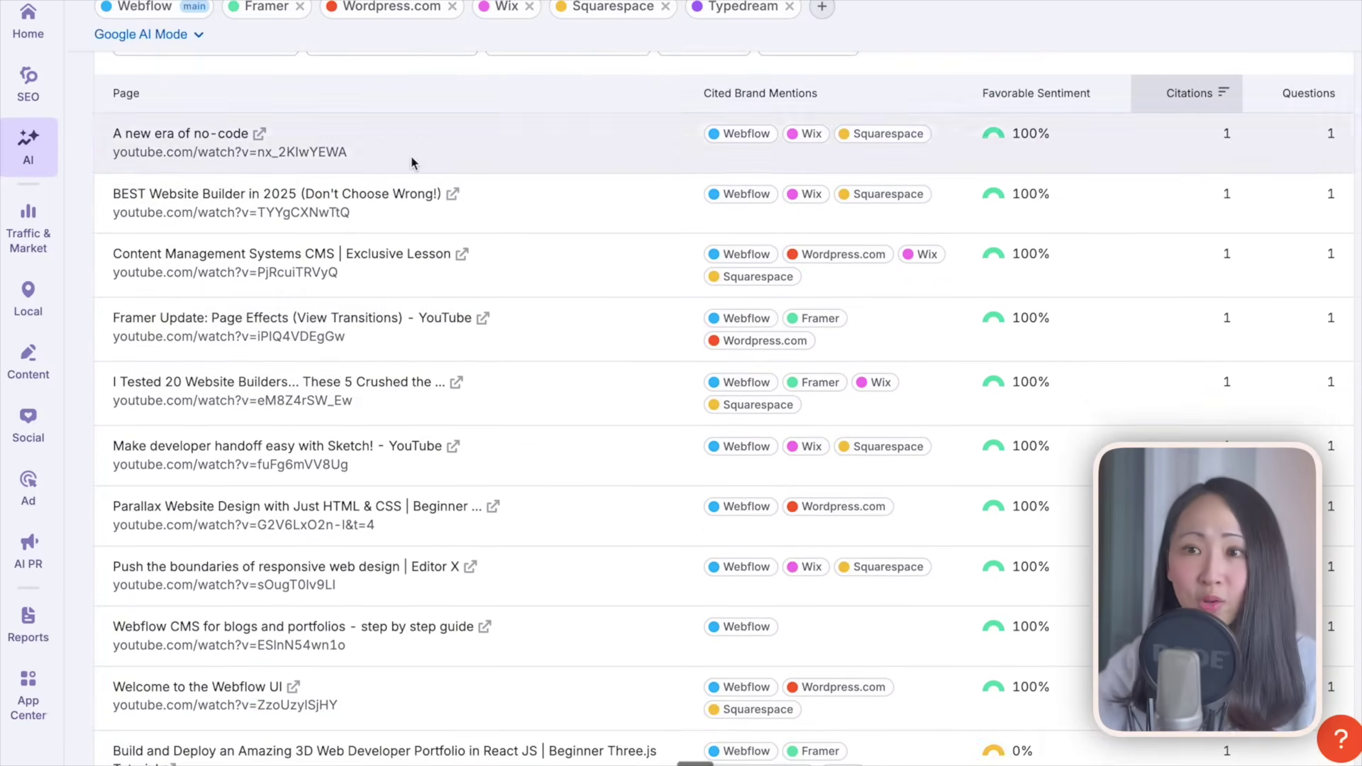
pyautogui.scroll(-8, 417, 286)
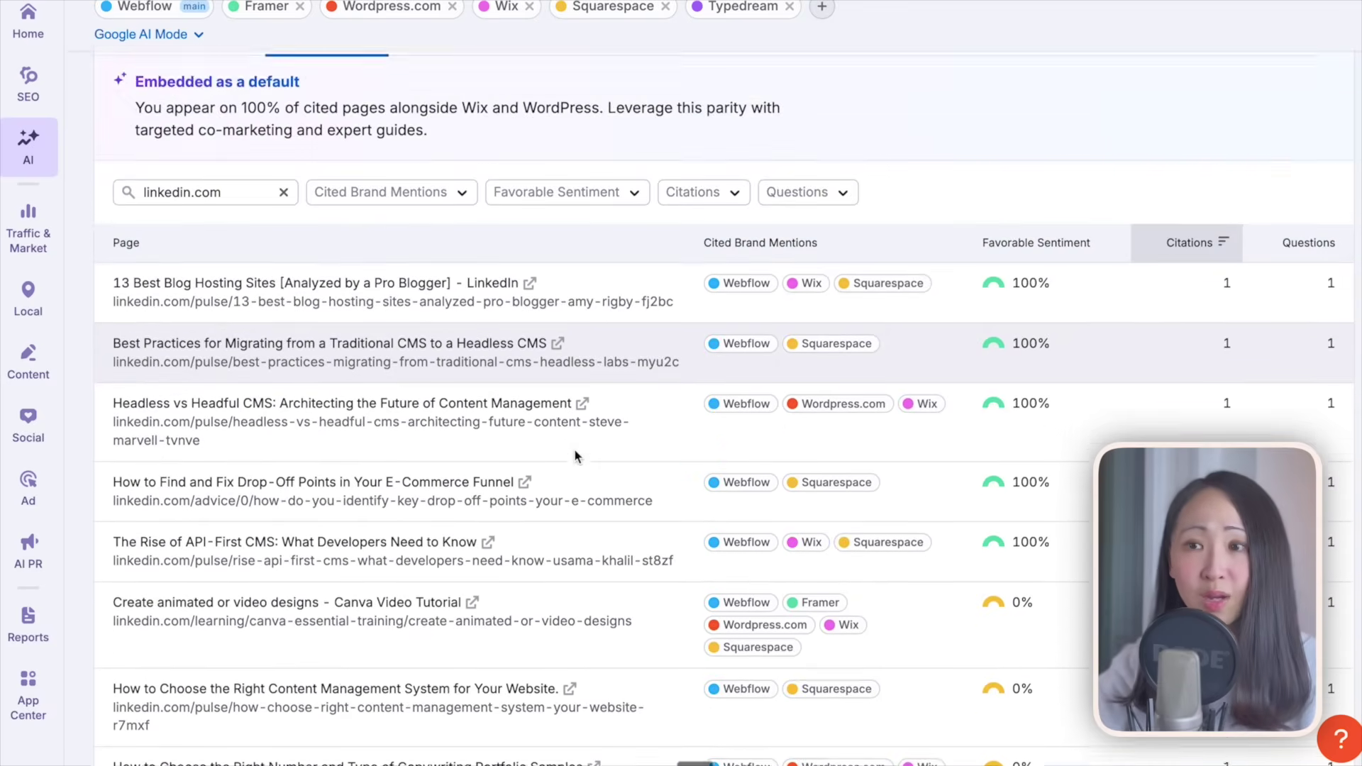
pyautogui.scroll(-2, 573, 449)
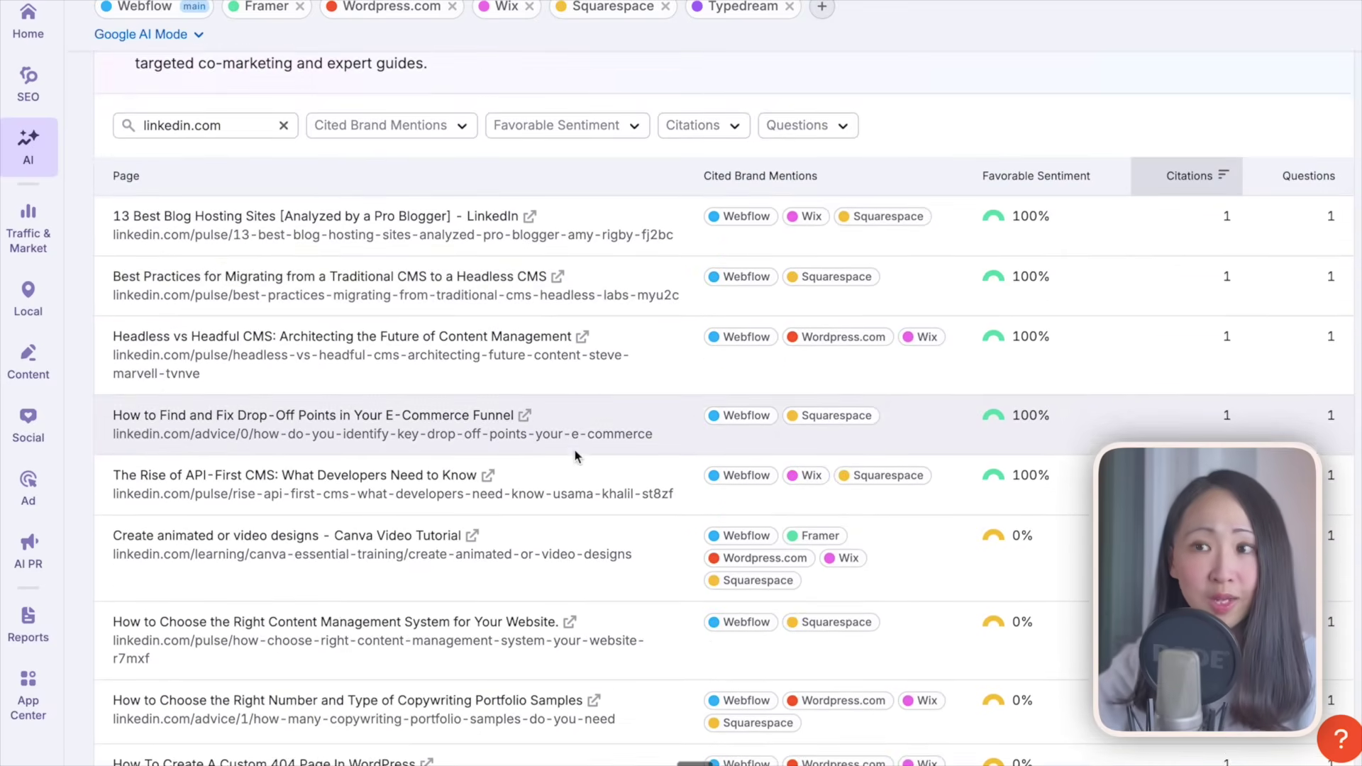
pyautogui.scroll(-1, 606, 369)
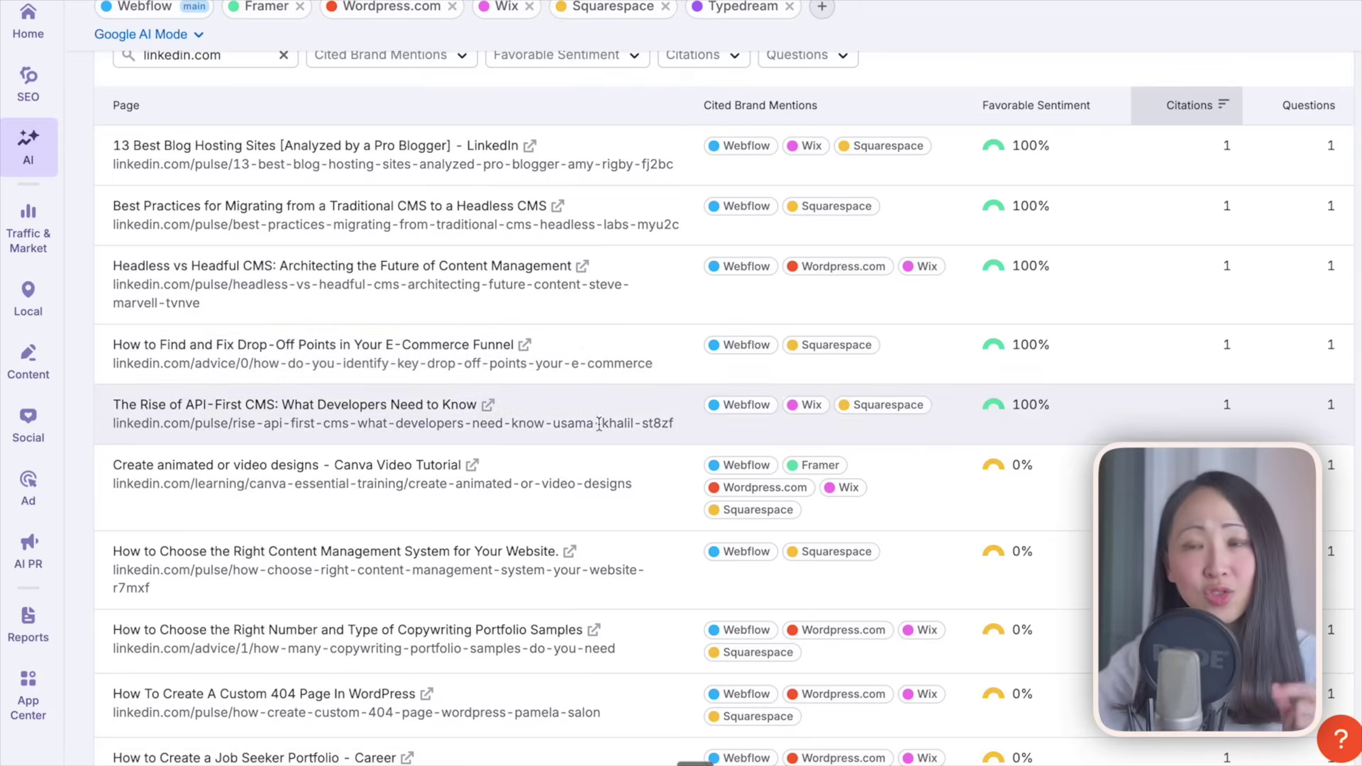
pyautogui.scroll(-1, 606, 511)
pyautogui.scroll(-1, 606, 532)
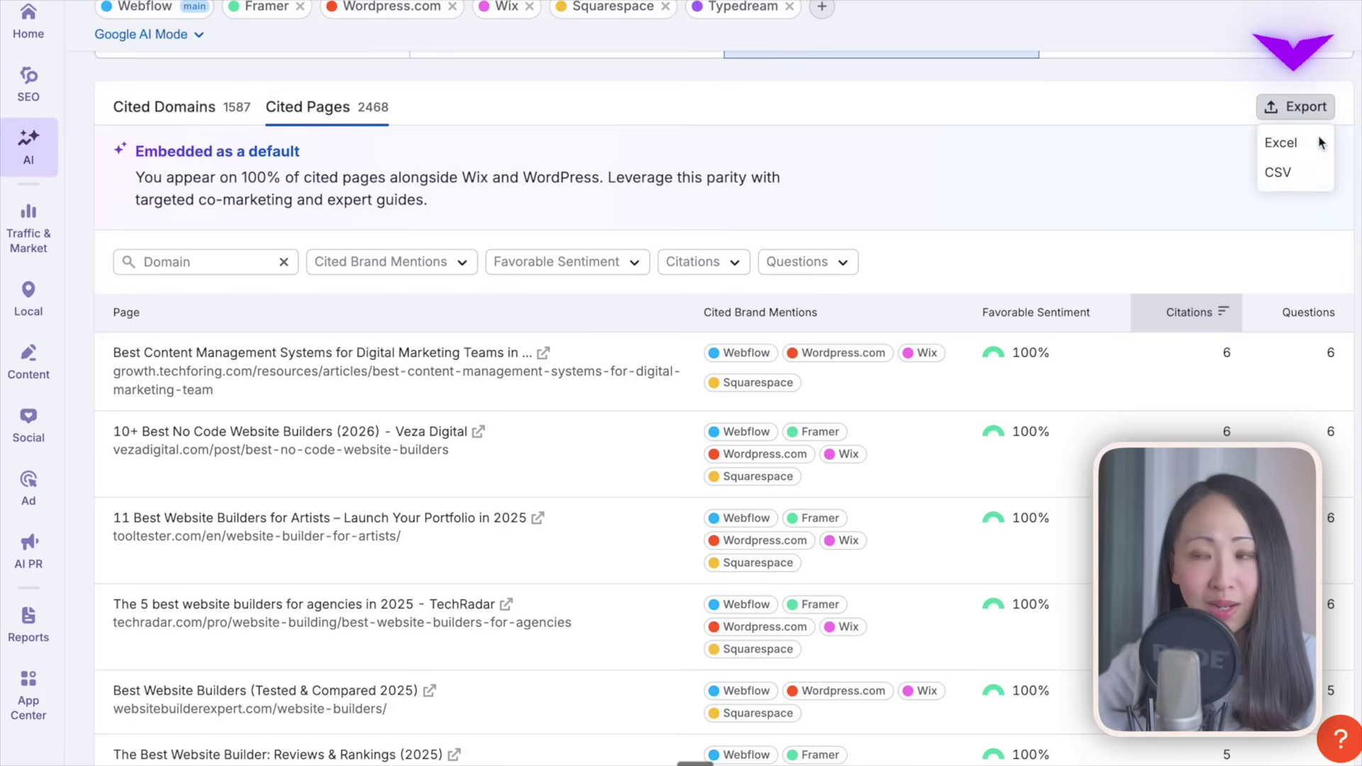
pyautogui.click(1319, 142)
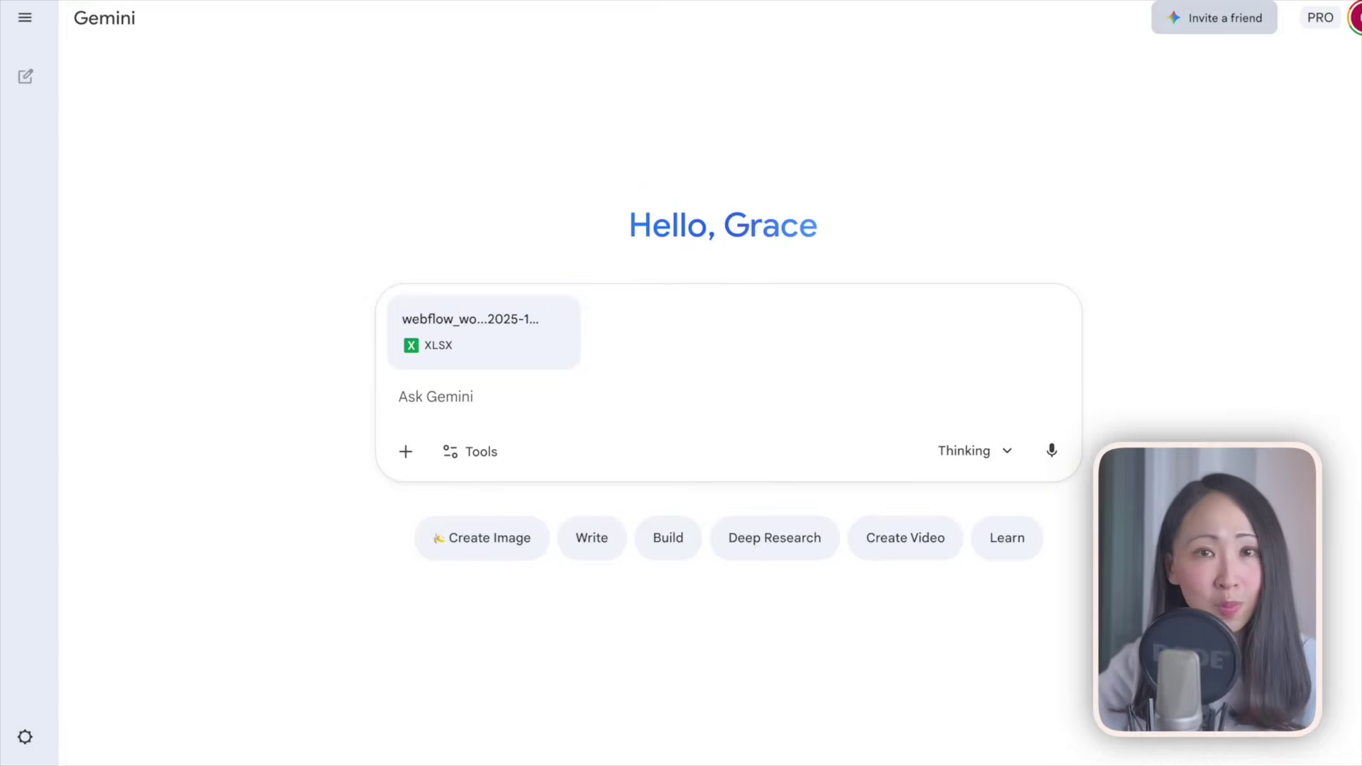
# Step: Attach the brand overview PDF, use Canvas mode, and paste the Typedream outreach analysis prompt
pyautogui.moveTo(1361, 383); pyautogui.dragTo(653, 398)
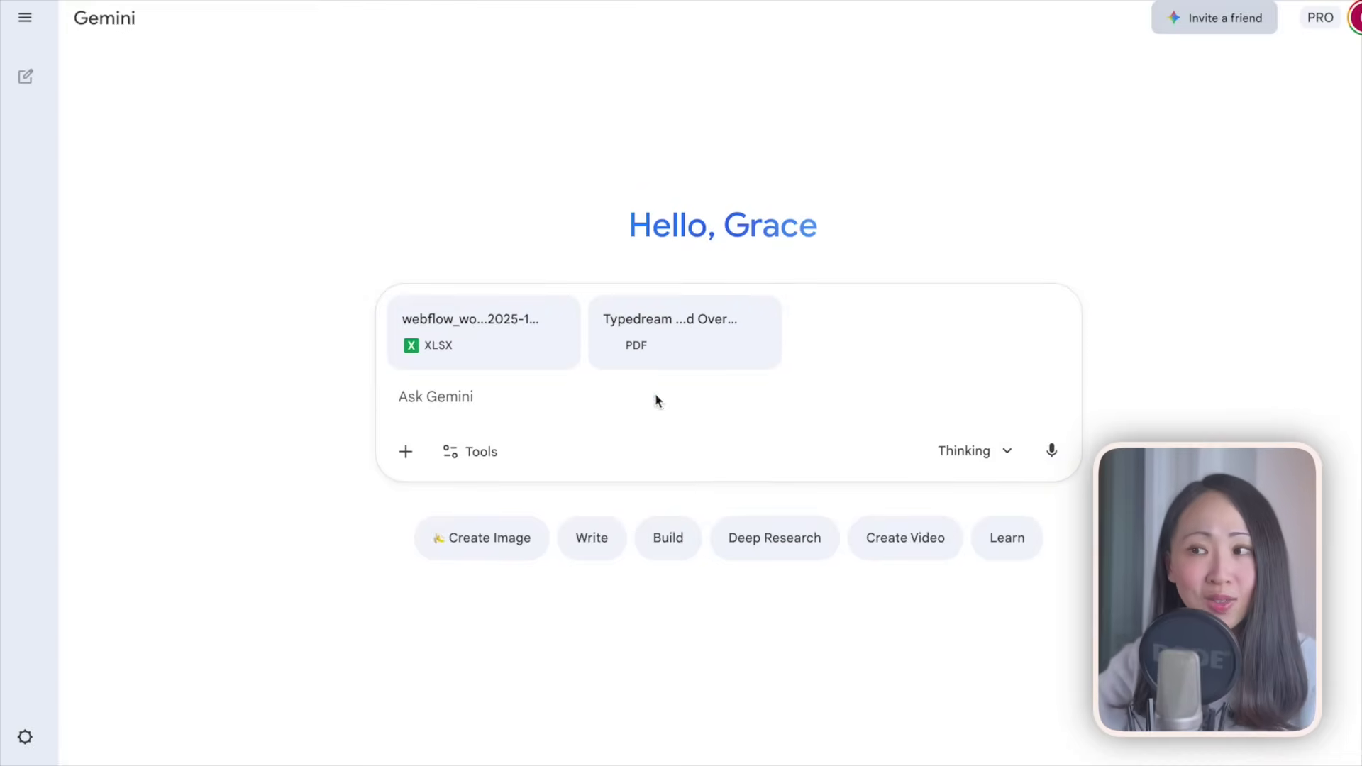
pyautogui.click(490, 452)
pyautogui.click(500, 611)
pyautogui.hotkey('ctrl', 'v')
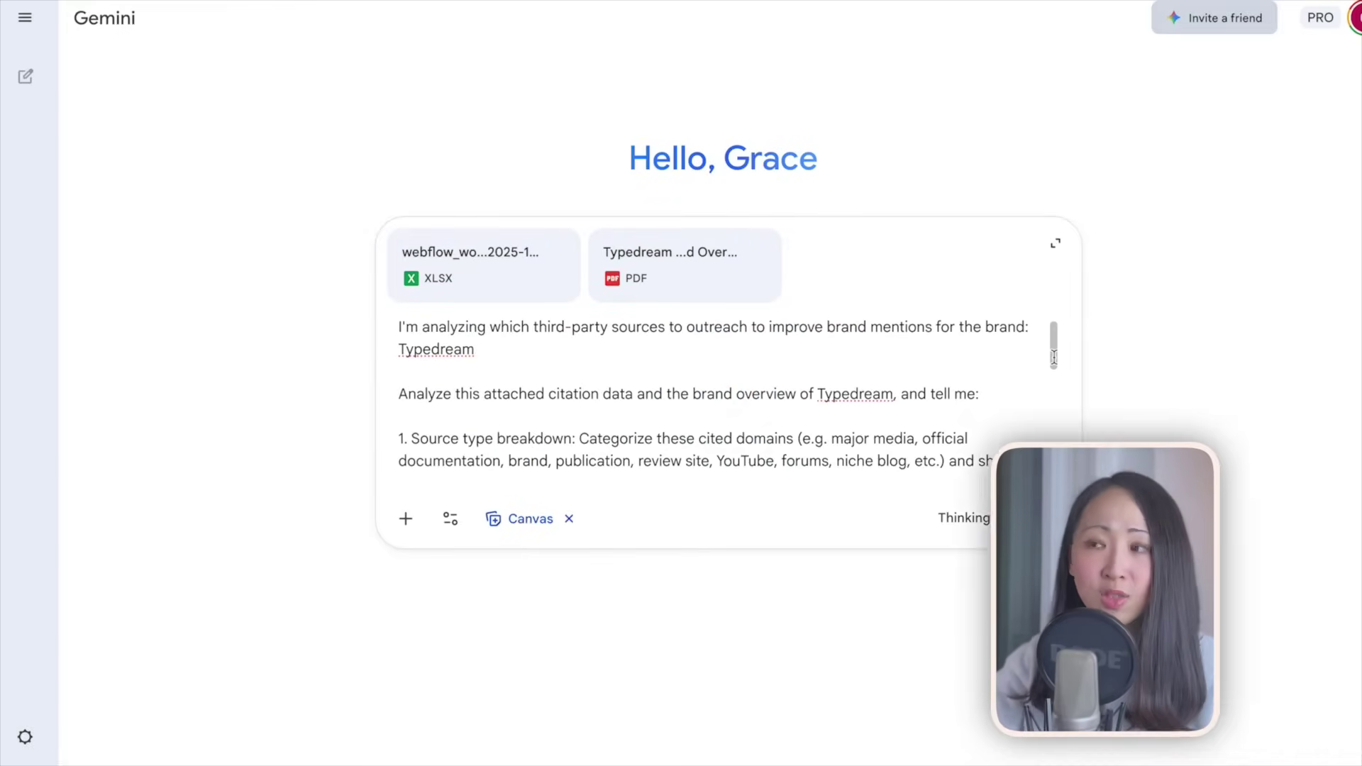
# Step: Scroll through the generated Typedream Outreach Analysis of top sources and opportunities
pyautogui.scroll(-2, 1045, 387)
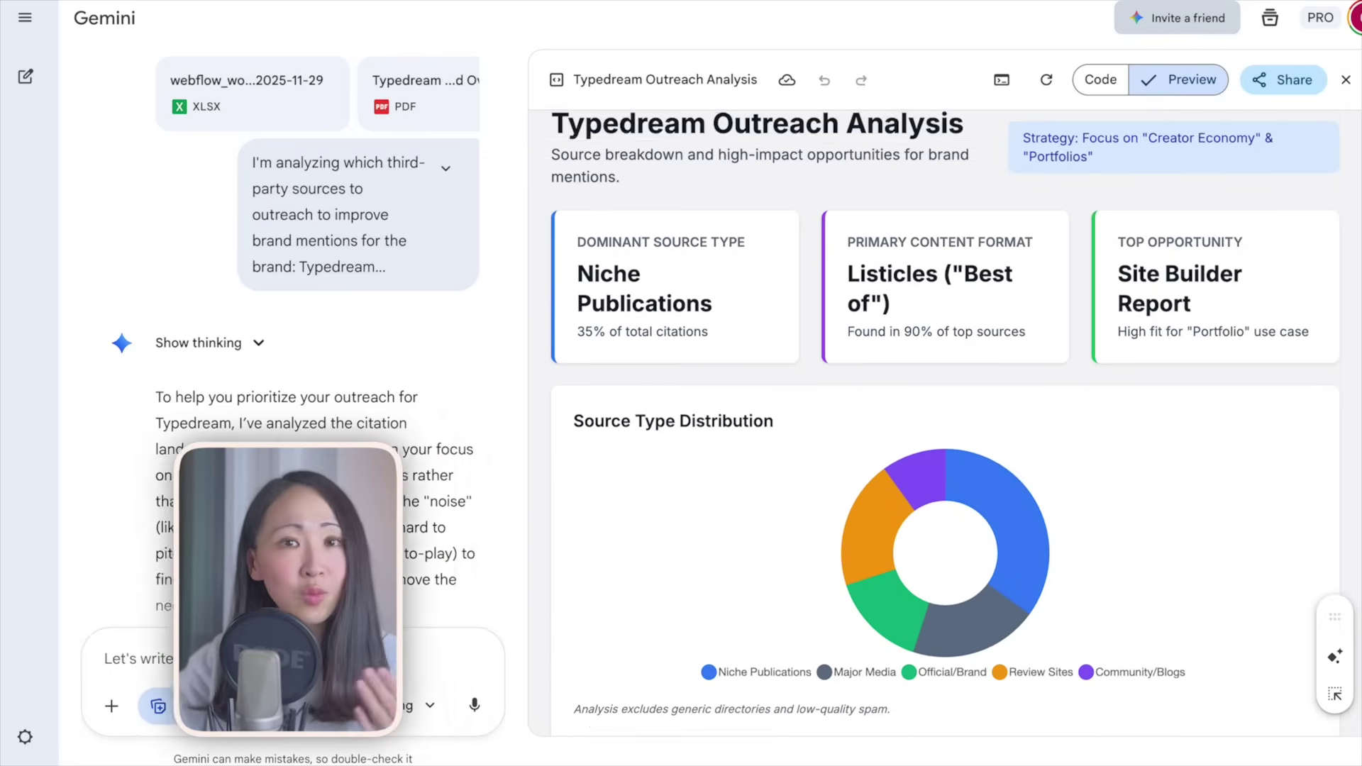
pyautogui.scroll(-1, 1321, 282)
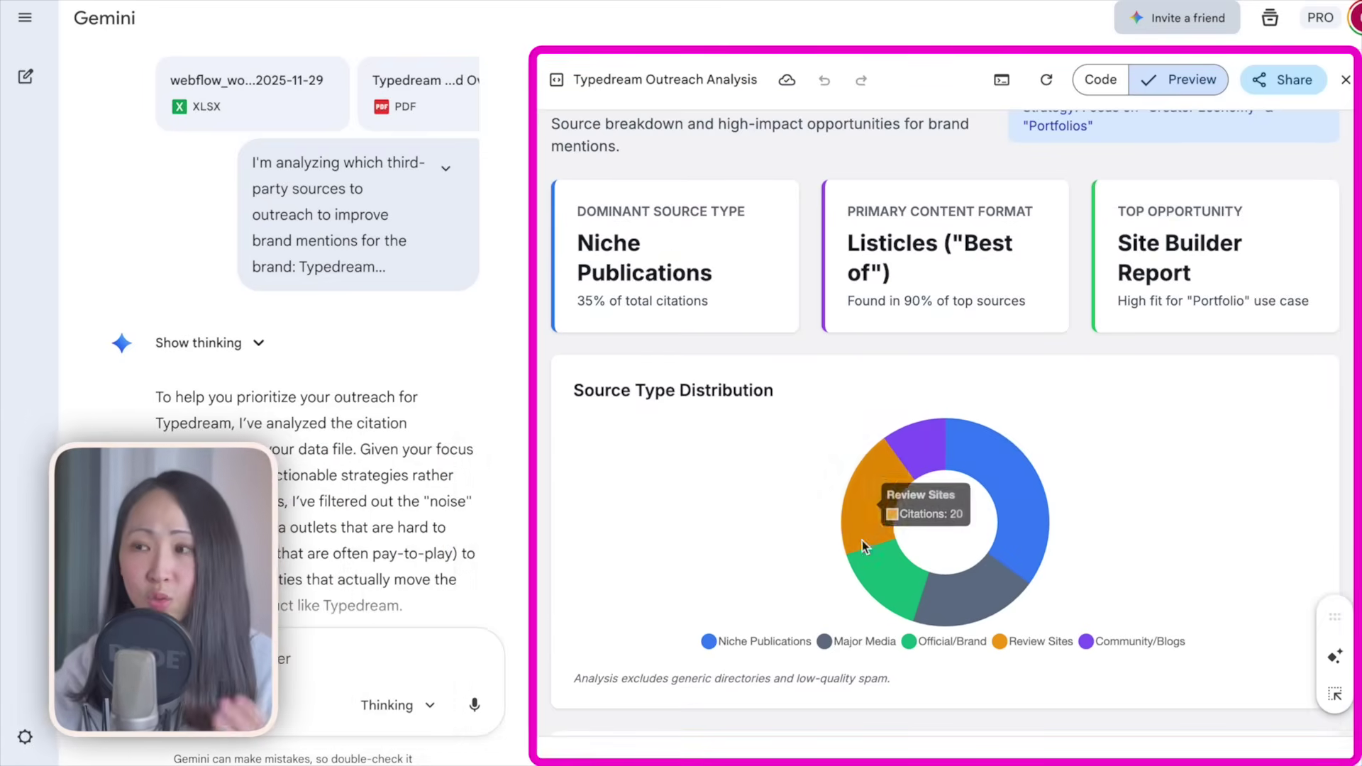
pyautogui.scroll(-8, 1112, 274)
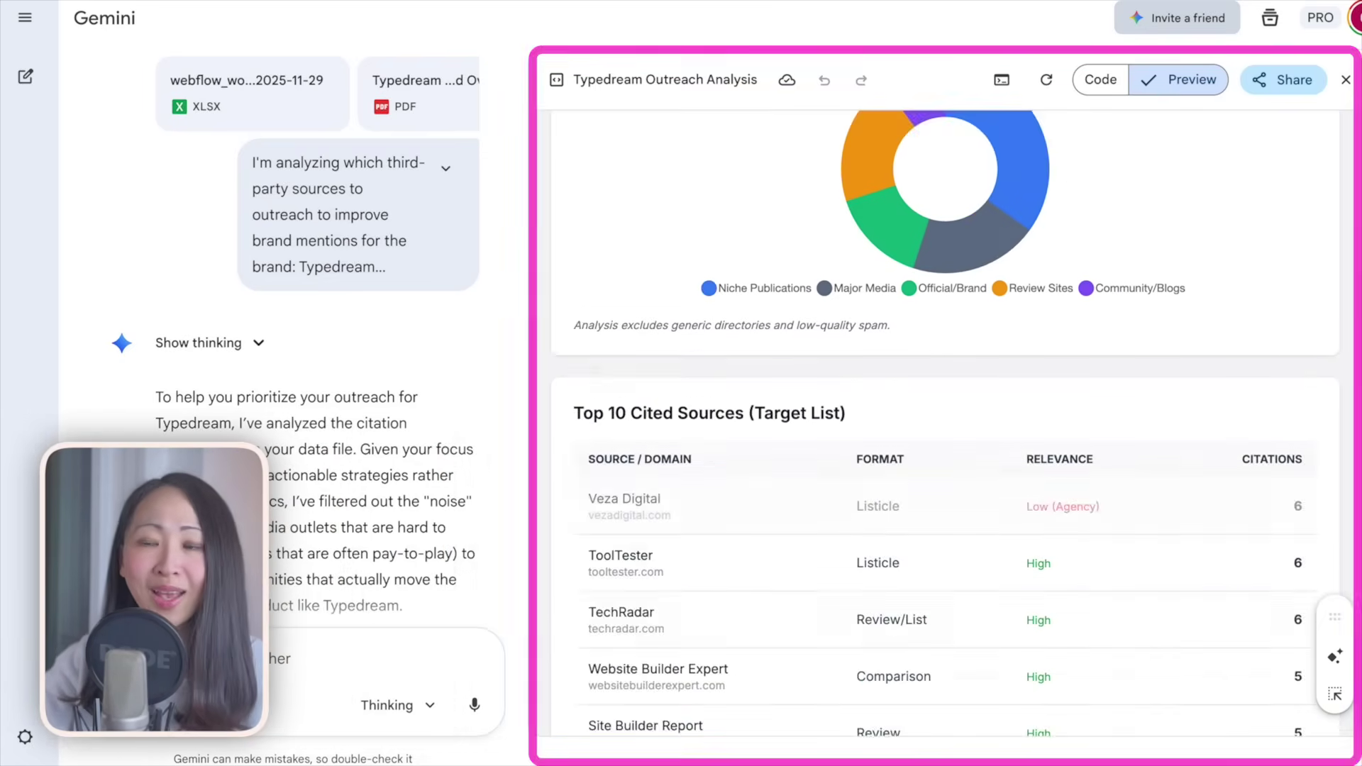
pyautogui.scroll(-1, 1112, 275)
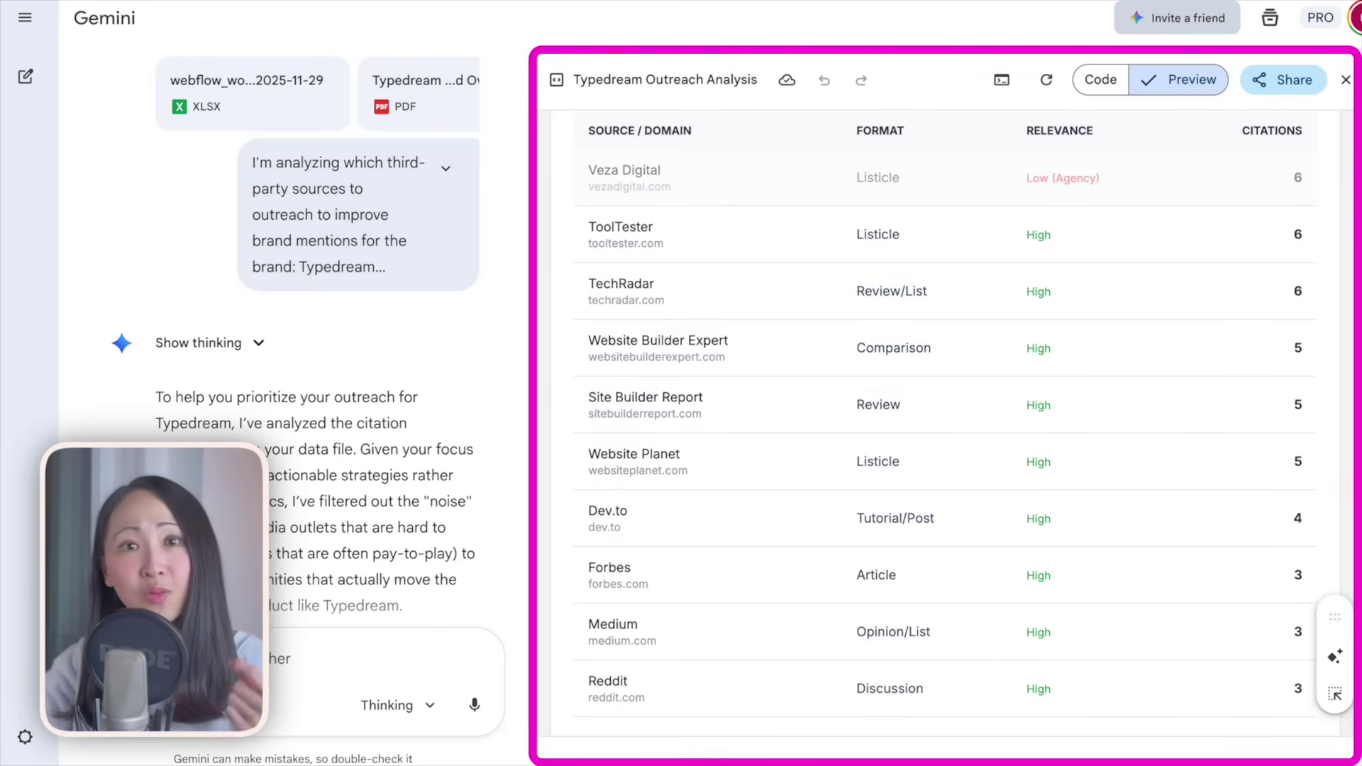
pyautogui.scroll(-1, 922, 497)
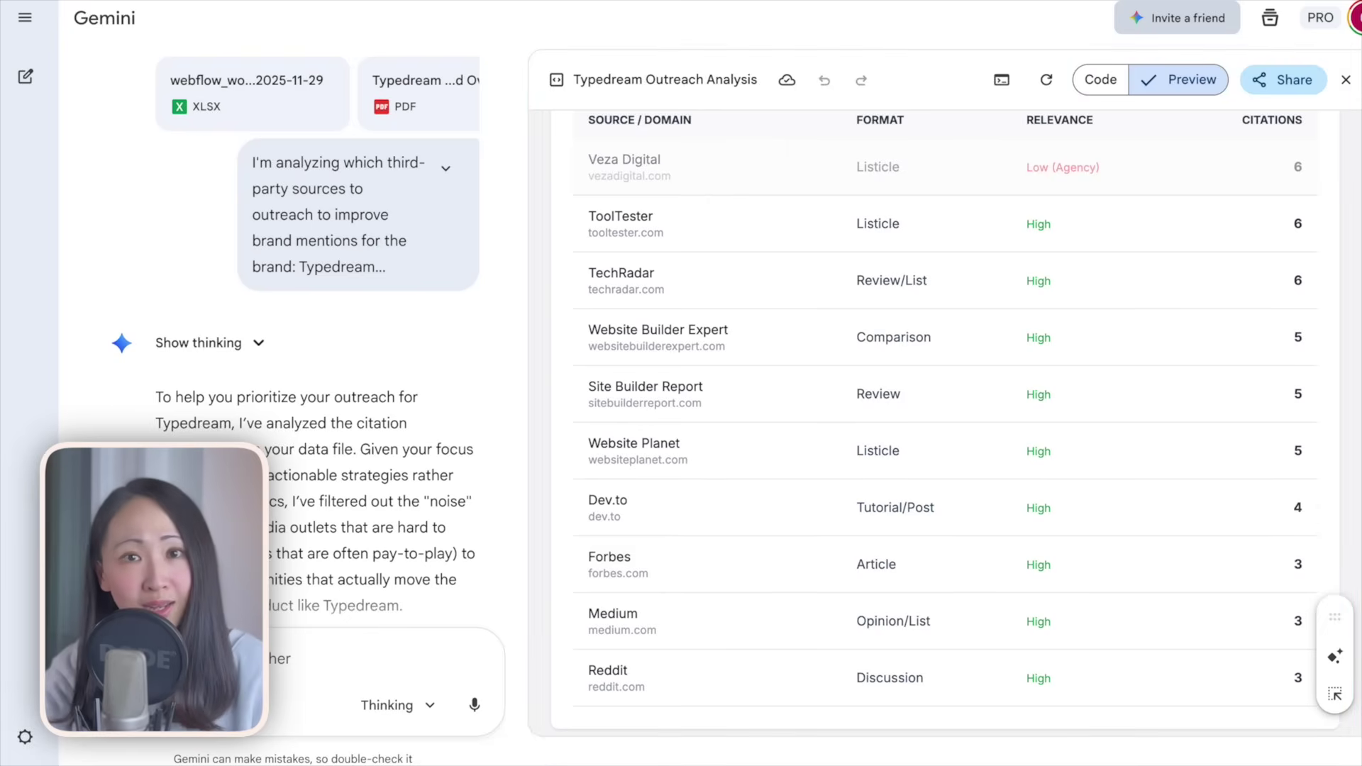
pyautogui.scroll(-5, 942, 422)
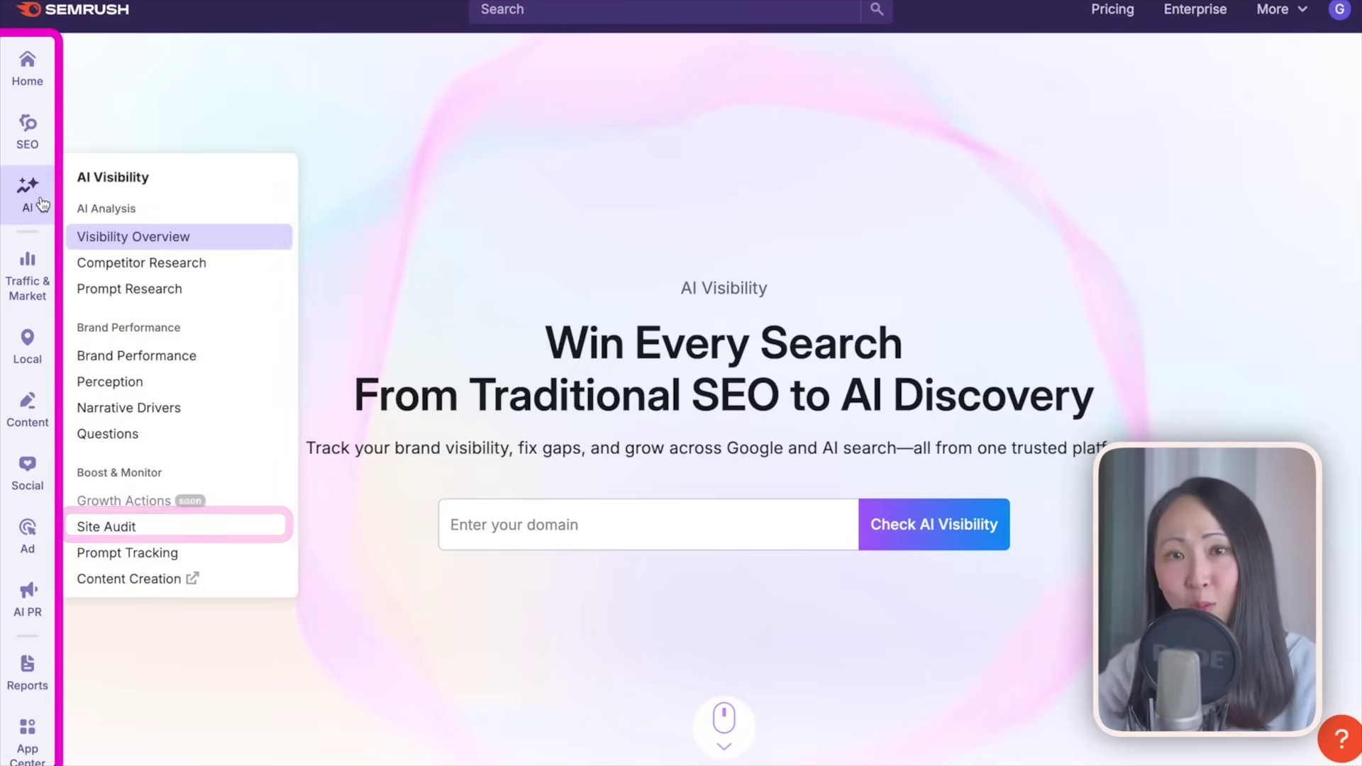
# Step: Go to the Site Audit project list and start creating a new SEO project
pyautogui.click(148, 528)
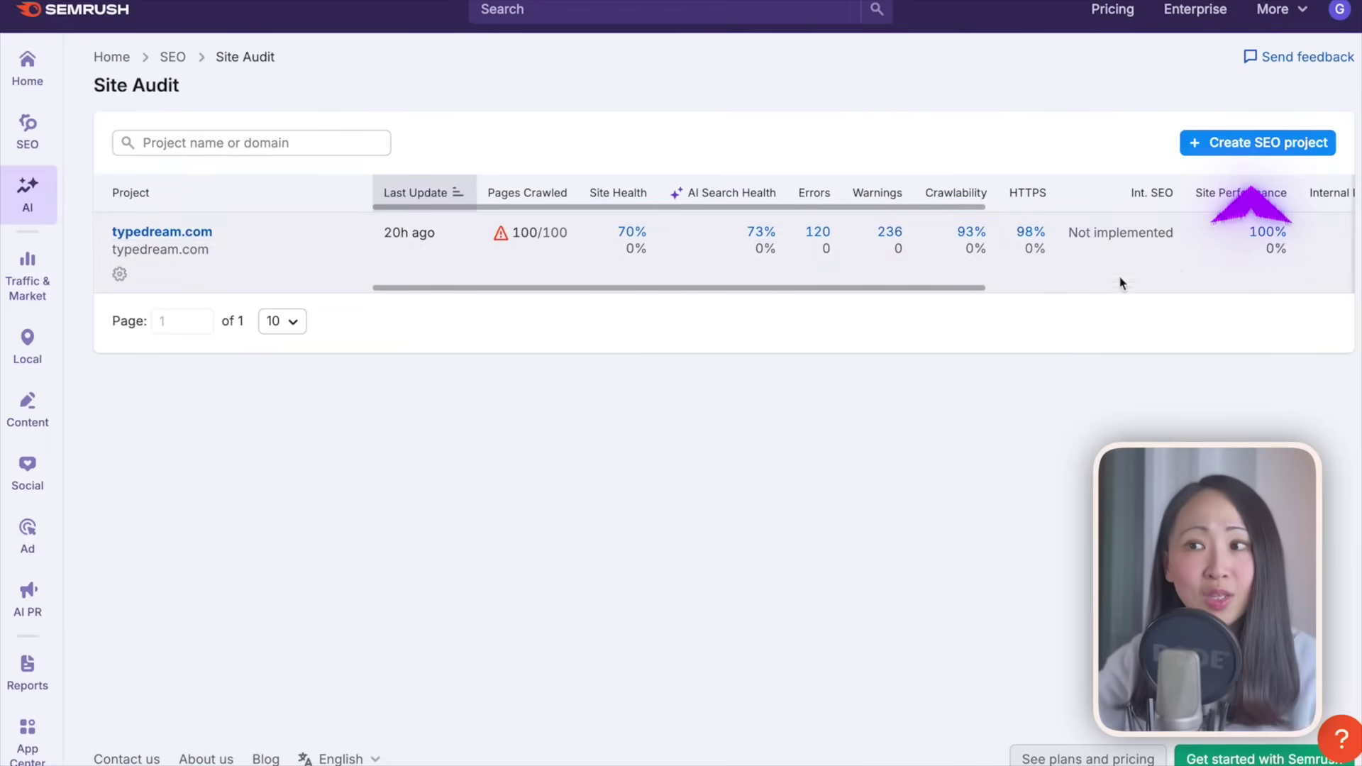
pyautogui.click(1235, 153)
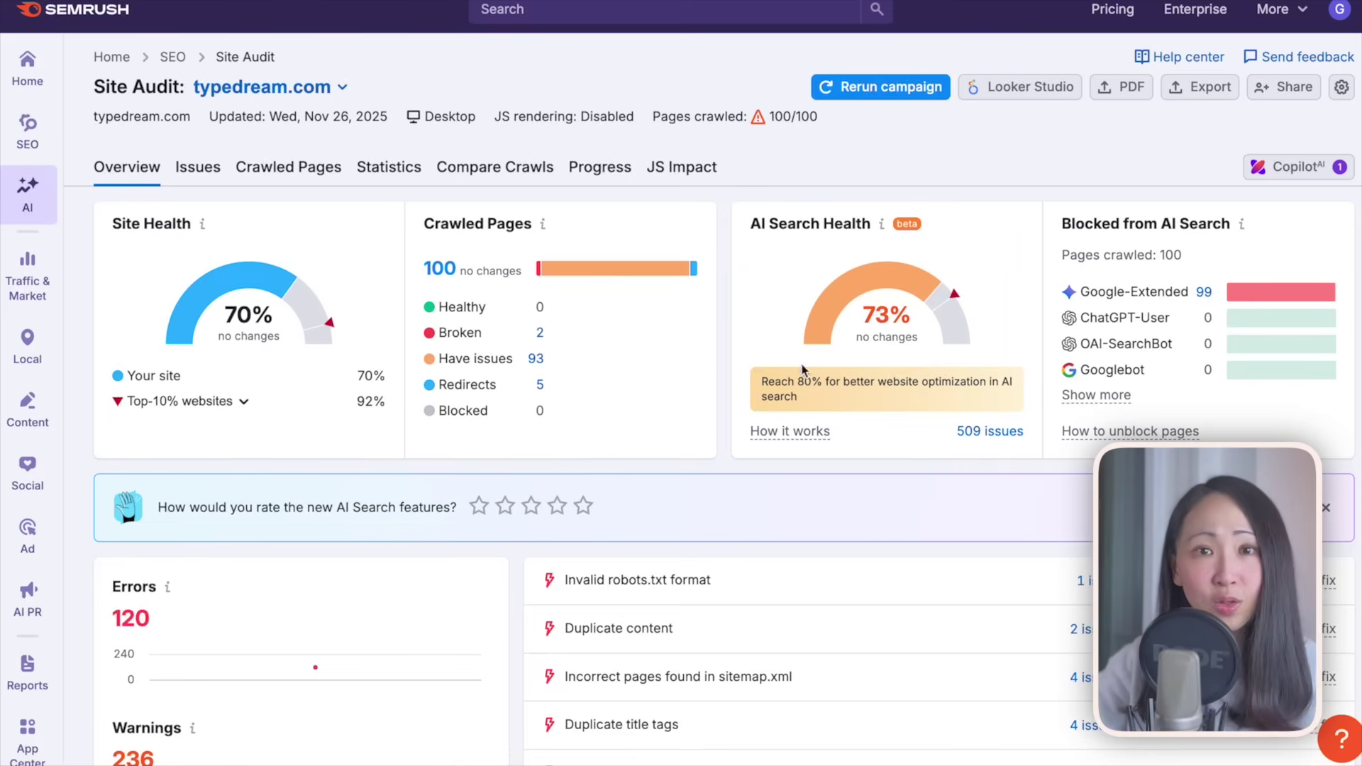
# Step: List the typedream.com issues across all 24 categories, showing 7 errors and 8 warnings
pyautogui.click(991, 431)
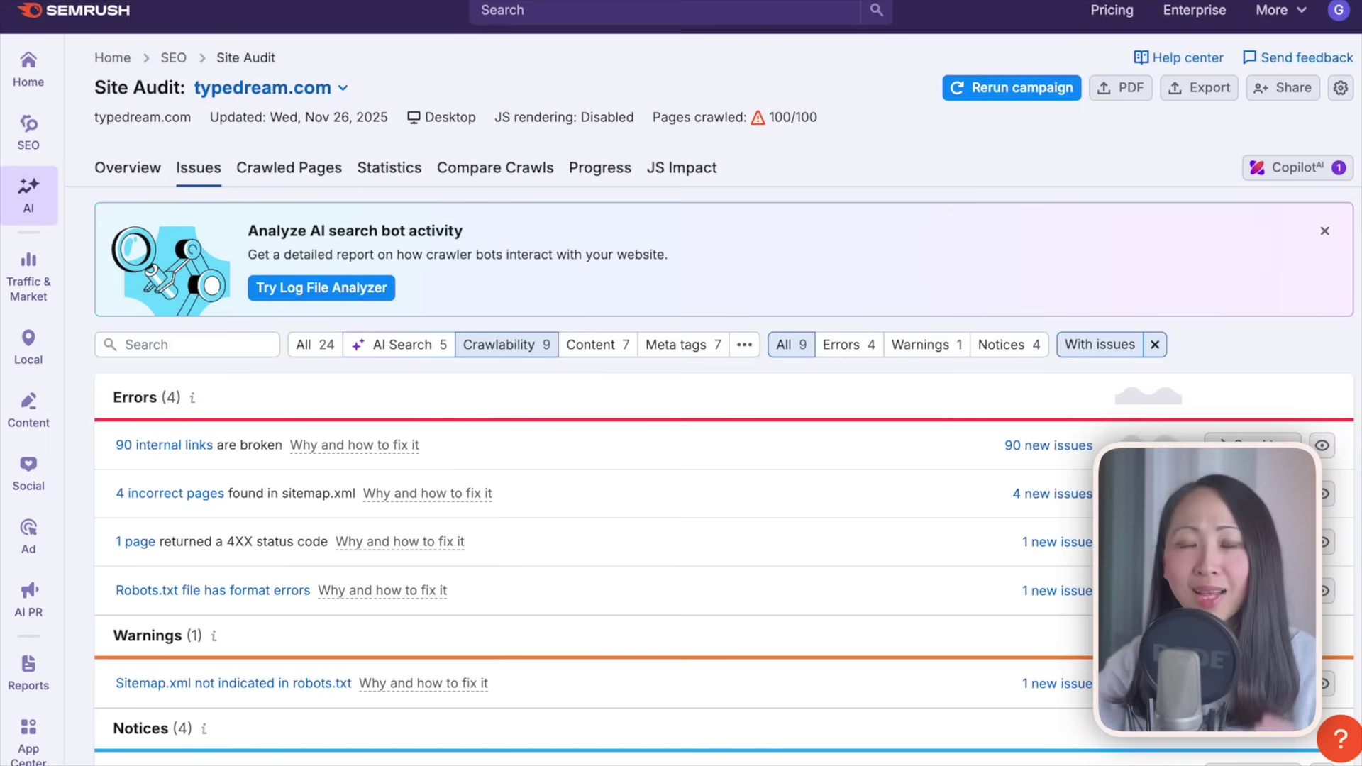
pyautogui.scroll(-1, 682, 426)
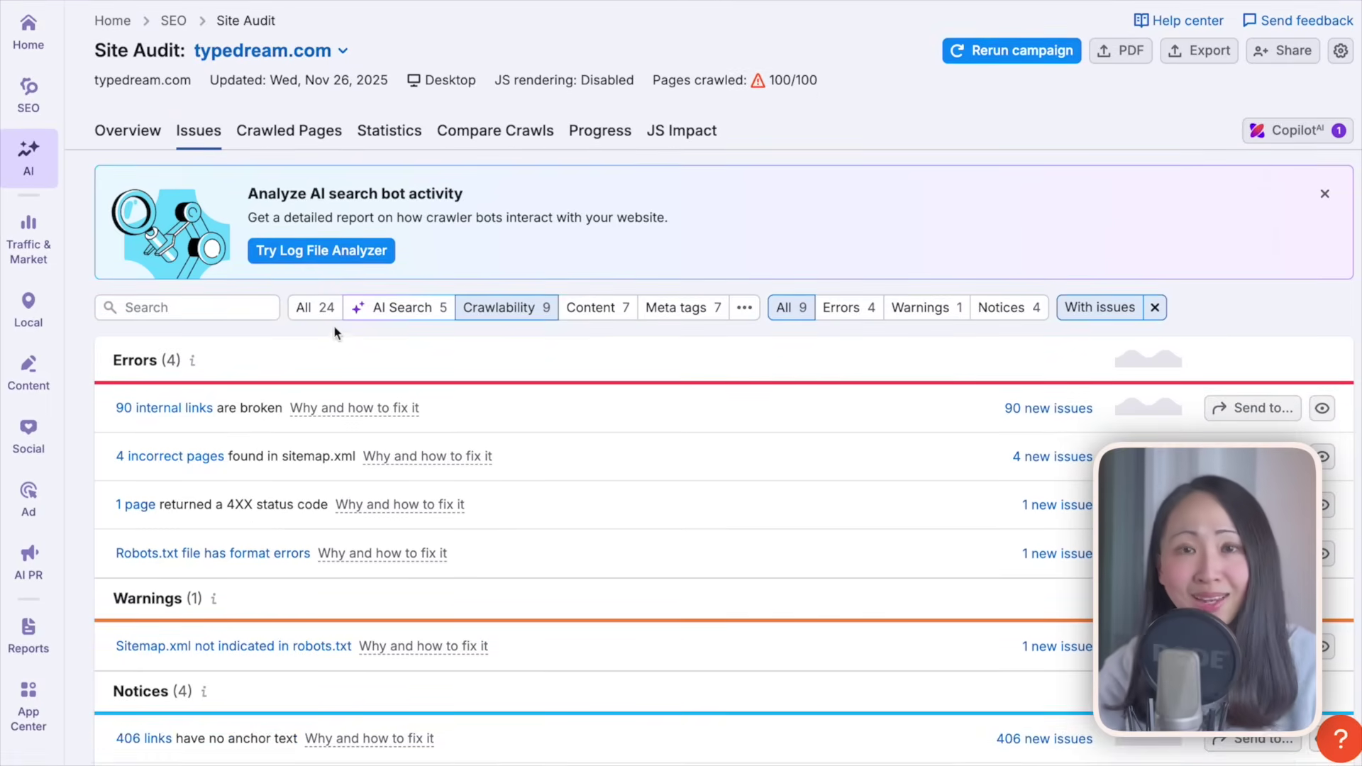
pyautogui.click(323, 309)
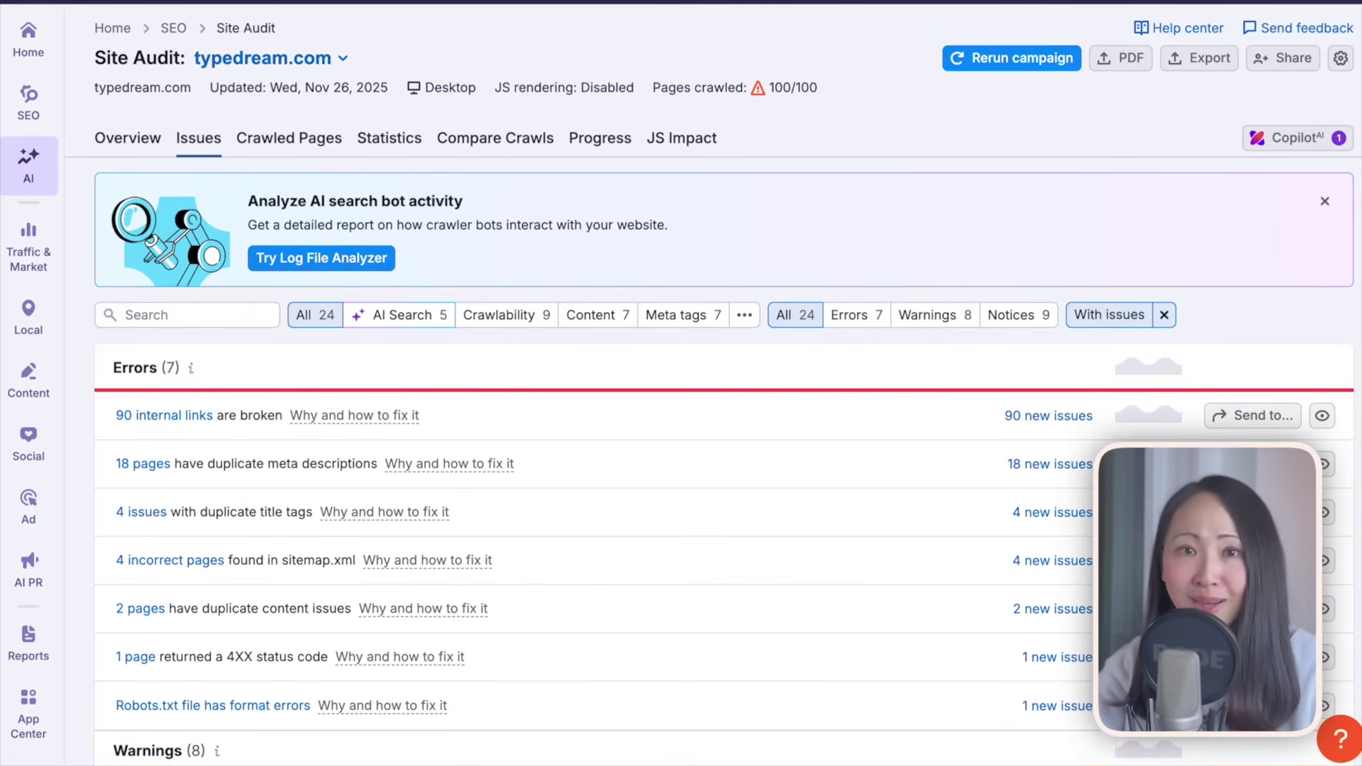
pyautogui.scroll(-2, 681, 426)
pyautogui.scroll(-10, 681, 426)
pyautogui.scroll(7, 682, 426)
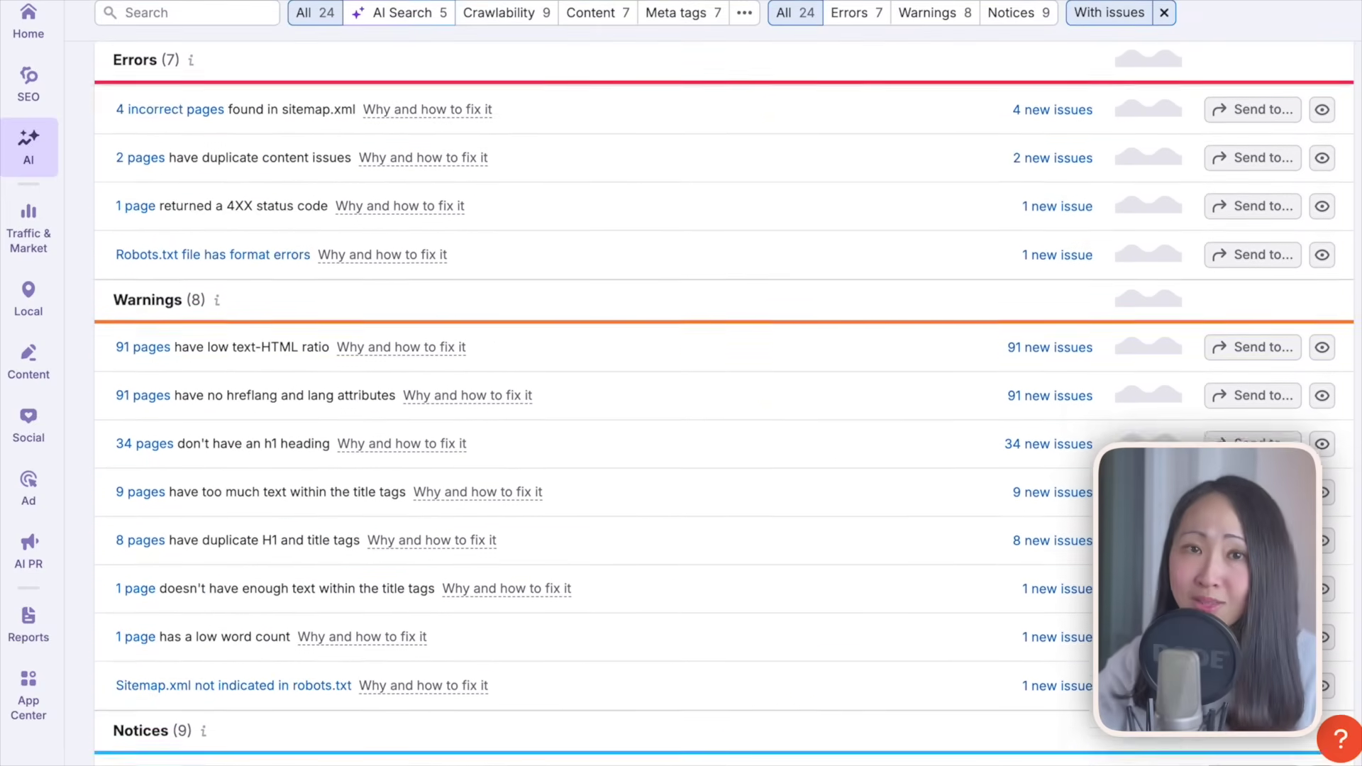
pyautogui.scroll(-1, 681, 426)
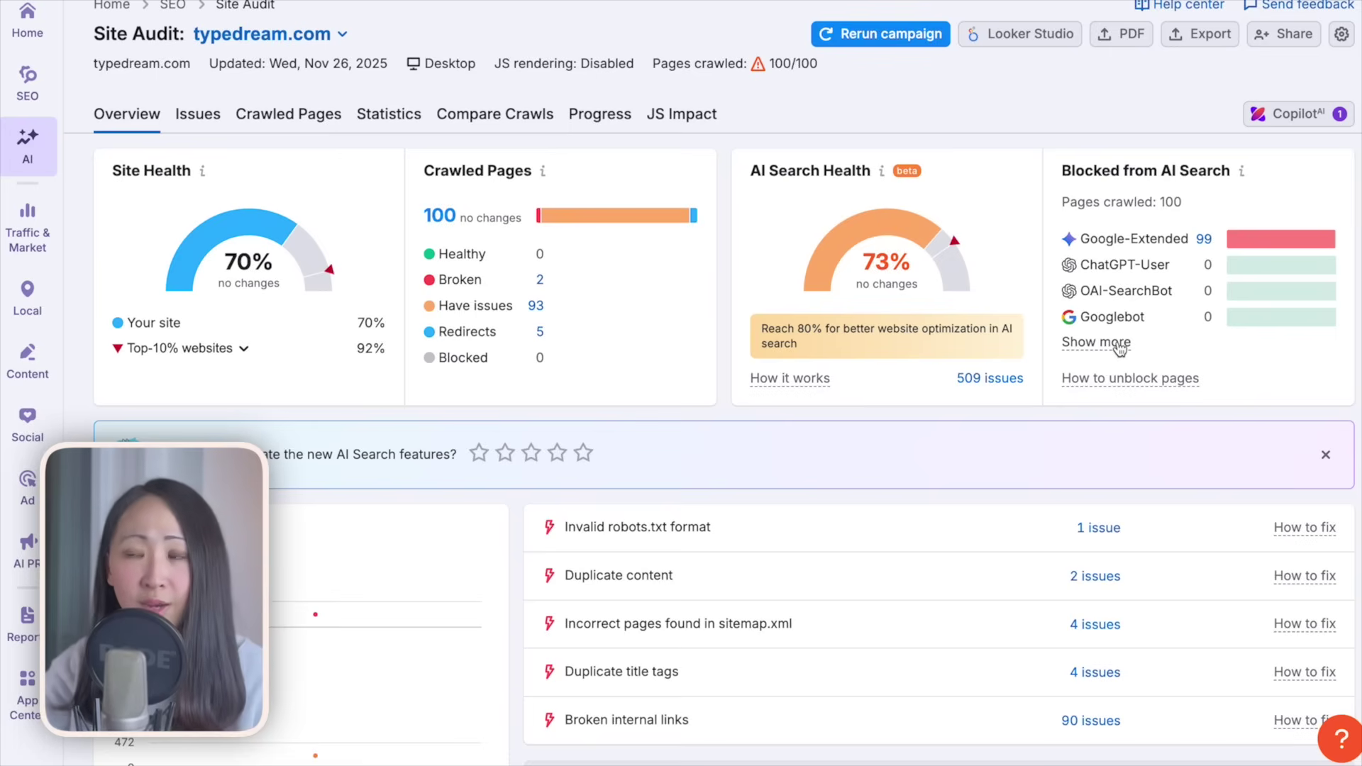
# Step: Expand the blocked AI bots and open the 99 pages blocked from Google-Extended
pyautogui.click(1116, 346)
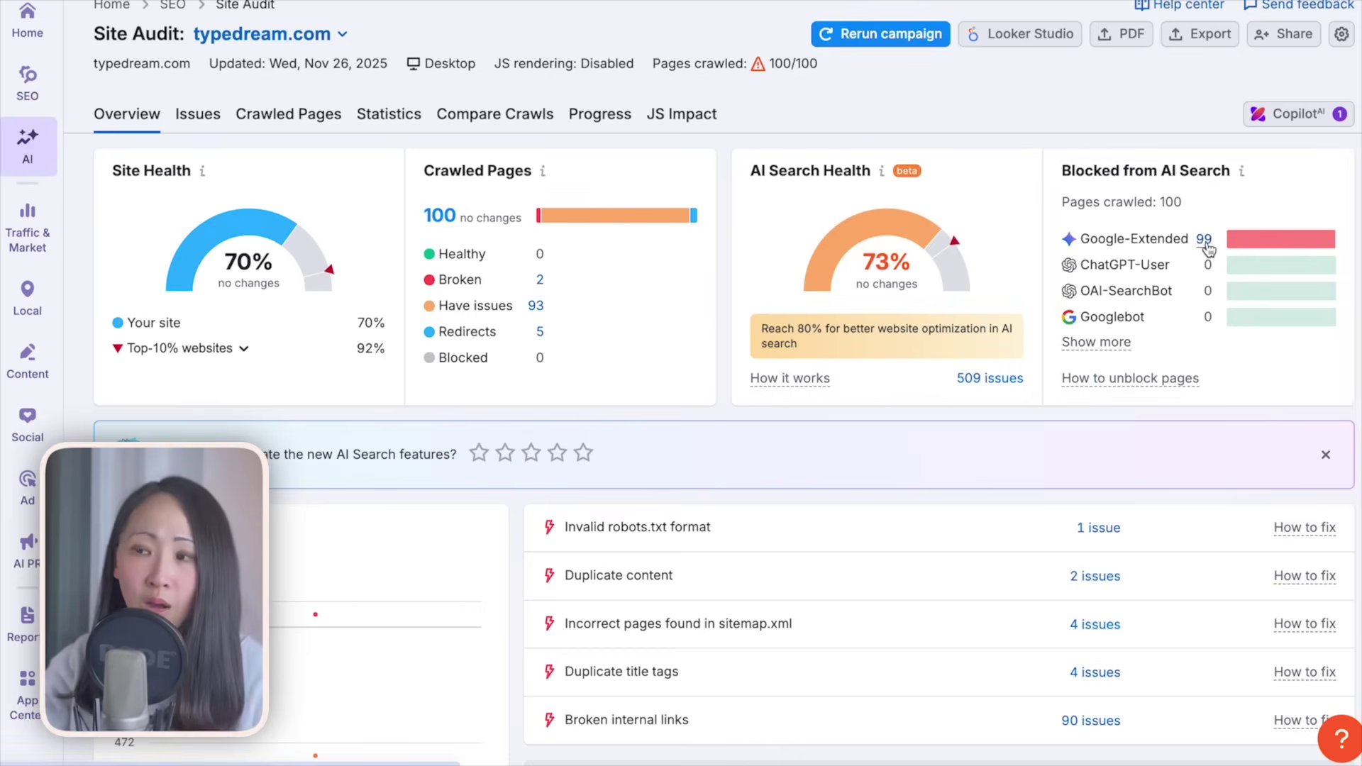
pyautogui.click(1285, 252)
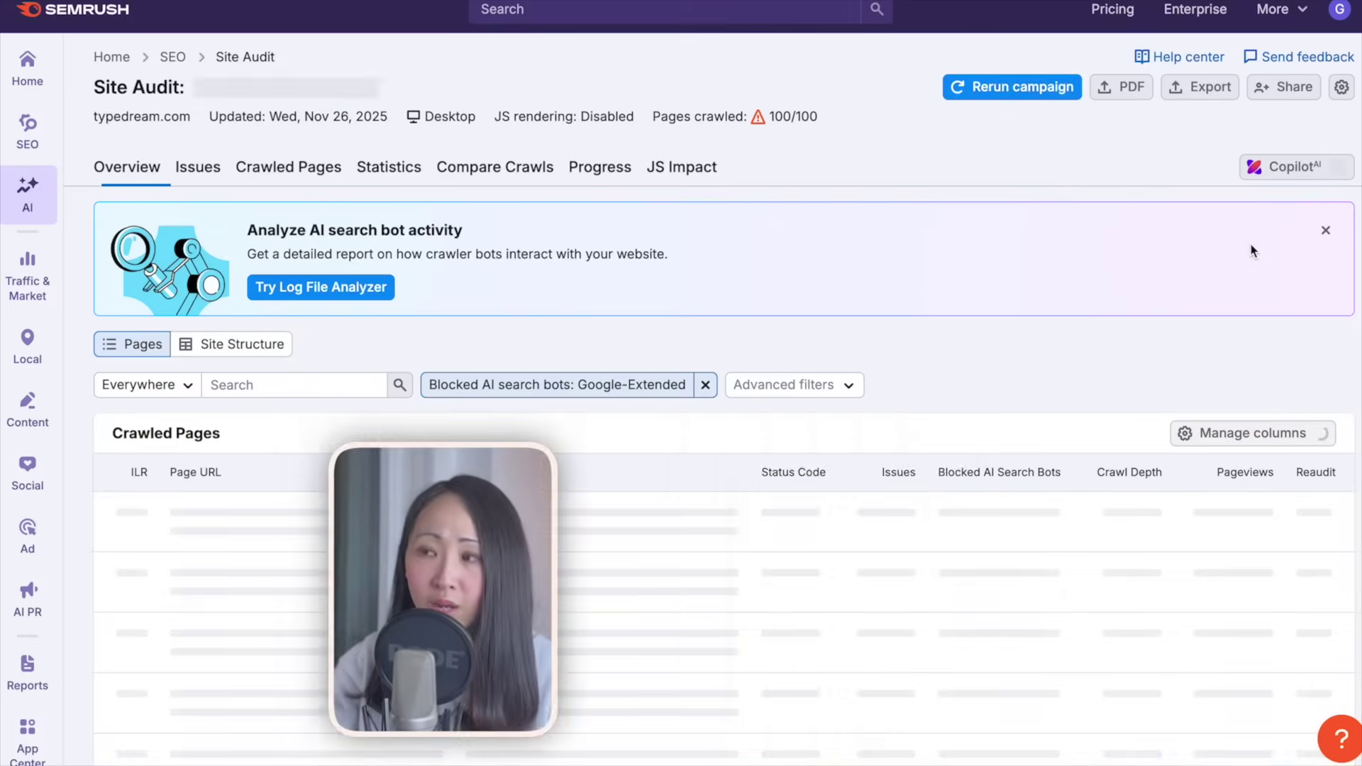
pyautogui.scroll(-10, 710, 425)
pyautogui.scroll(10, 709, 426)
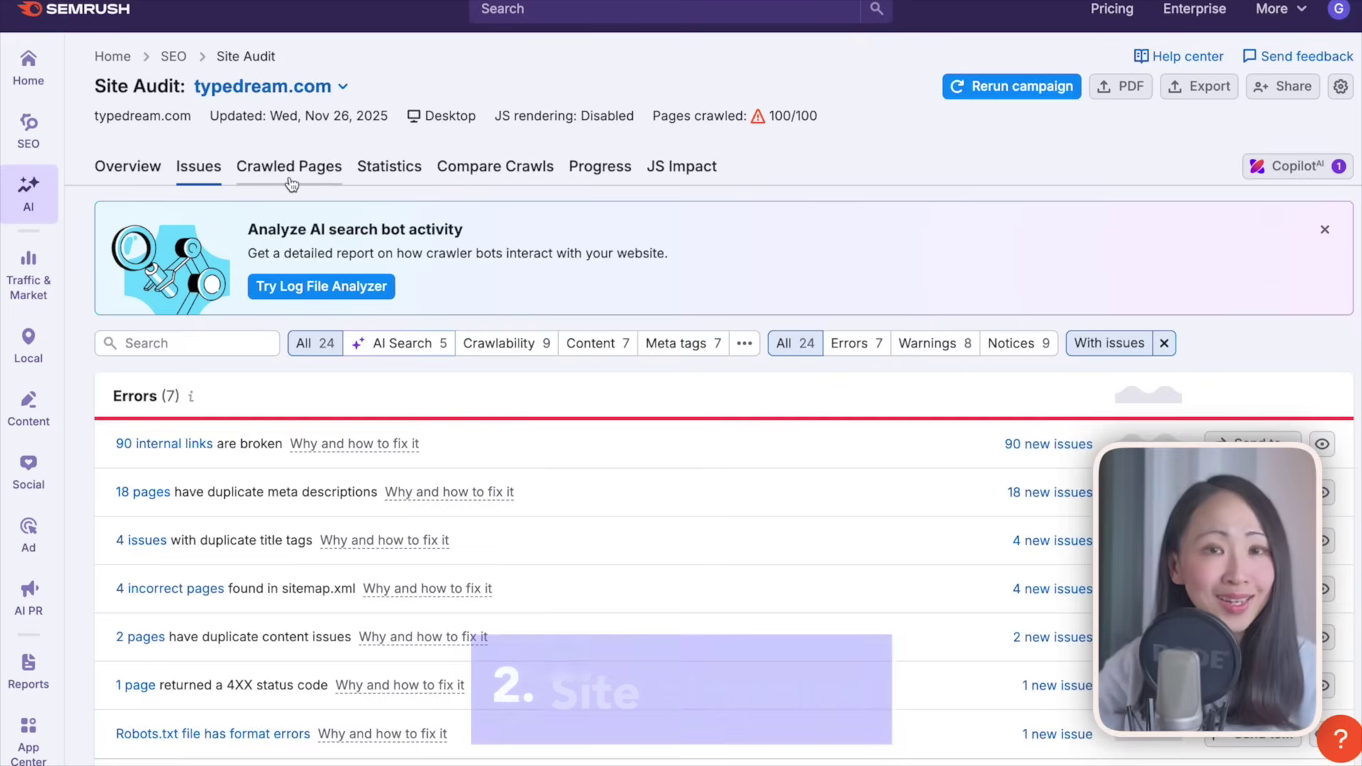
pyautogui.click(291, 171)
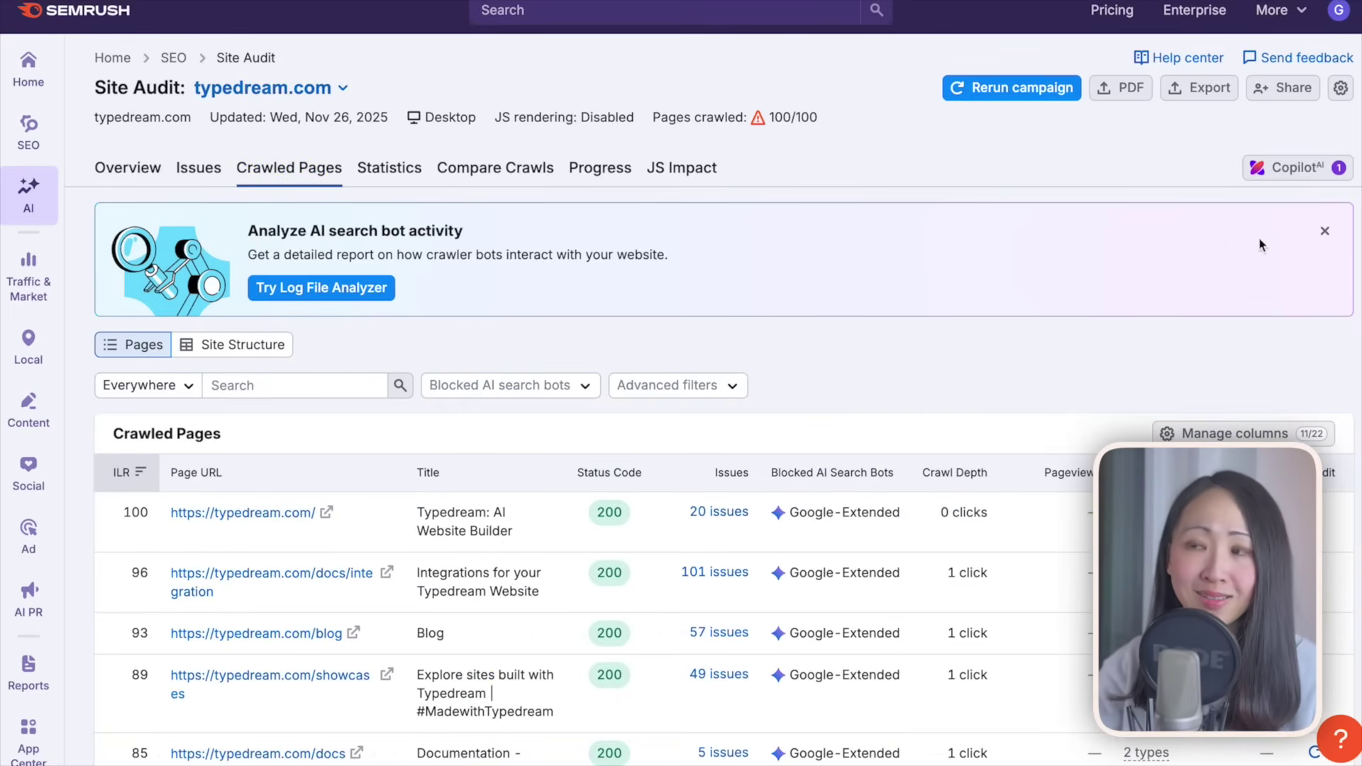
pyautogui.scroll(-5, 682, 383)
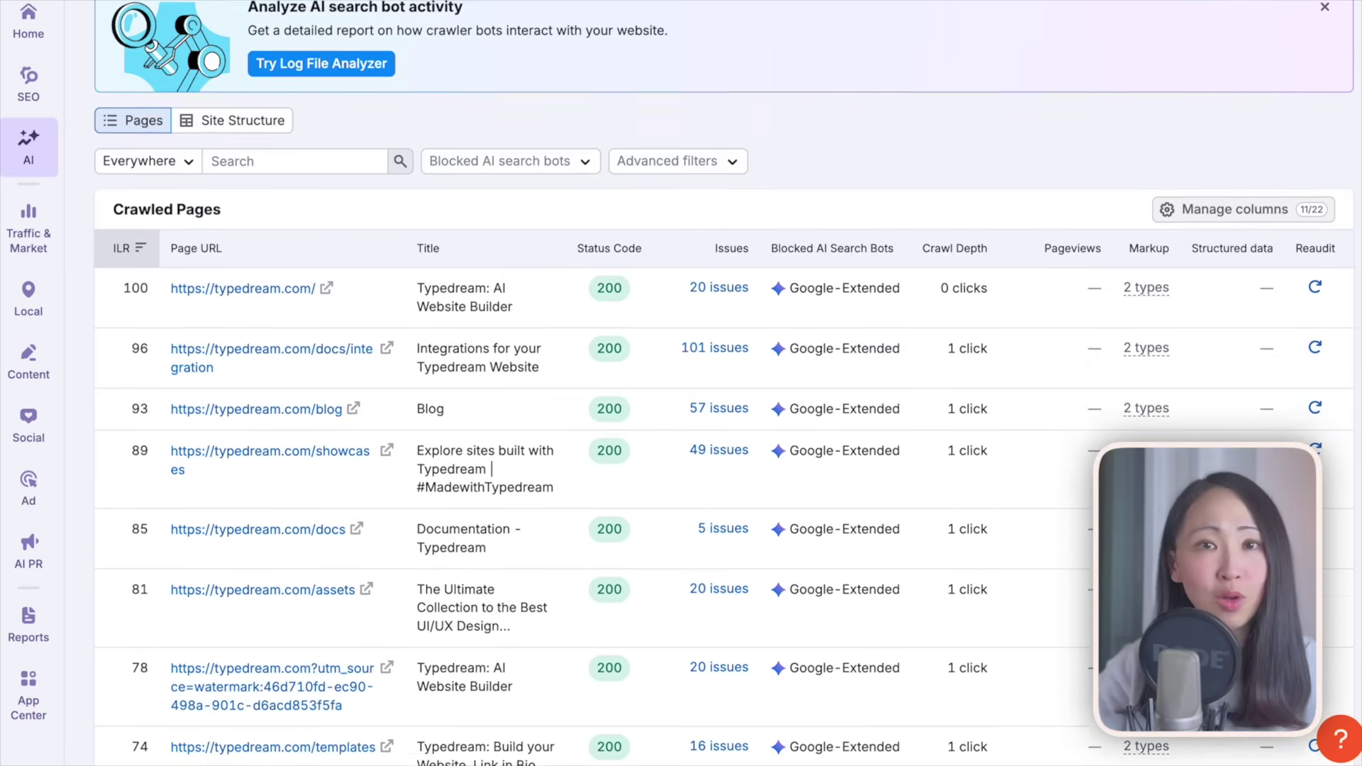
pyautogui.scroll(1, 724, 384)
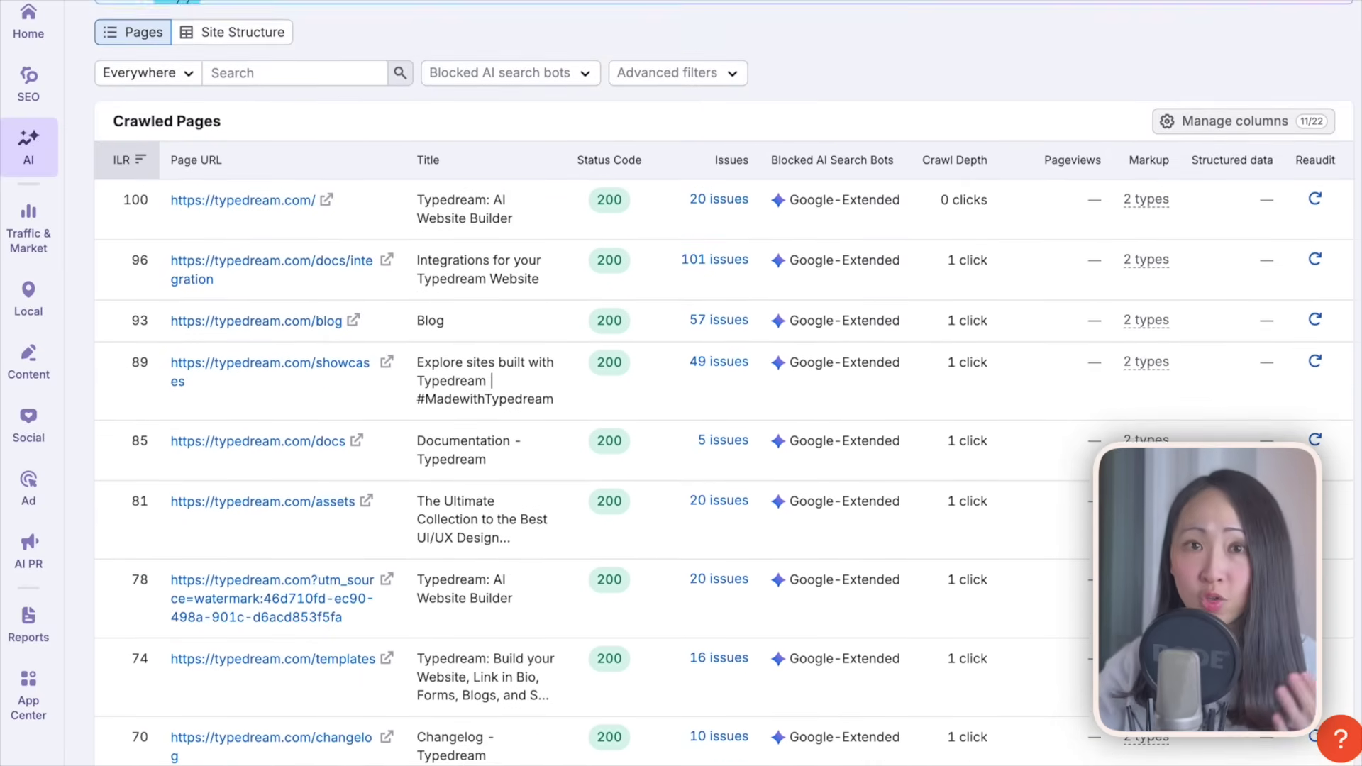
pyautogui.scroll(-4, 724, 383)
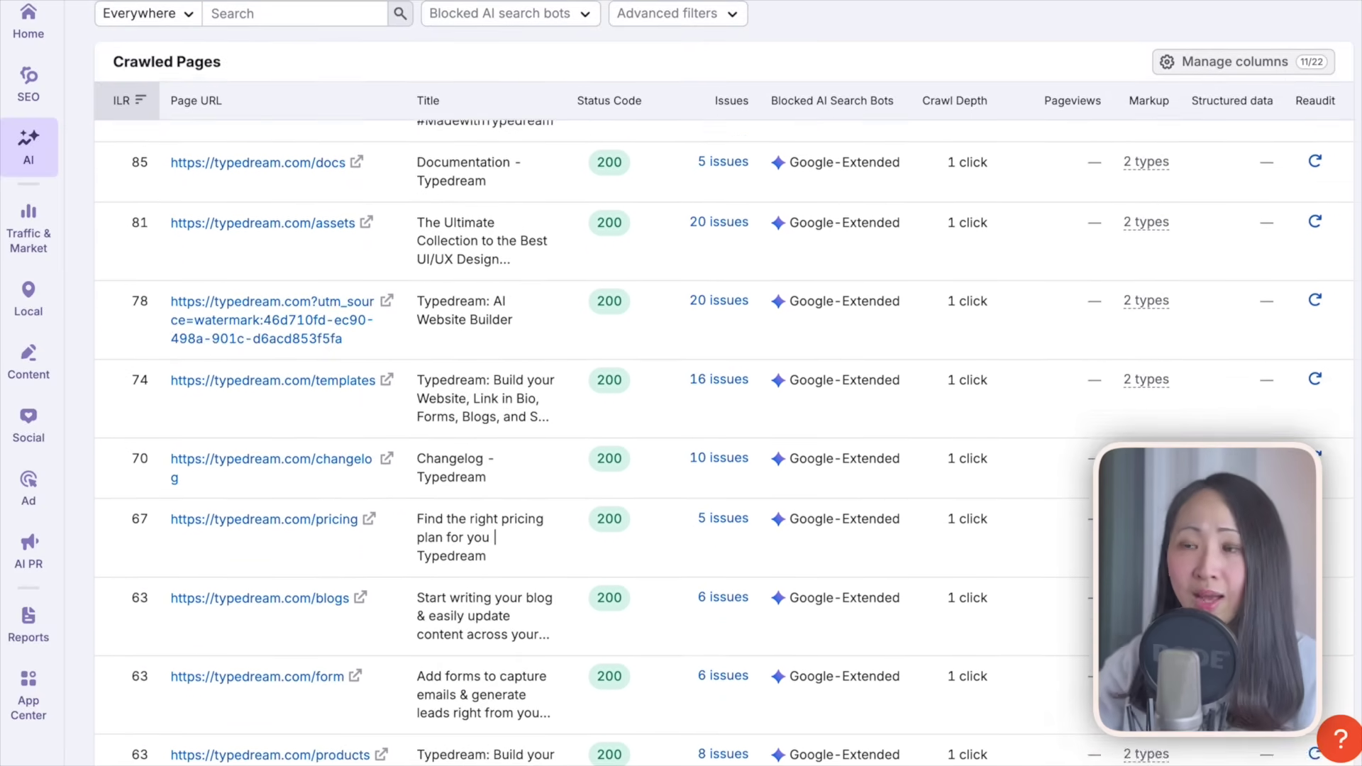
pyautogui.scroll(6, 724, 383)
pyautogui.scroll(-1, 682, 384)
pyautogui.click(234, 176)
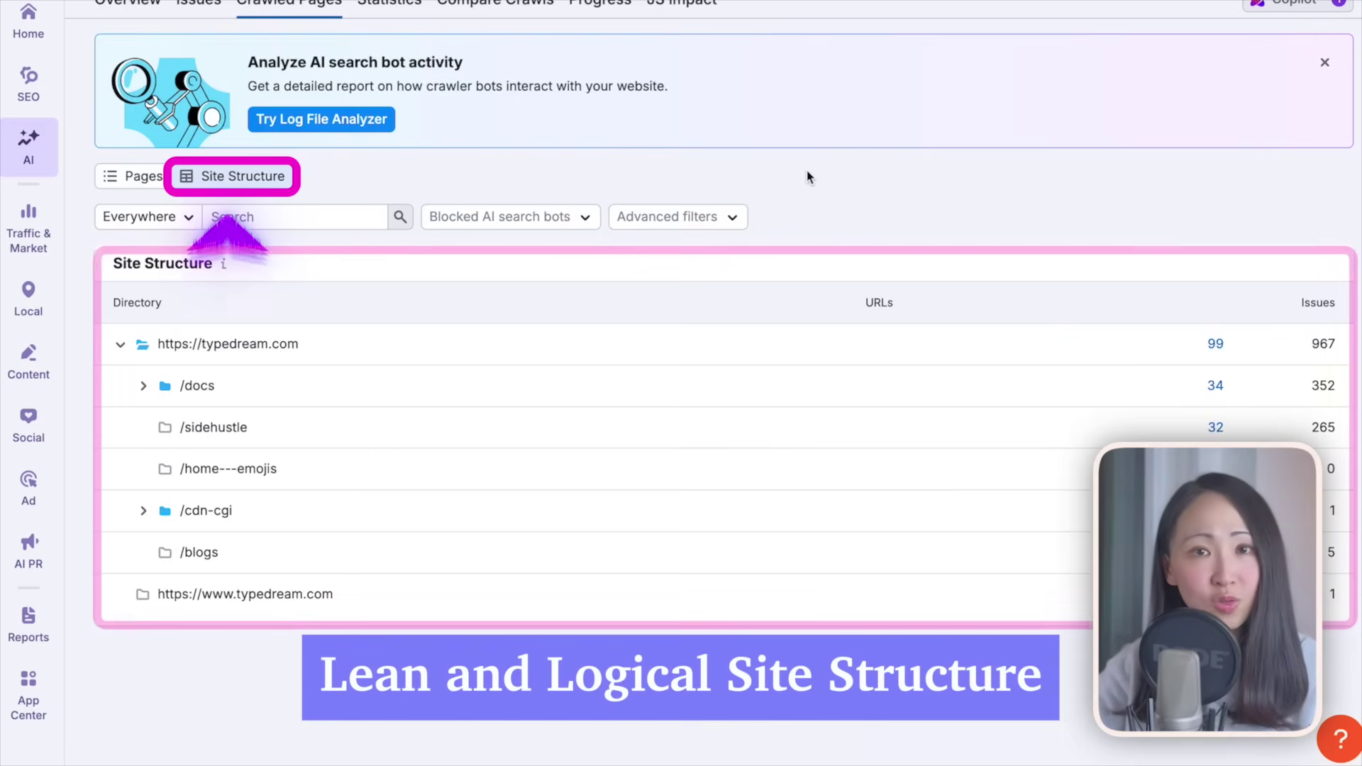
pyautogui.click(142, 386)
pyautogui.click(142, 553)
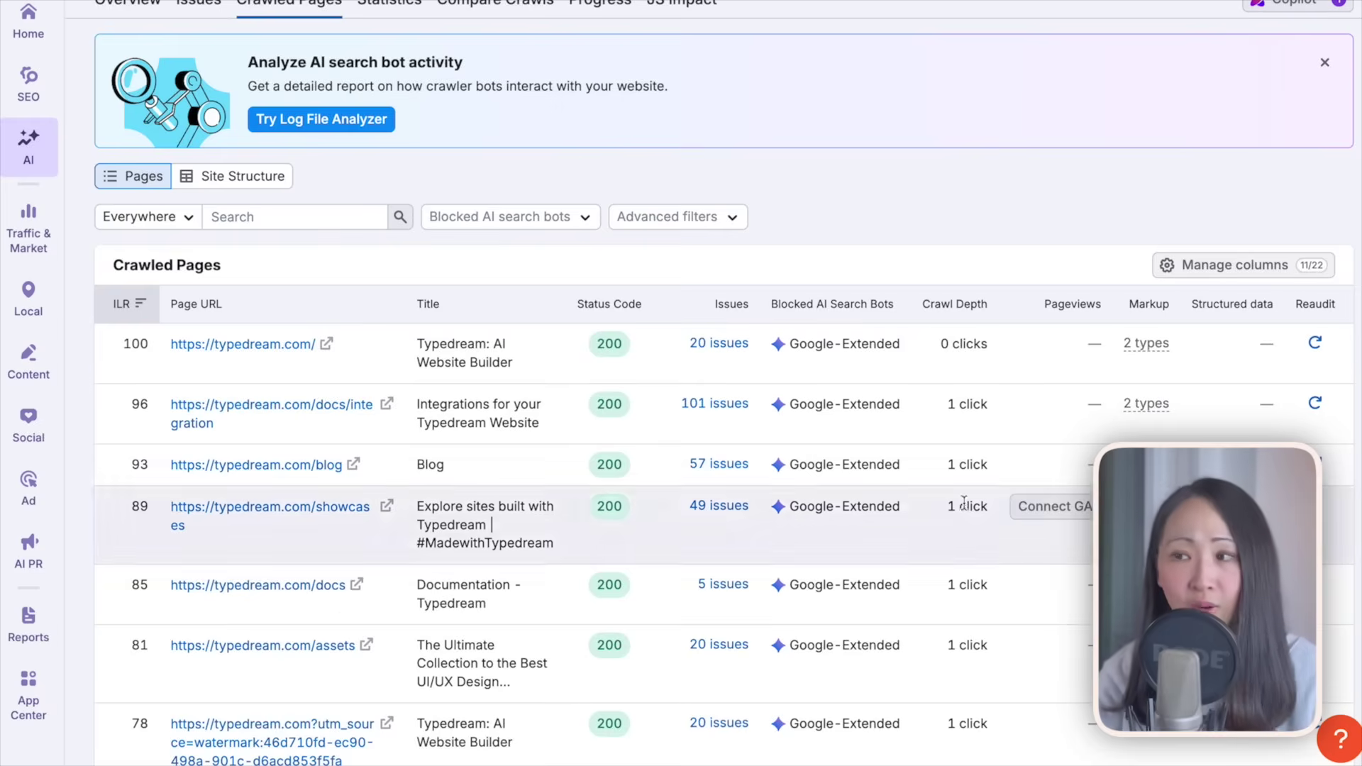
# Step: Open Manage columns and review the Crawl Depth of each crawled page
pyautogui.click(1309, 277)
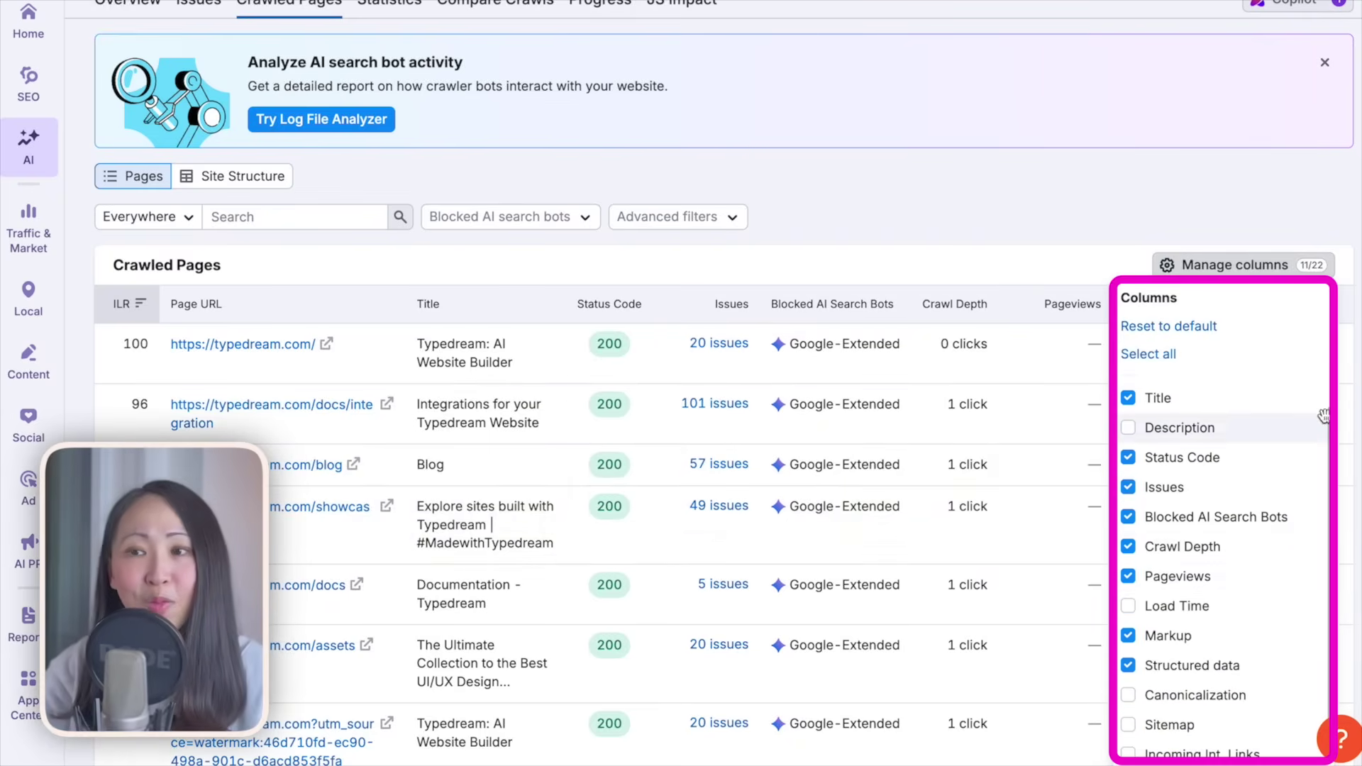
pyautogui.scroll(-7, 709, 426)
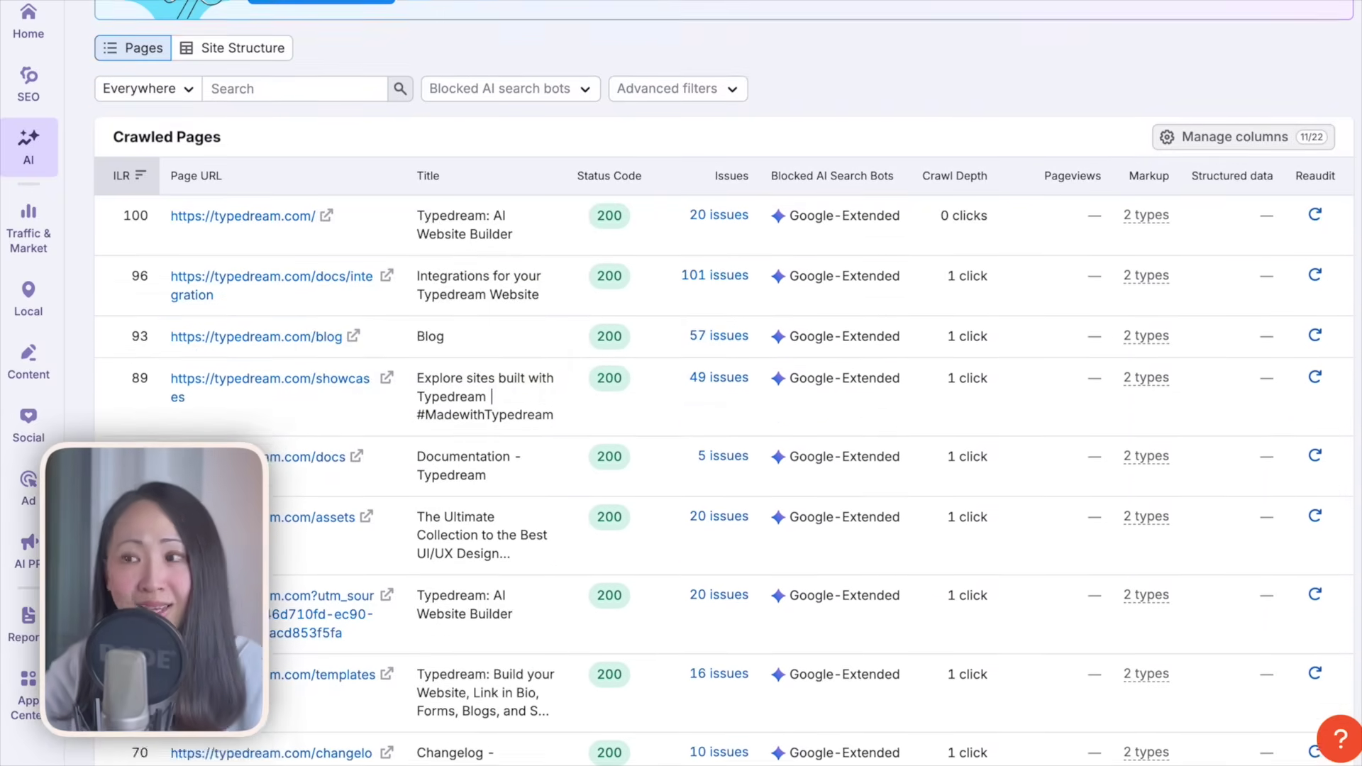
pyautogui.scroll(-3, 497, 402)
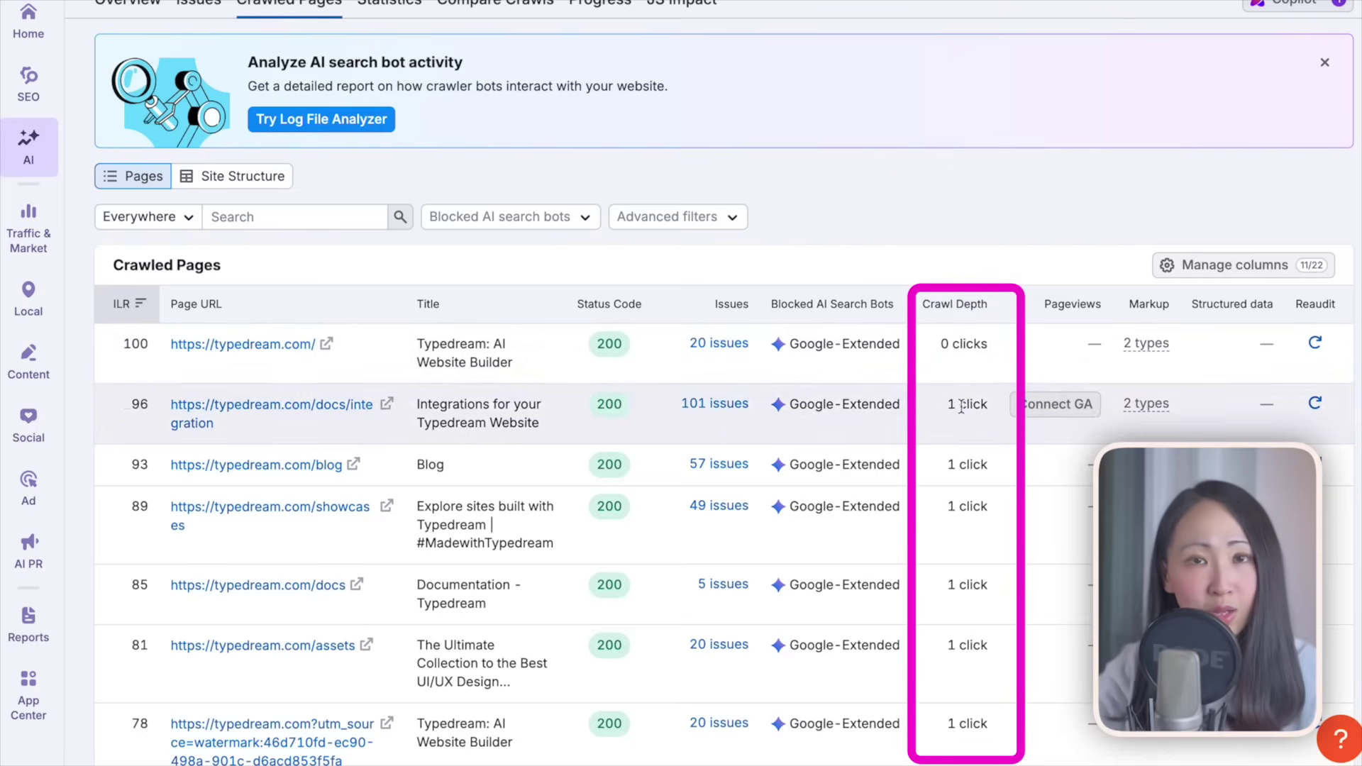
pyautogui.scroll(-3, 966, 572)
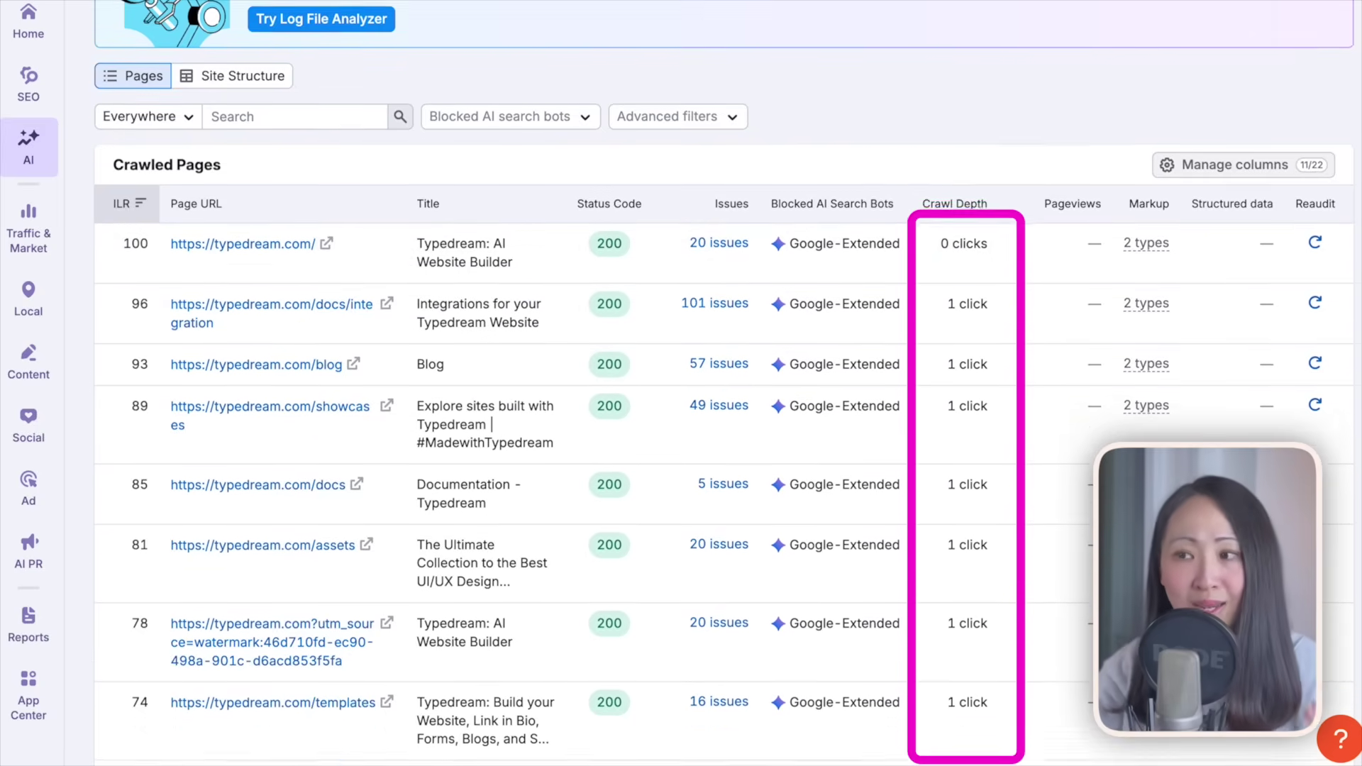
pyautogui.scroll(-4, 710, 426)
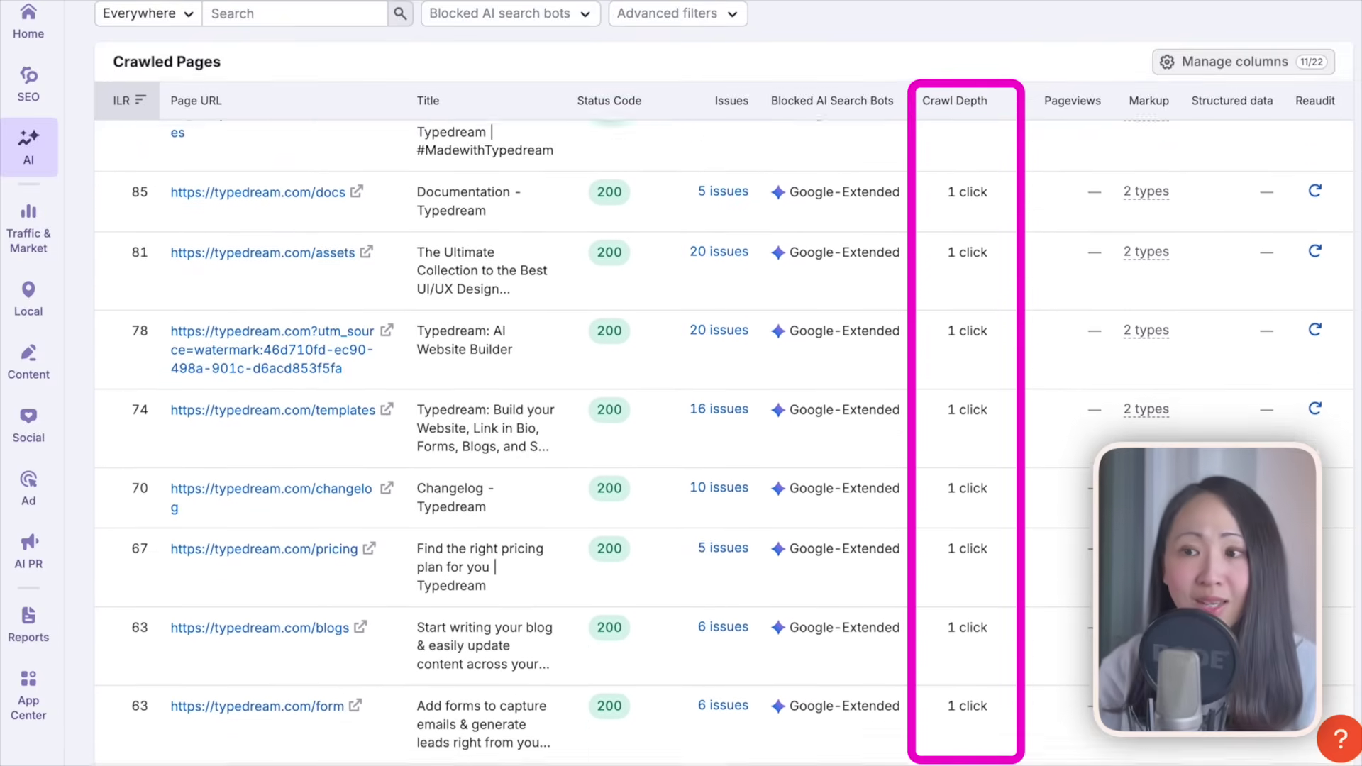
pyautogui.scroll(-5, 709, 426)
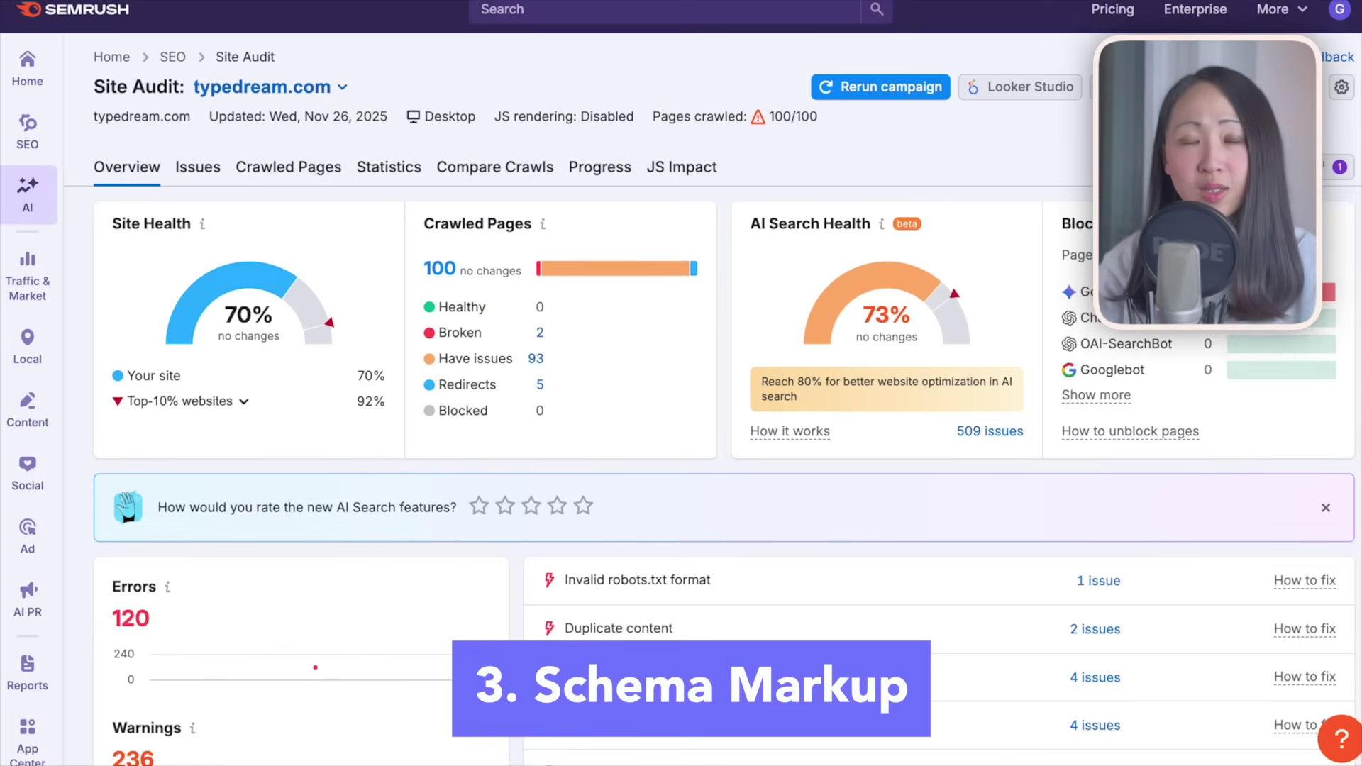
# Step: Open Markup's detailed report and review the 91 pages' markup types and missing structured data
pyautogui.scroll(-7, 681, 383)
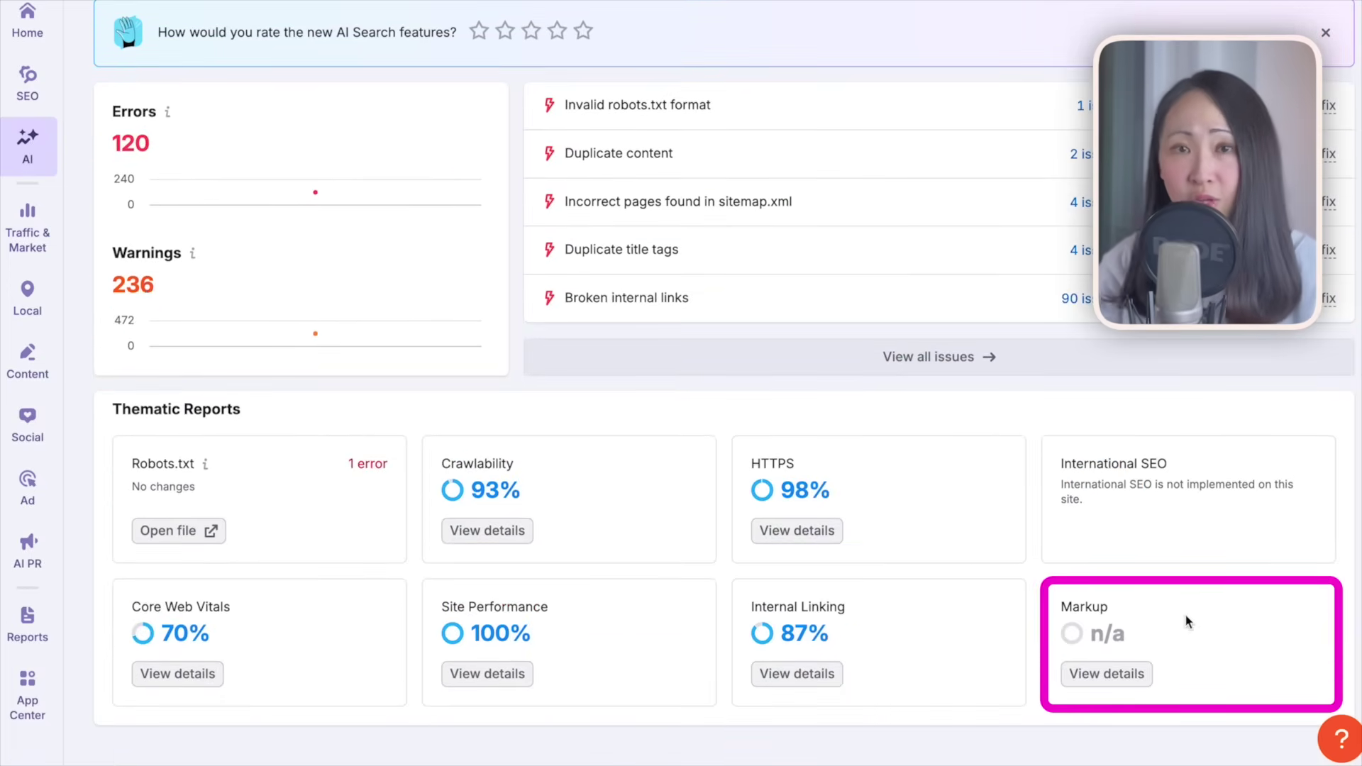
pyautogui.click(1136, 680)
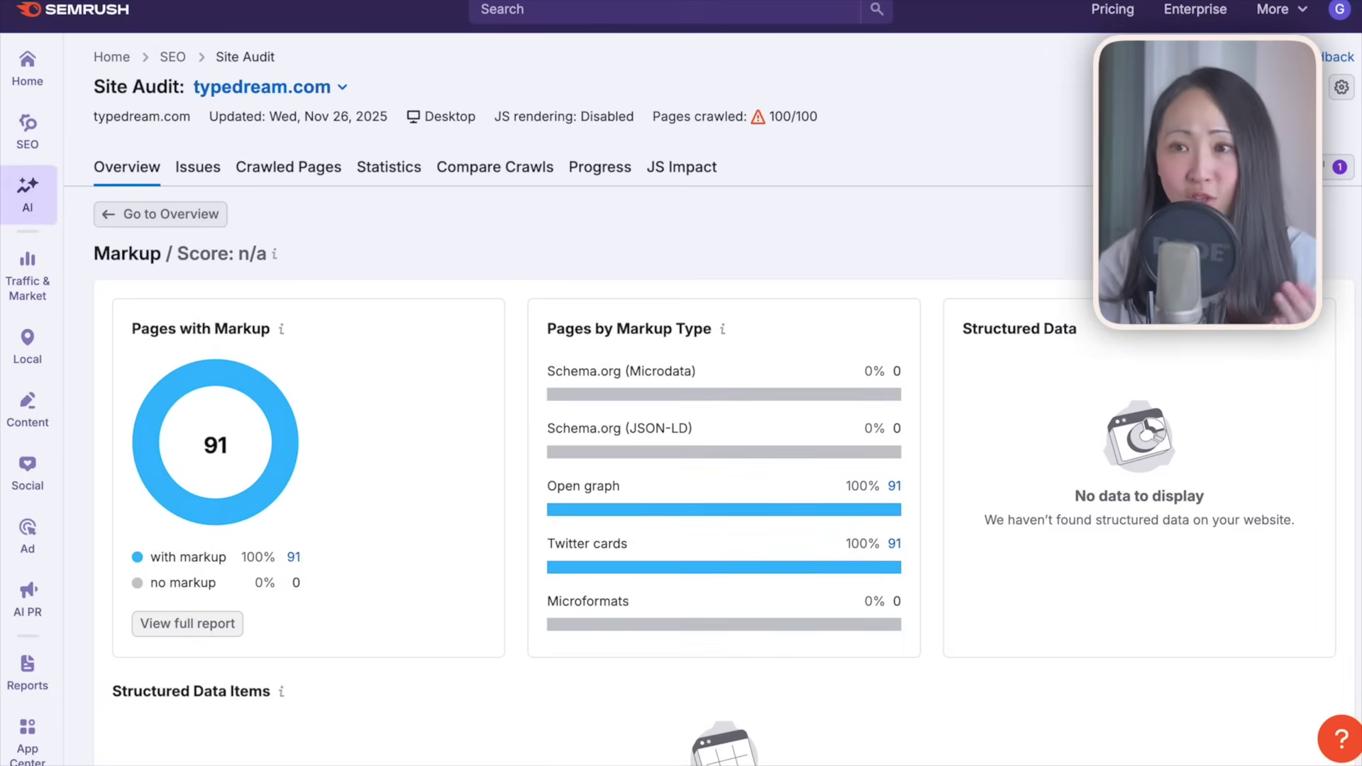
pyautogui.scroll(-1, 347, 360)
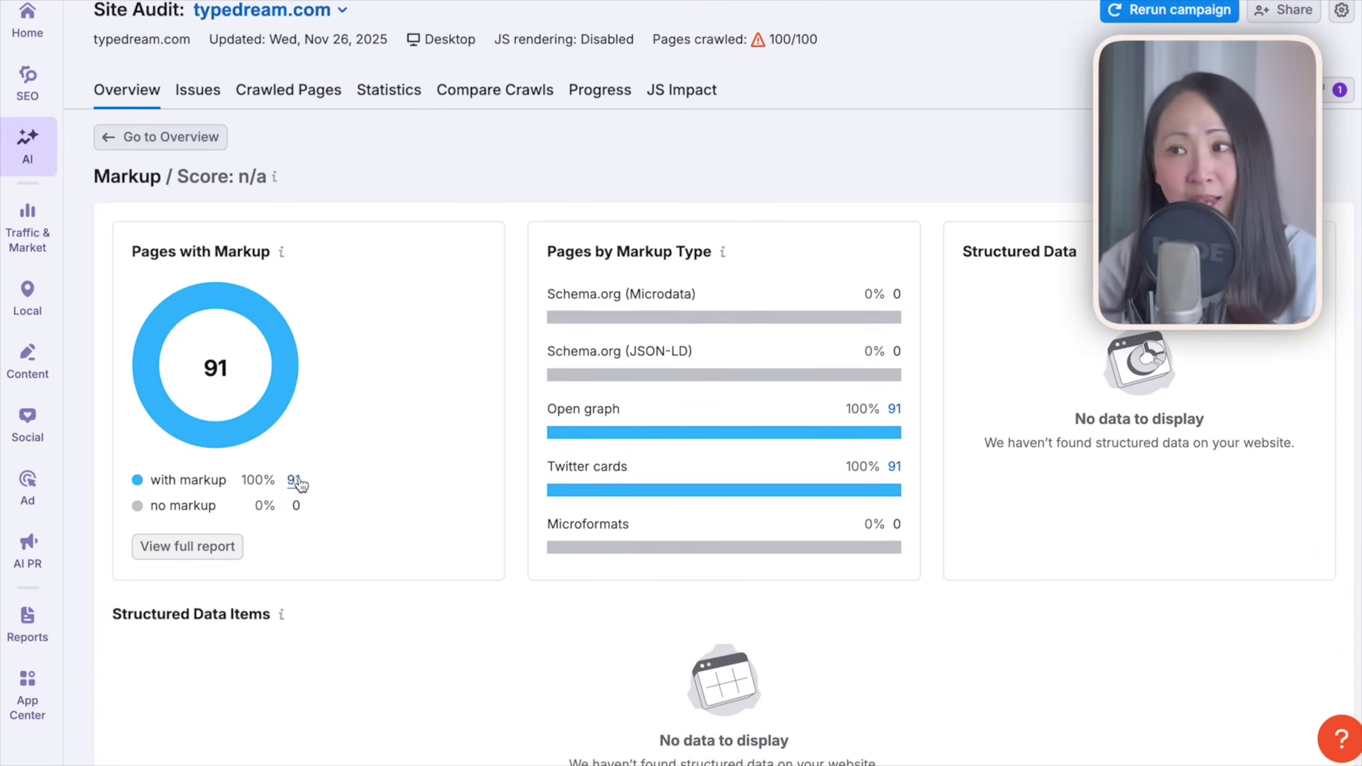
pyautogui.scroll(-1, 350, 470)
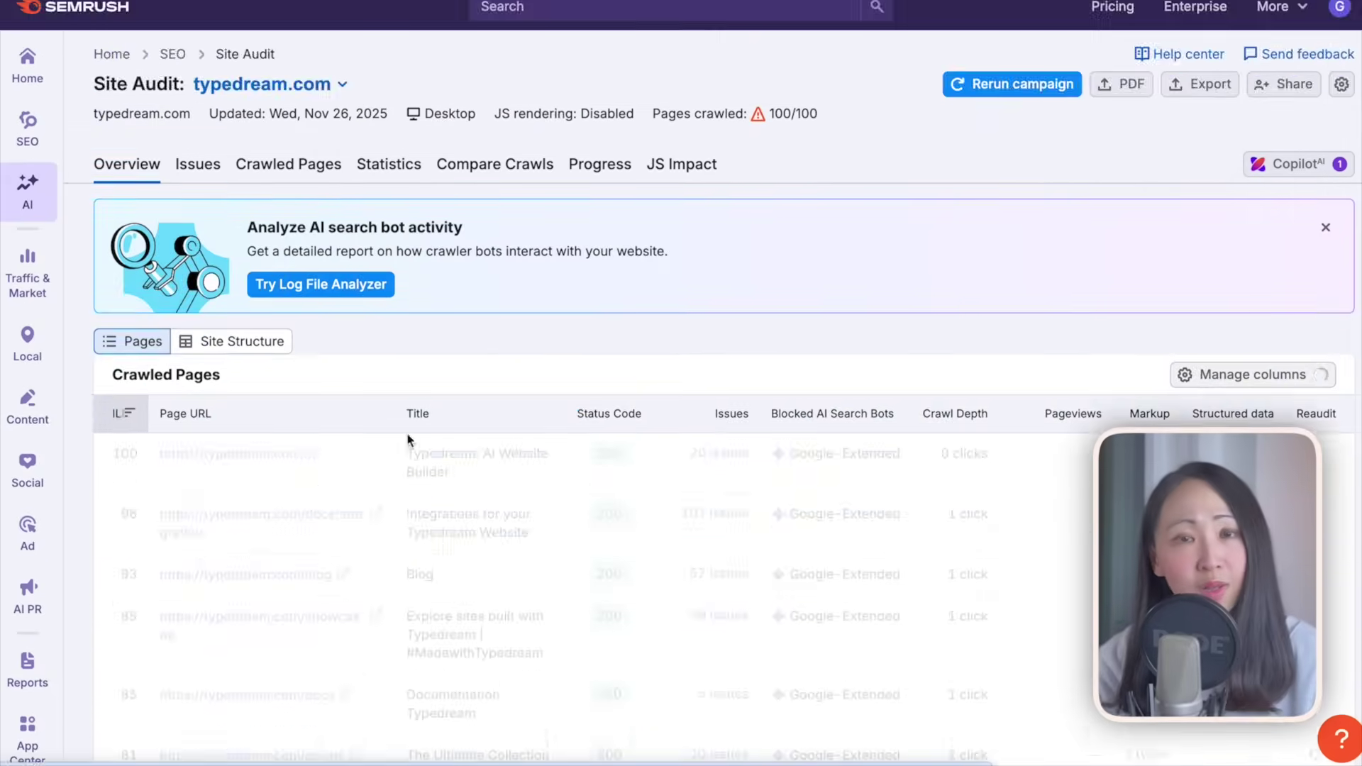
pyautogui.scroll(-5, 407, 440)
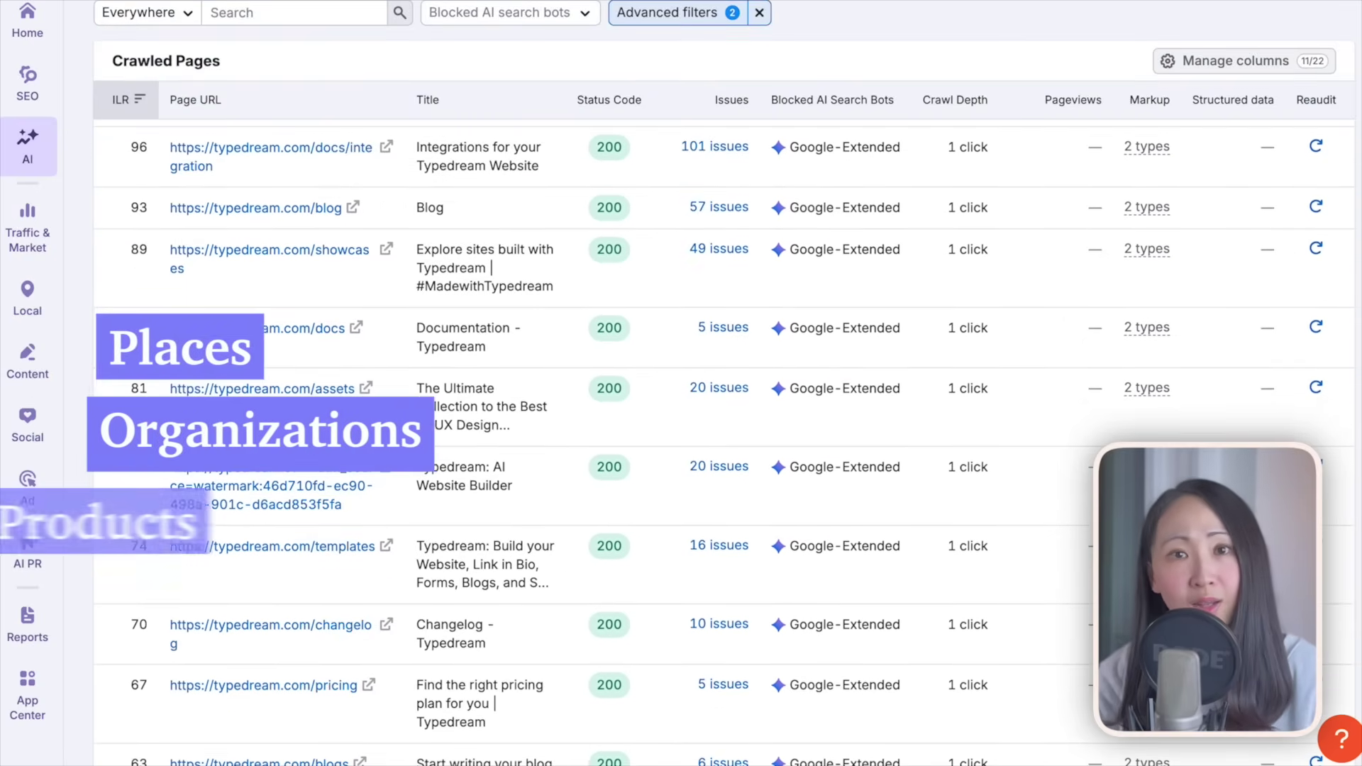
pyautogui.scroll(-1, 364, 265)
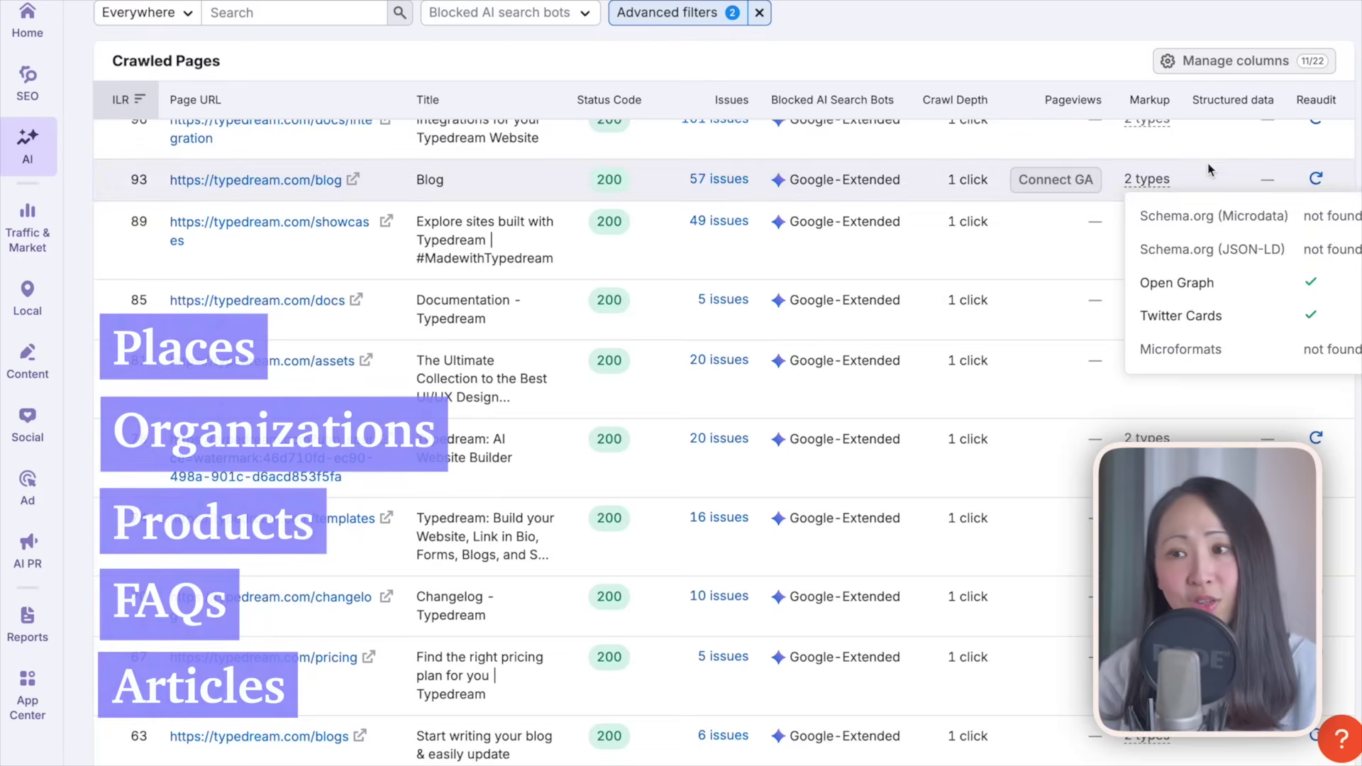
pyautogui.scroll(-5, 690, 442)
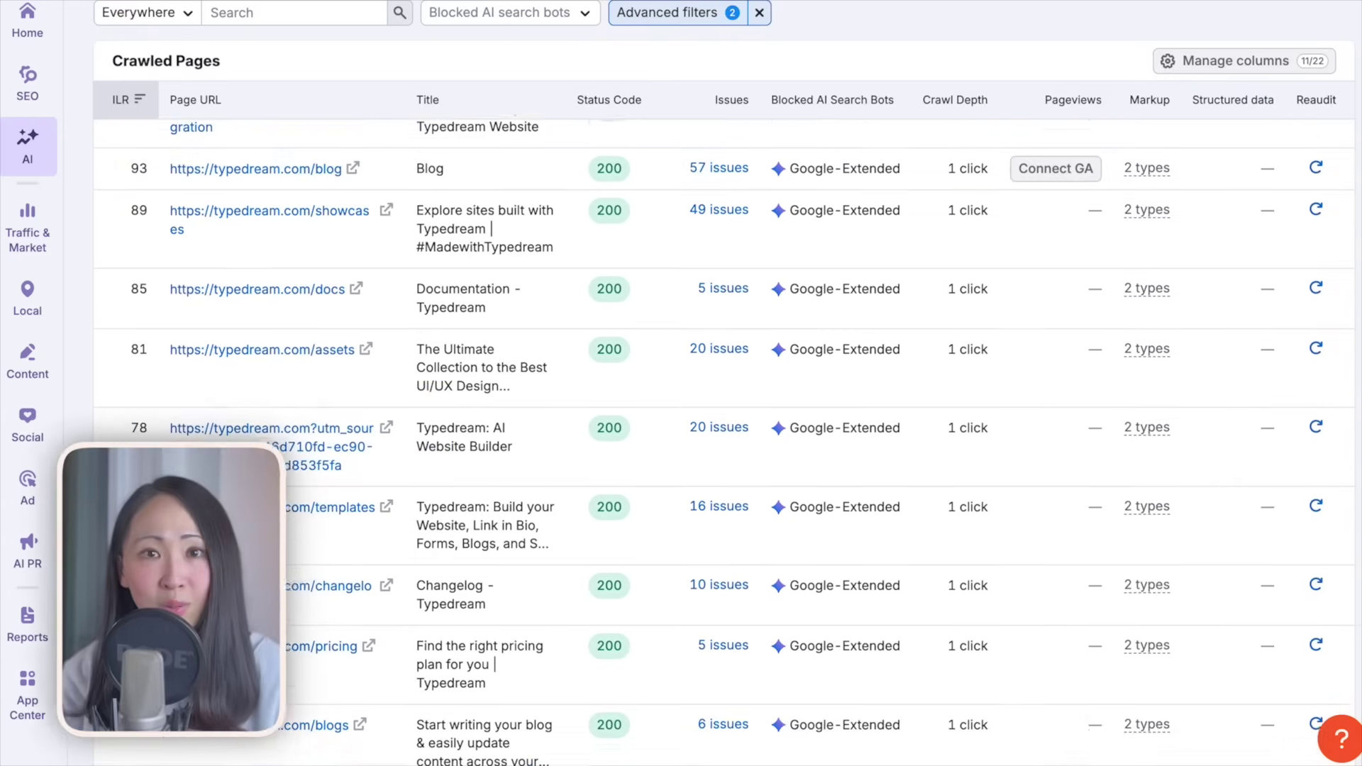
pyautogui.scroll(-3, 1155, 319)
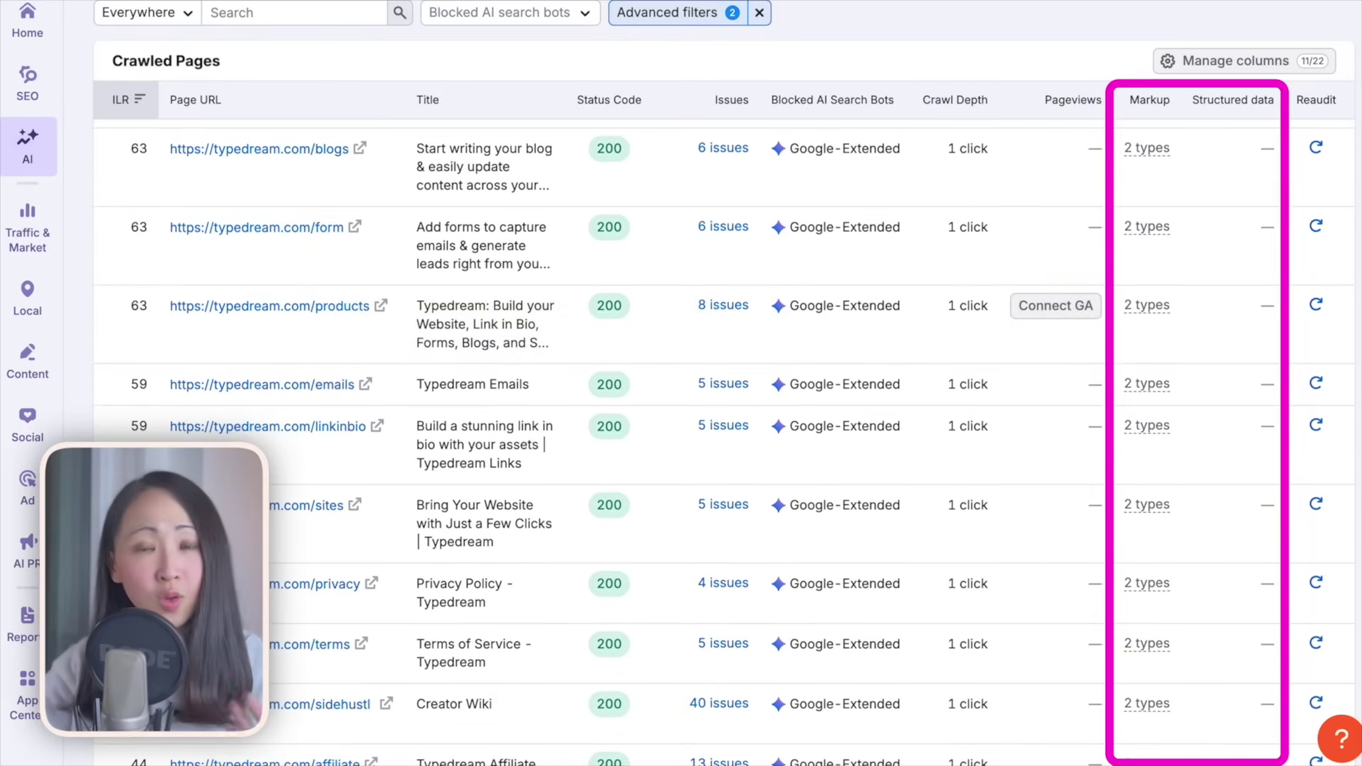
pyautogui.scroll(-6, 1155, 320)
pyautogui.scroll(-7, 844, 423)
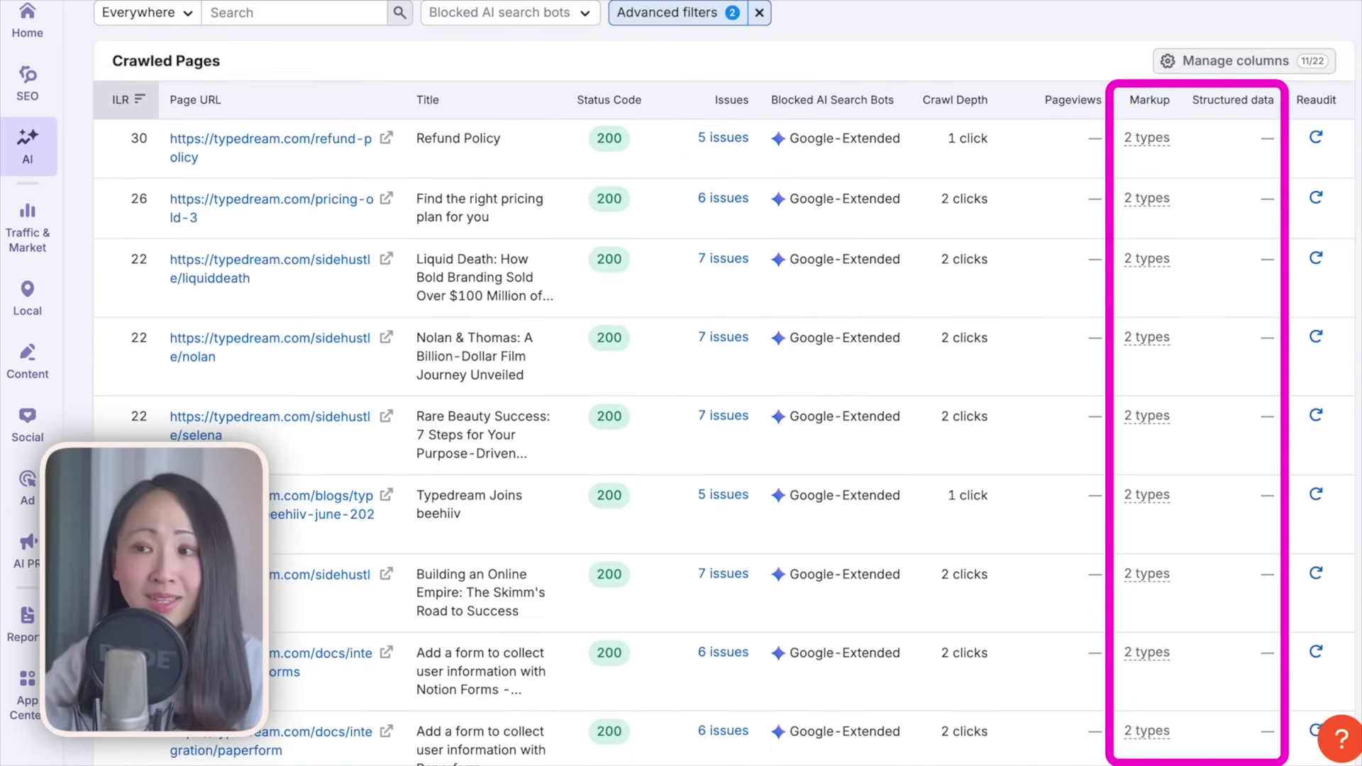